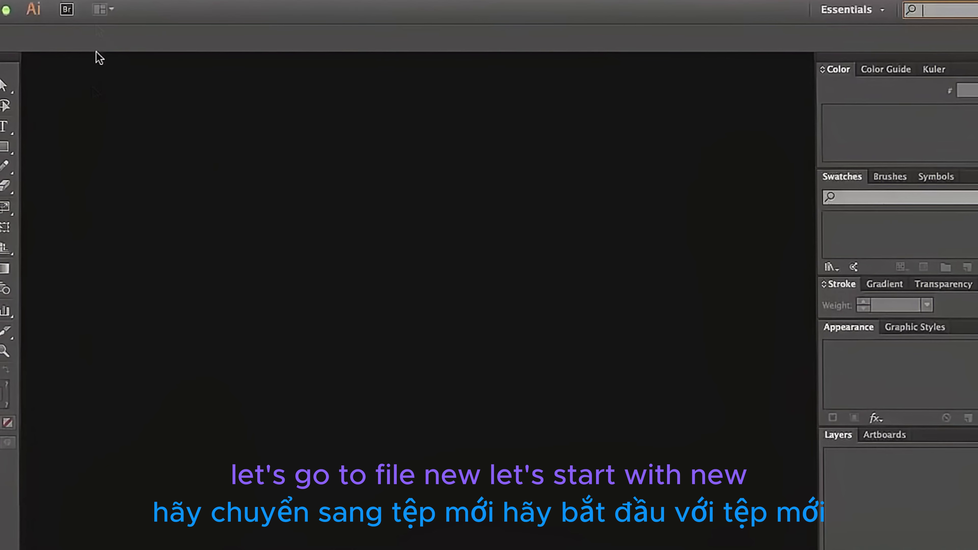
# - Create a new document with the Web profile at 960 x 560 px in RGB
pyautogui.click(95, 0)
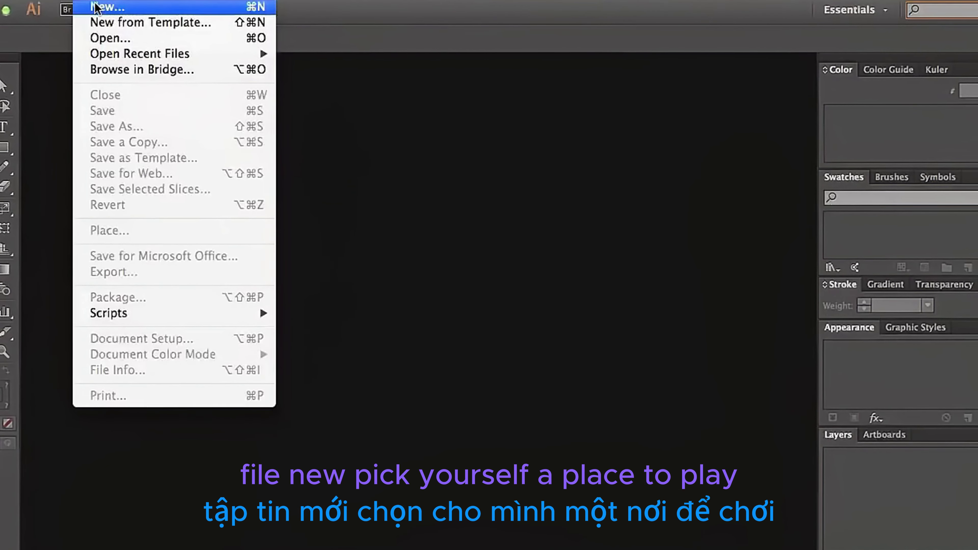
pyautogui.click(101, 6)
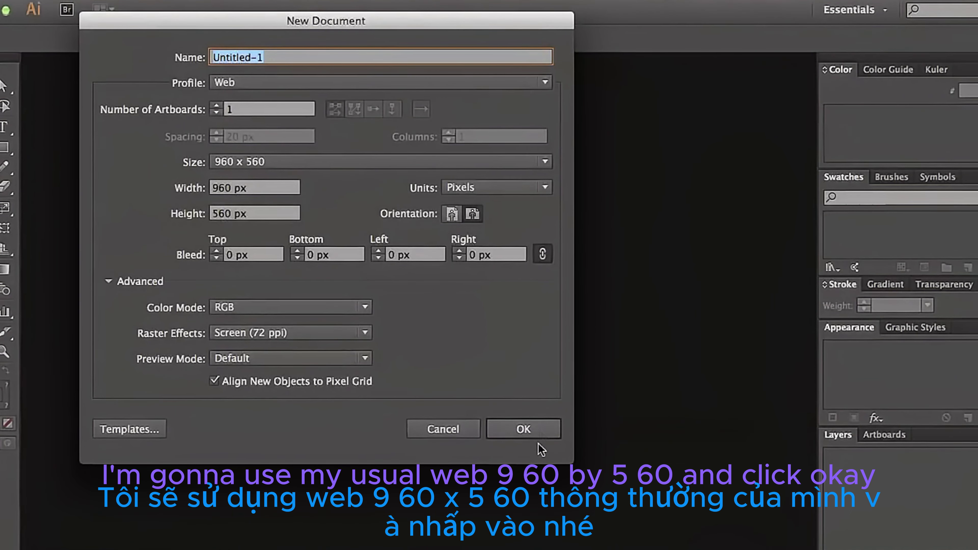
pyautogui.click(512, 427)
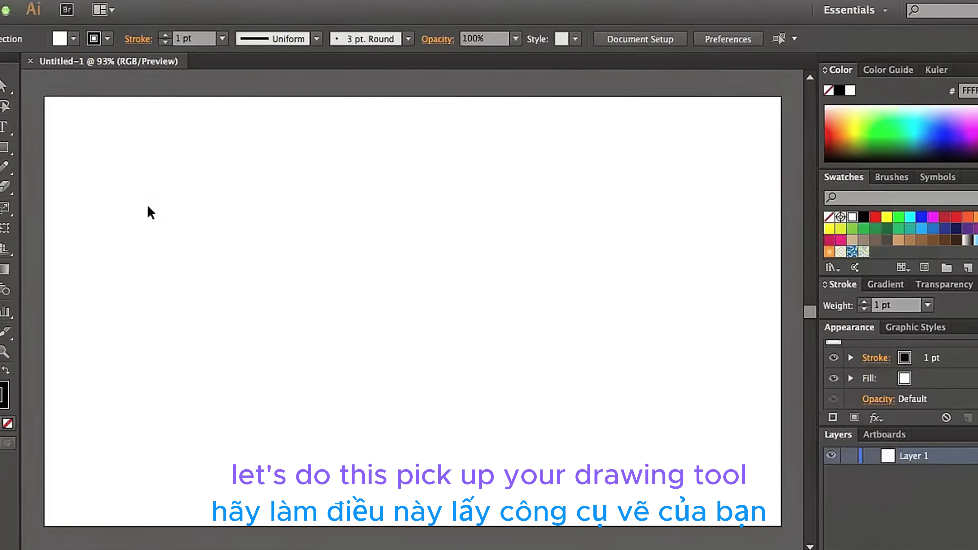
# - Draw two circles and a wide horizontal ellipse from their centres, with the ellipse overlapping both circles
pyautogui.moveTo(5, 147); pyautogui.dragTo(65, 188)
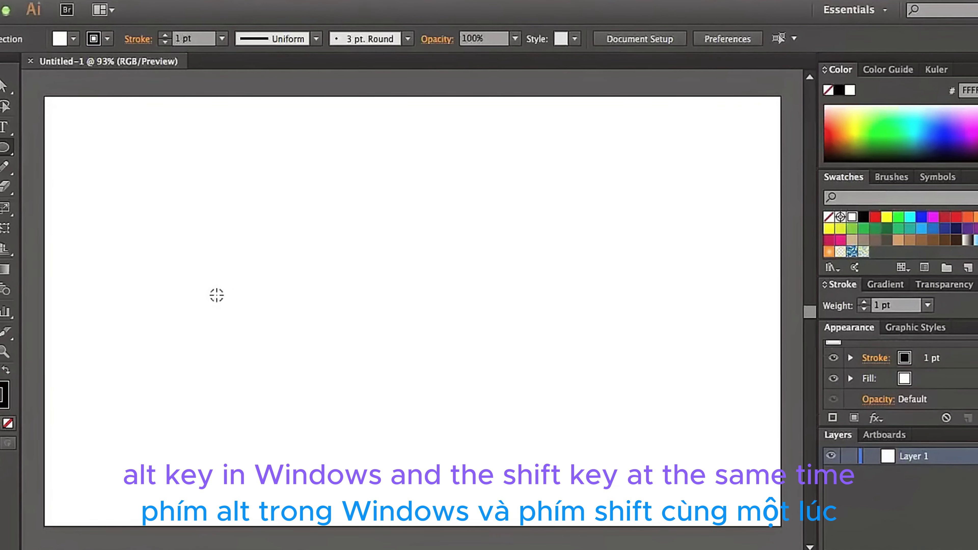
pyautogui.moveTo(216, 295); pyautogui.dragTo(276, 361)
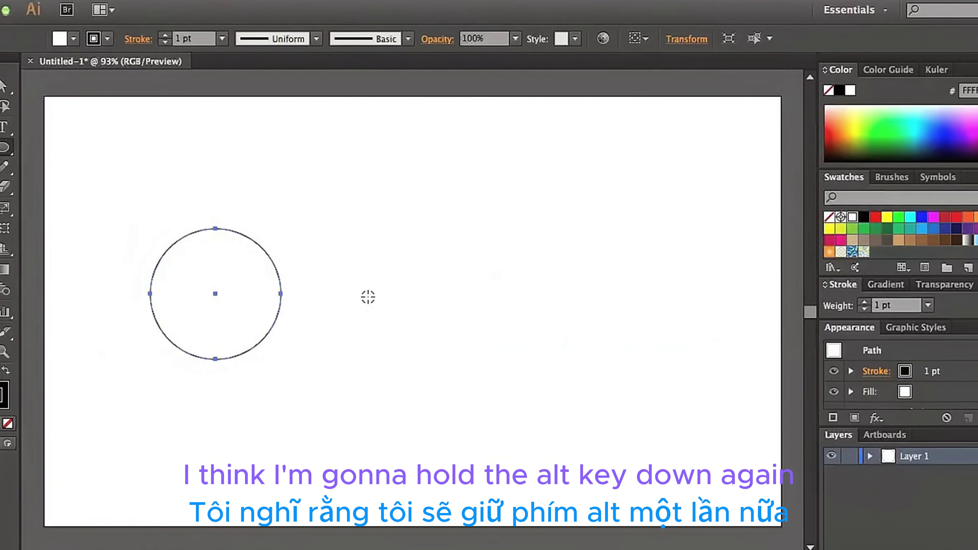
pyautogui.moveTo(368, 297); pyautogui.dragTo(534, 345)
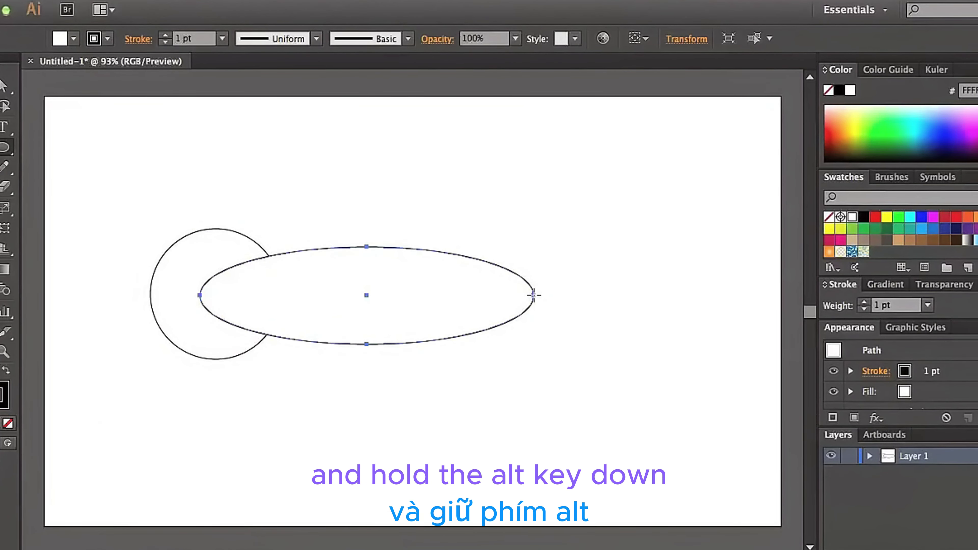
pyautogui.moveTo(534, 295); pyautogui.dragTo(586, 361)
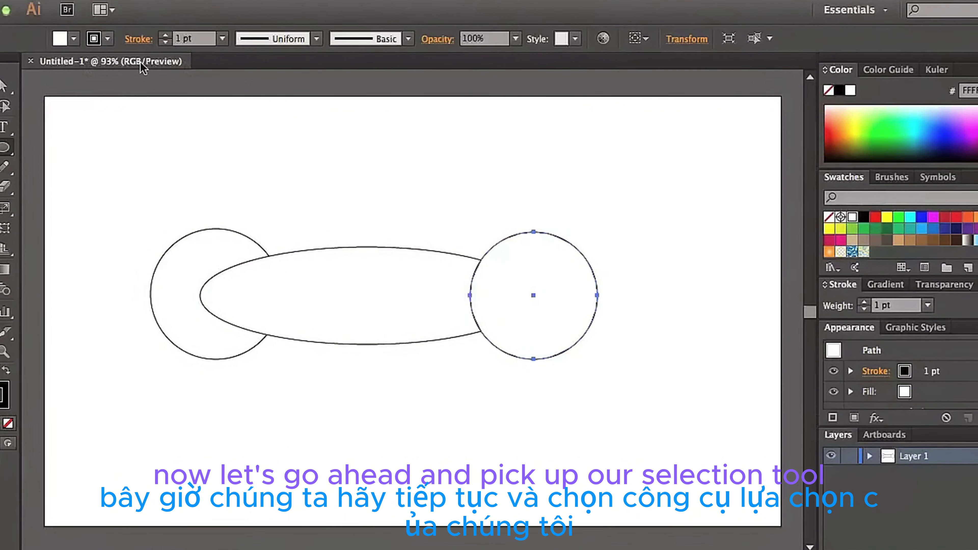
# - Fill the first circle with RGB Red, the wide ellipse with yellow and the second circle with RGB Green
pyautogui.click(3, 85)
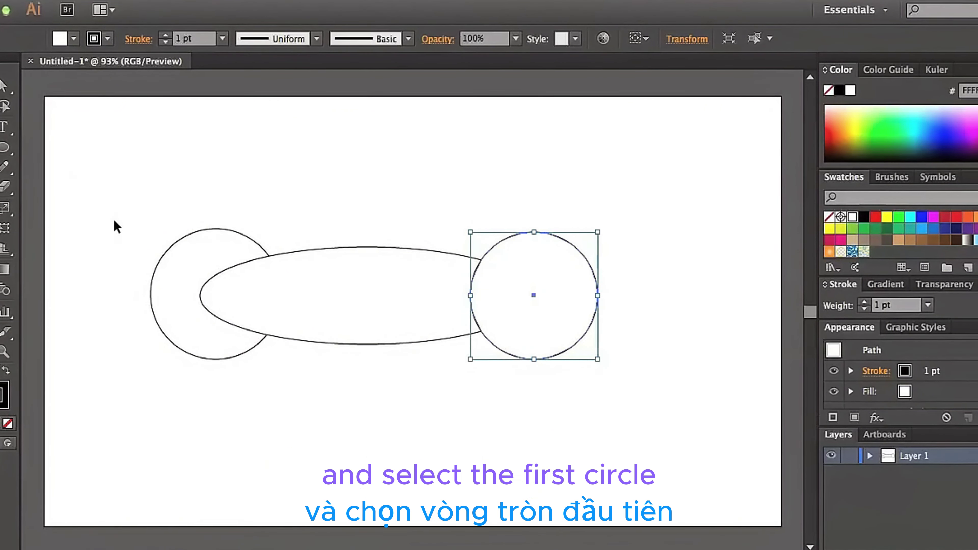
pyautogui.click(162, 290)
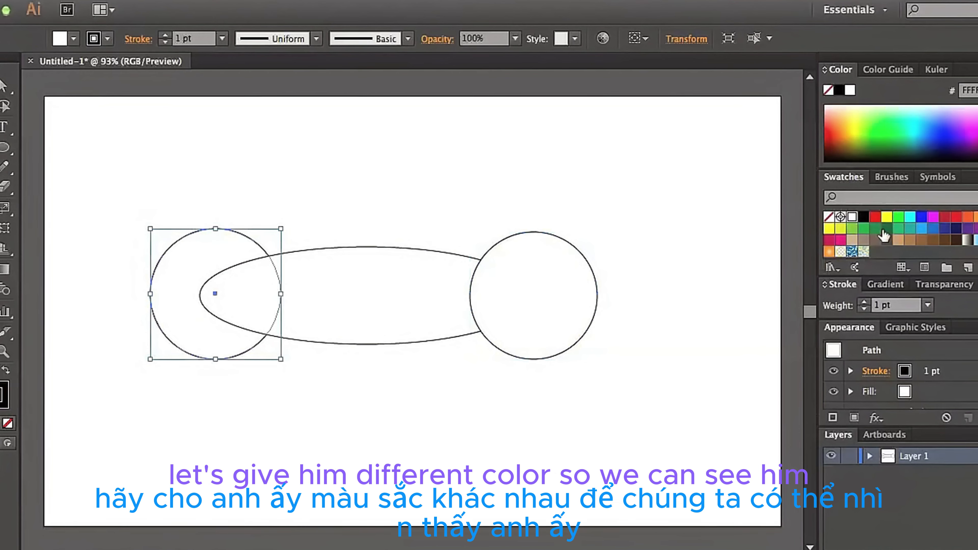
pyautogui.click(878, 219)
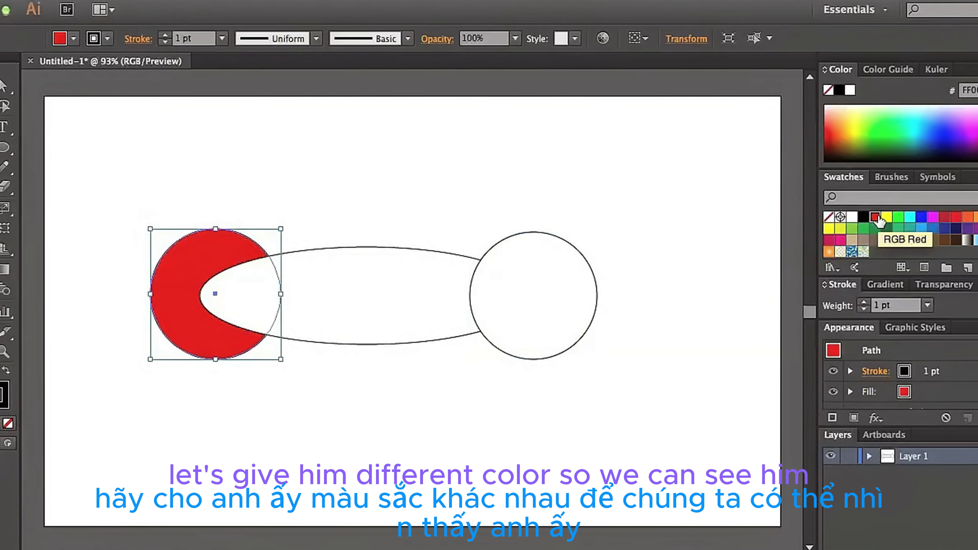
pyautogui.click(362, 275)
pyautogui.click(886, 217)
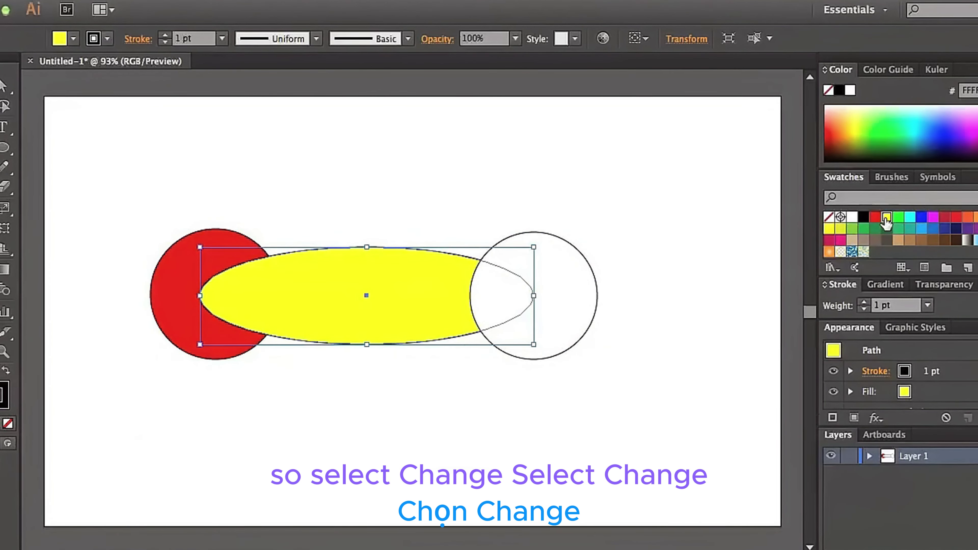
pyautogui.click(568, 293)
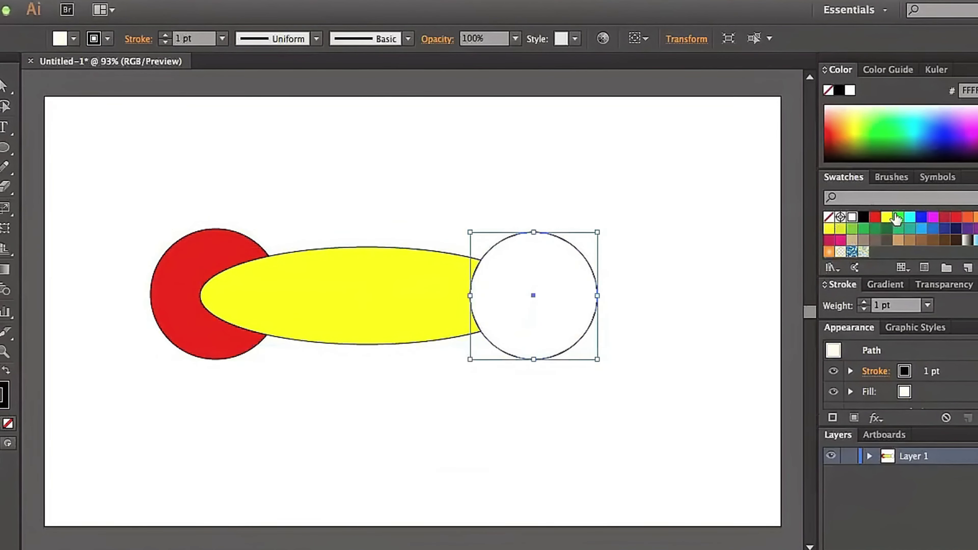
pyautogui.click(897, 217)
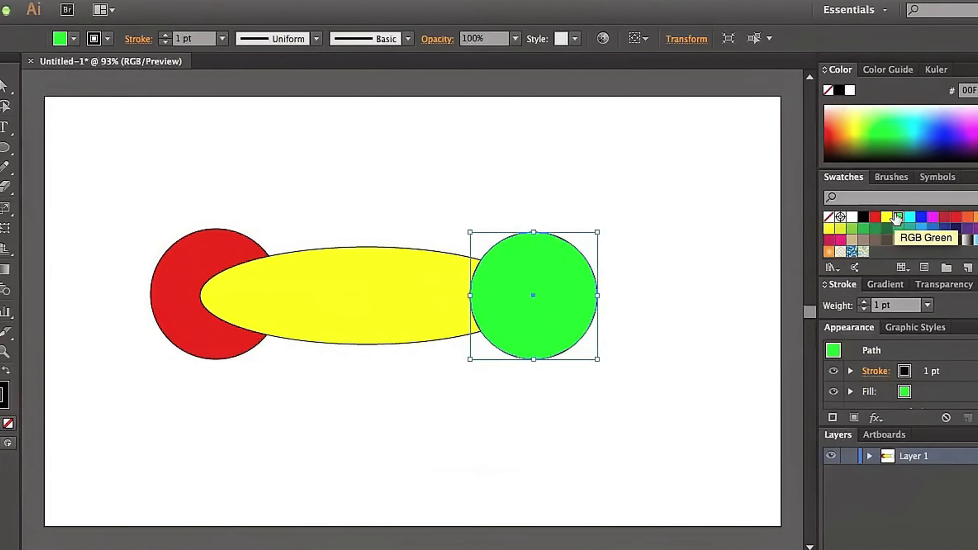
pyautogui.click(327, 202)
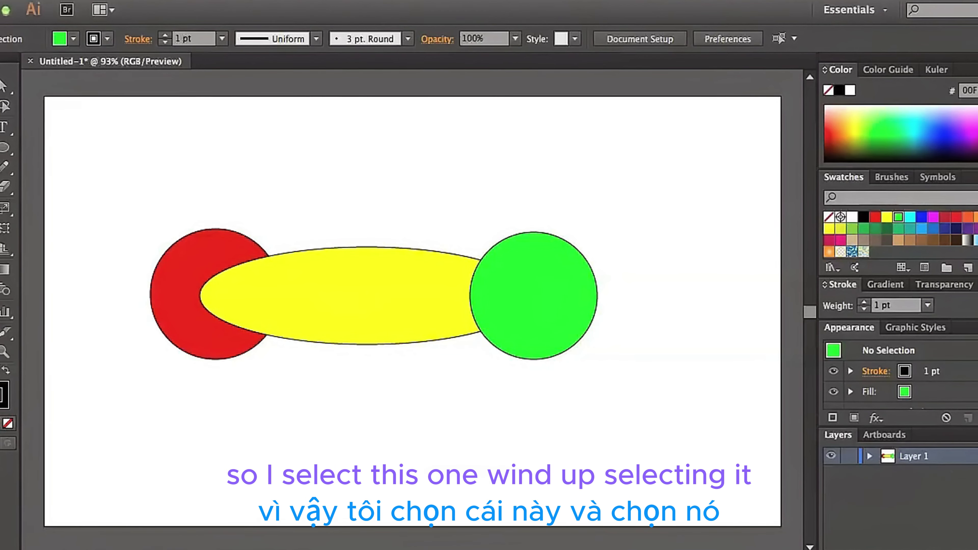
# - Send the green circle to the back of the stacking order and deselect it
pyautogui.click(523, 270)
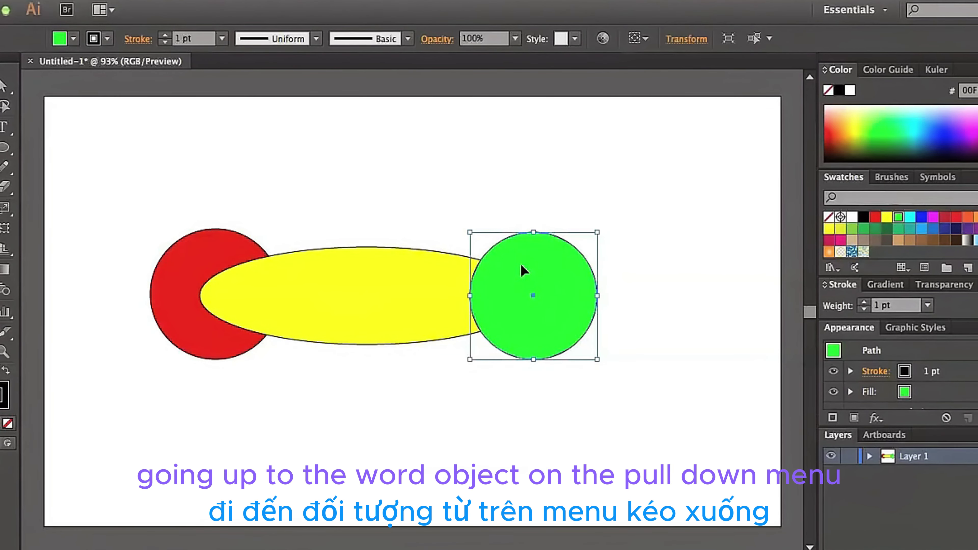
pyautogui.click(165, 0)
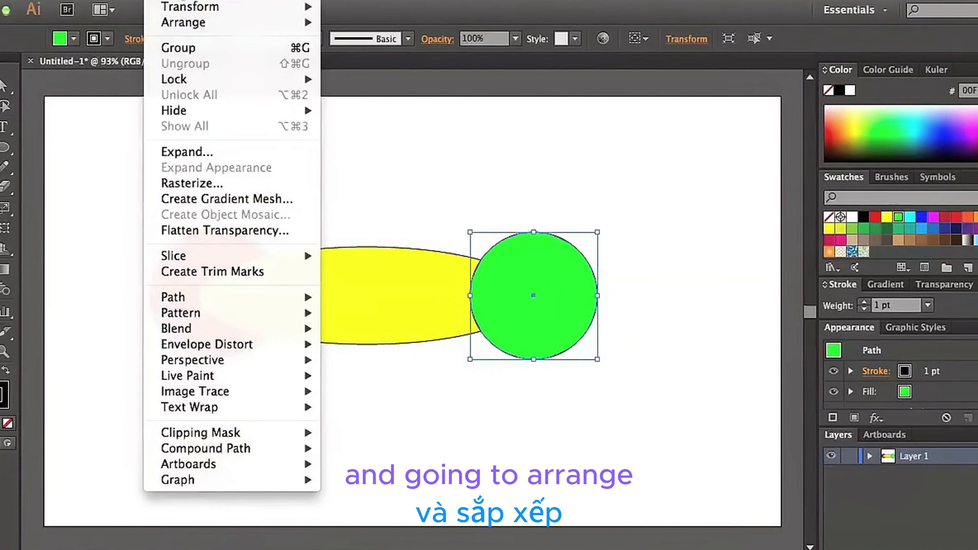
pyautogui.moveTo(179, 24)
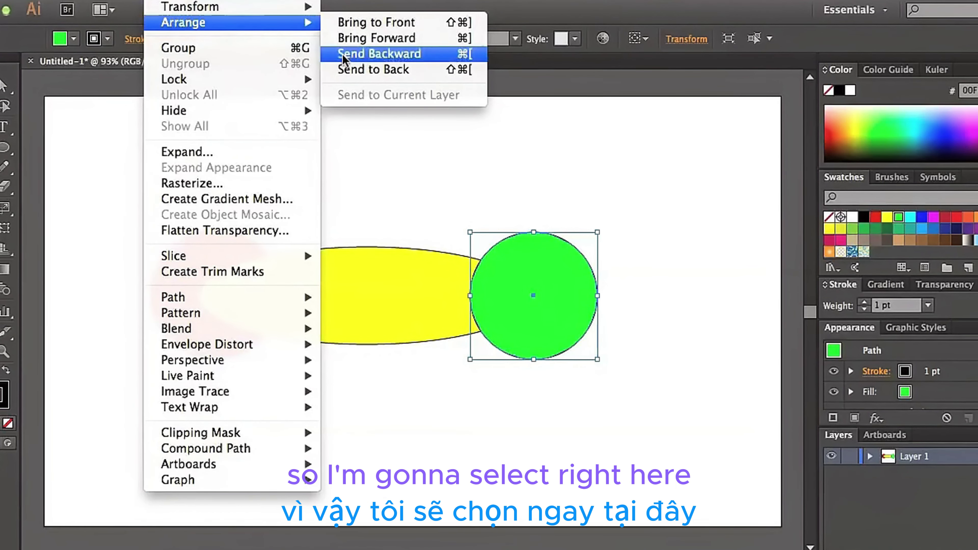
pyautogui.click(362, 70)
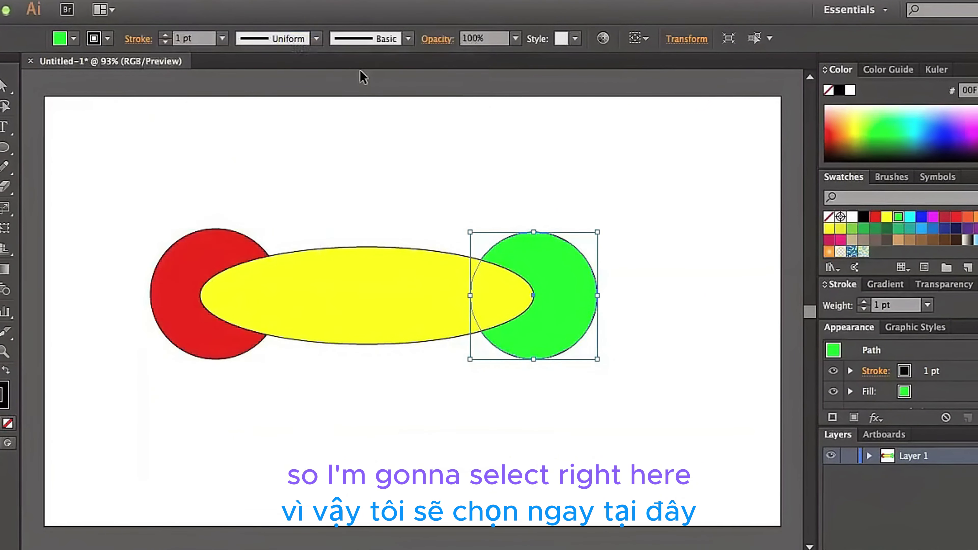
pyautogui.click(333, 189)
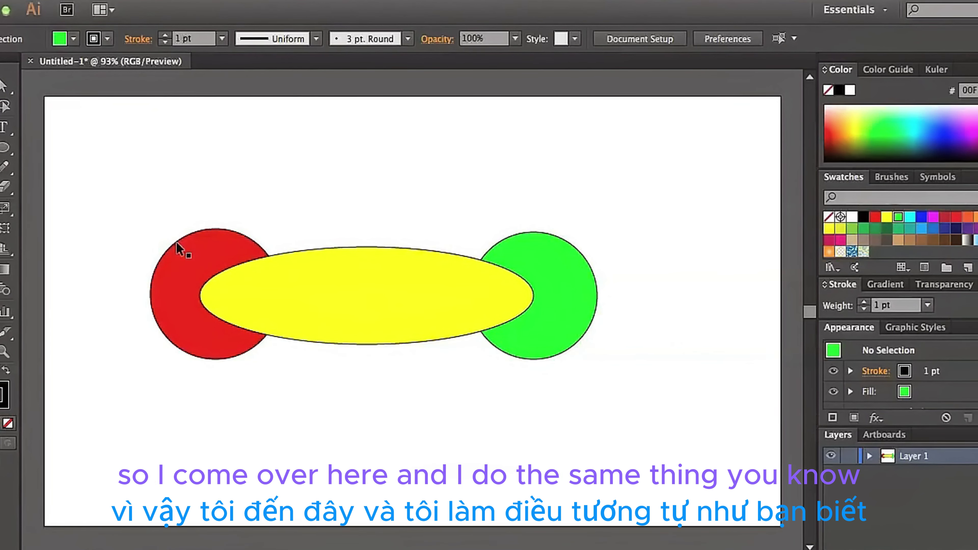
# - Draw a large green ellipse centred on the yellow one, placed one level behind it using Send Backward, and delete it
pyautogui.click(5, 148)
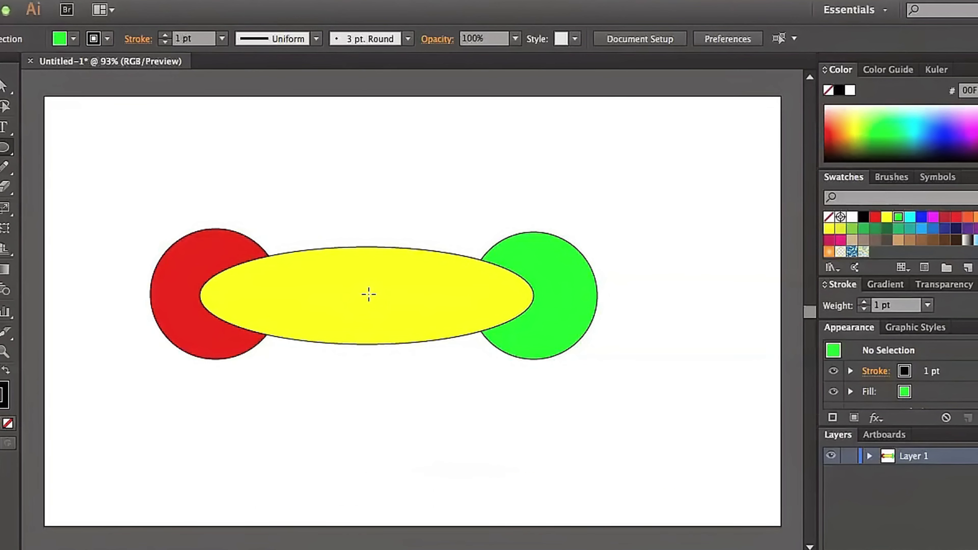
pyautogui.moveTo(369, 294); pyautogui.dragTo(499, 410)
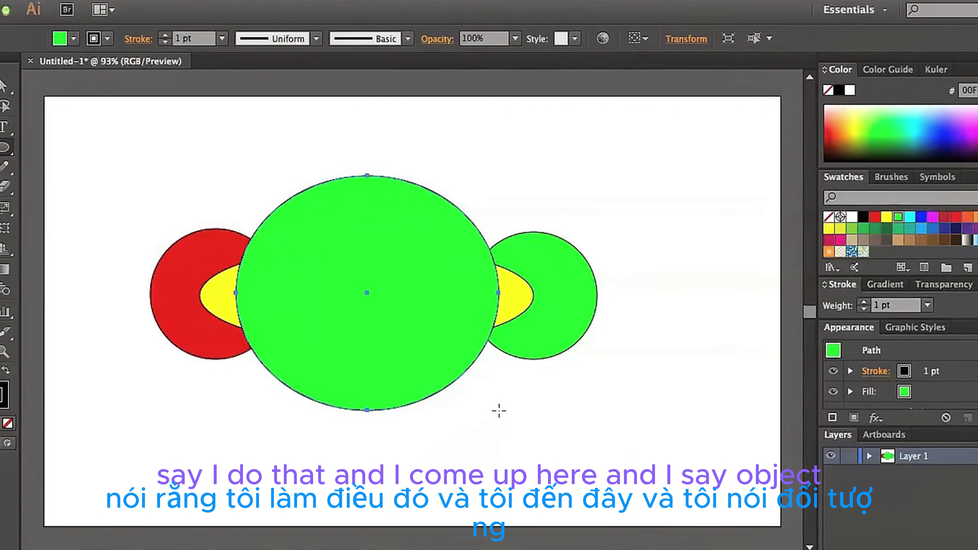
pyautogui.click(173, 0)
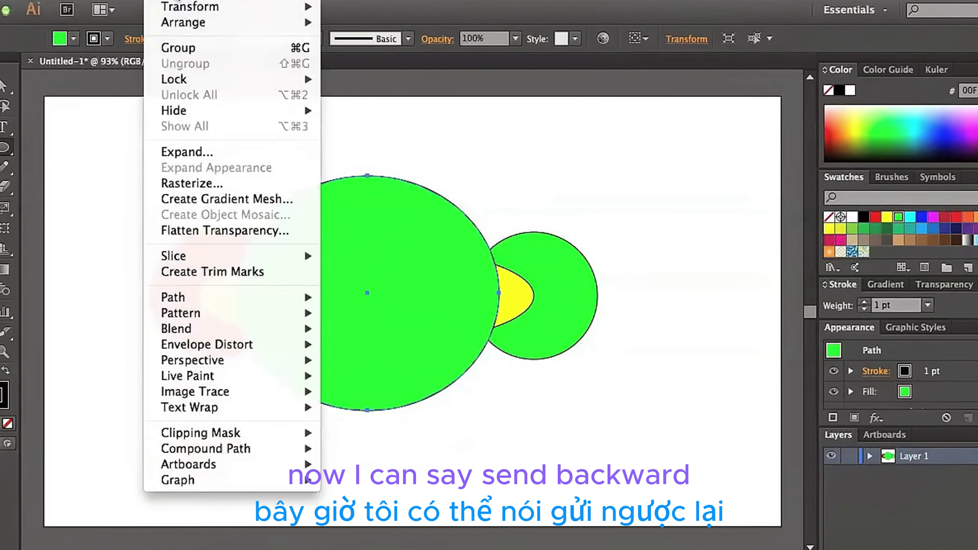
pyautogui.moveTo(297, 22)
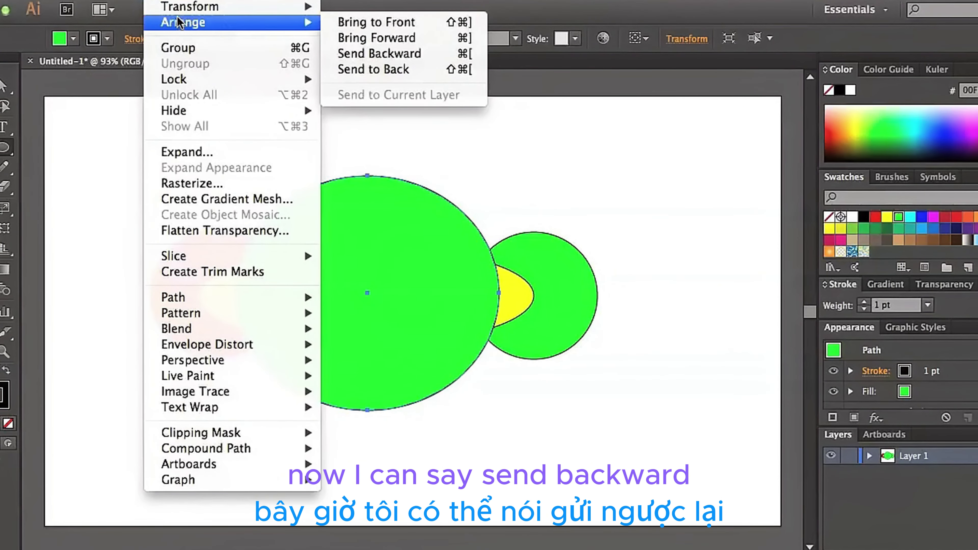
pyautogui.click(372, 56)
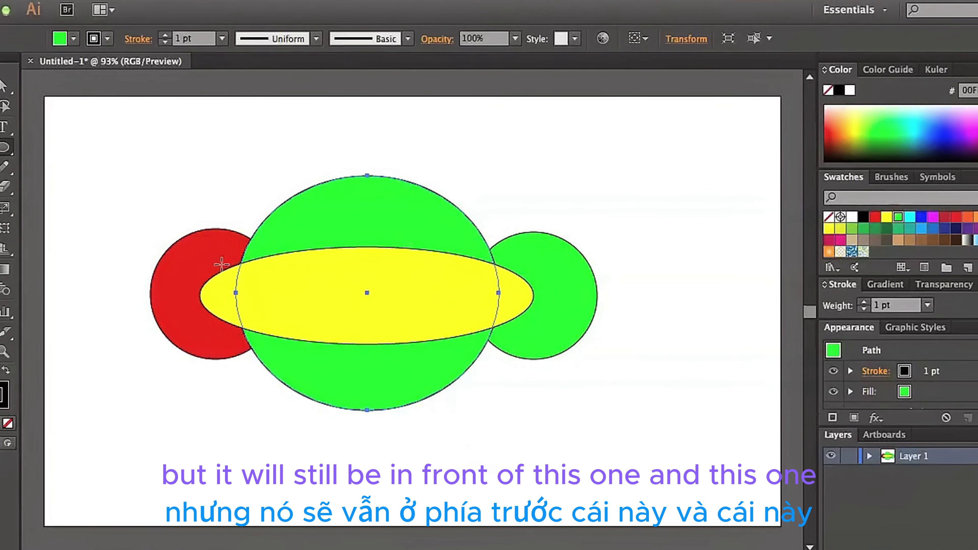
pyautogui.press('Delete')
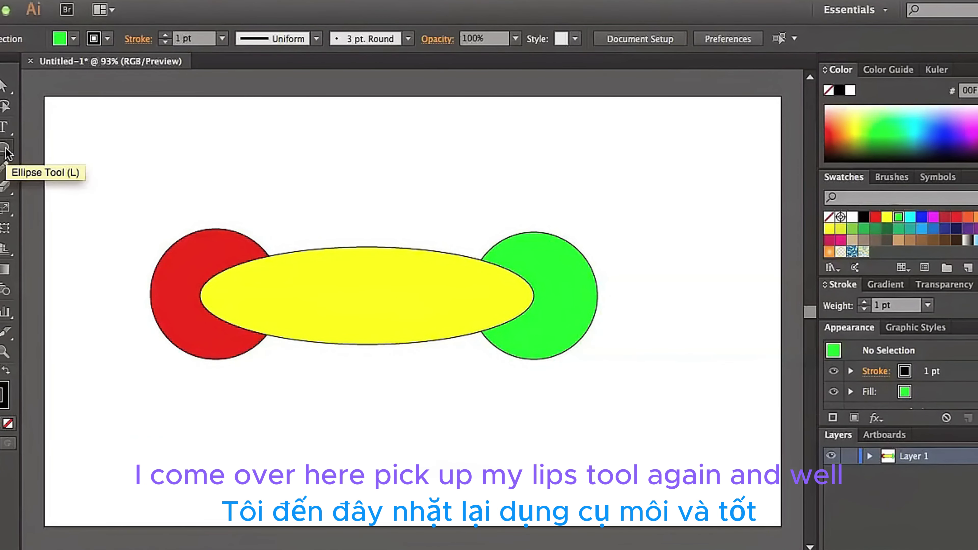
# - Draw a large blue ellipse behind all the existing shapes, centred on the yellow ellipse, and delete it
pyautogui.click(922, 218)
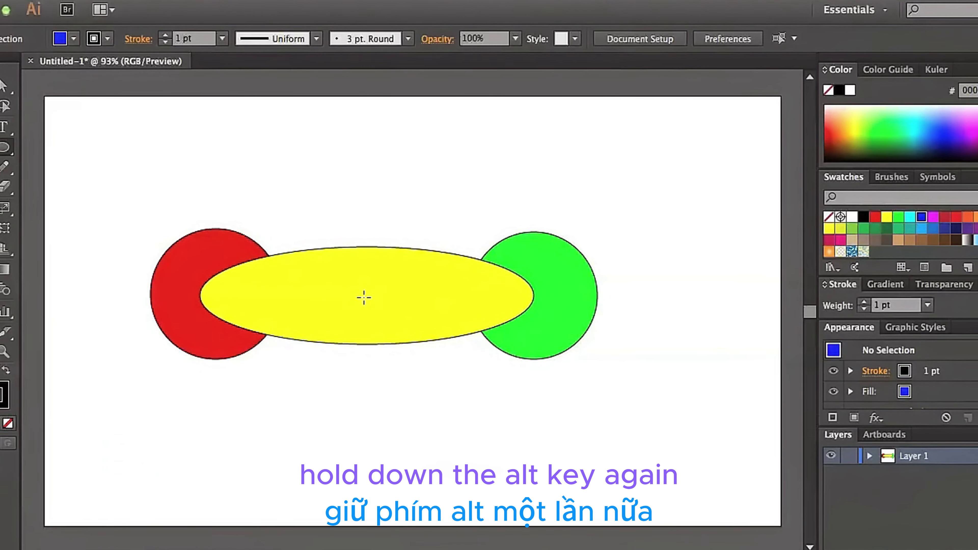
pyautogui.moveTo(362, 296); pyautogui.dragTo(508, 401)
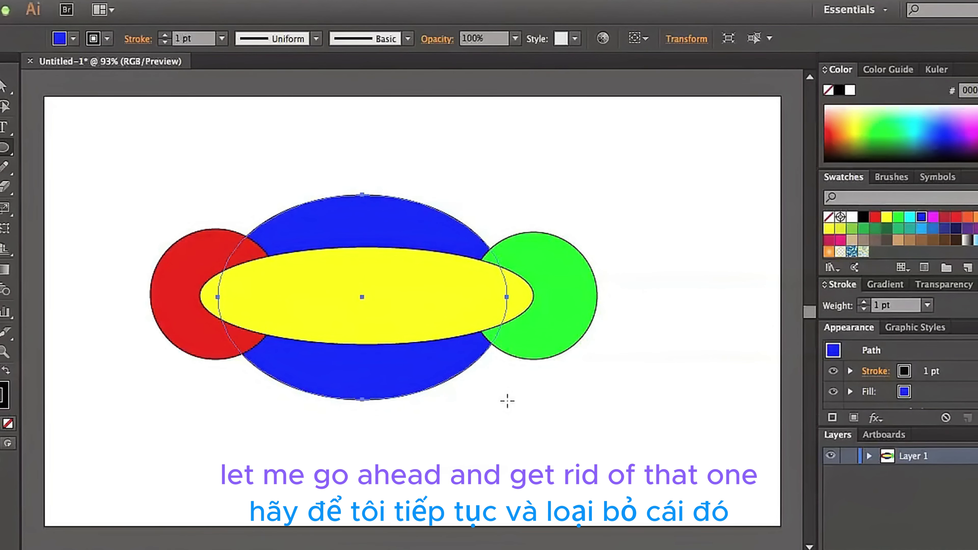
pyautogui.press('Delete')
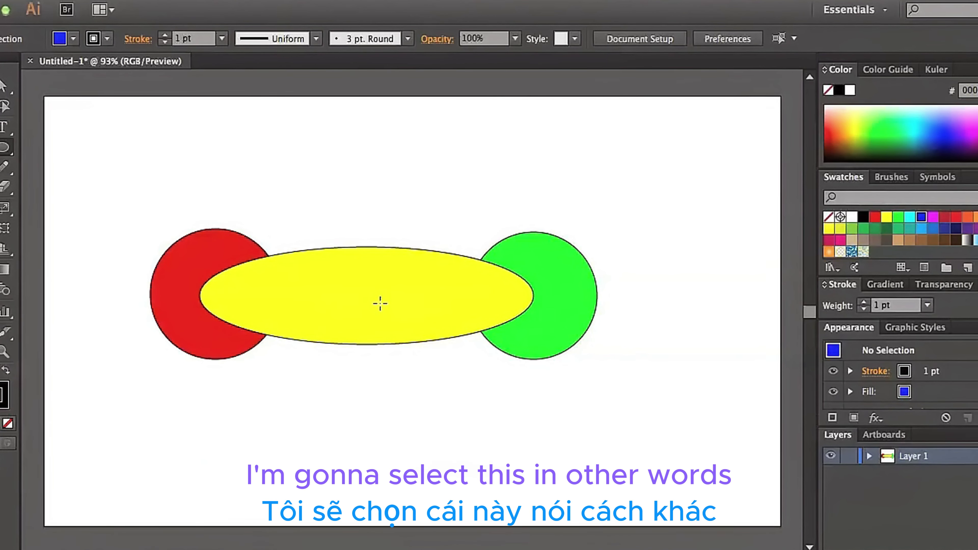
# - With the yellow ellipse selected, draw a taller ellipse directly behind it from the same centre and fill it blue
pyautogui.keyDown('super'); pyautogui.click(365, 299); pyautogui.keyUp('super')
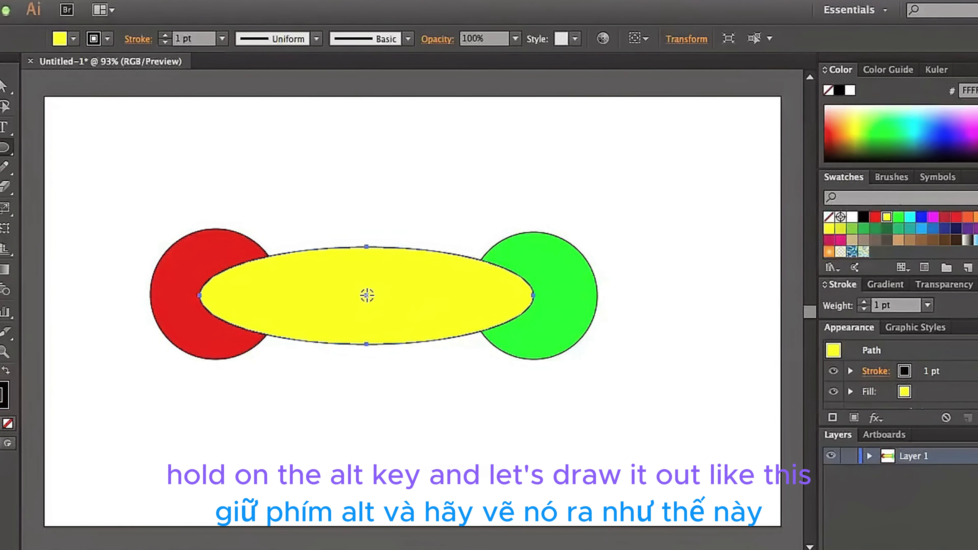
pyautogui.moveTo(366, 295); pyautogui.dragTo(507, 389)
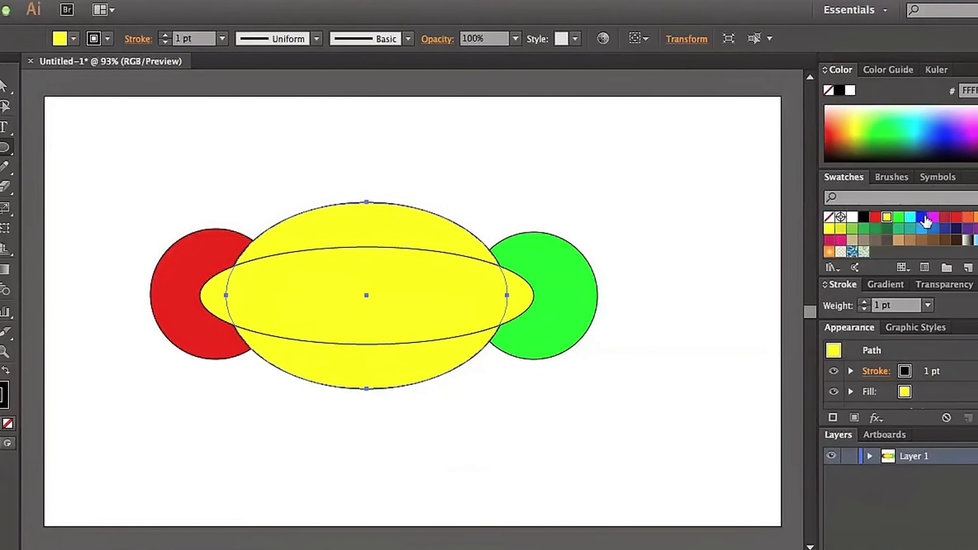
pyautogui.click(923, 217)
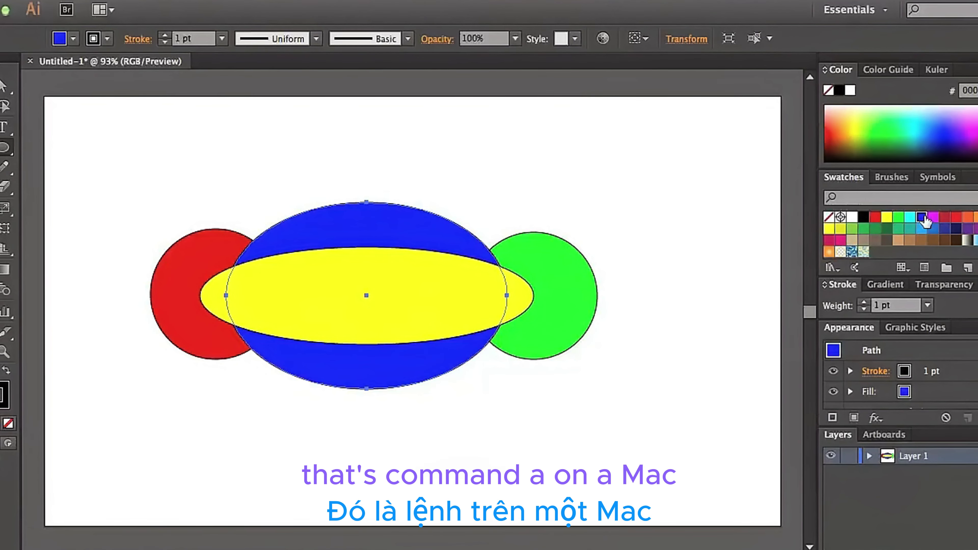
# - Clear all the artwork from the artboard and draw a blue circle from its centre in the left half
pyautogui.press('super+a')
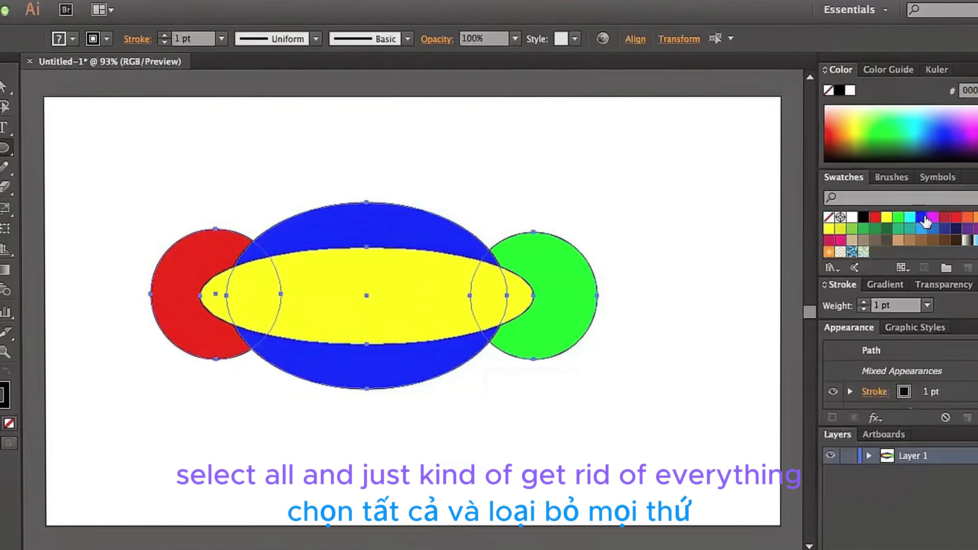
pyautogui.press('Delete')
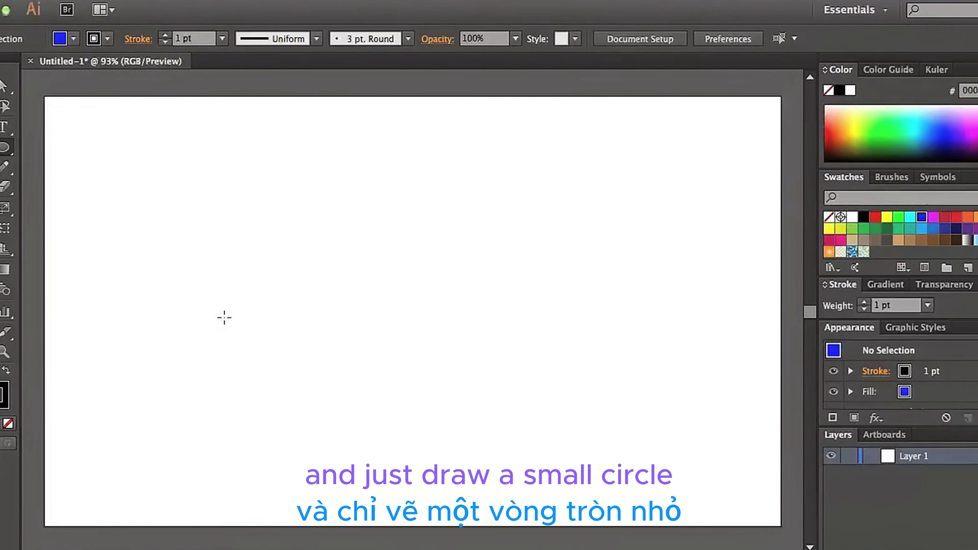
pyautogui.moveTo(224, 318); pyautogui.dragTo(302, 407)
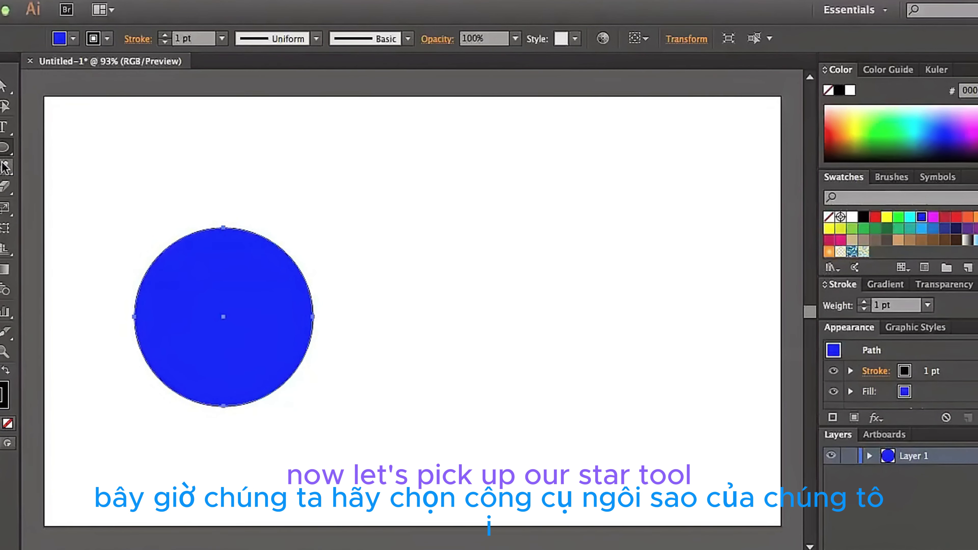
# - Draw an 11-point star filled with yellow to the right of the blue circle
pyautogui.moveTo(6, 150); pyautogui.dragTo(72, 224)
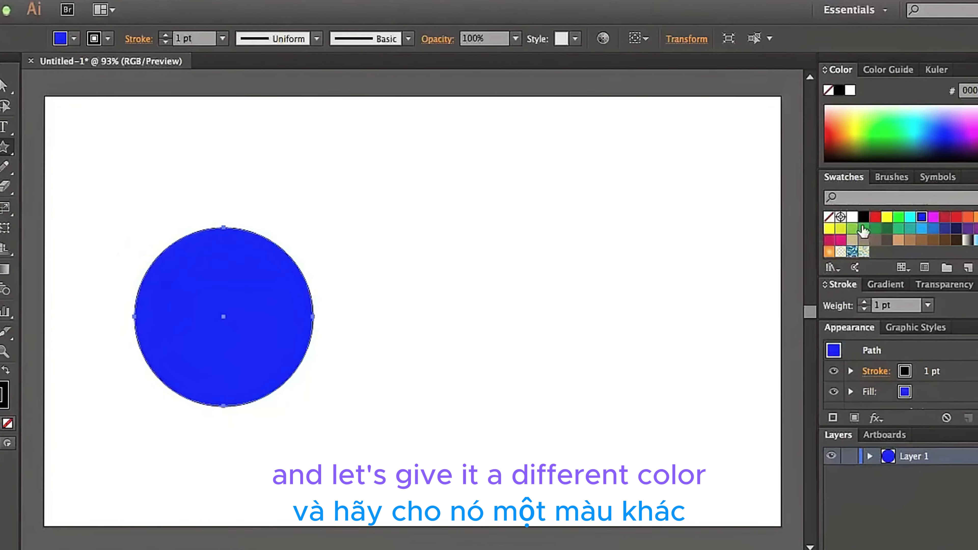
pyautogui.press('v')
pyautogui.click(707, 246)
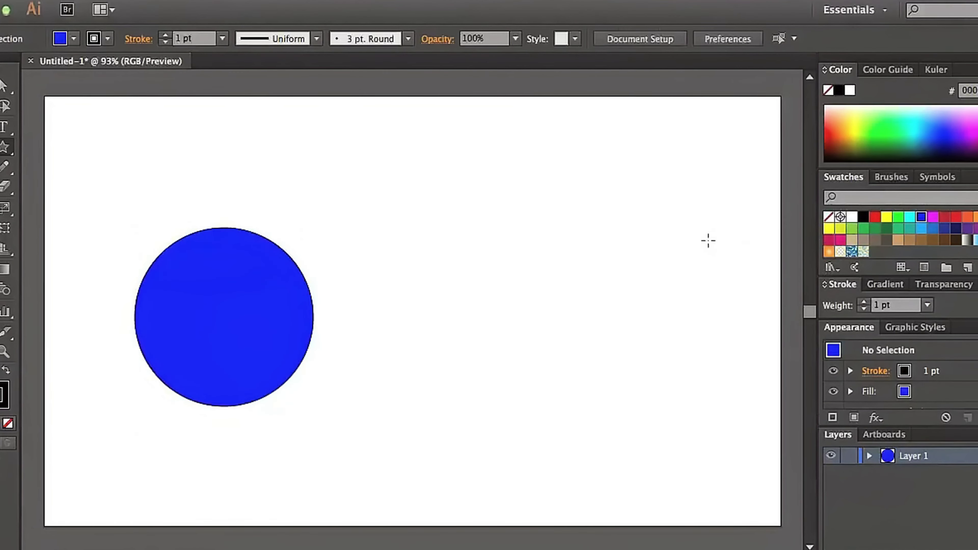
pyautogui.click(887, 219)
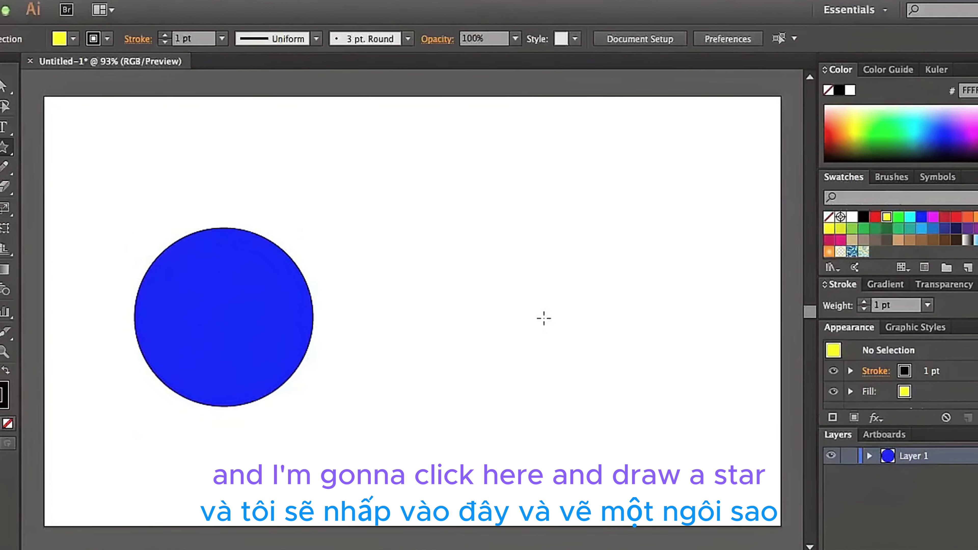
pyautogui.moveTo(550, 306); pyautogui.dragTo(610, 393)
pyautogui.press('Up')
pyautogui.press('Up')
pyautogui.press('Up')
pyautogui.press('Up')
pyautogui.press('Up')
pyautogui.press('Up')
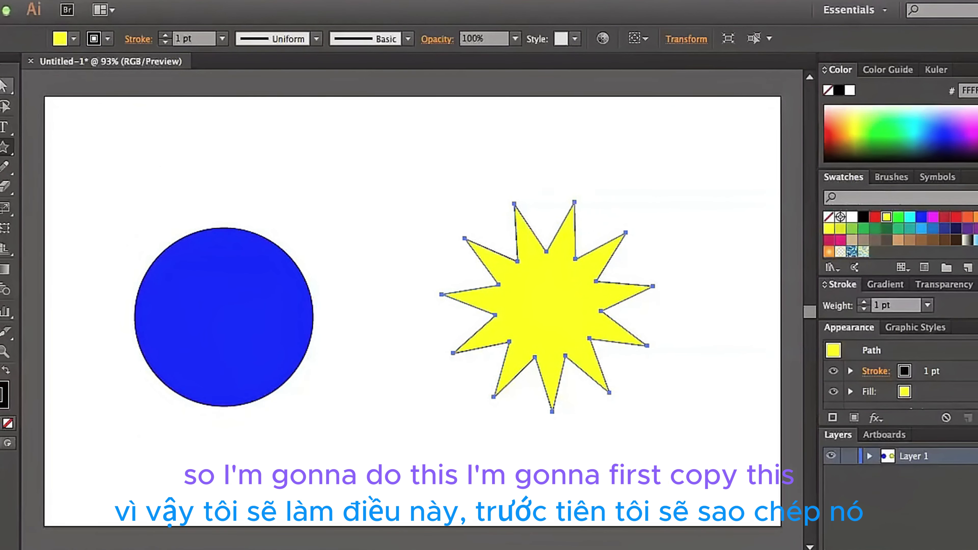
# - Copy the yellow star and paste it inside the blue circle using Draw Inside mode
pyautogui.click(5, 86)
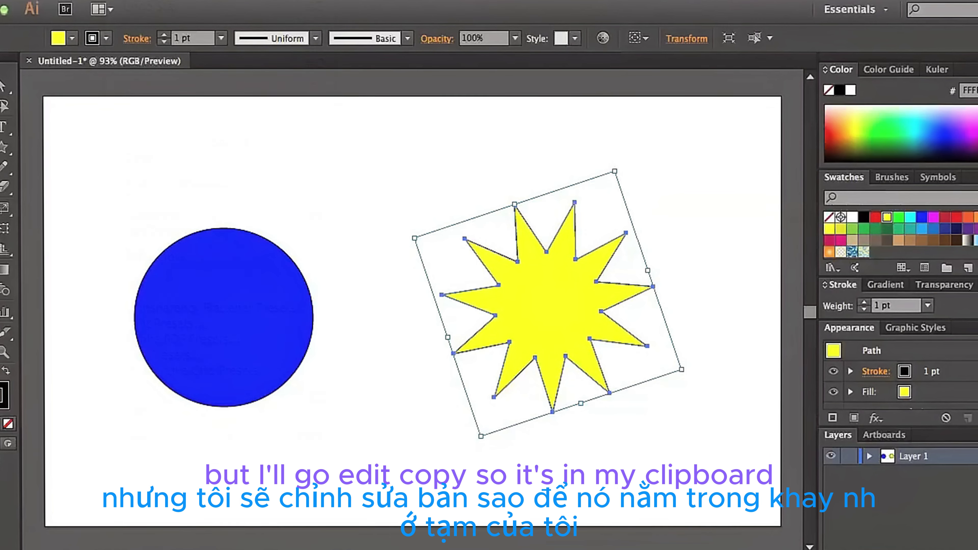
pyautogui.click(130, 1)
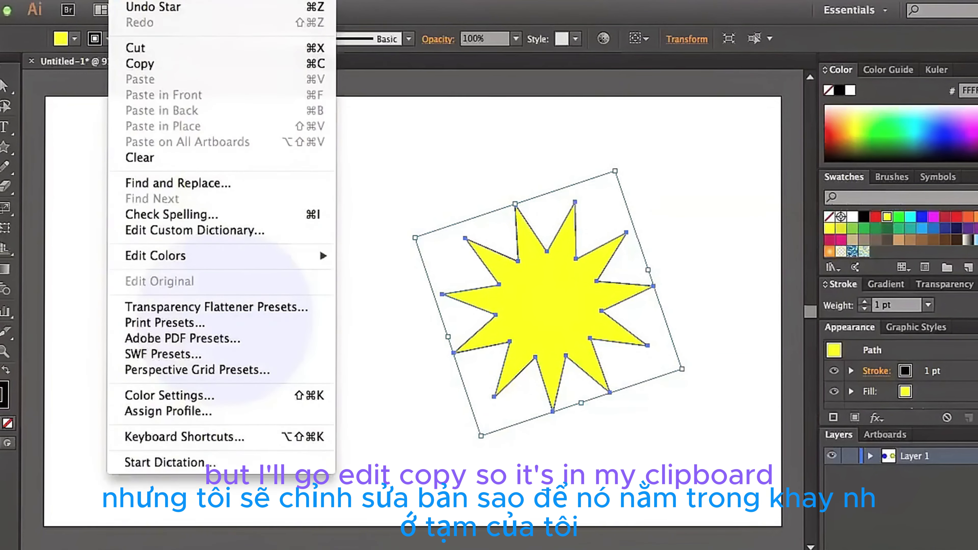
pyautogui.click(133, 63)
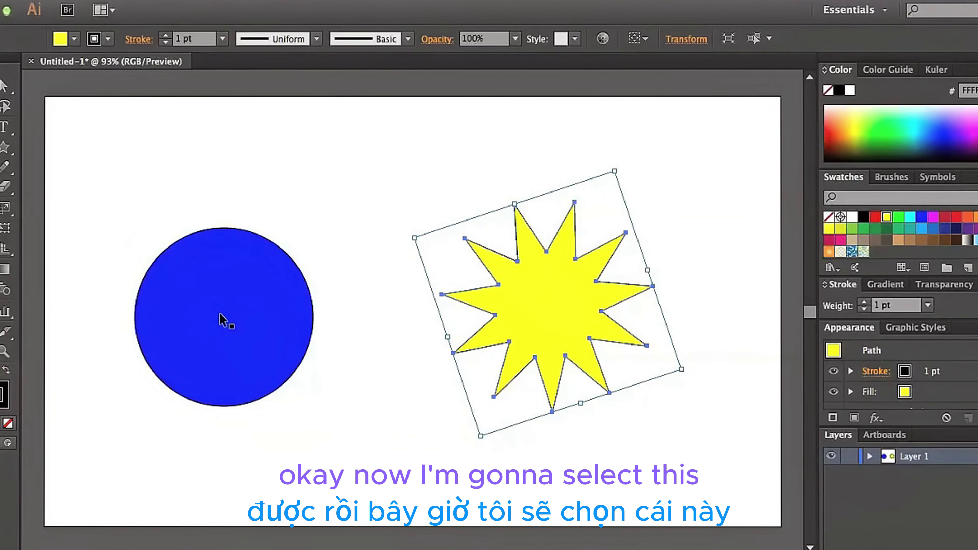
pyautogui.click(221, 319)
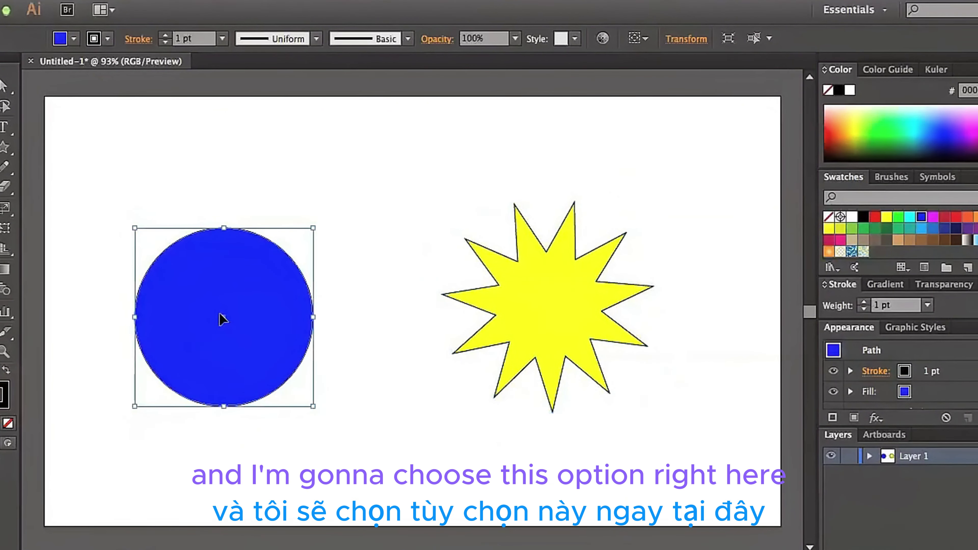
pyautogui.click(8, 443)
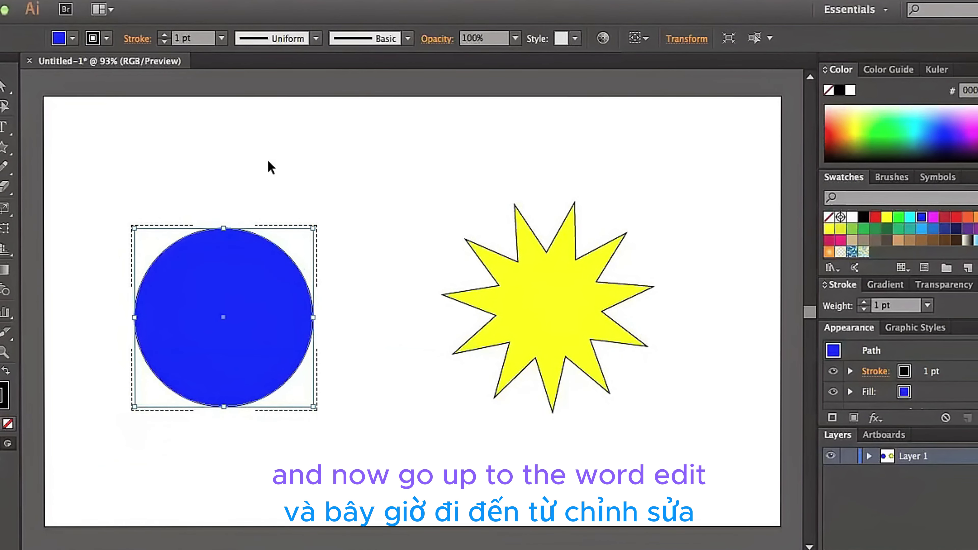
pyautogui.click(125, 1)
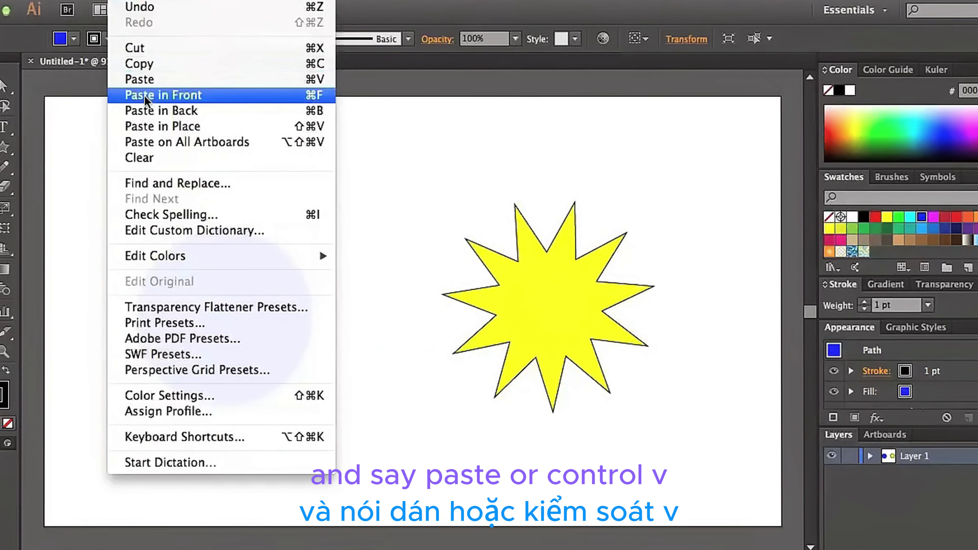
pyautogui.click(150, 79)
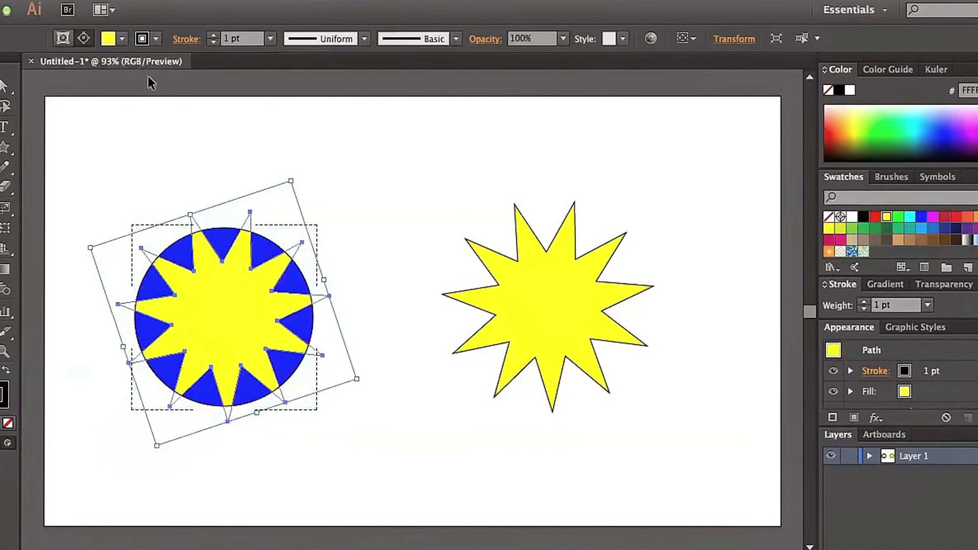
pyautogui.click(153, 138)
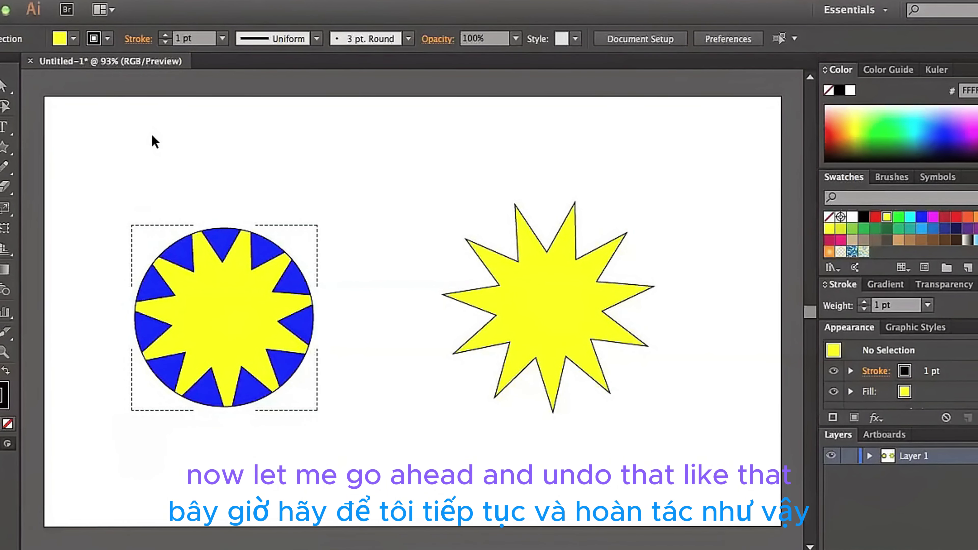
# - Undo pasting the star inside the circle and delete the original yellow star
pyautogui.hotkey('ctrl', 'z')
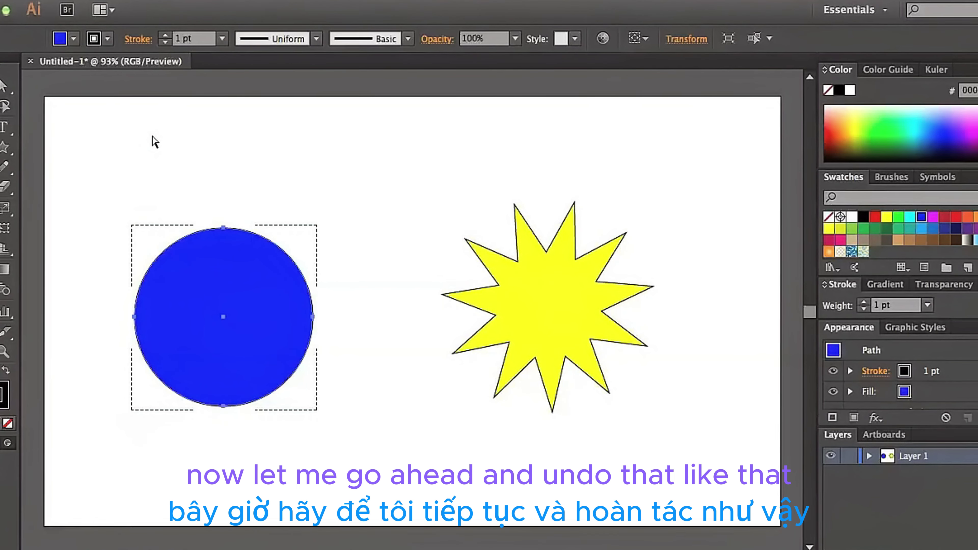
pyautogui.click(551, 314)
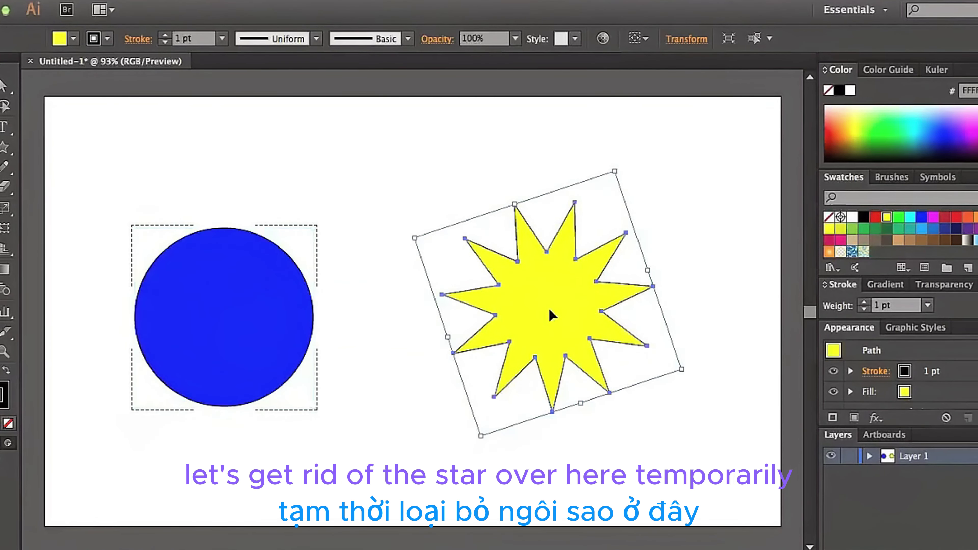
pyautogui.press('Delete')
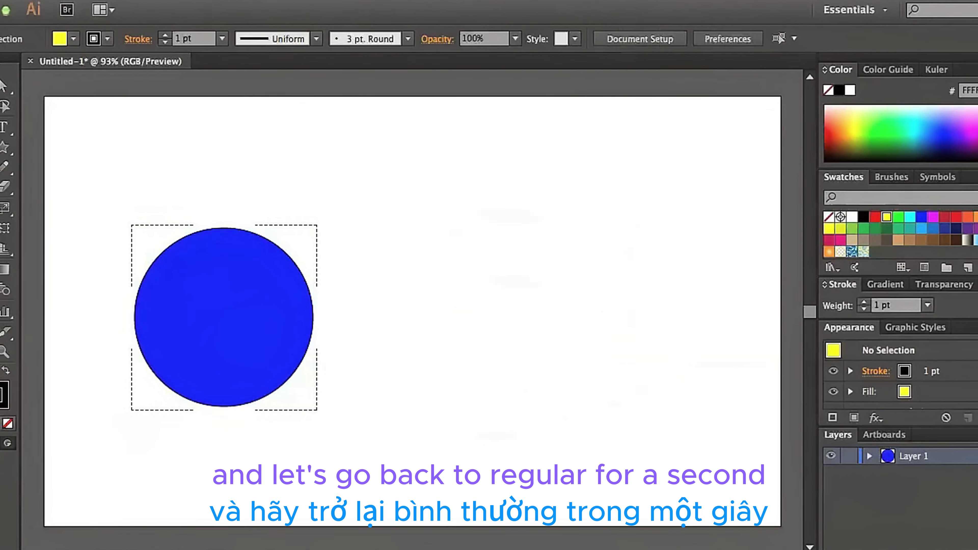
# - Move the blue circle to the middle of the artboard in Draw Normal mode and draw an 11-point star from its centre using Draw Inside
pyautogui.click(1, 443)
pyautogui.moveTo(218, 336); pyautogui.dragTo(423, 327)
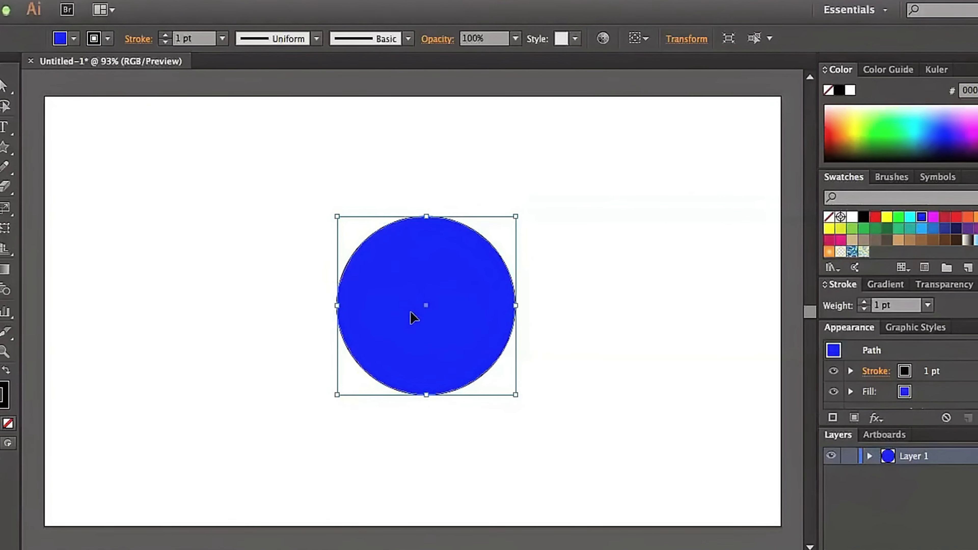
pyautogui.click(10, 446)
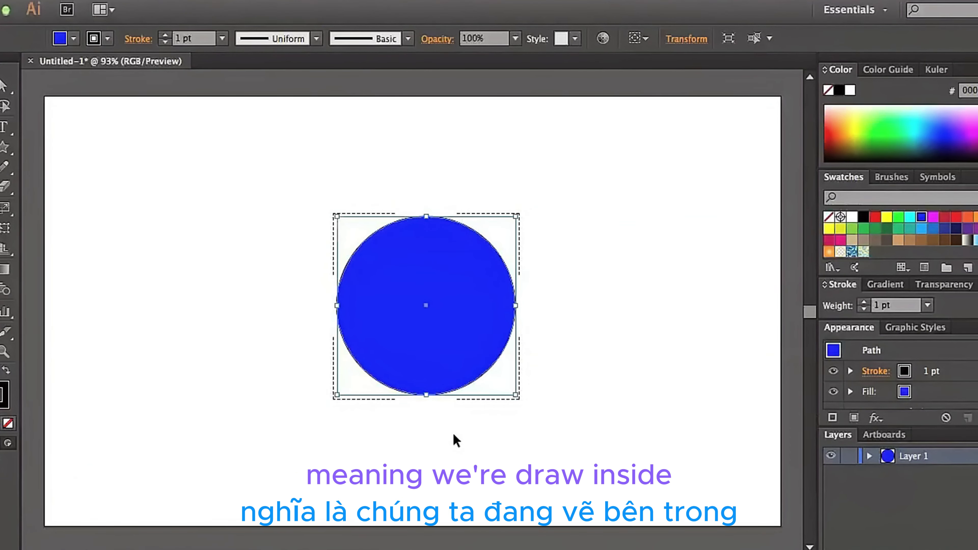
pyautogui.click(4, 148)
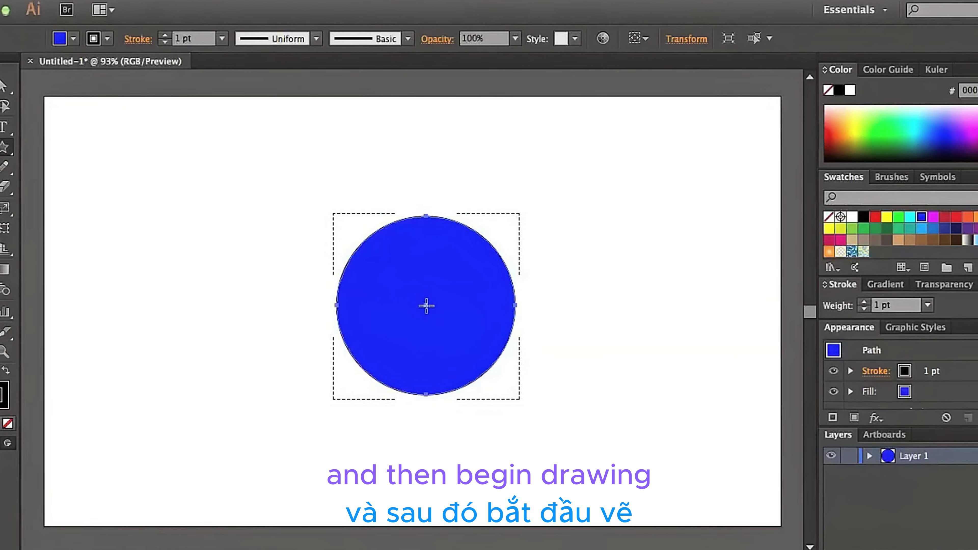
pyautogui.moveTo(426, 305); pyautogui.dragTo(482, 406)
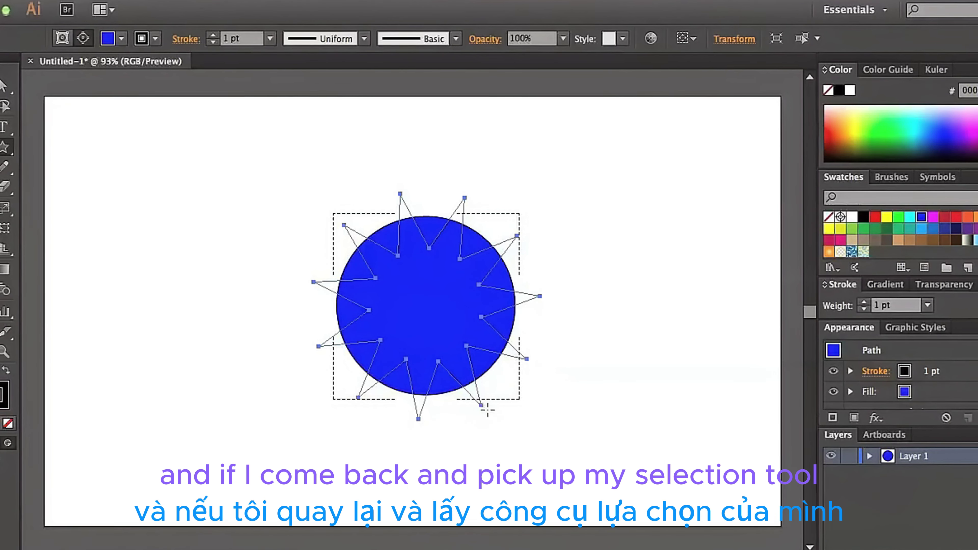
pyautogui.click(1, 85)
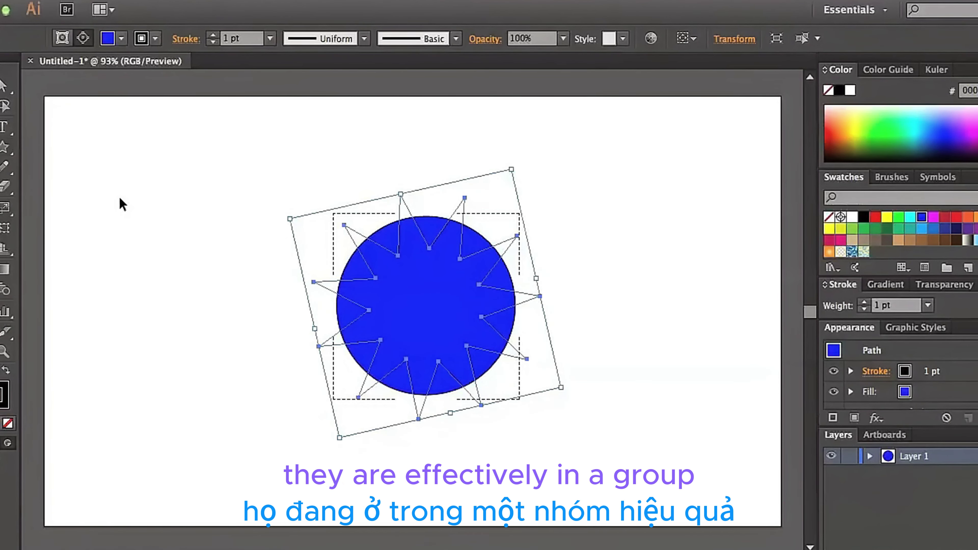
pyautogui.click(119, 199)
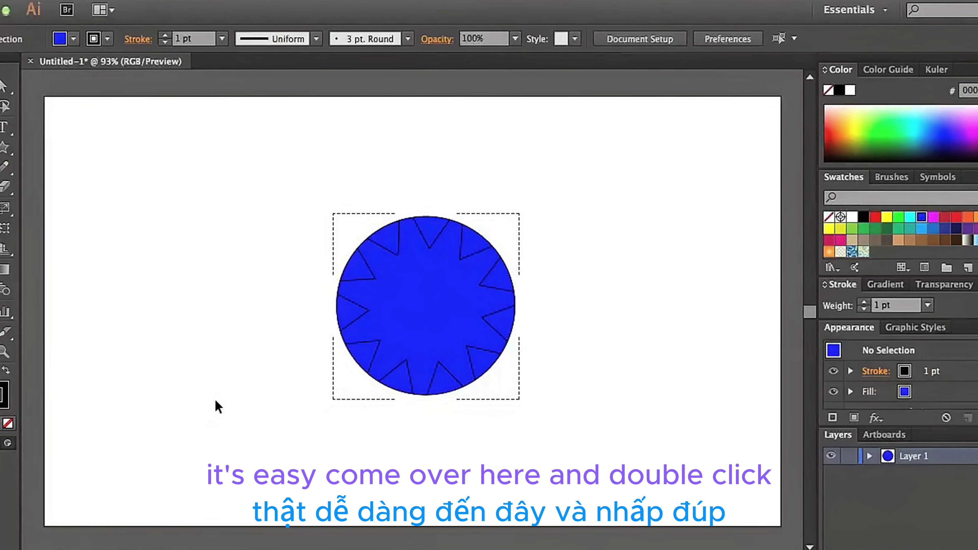
# - Isolate the star within the clip group, fill it with RGB Yellow, and exit isolation mode
pyautogui.doubleClick(414, 311)
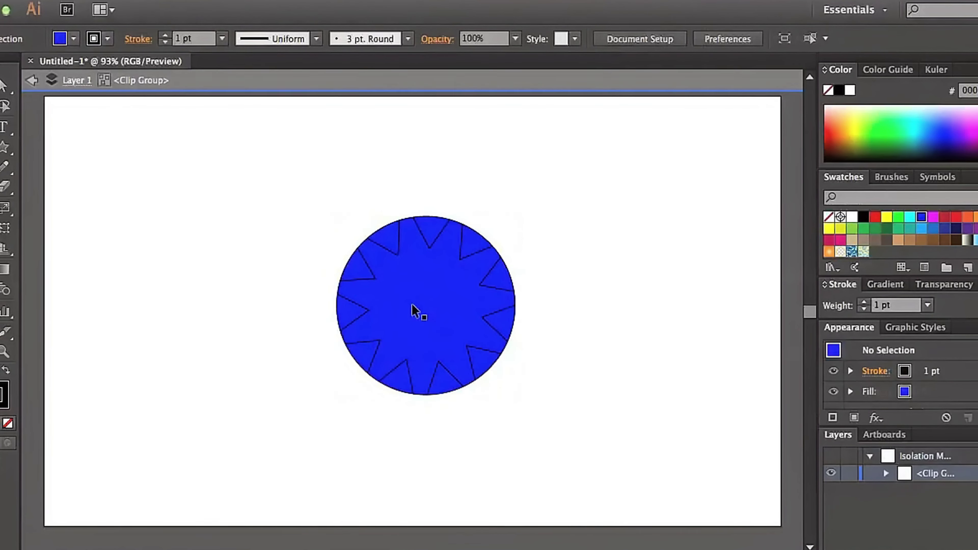
pyautogui.doubleClick(415, 310)
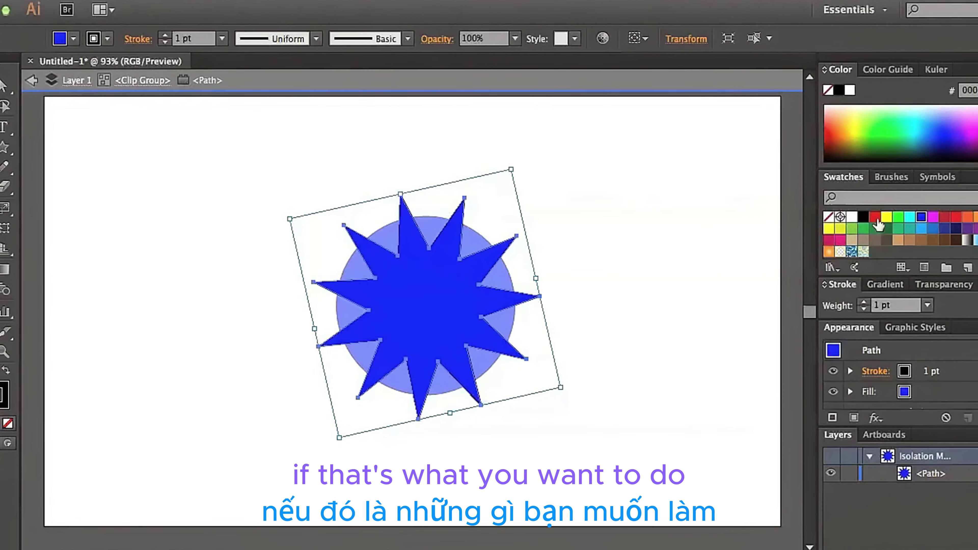
pyautogui.click(886, 218)
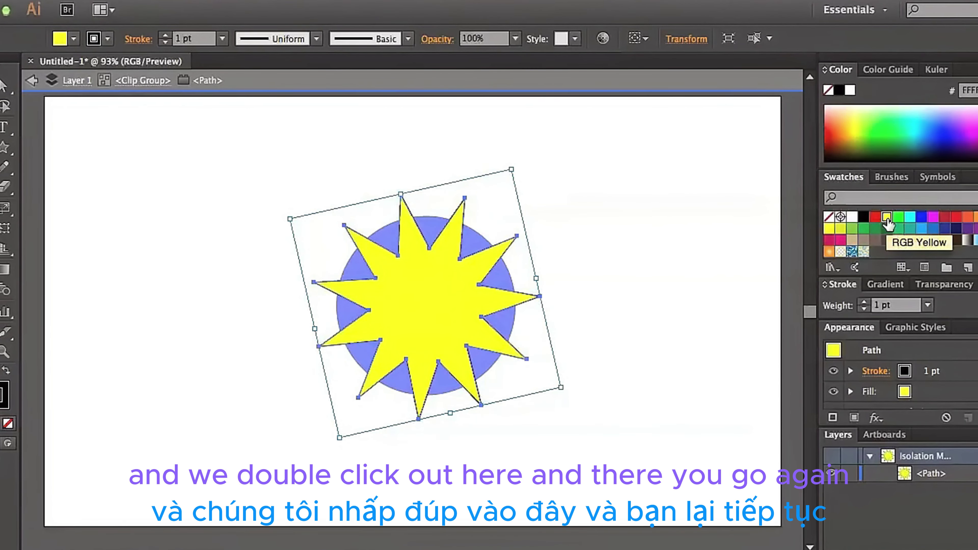
pyautogui.doubleClick(690, 177)
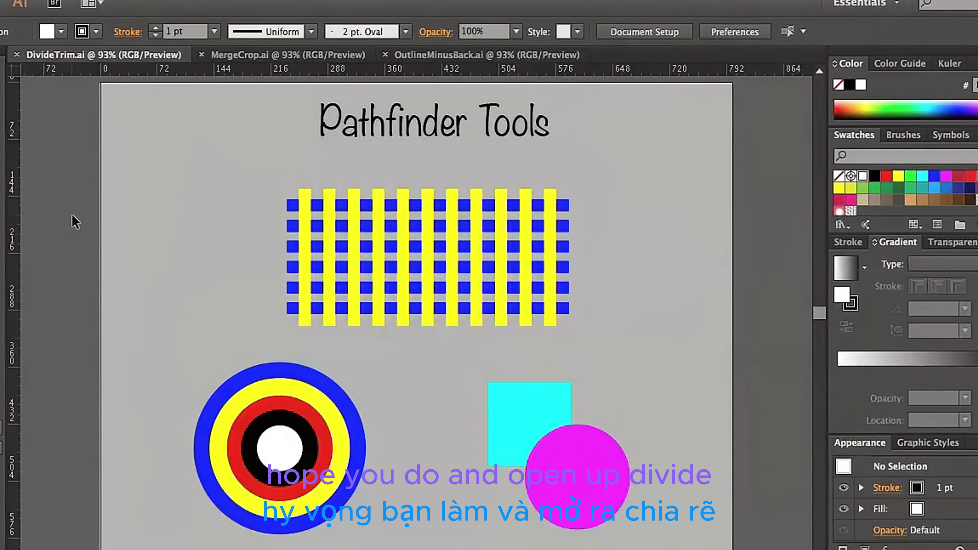
# - Look over the artwork in MergeCrop.ai and OutlineMinusBack.ai, and return to DivideTrim.ai
pyautogui.click(242, 57)
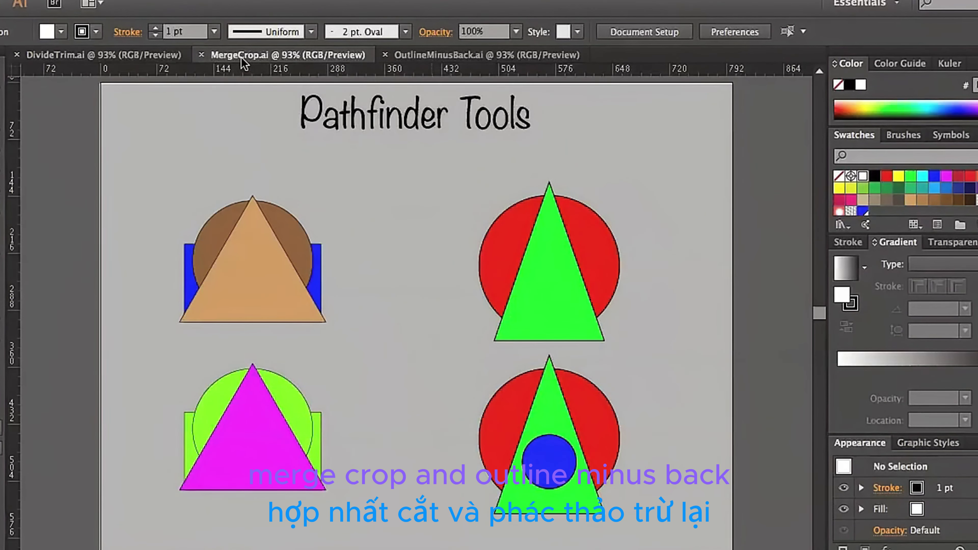
pyautogui.click(420, 57)
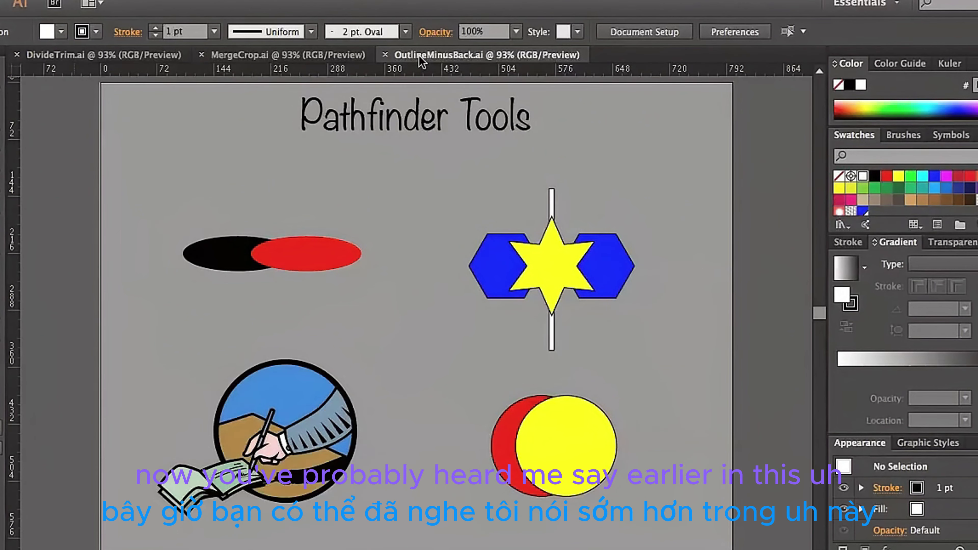
pyautogui.click(54, 56)
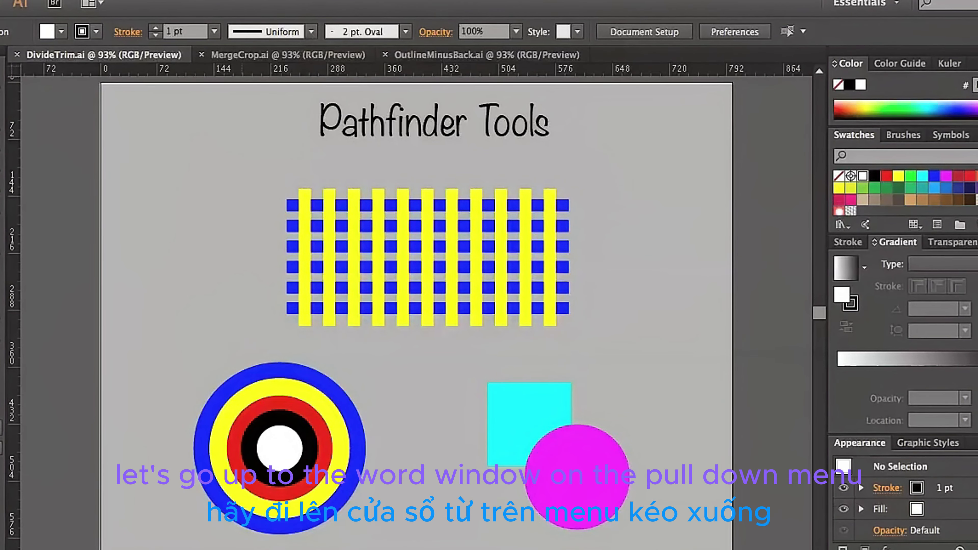
# - Display the Pathfinder tools and move them up beside the artboard's title
pyautogui.click(401, 0)
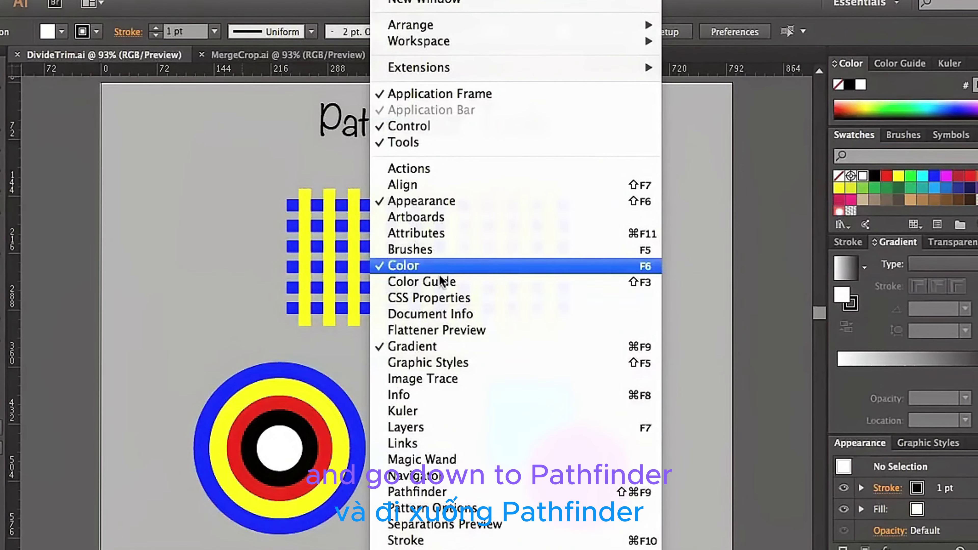
pyautogui.click(407, 492)
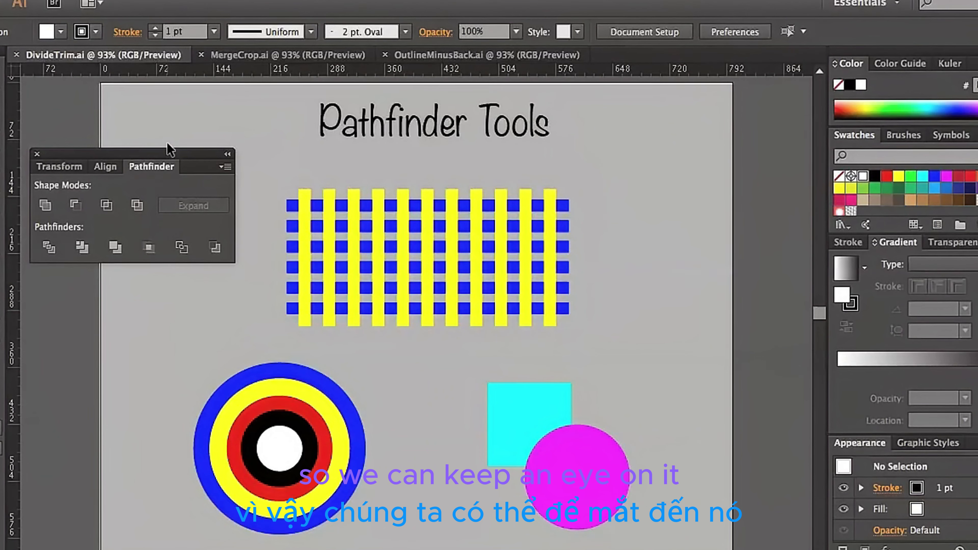
pyautogui.moveTo(169, 150); pyautogui.dragTo(169, 94)
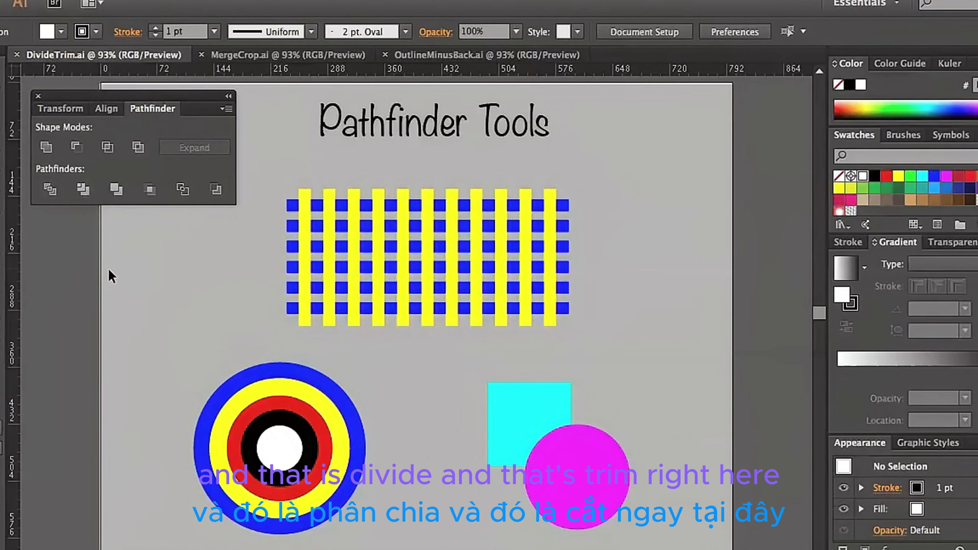
# - Pull the third yellow strip and the top blue strip out of the grid, and undo both moves
pyautogui.click(2, 379)
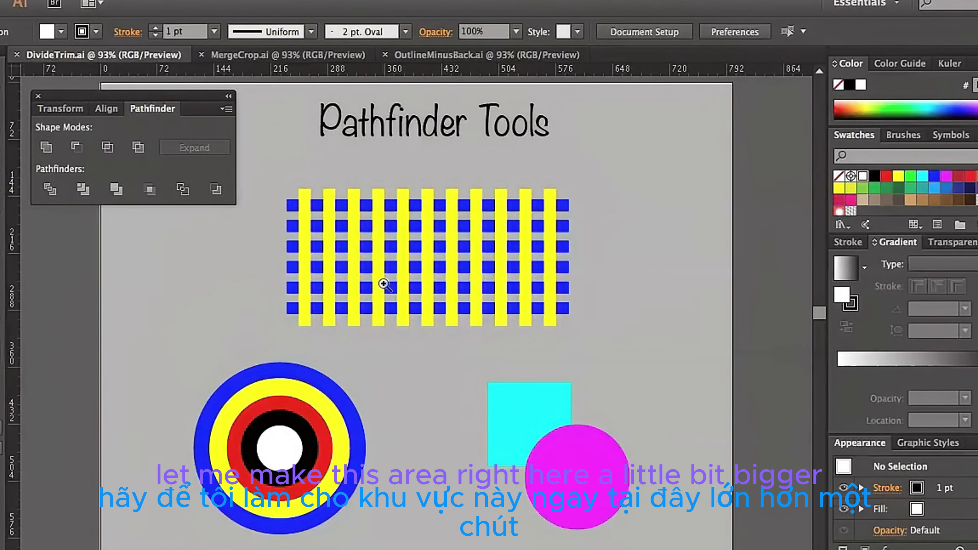
pyautogui.click(447, 266)
pyautogui.click(401, 307)
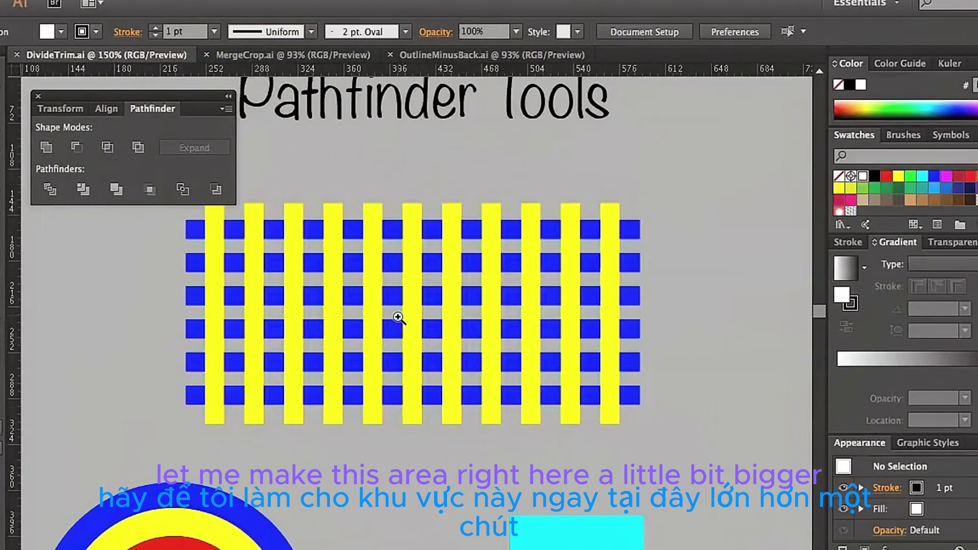
pyautogui.hscroll(-3, 396, 317)
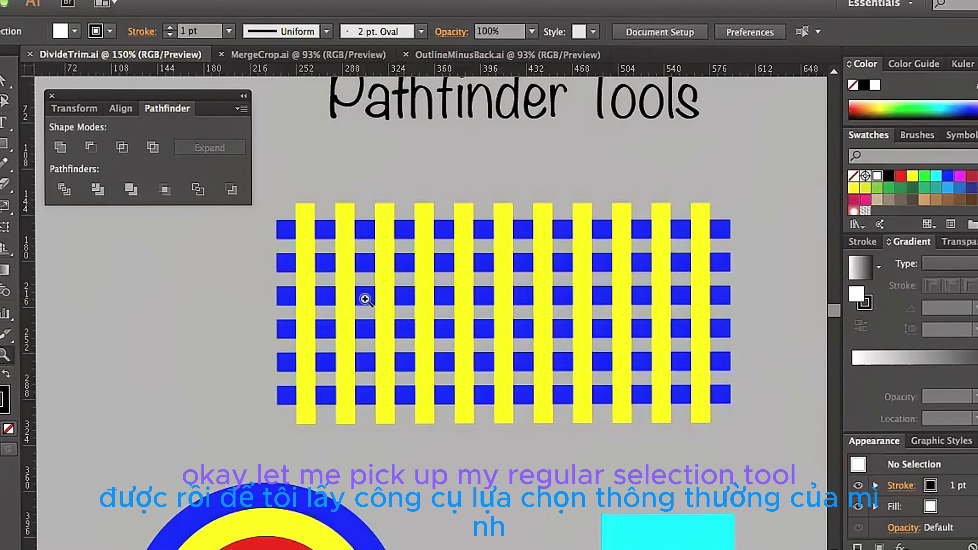
pyautogui.click(13, 79)
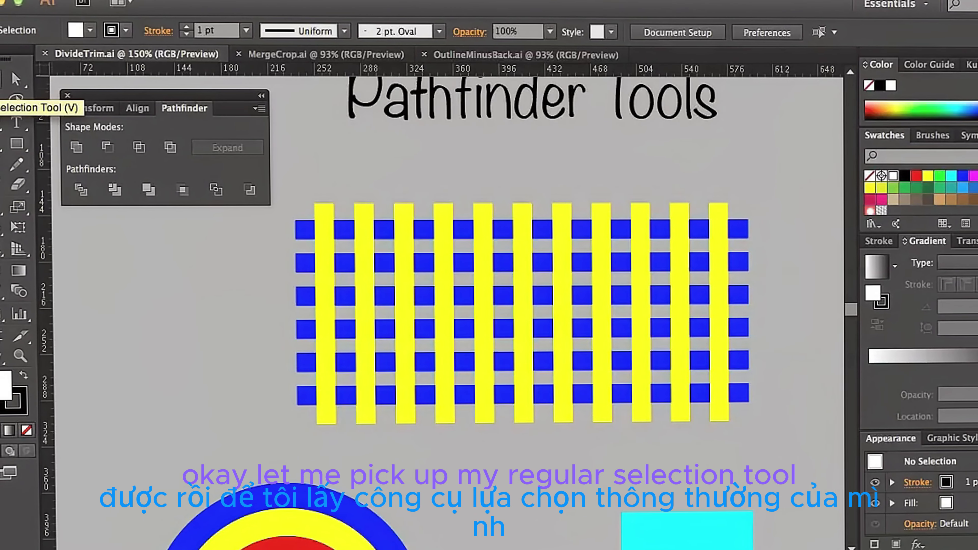
pyautogui.click(396, 228)
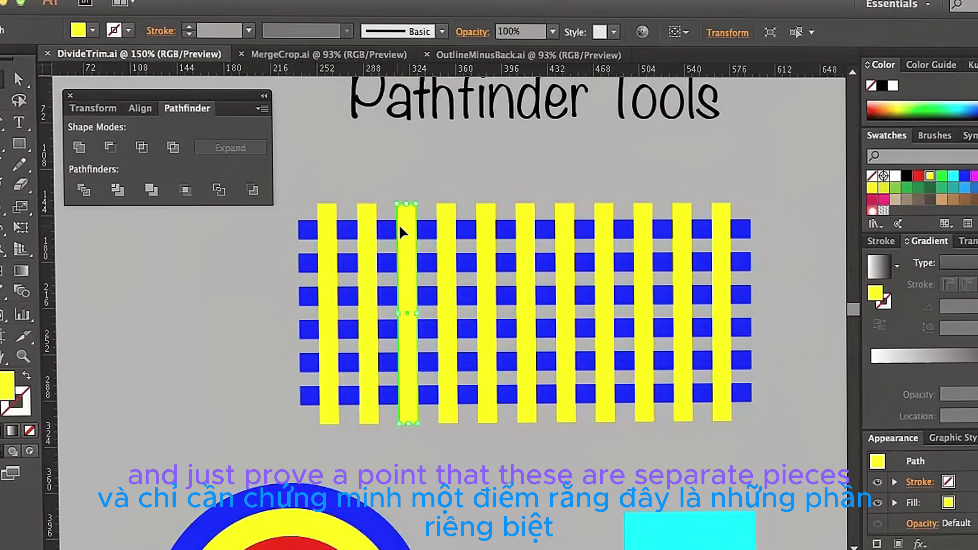
pyautogui.moveTo(399, 225); pyautogui.dragTo(350, 178)
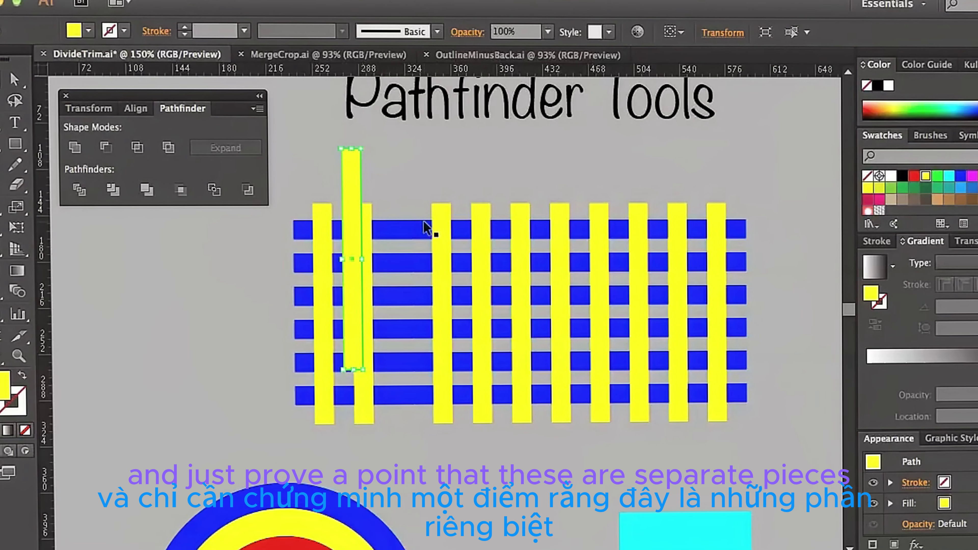
pyautogui.moveTo(411, 230); pyautogui.dragTo(479, 188)
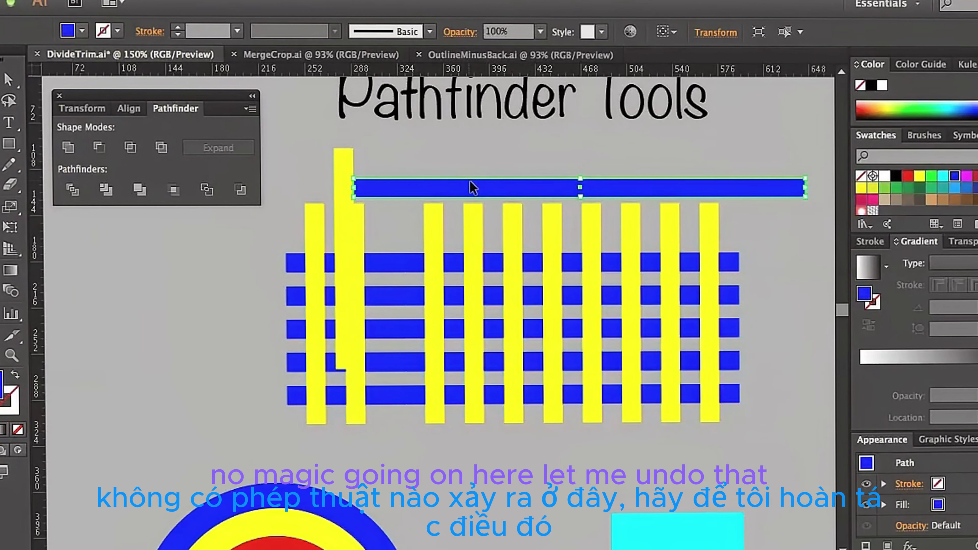
pyautogui.hotkey('ctrl', 'z')
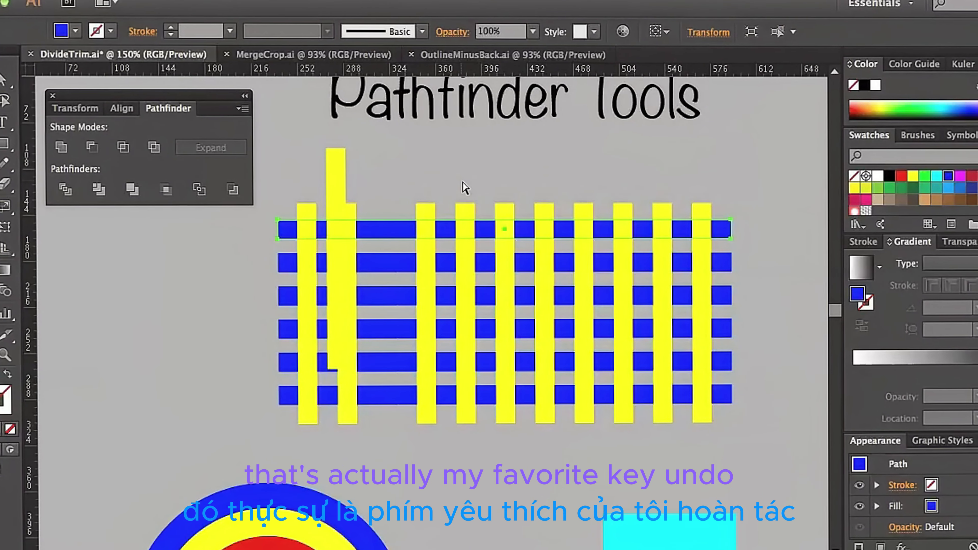
pyautogui.hotkey('ctrl', 'z')
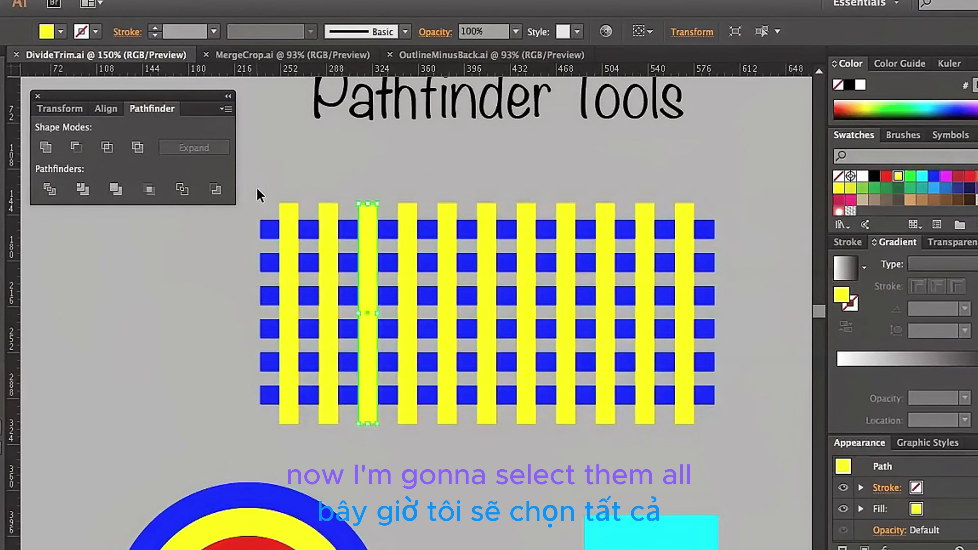
# - Select all the yellow and blue strips of the grid, apply Pathfinder Divide, and deselect them
pyautogui.moveTo(256, 189); pyautogui.dragTo(466, 324)
pyautogui.moveTo(615, 393); pyautogui.dragTo(748, 448)
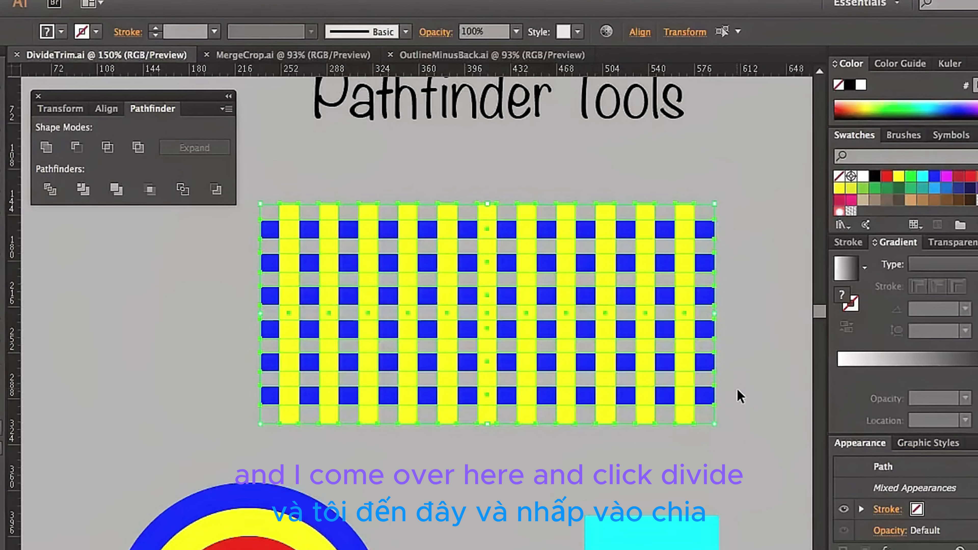
pyautogui.click(51, 189)
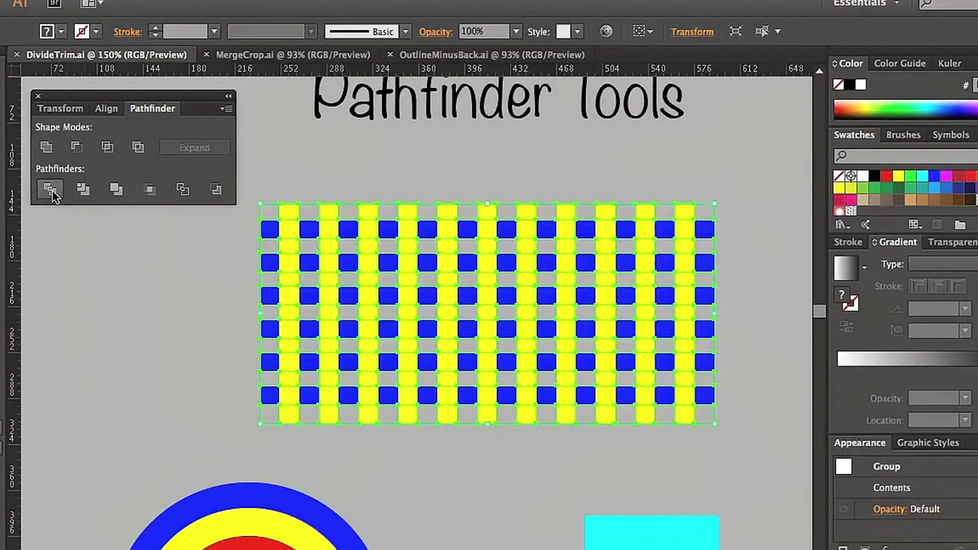
pyautogui.click(104, 270)
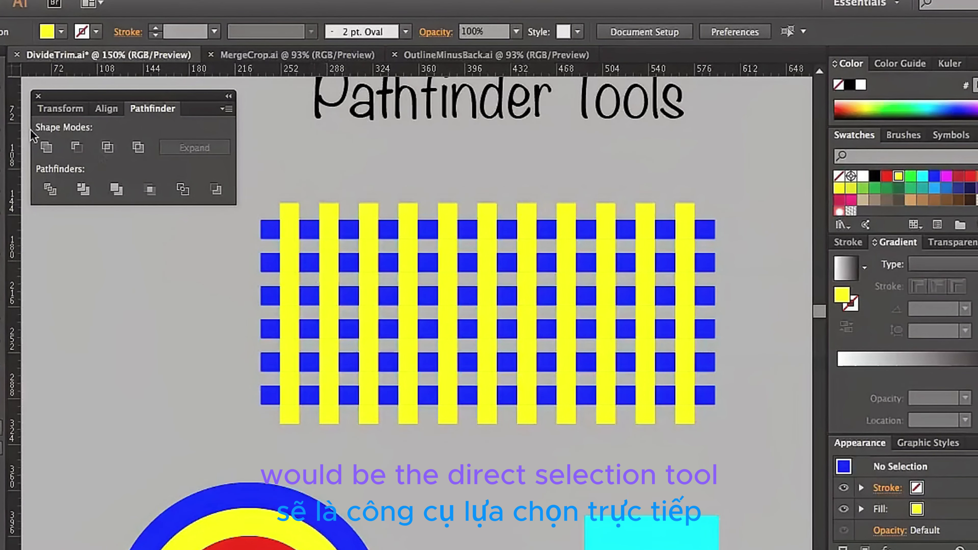
# - Pull two yellow pieces out of the divided grid using Direct Selection, undo both moves, and deselect
pyautogui.click(0, 94)
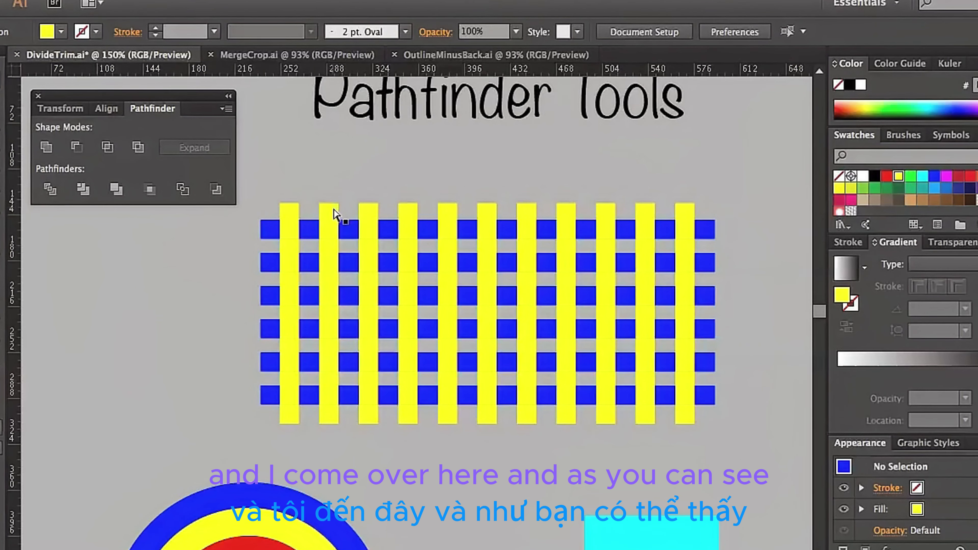
pyautogui.moveTo(328, 215); pyautogui.dragTo(337, 185)
pyautogui.moveTo(411, 250); pyautogui.dragTo(432, 187)
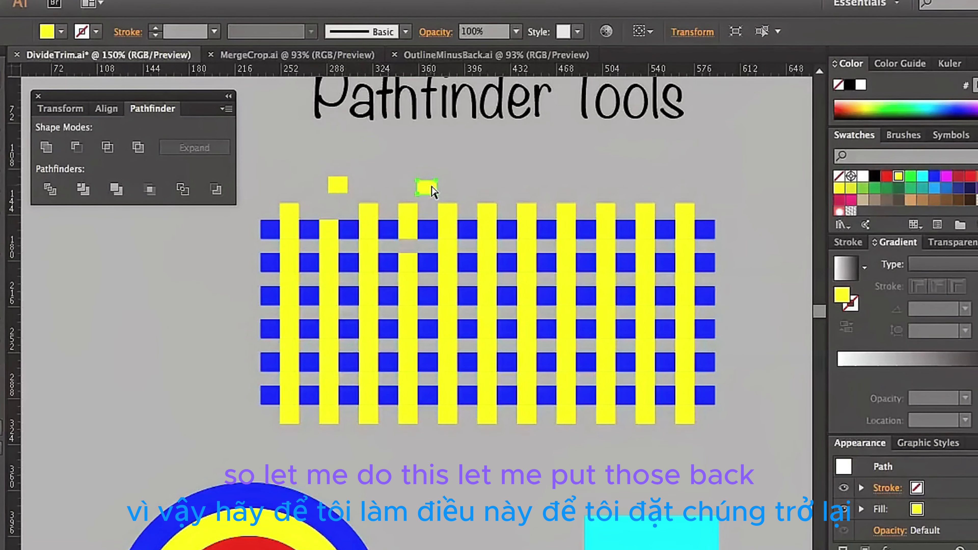
pyautogui.hotkey('ctrl', 'z')
pyautogui.hotkey('ctrl', 'z')
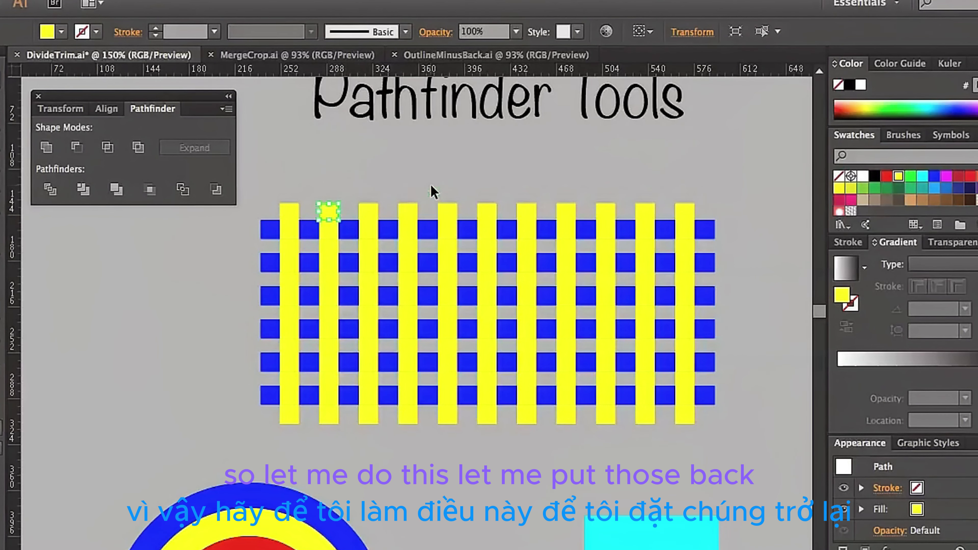
pyautogui.click(362, 171)
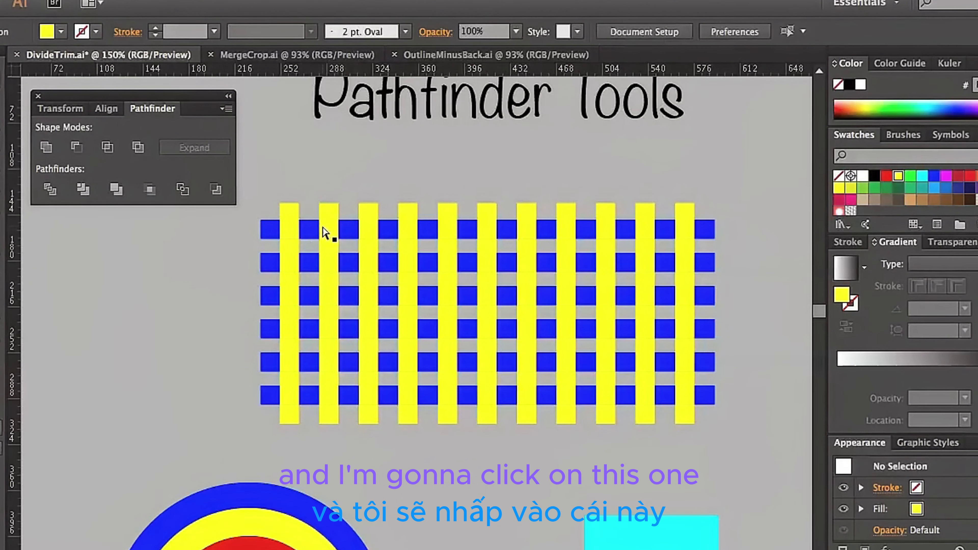
# - Fill every other yellow crossing piece in the grid's top three blue rows with blue, staggering the second row to create a weave
pyautogui.click(328, 236)
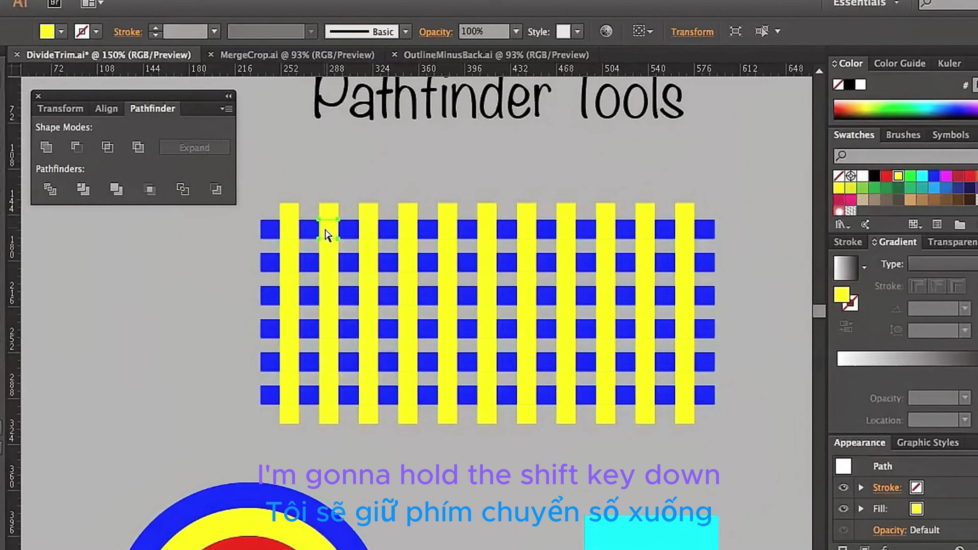
pyautogui.keyDown('shift'); pyautogui.click(407, 234); pyautogui.keyUp('shift')
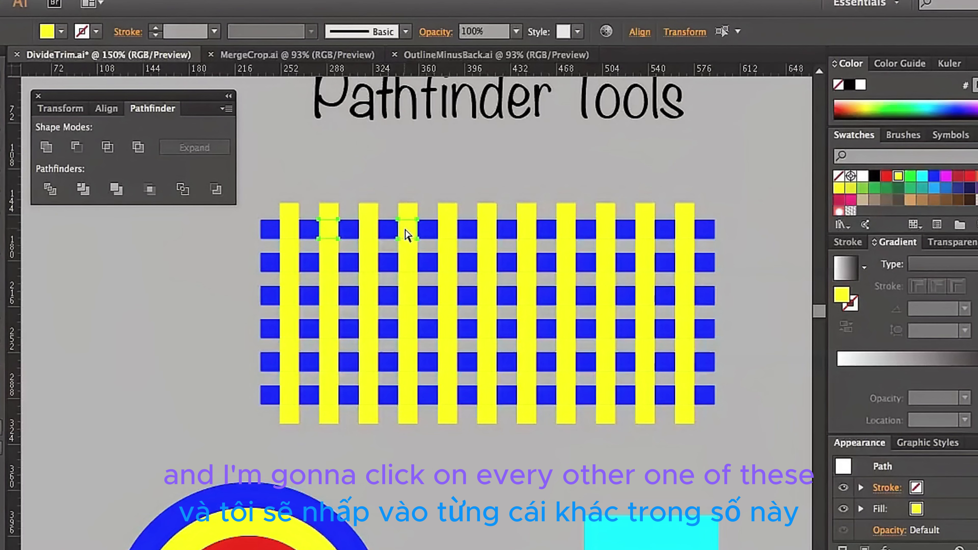
pyautogui.keyDown('shift'); pyautogui.click(490, 234); pyautogui.keyUp('shift')
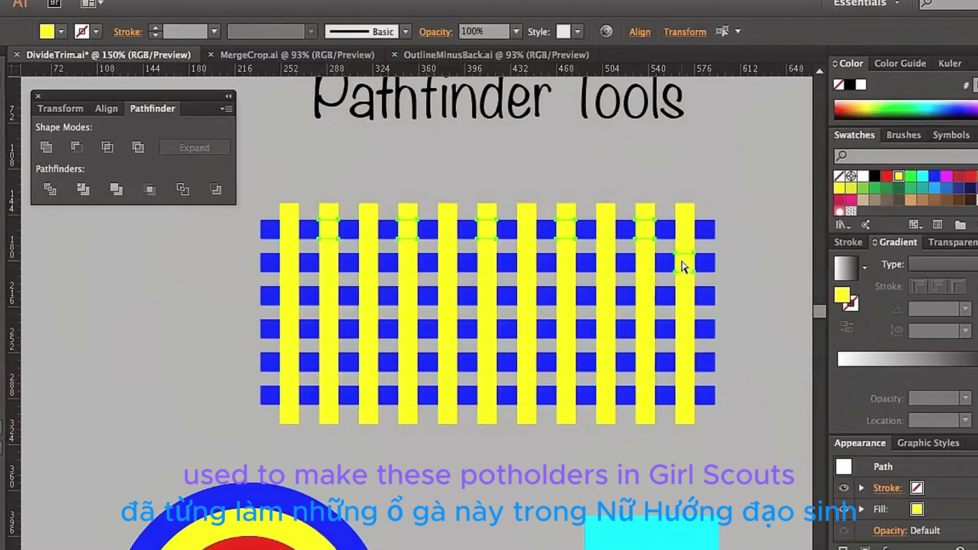
pyautogui.keyDown('shift'); pyautogui.click(608, 268); pyautogui.keyUp('shift')
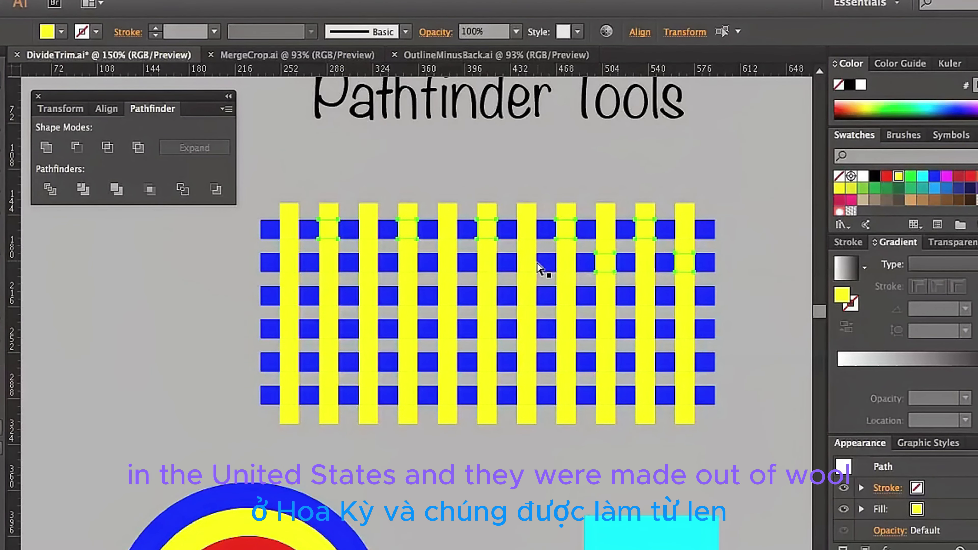
pyautogui.keyDown('shift'); pyautogui.click(526, 268); pyautogui.keyUp('shift')
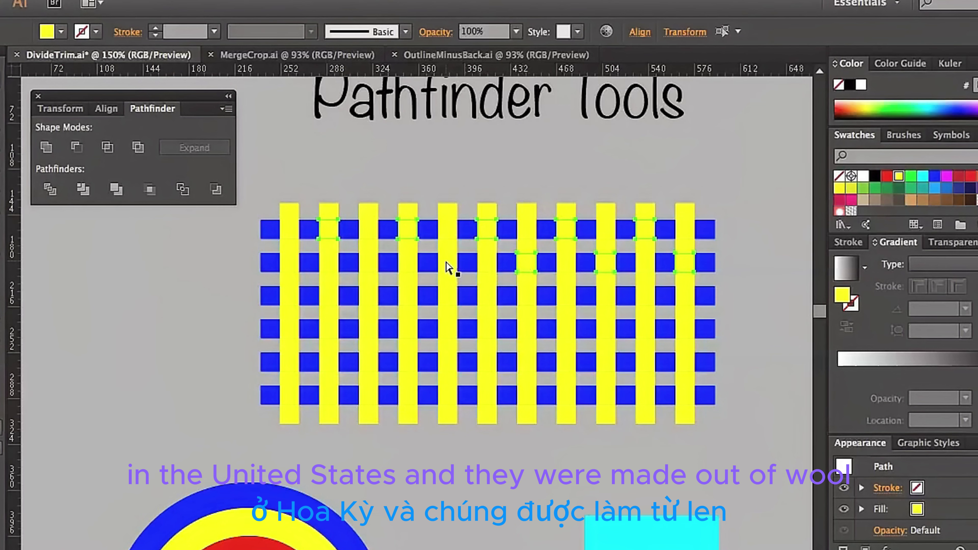
pyautogui.keyDown('shift'); pyautogui.click(368, 268); pyautogui.keyUp('shift')
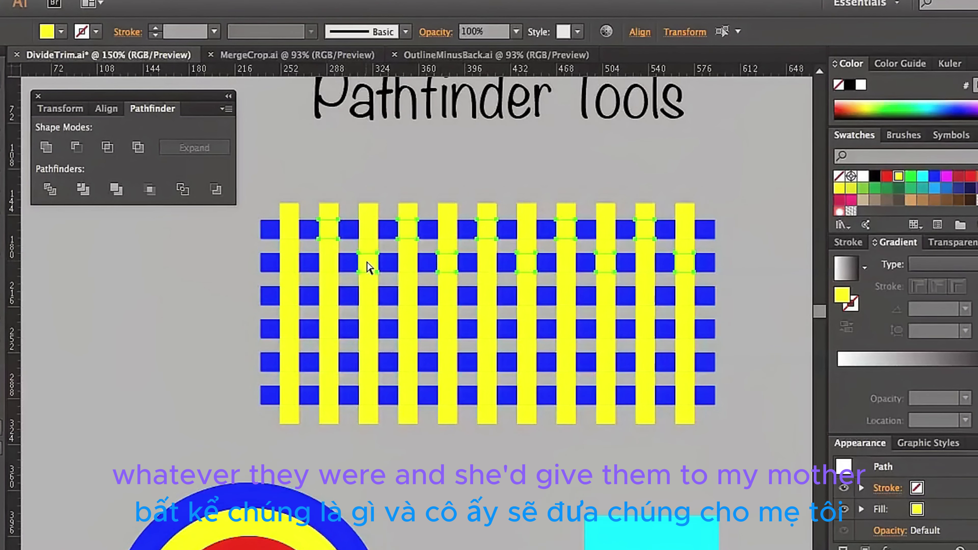
pyautogui.keyDown('shift'); pyautogui.click(290, 267); pyautogui.keyUp('shift')
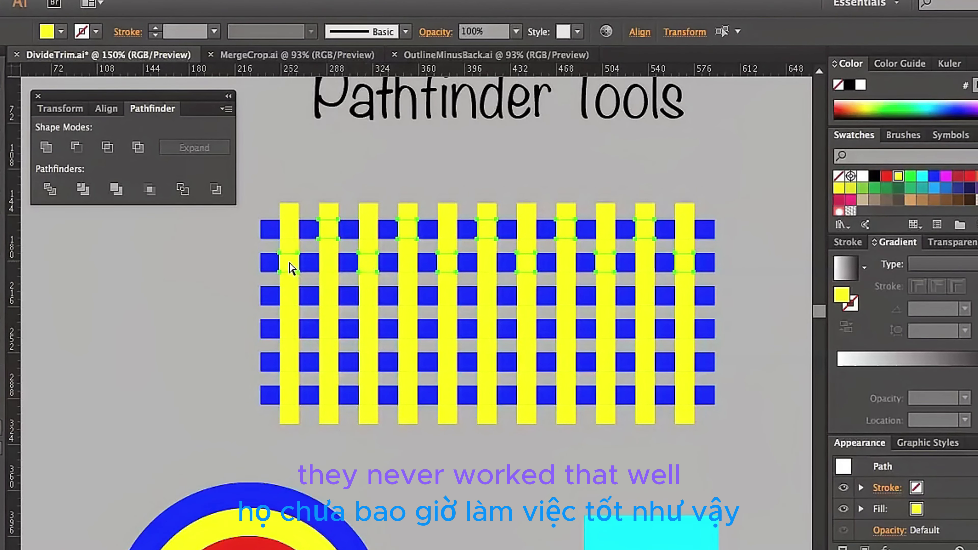
pyautogui.keyDown('shift'); pyautogui.click(330, 304); pyautogui.keyUp('shift')
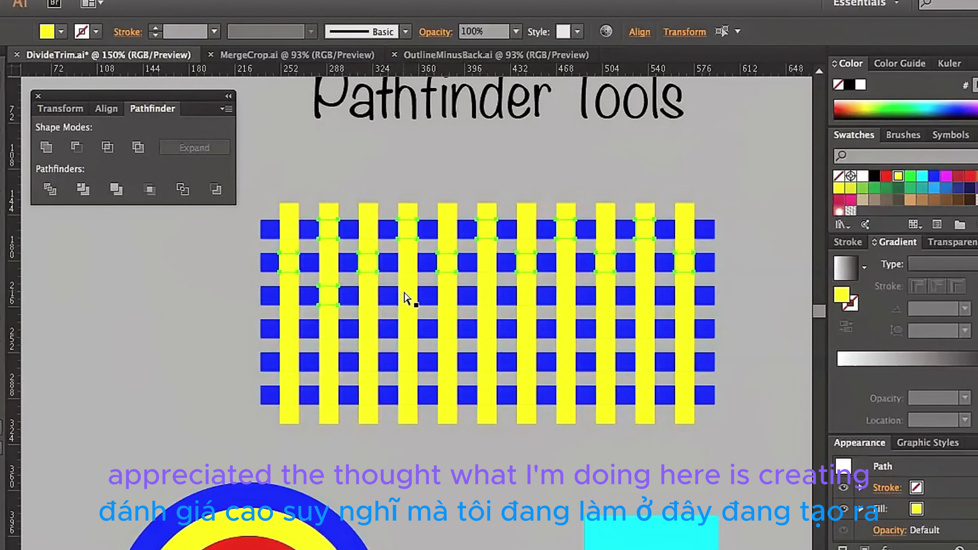
pyautogui.keyDown('shift'); pyautogui.click(486, 295); pyautogui.keyUp('shift')
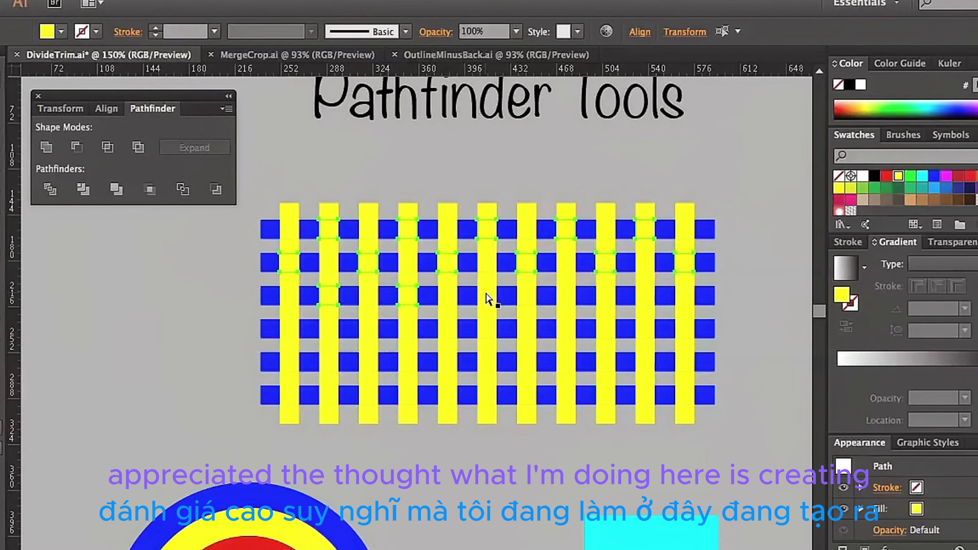
pyautogui.keyDown('shift'); pyautogui.click(566, 299); pyautogui.keyUp('shift')
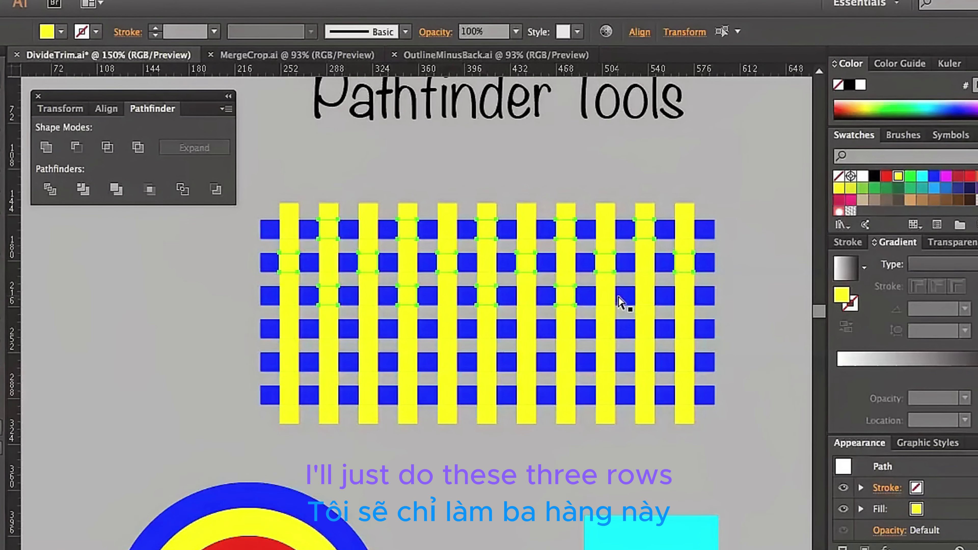
pyautogui.keyDown('shift'); pyautogui.click(642, 297); pyautogui.keyUp('shift')
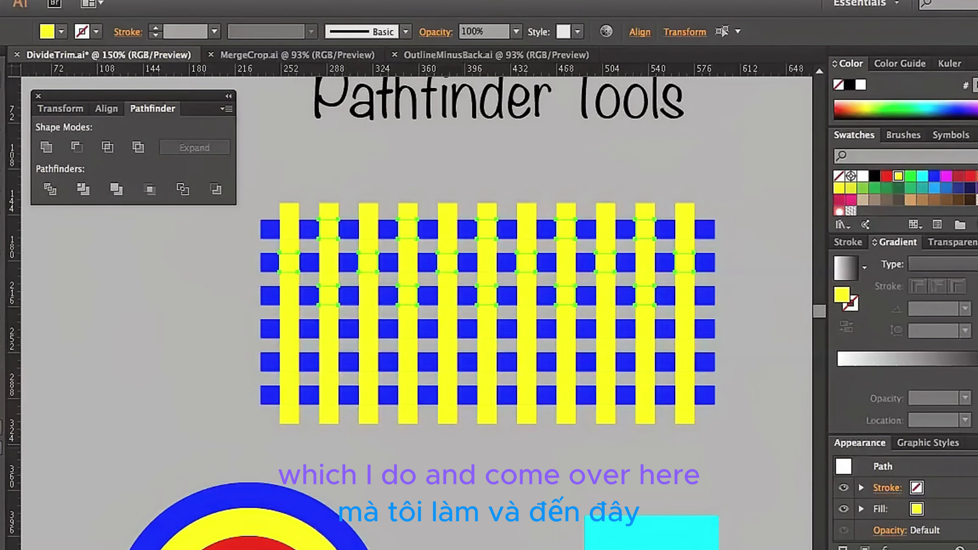
pyautogui.click(935, 179)
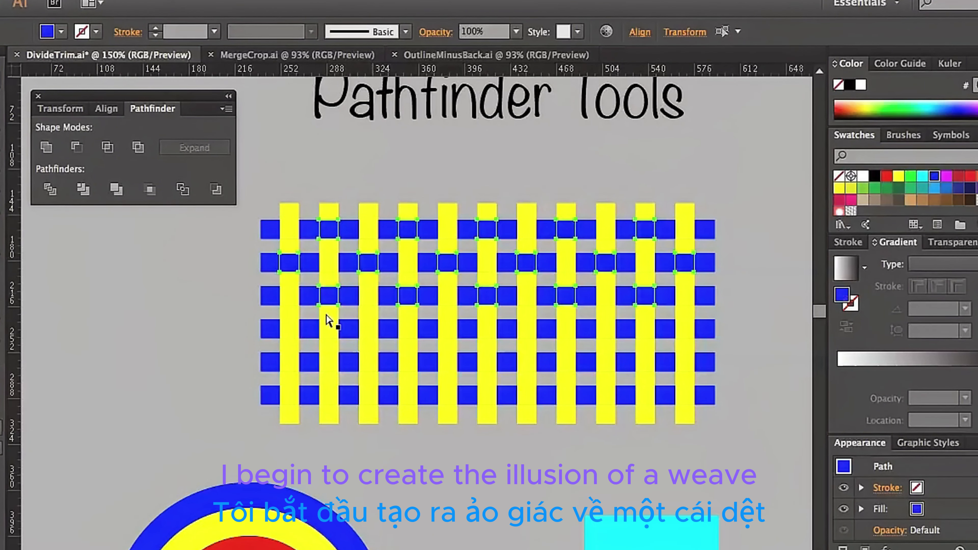
pyautogui.click(111, 393)
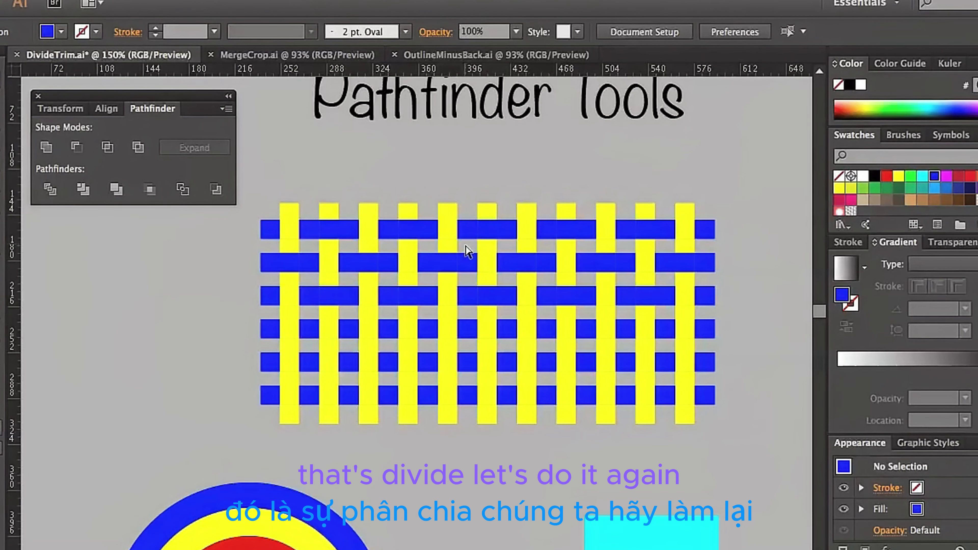
# - Check the white and black circles of the concentric target as individual shapes
pyautogui.scroll(-6, 145, 326)
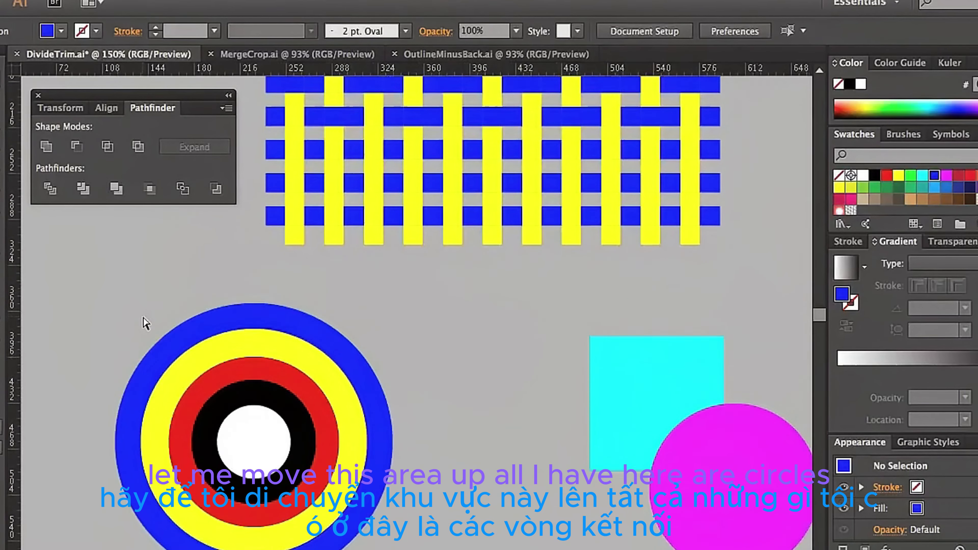
pyautogui.hscroll(-2, 143, 324)
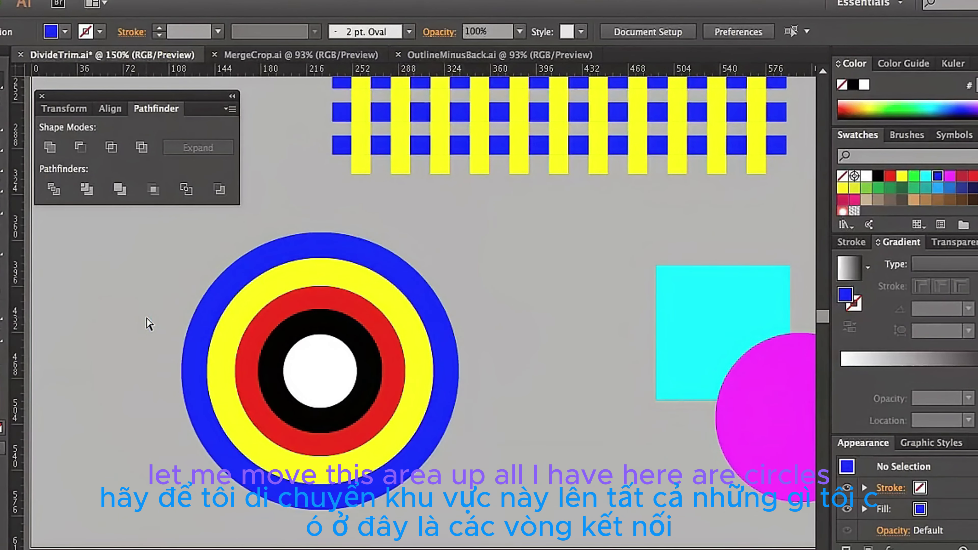
pyautogui.click(327, 366)
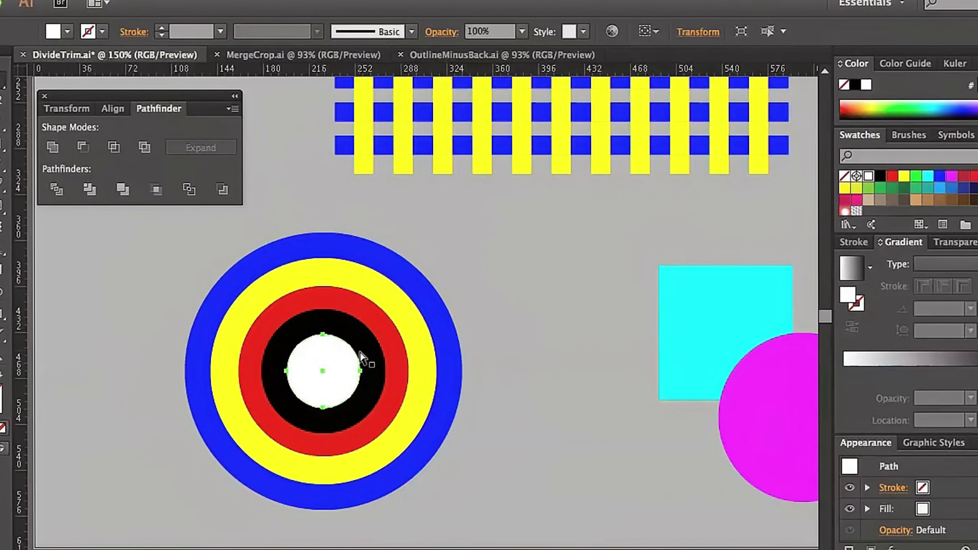
pyautogui.moveTo(364, 356); pyautogui.dragTo(455, 341)
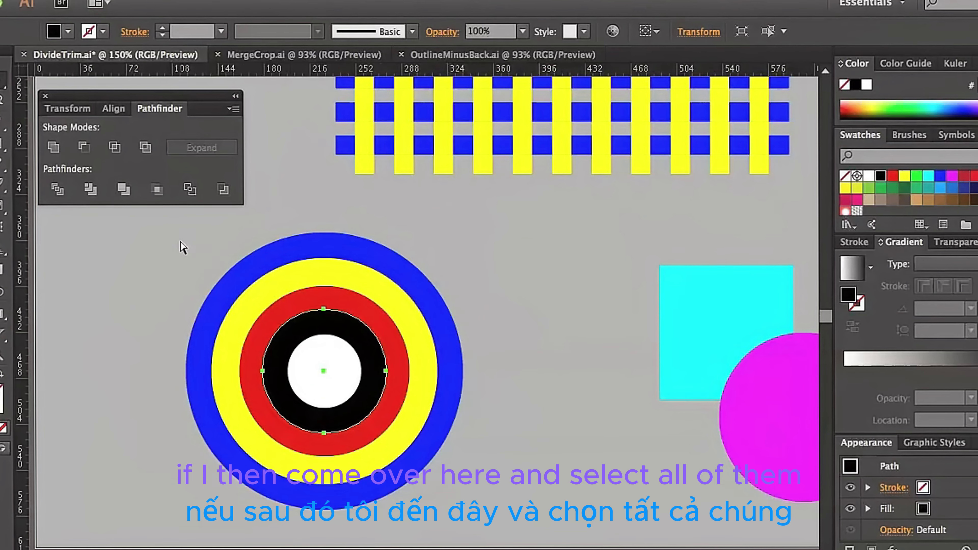
# - Select all the concentric circles of the target, apply Pathfinder Divide, and deselect them
pyautogui.moveTo(177, 228); pyautogui.dragTo(497, 528)
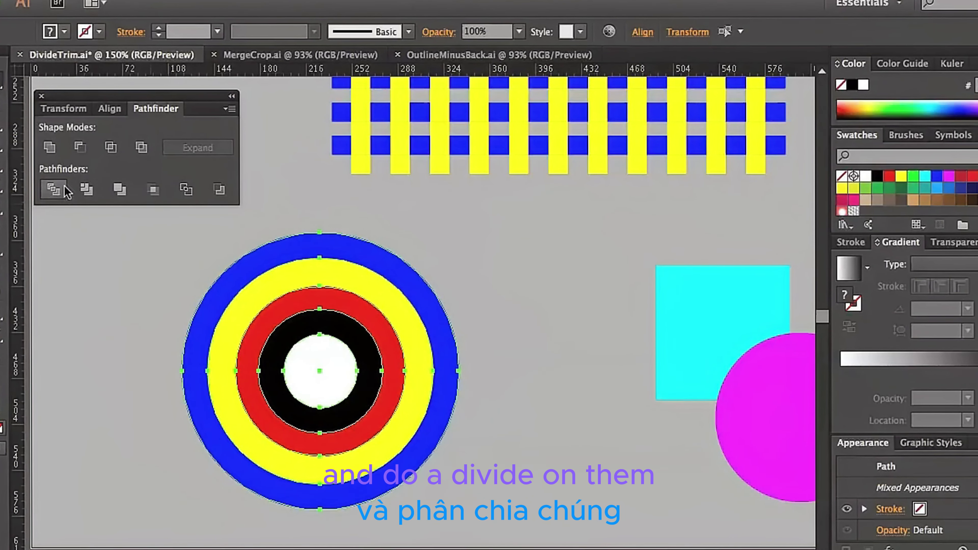
pyautogui.click(54, 190)
pyautogui.click(107, 299)
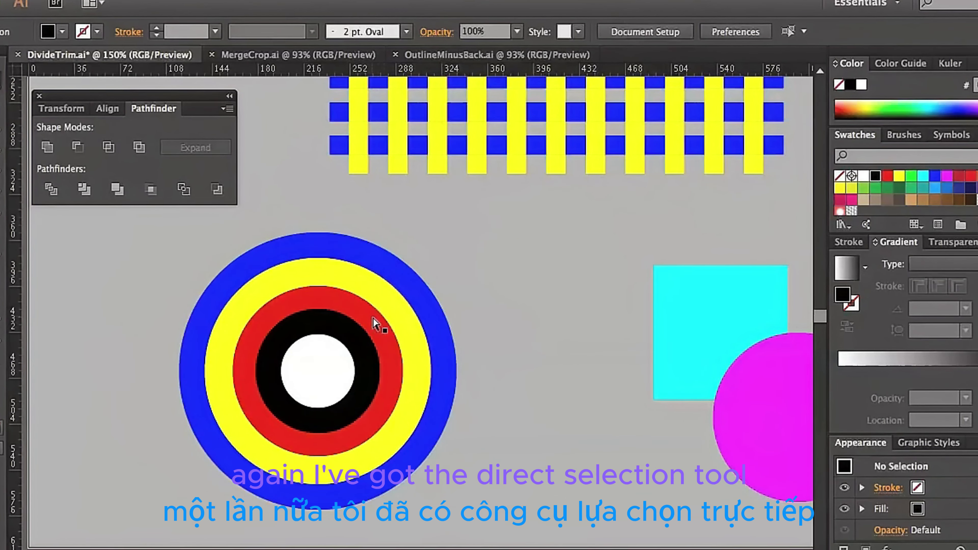
# - Pull the red ring, the black ring and the white center circle out of the divided target
pyautogui.moveTo(373, 330); pyautogui.dragTo(244, 296)
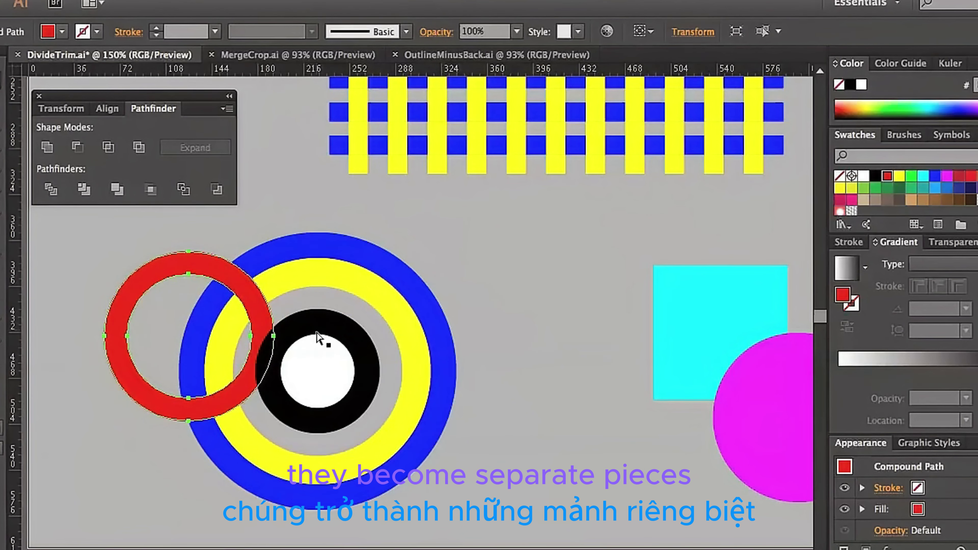
pyautogui.moveTo(317, 339); pyautogui.dragTo(417, 260)
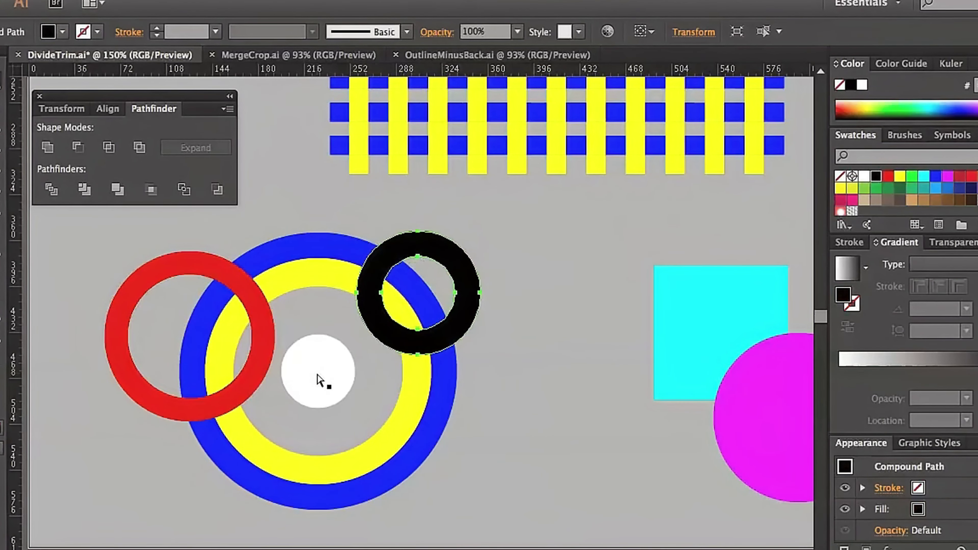
pyautogui.moveTo(306, 424); pyautogui.dragTo(225, 500)
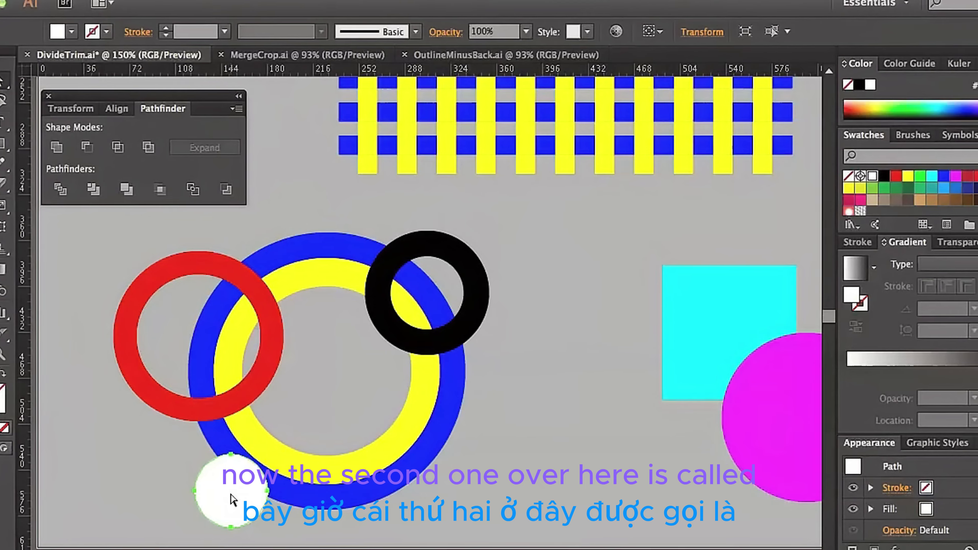
# - Apply Pathfinder Trim to the cyan square and magenta circle, move the circle off the square, and undo both the move and the Trim
pyautogui.hscroll(5, 238, 496)
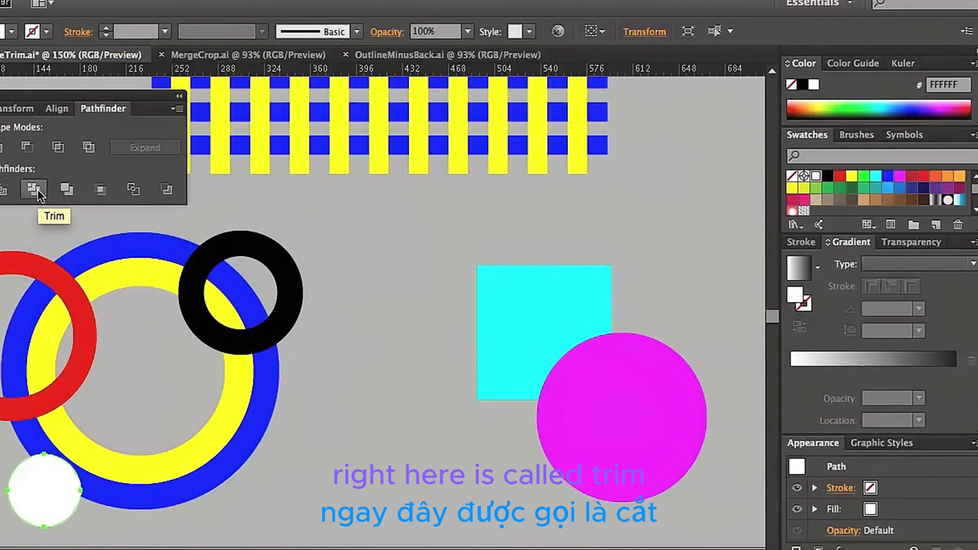
pyautogui.click(318, 439)
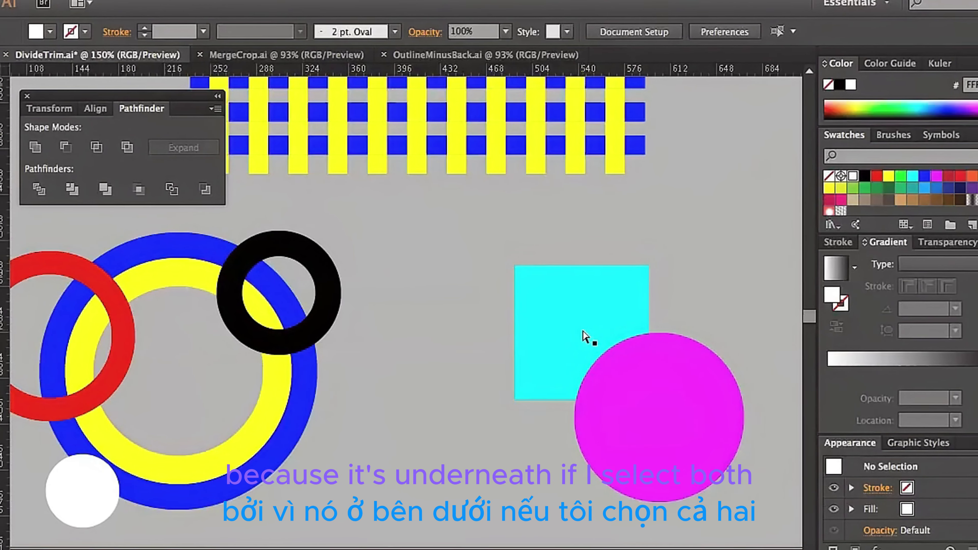
pyautogui.moveTo(491, 240); pyautogui.dragTo(764, 515)
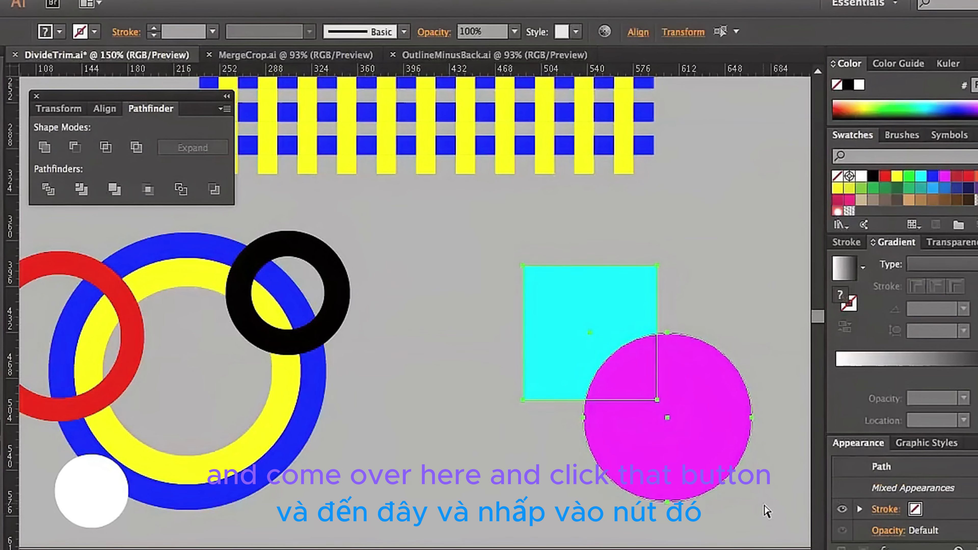
pyautogui.click(85, 192)
pyautogui.click(419, 447)
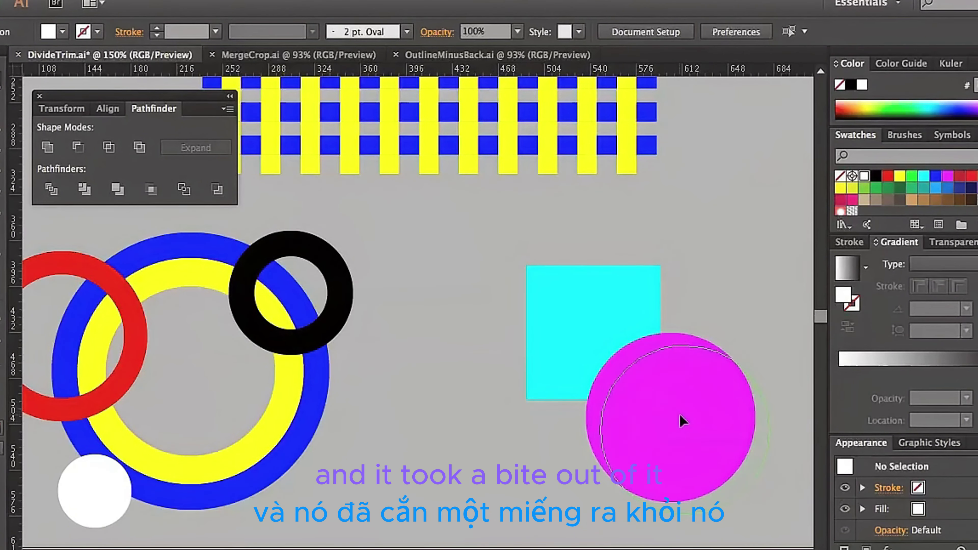
pyautogui.moveTo(669, 409); pyautogui.dragTo(687, 428)
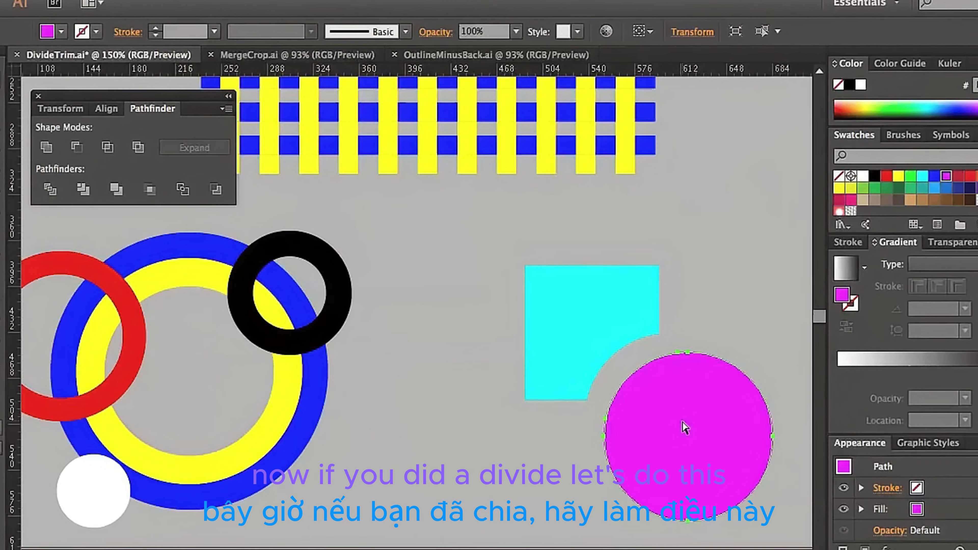
pyautogui.press('super+z')
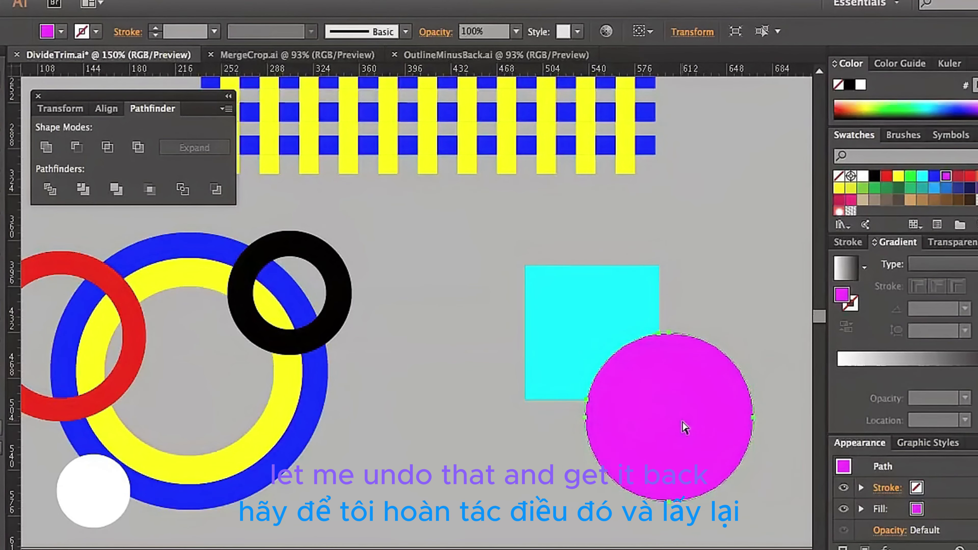
pyautogui.press('super+z')
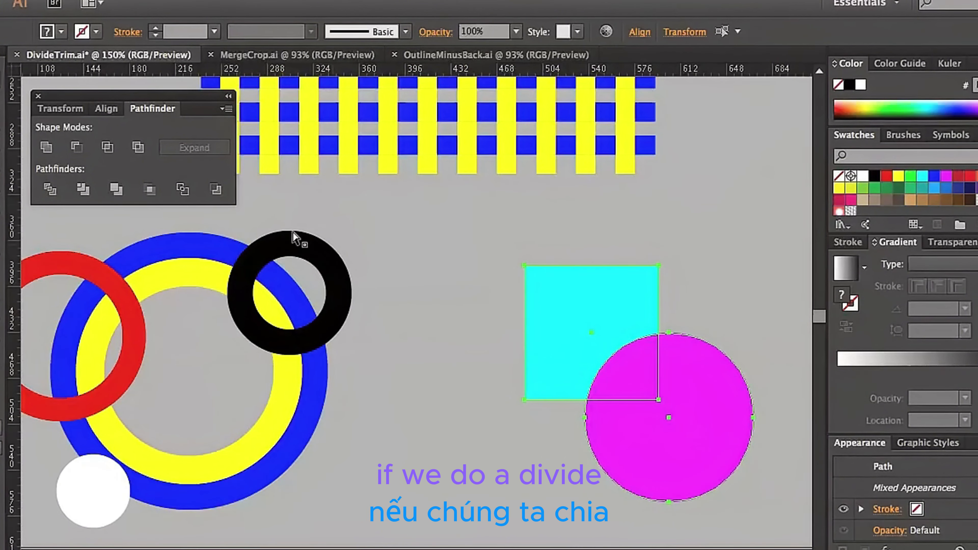
# - Apply Pathfinder Divide to the cyan square and magenta circle and pull the cut pieces apart
pyautogui.click(43, 193)
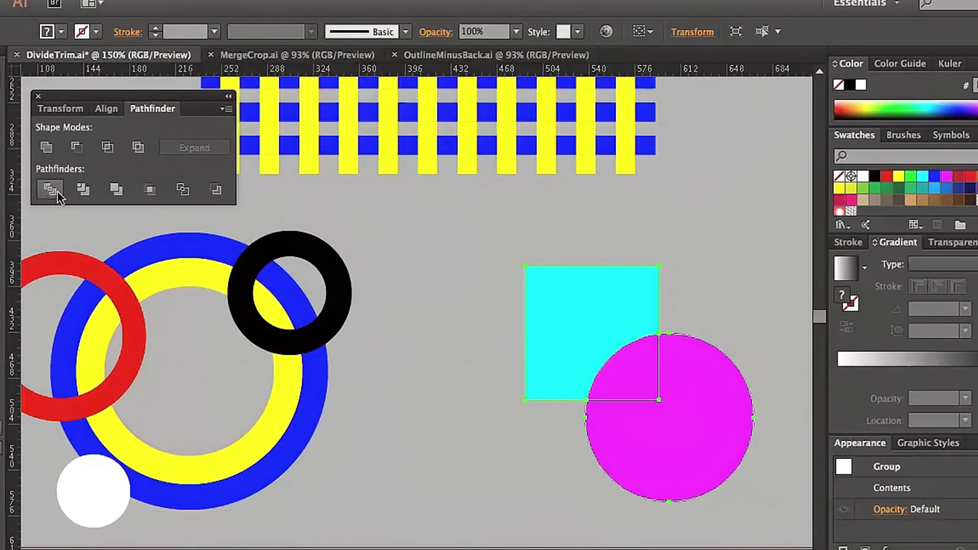
pyautogui.click(461, 419)
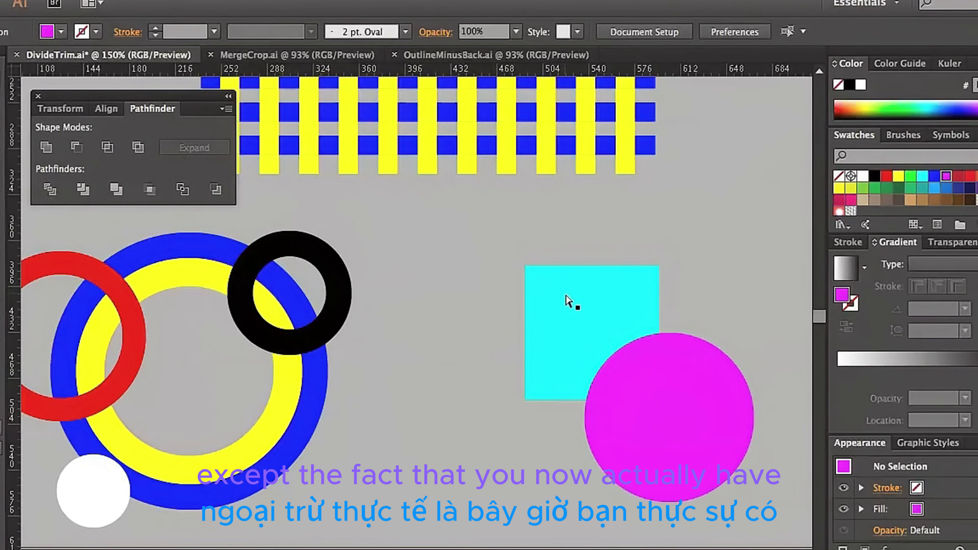
pyautogui.moveTo(562, 284); pyautogui.dragTo(542, 260)
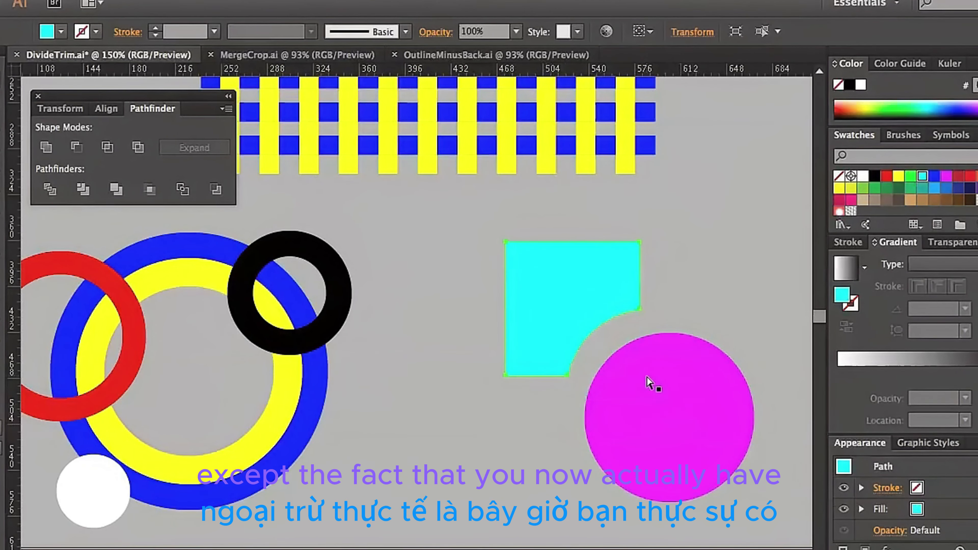
pyautogui.click(649, 385)
pyautogui.moveTo(644, 379); pyautogui.dragTo(640, 376)
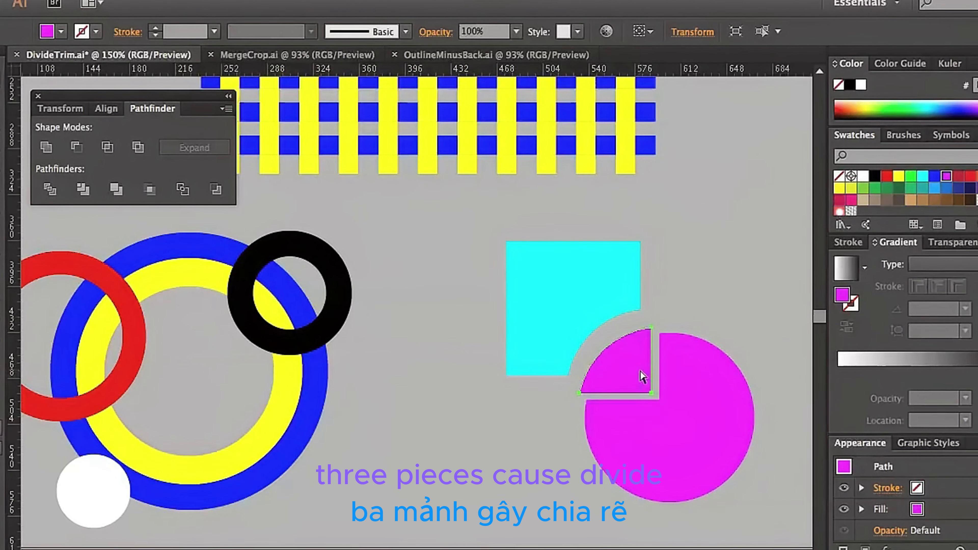
pyautogui.moveTo(680, 433); pyautogui.dragTo(690, 445)
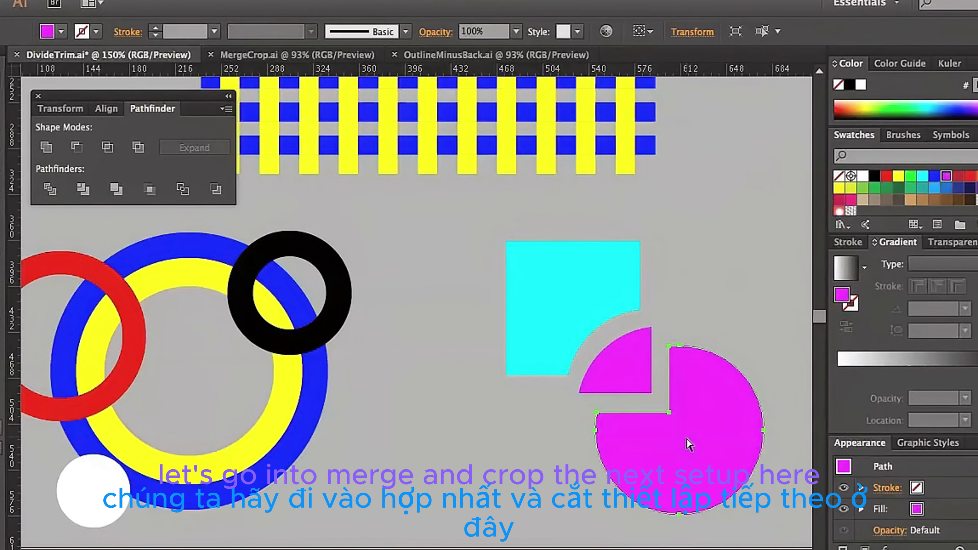
# - In MergeCrop.ai, select the tan triangle, brown circle and blue rectangle, apply Pathfinder Merge, and deselect them
pyautogui.click(255, 55)
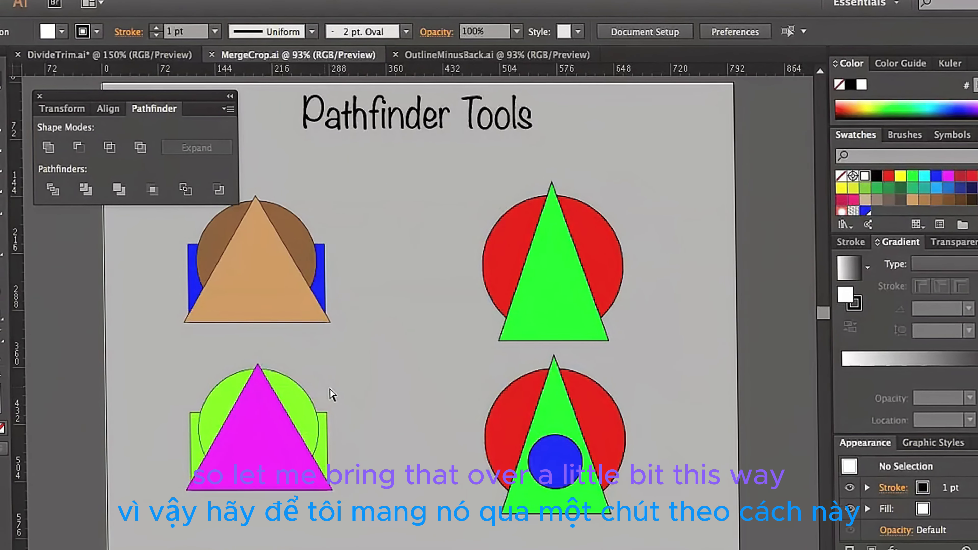
pyautogui.hscroll(-5, 330, 395)
pyautogui.scroll(-1, 319, 394)
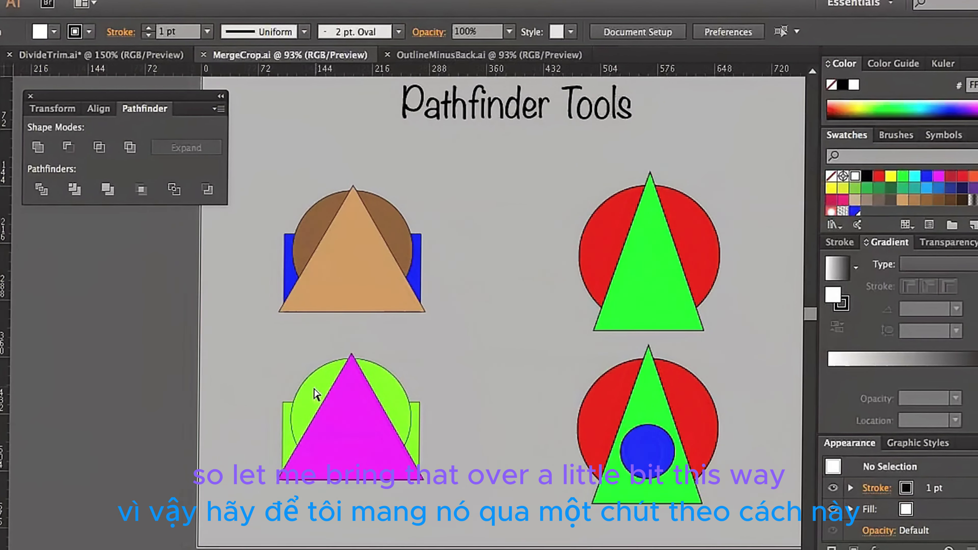
pyautogui.hscroll(-11, 316, 393)
pyautogui.hscroll(6, 316, 393)
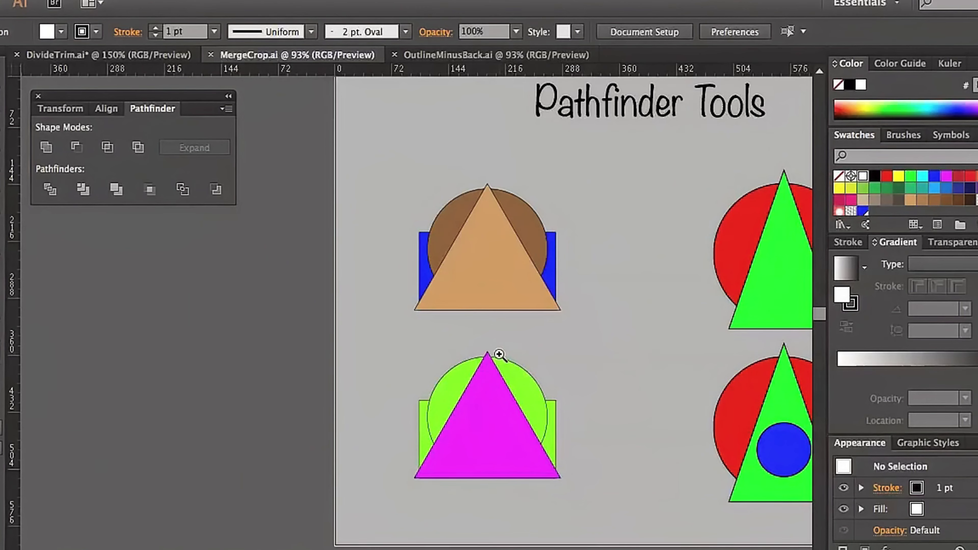
pyautogui.click(487, 332)
pyautogui.click(428, 337)
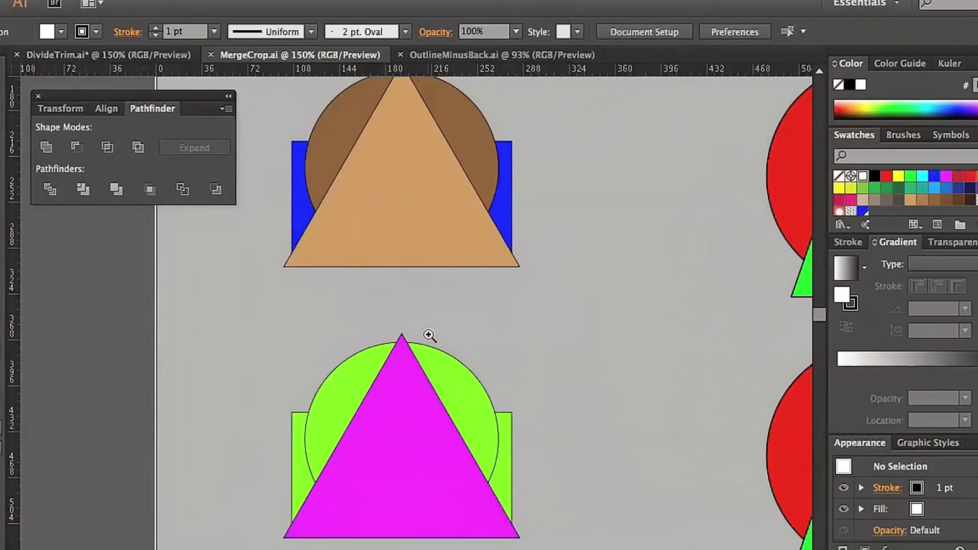
pyautogui.press('super+minus')
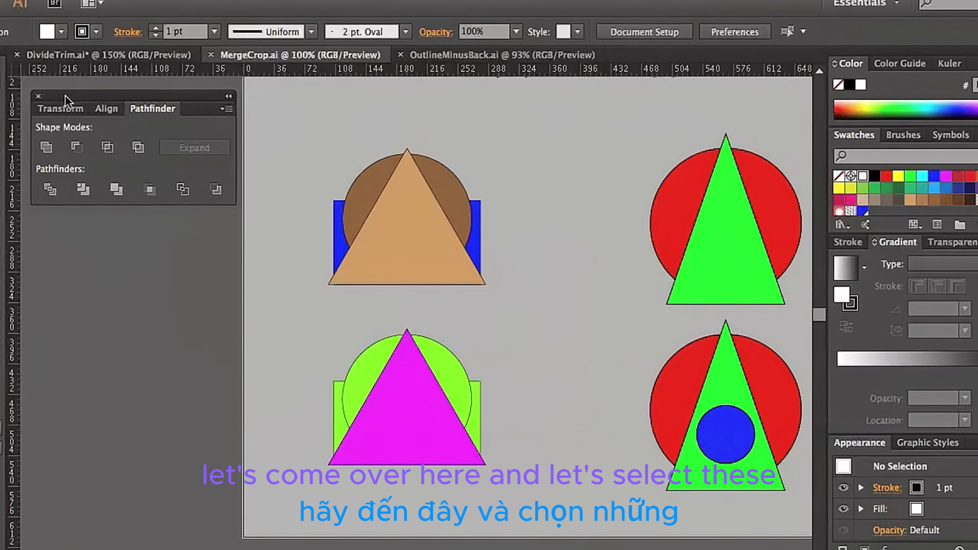
pyautogui.moveTo(305, 118)
pyautogui.mouseDown()
pyautogui.moveTo(527, 297)
pyautogui.moveTo(285, 130)
pyautogui.mouseUp()
pyautogui.click(529, 312)
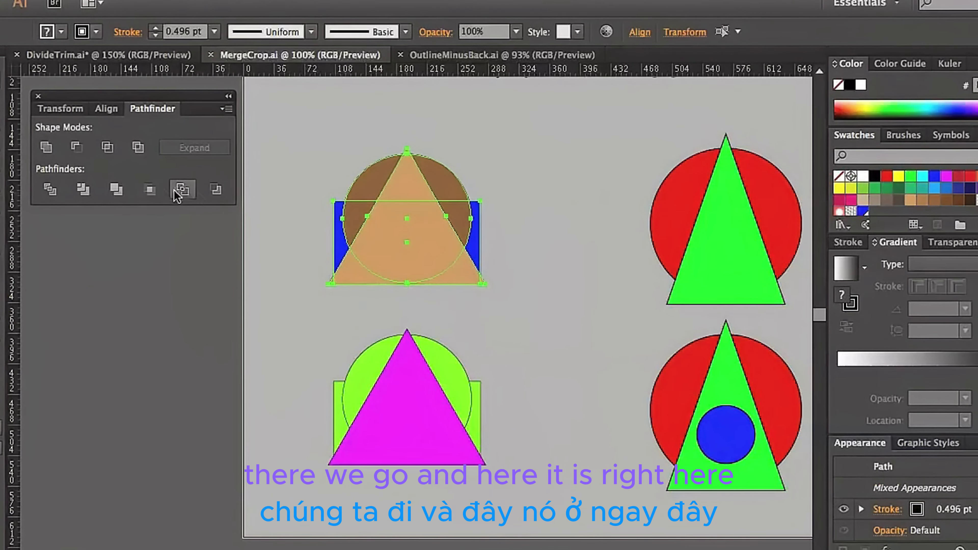
pyautogui.click(118, 192)
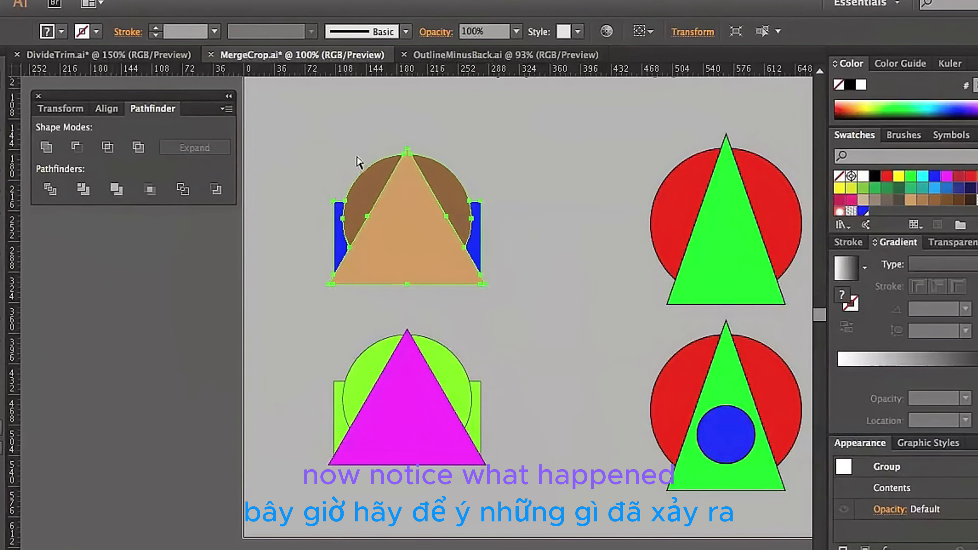
pyautogui.click(332, 149)
# - Pull both brown circle pieces up and outward from the merged artwork and move the tan triangle straight down
pyautogui.click(453, 197)
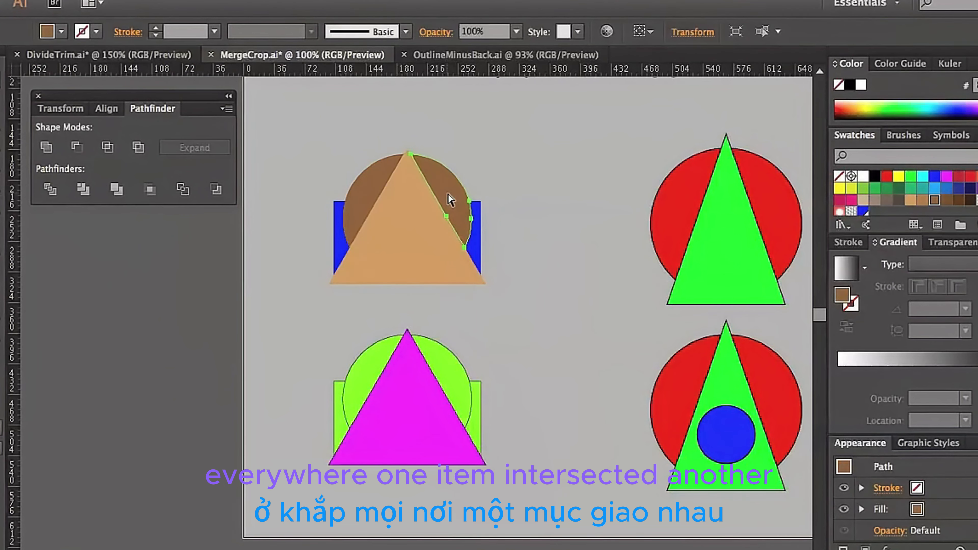
pyautogui.moveTo(454, 194); pyautogui.dragTo(491, 150)
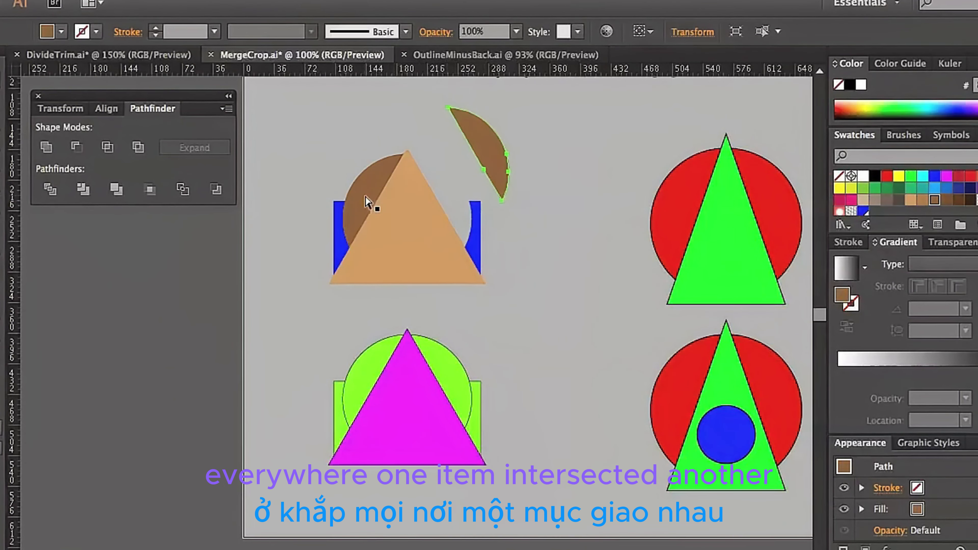
pyautogui.moveTo(366, 202); pyautogui.dragTo(347, 149)
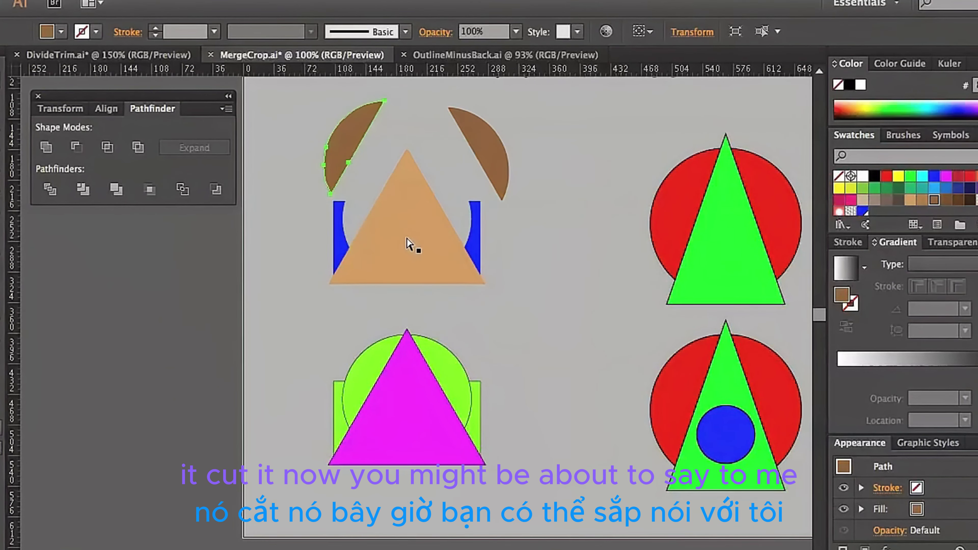
pyautogui.moveTo(409, 242); pyautogui.dragTo(410, 270)
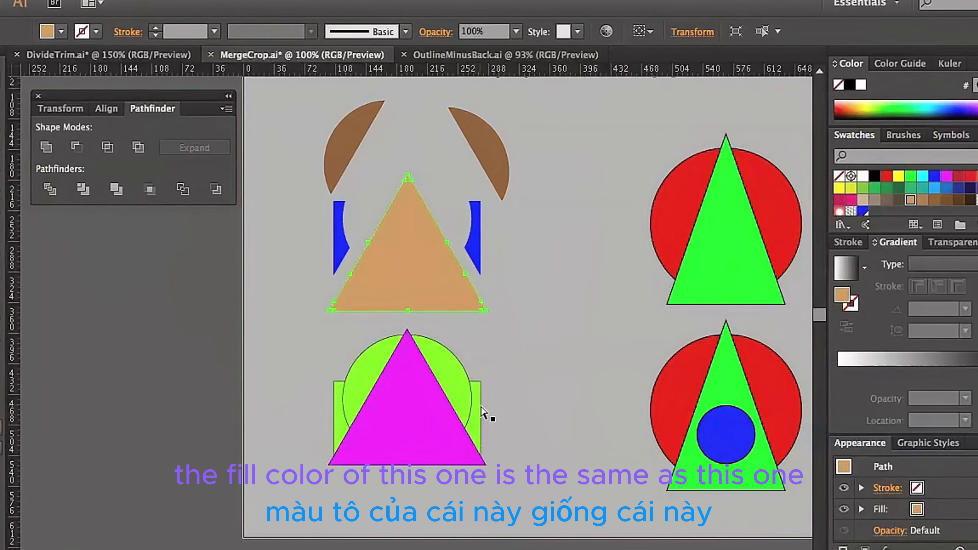
# - Select the green circle and green rectangle behind the magenta triangle in turn, move the circle up and right, and undo the move
pyautogui.click(464, 400)
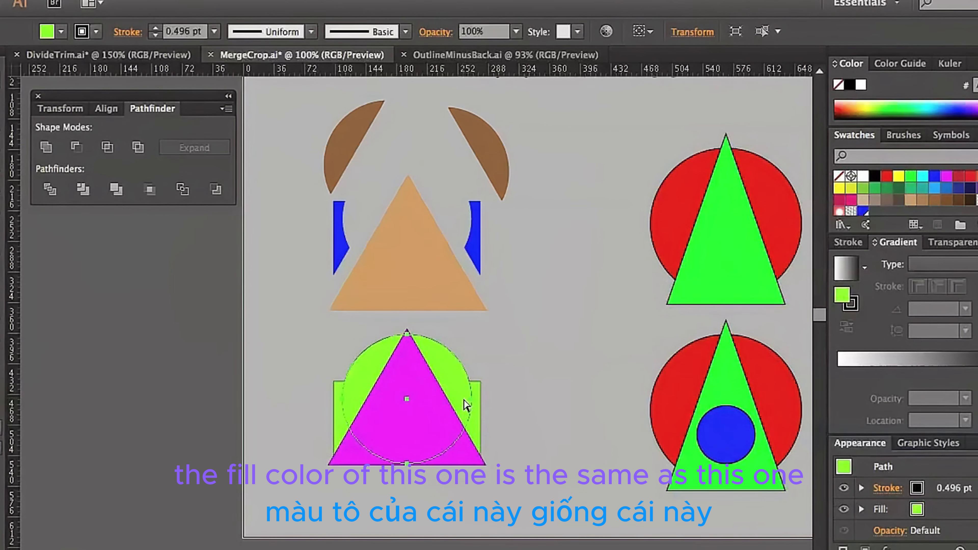
pyautogui.click(475, 421)
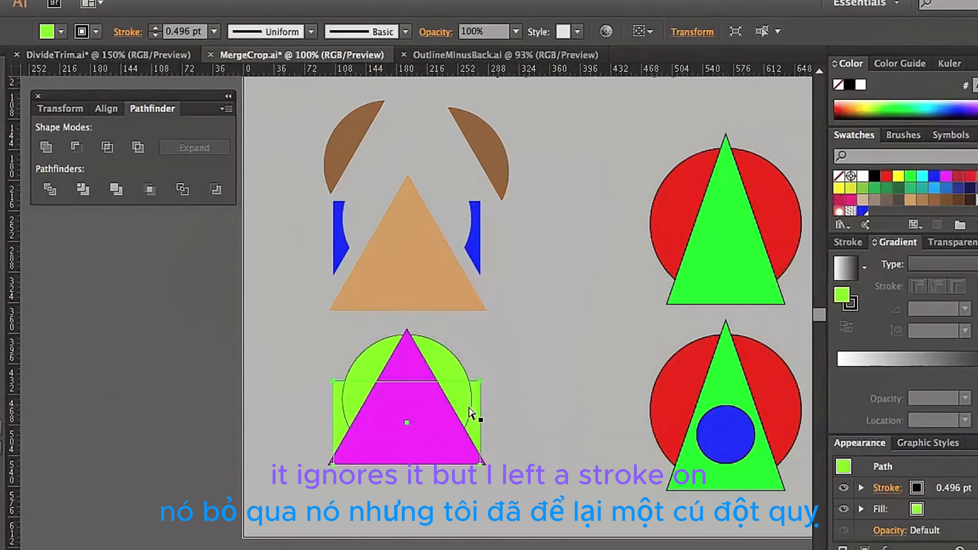
pyautogui.click(523, 410)
pyautogui.moveTo(453, 369); pyautogui.dragTo(488, 332)
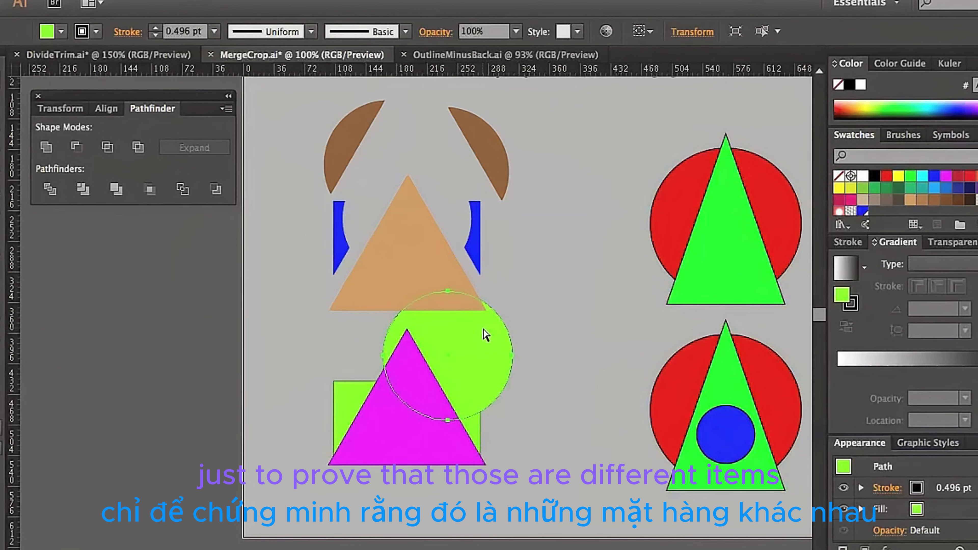
pyautogui.hotkey('ctrl', 'z')
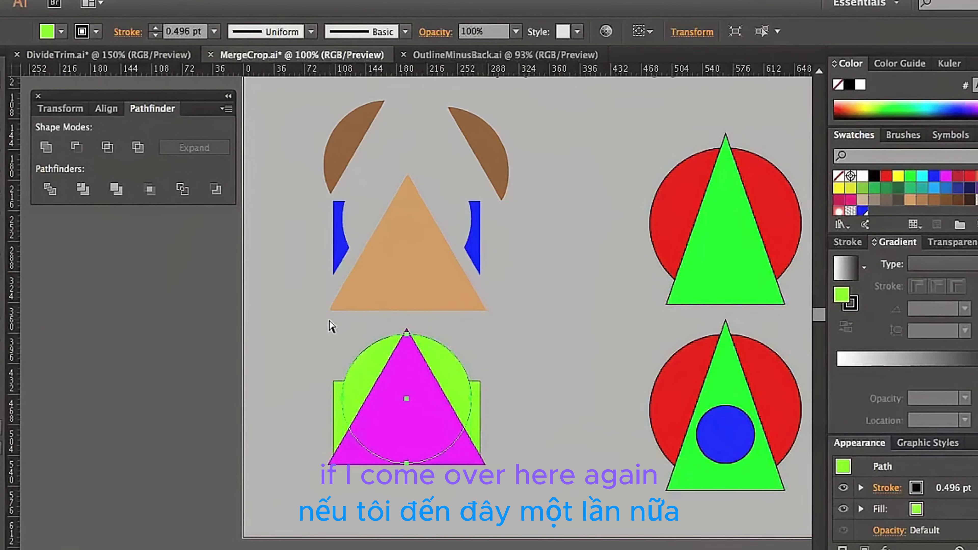
# - Select the magenta triangle with the green circle and rectangle, apply Pathfinder Merge, and deselect them
pyautogui.moveTo(315, 328); pyautogui.dragTo(513, 495)
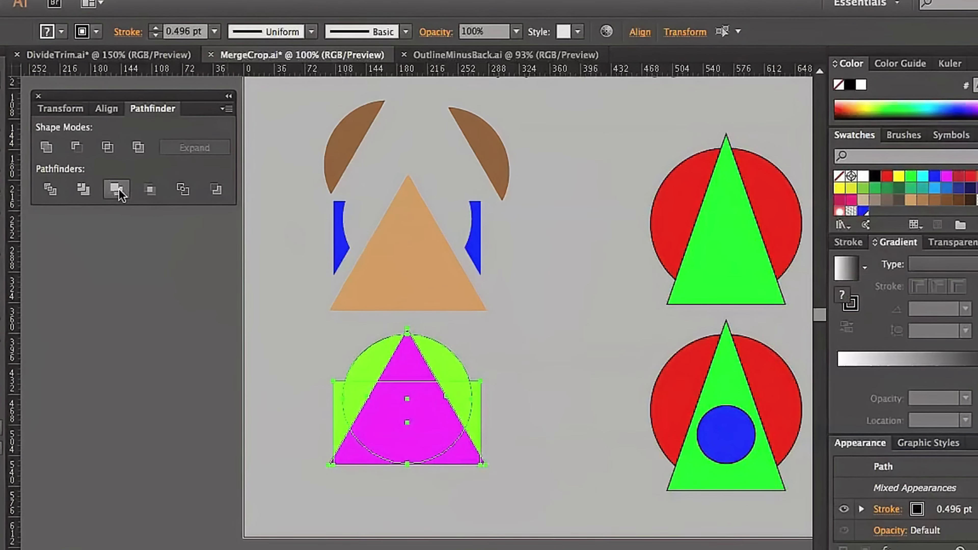
pyautogui.click(117, 189)
pyautogui.click(284, 370)
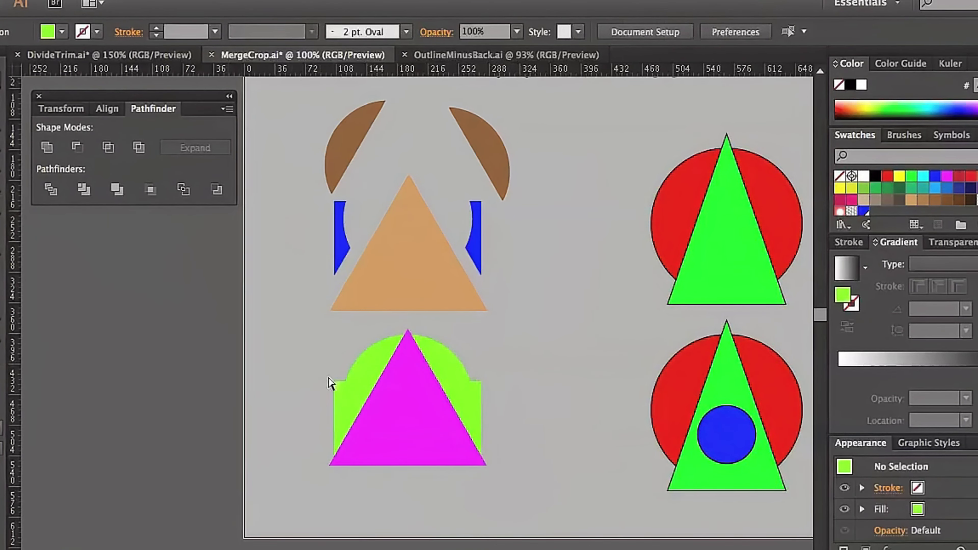
# - Pull the two welded green side pieces outward, away from the magenta triangle
pyautogui.moveTo(344, 390); pyautogui.dragTo(324, 386)
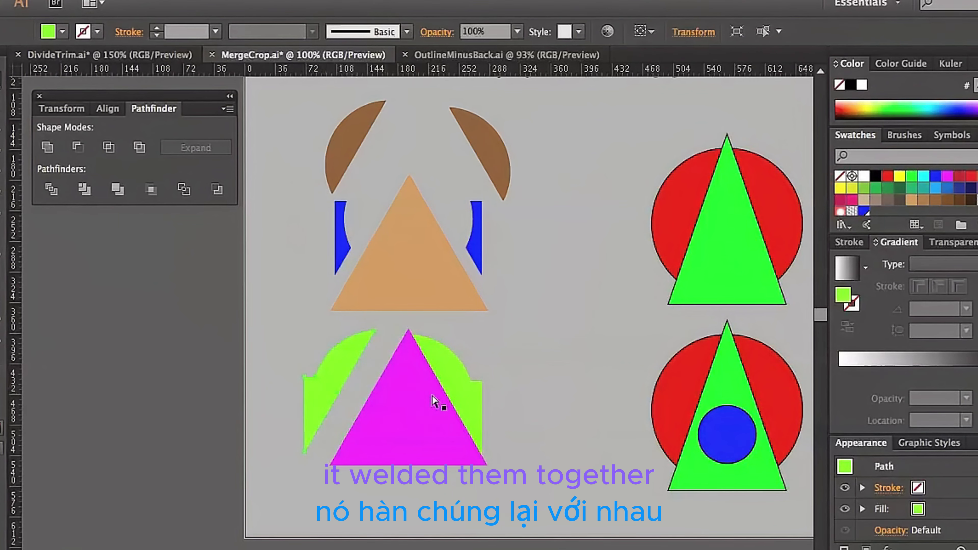
pyautogui.moveTo(460, 392); pyautogui.dragTo(493, 390)
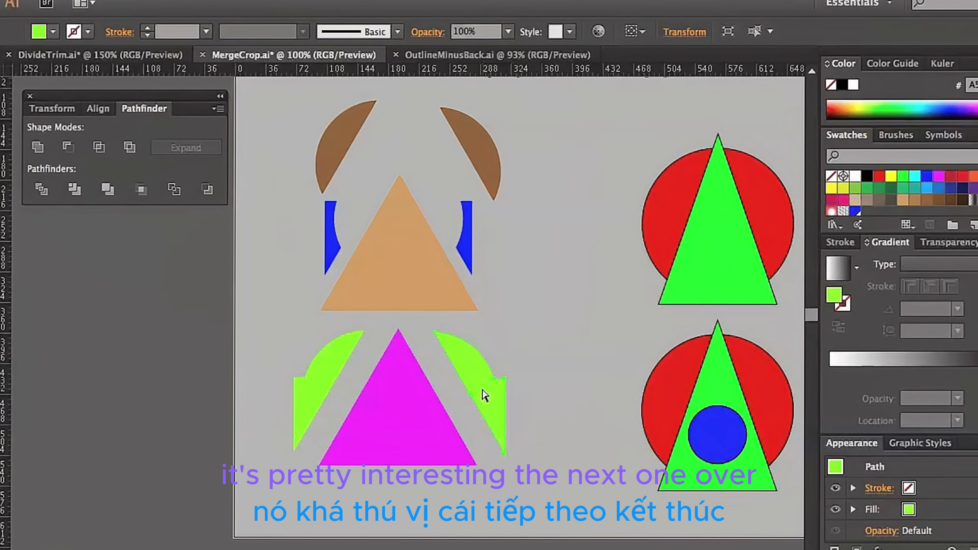
pyautogui.hscroll(3, 479, 390)
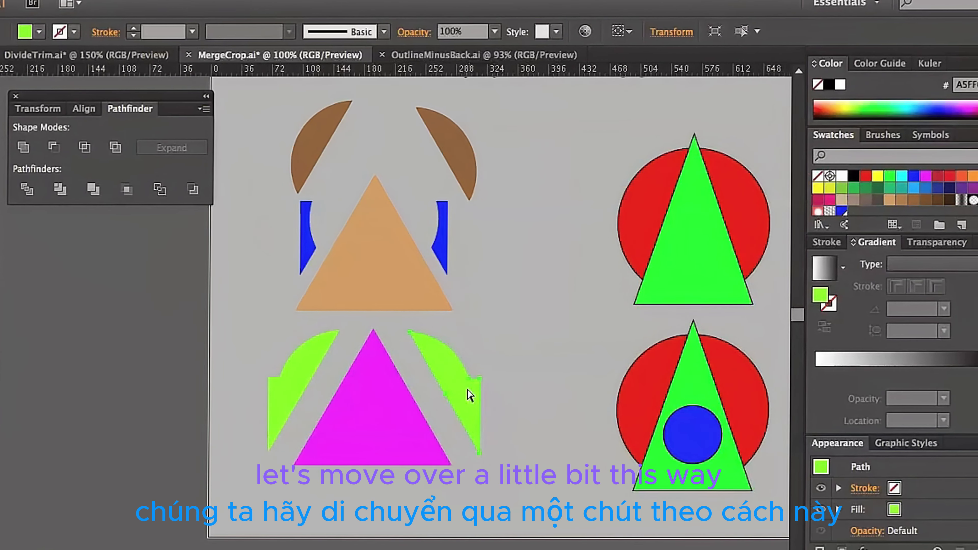
# - Apply Pathfinder Crop to the upper red circle and green triangle, and to the lower red circle, green triangle and blue circle
pyautogui.hscroll(5, 469, 390)
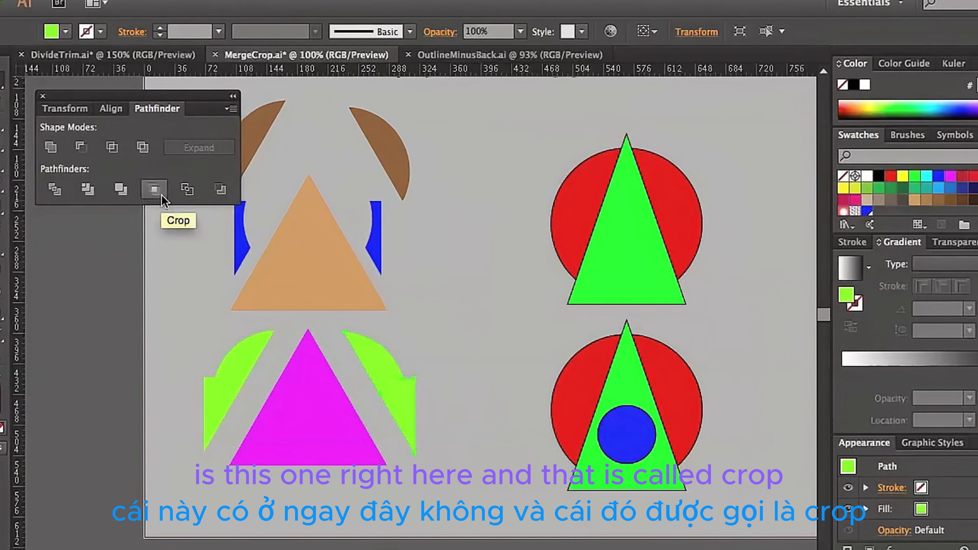
pyautogui.click(446, 260)
pyautogui.moveTo(529, 112); pyautogui.dragTo(717, 320)
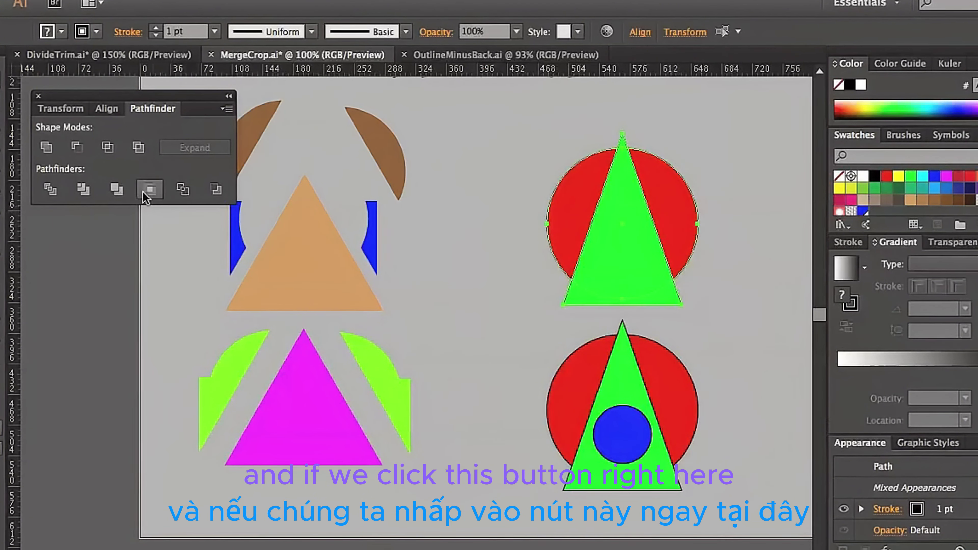
pyautogui.click(151, 192)
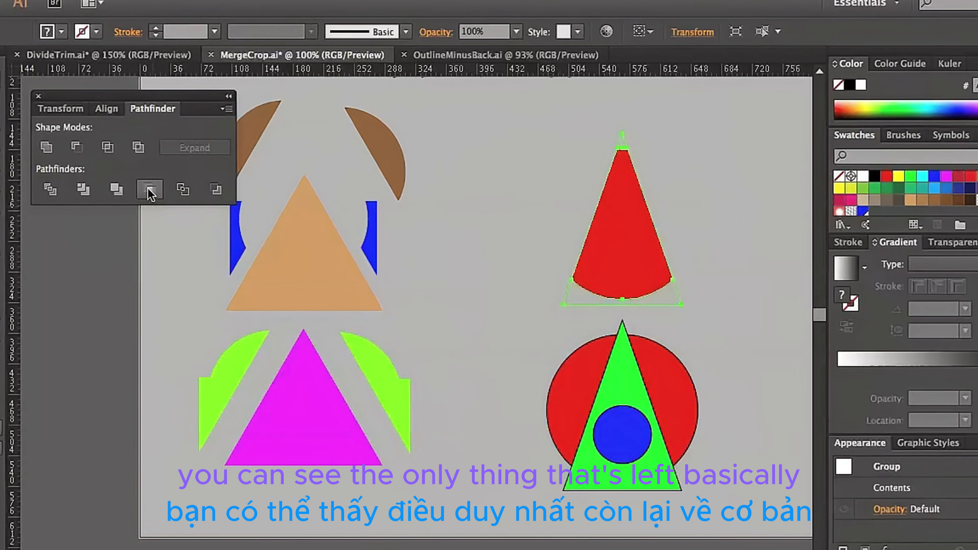
pyautogui.click(548, 226)
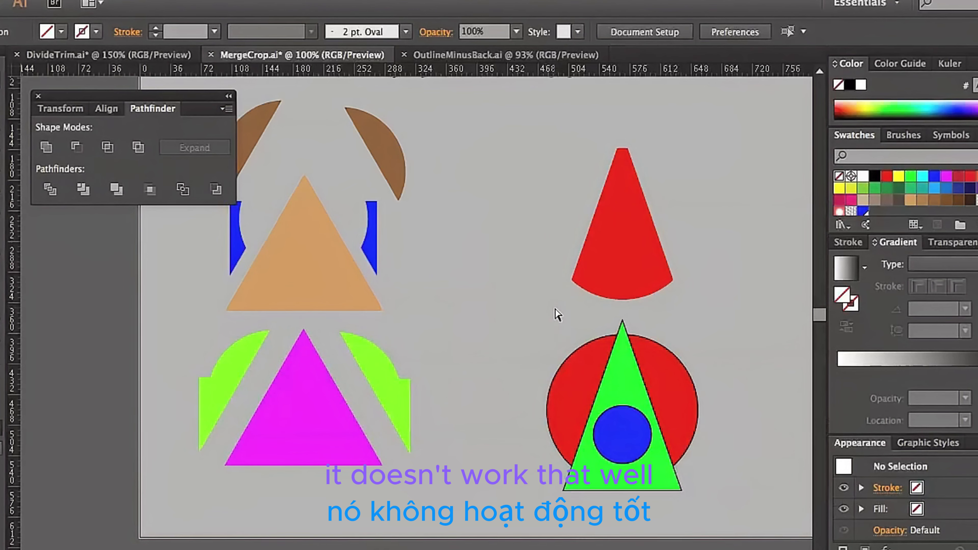
pyautogui.moveTo(555, 309); pyautogui.dragTo(731, 518)
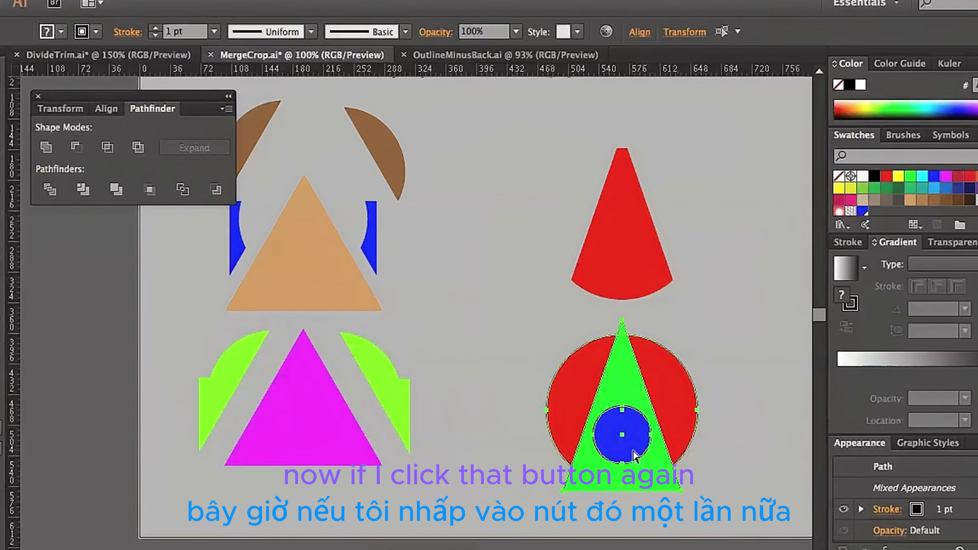
pyautogui.click(150, 192)
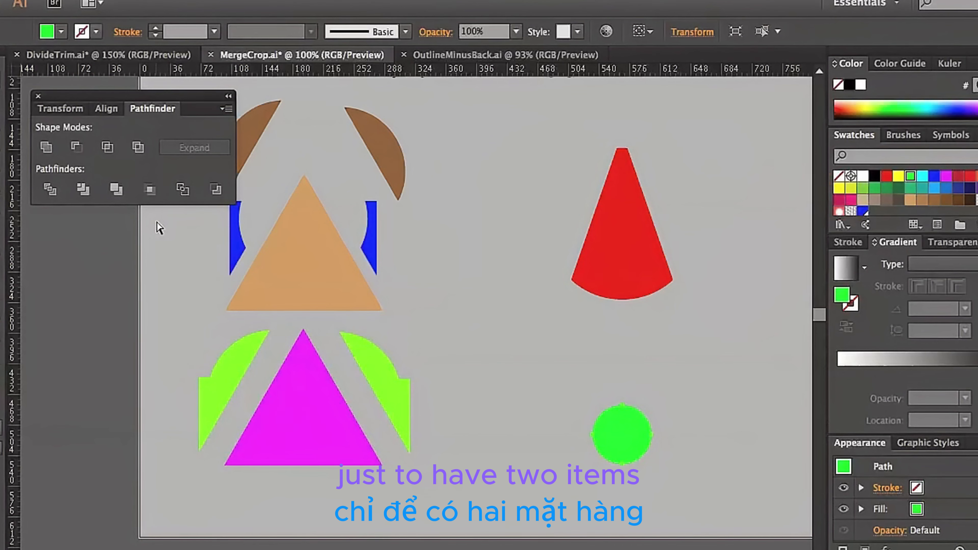
# - In OutlineMinusBack.ai, apply Pathfinder Outline to the overlapping black and red ellipses and set their stroke weight to 3 pt
pyautogui.click(444, 57)
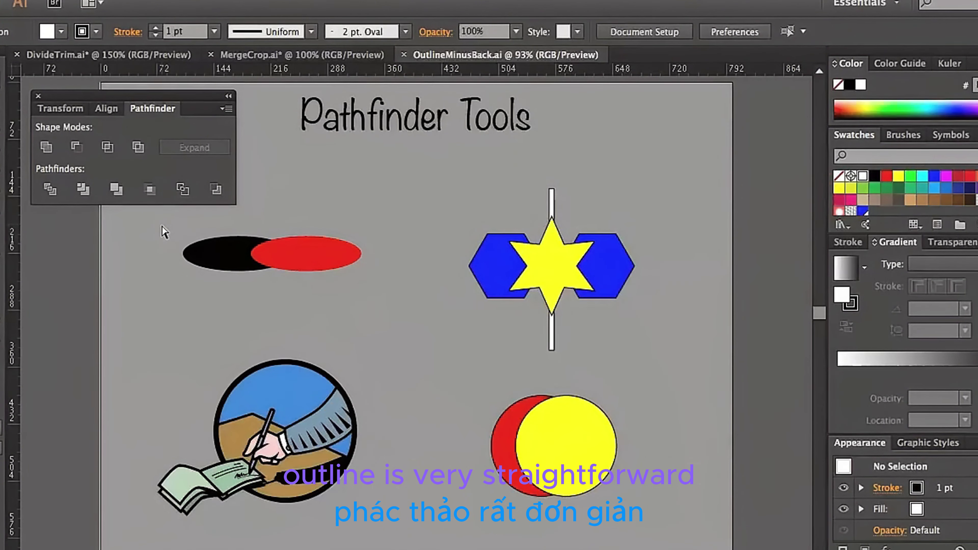
pyautogui.moveTo(164, 229); pyautogui.dragTo(389, 291)
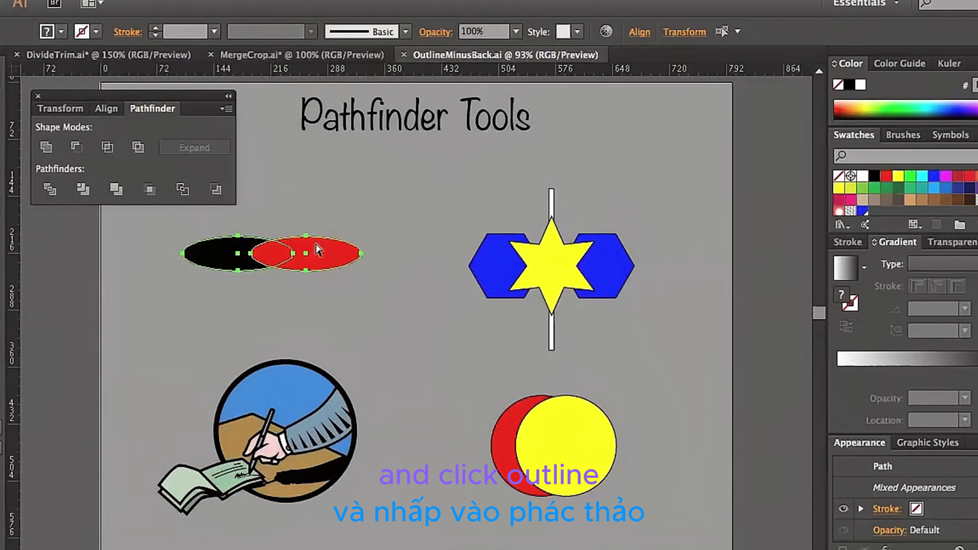
pyautogui.click(184, 191)
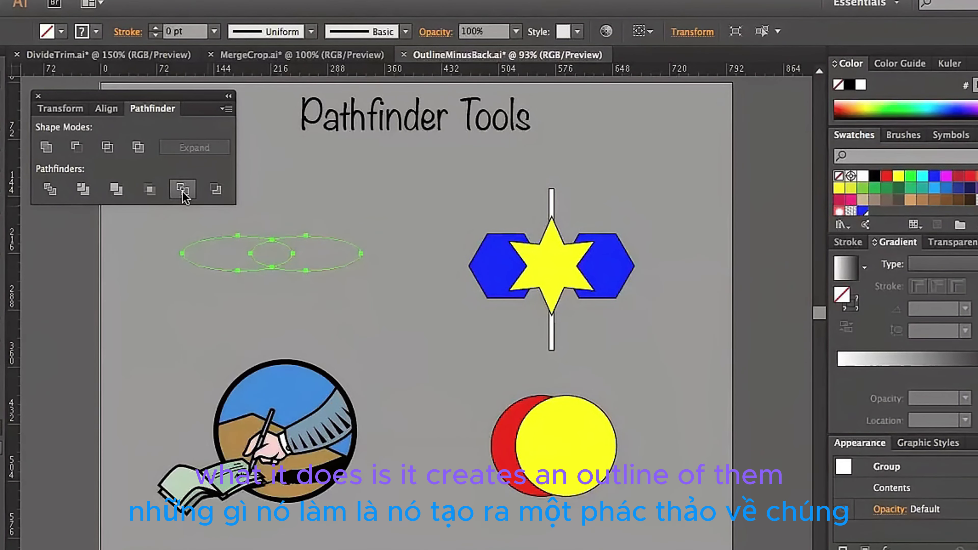
pyautogui.click(847, 242)
pyautogui.click(876, 261)
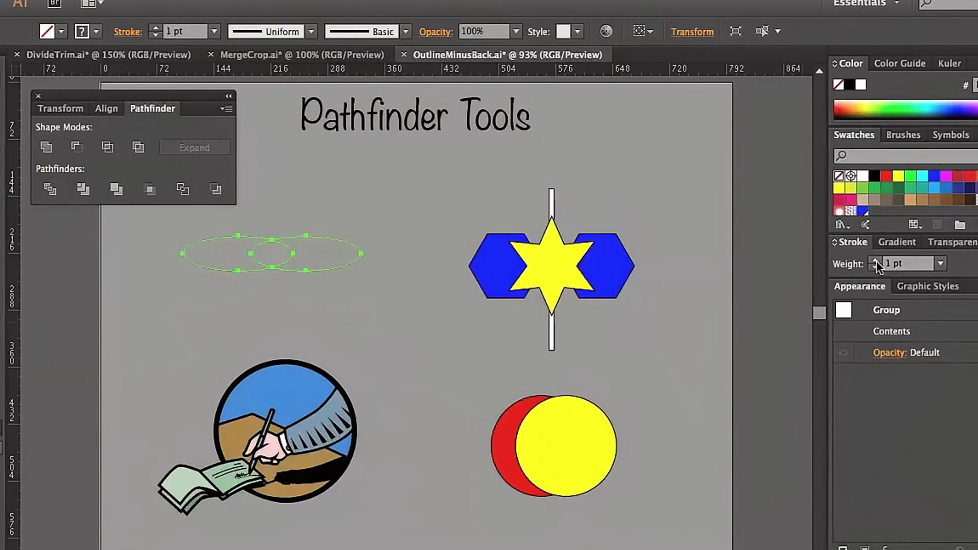
pyautogui.click(876, 261)
pyautogui.click(876, 262)
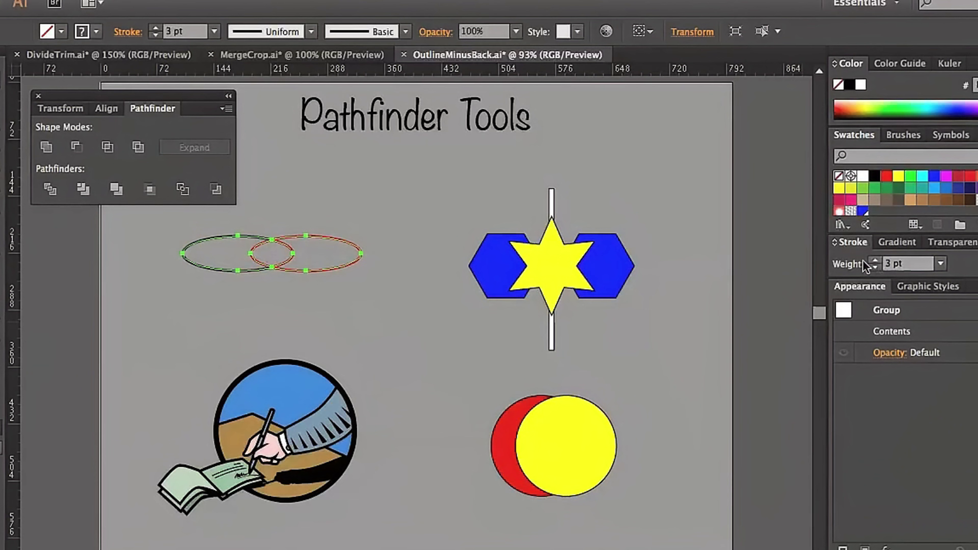
pyautogui.click(236, 305)
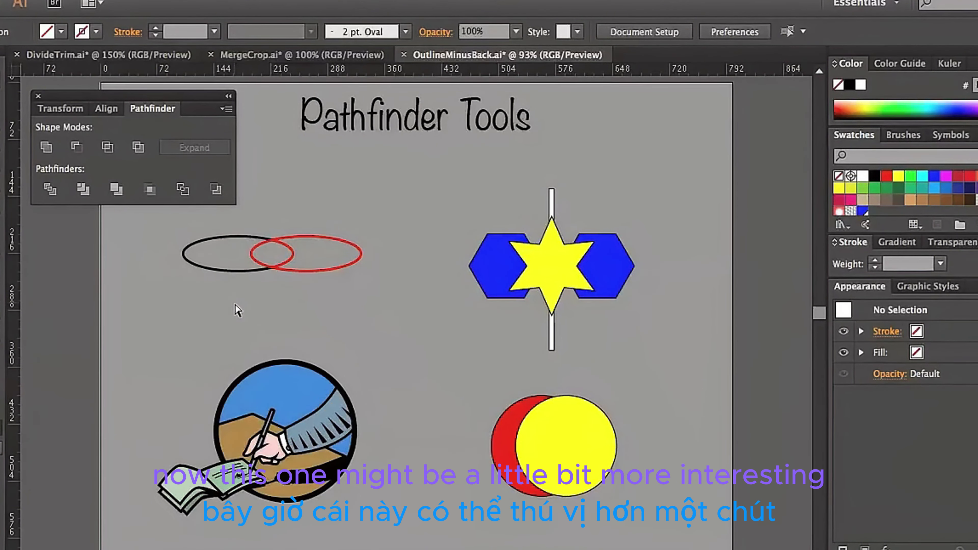
# - Select the entire writing-hand illustration, convert it with Pathfinder Outline, set its stroke weight to 2 pt and deselect it
pyautogui.moveTo(166, 332); pyautogui.dragTo(358, 502)
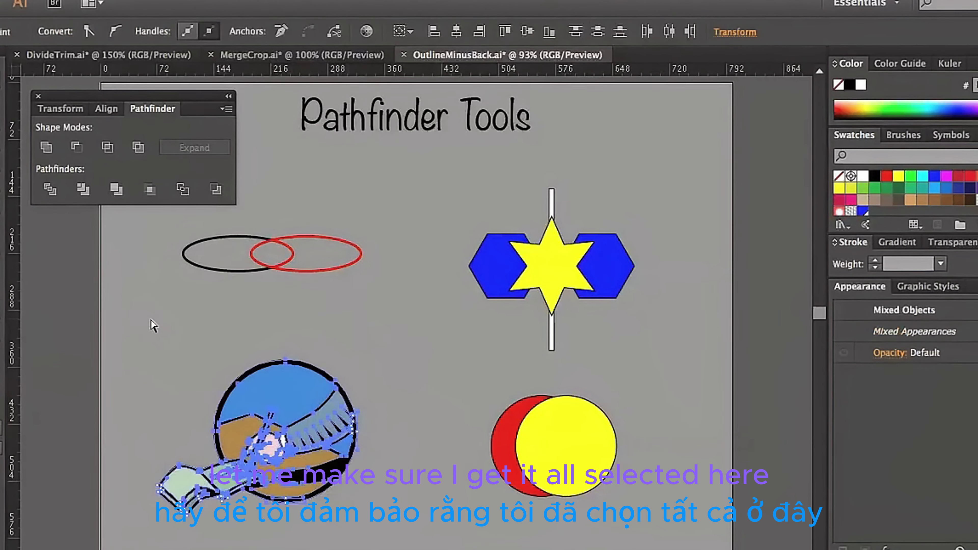
pyautogui.moveTo(137, 330); pyautogui.dragTo(406, 533)
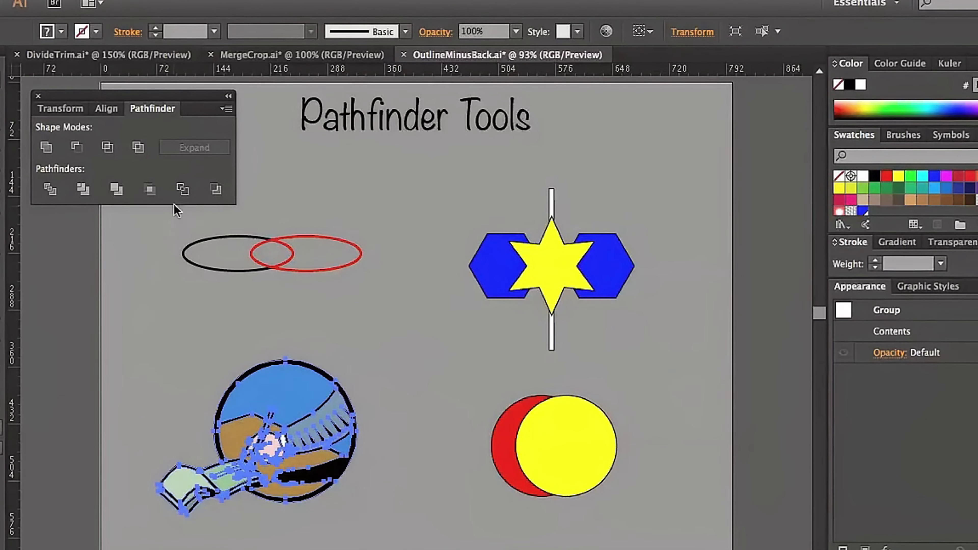
pyautogui.click(179, 195)
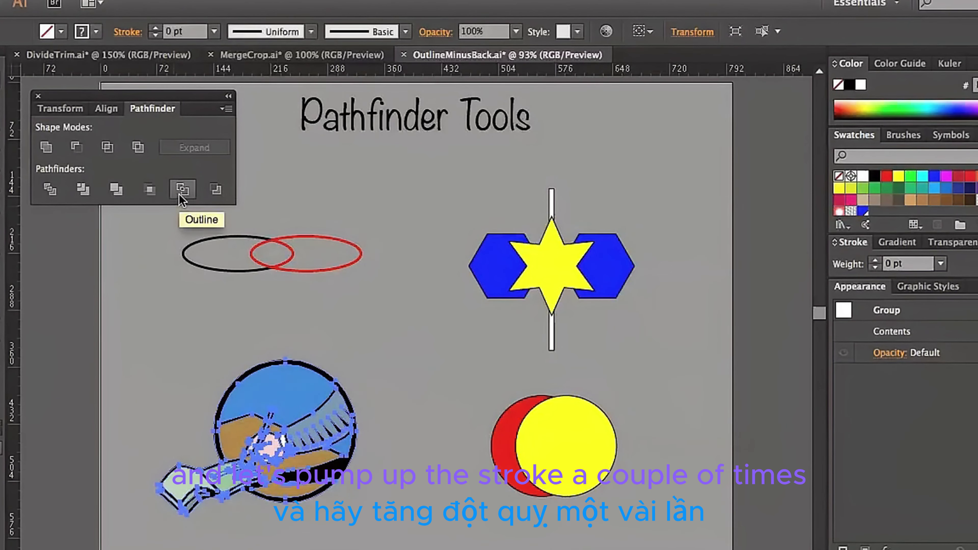
pyautogui.click(875, 261)
pyautogui.click(874, 262)
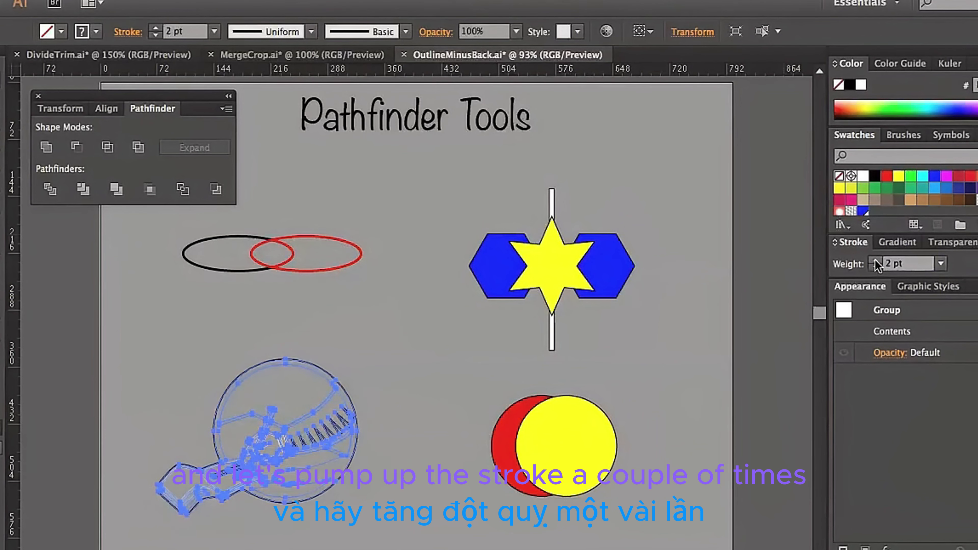
pyautogui.click(398, 414)
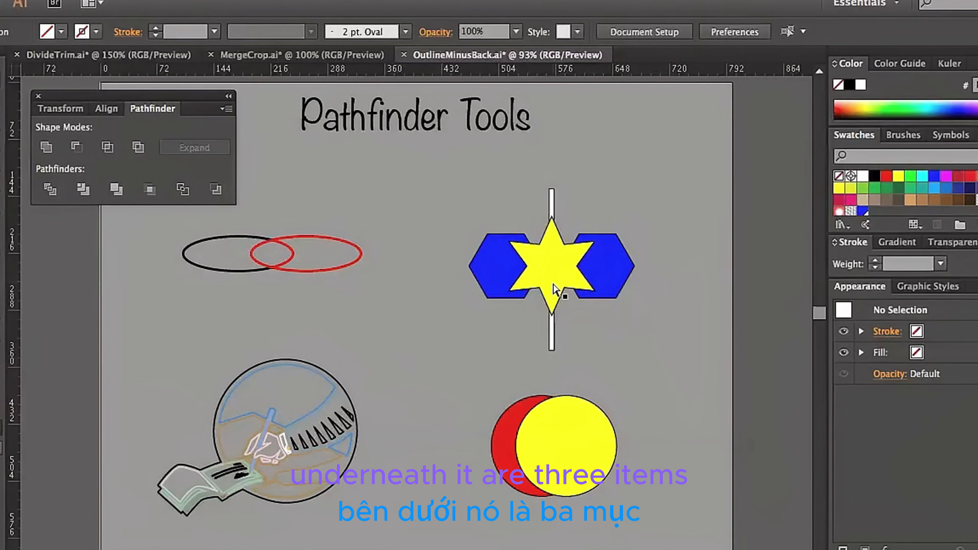
# - Identify the blue hexagons and white bar behind the yellow star, and subtract them from the star with Pathfinder Minus Back
pyautogui.click(502, 280)
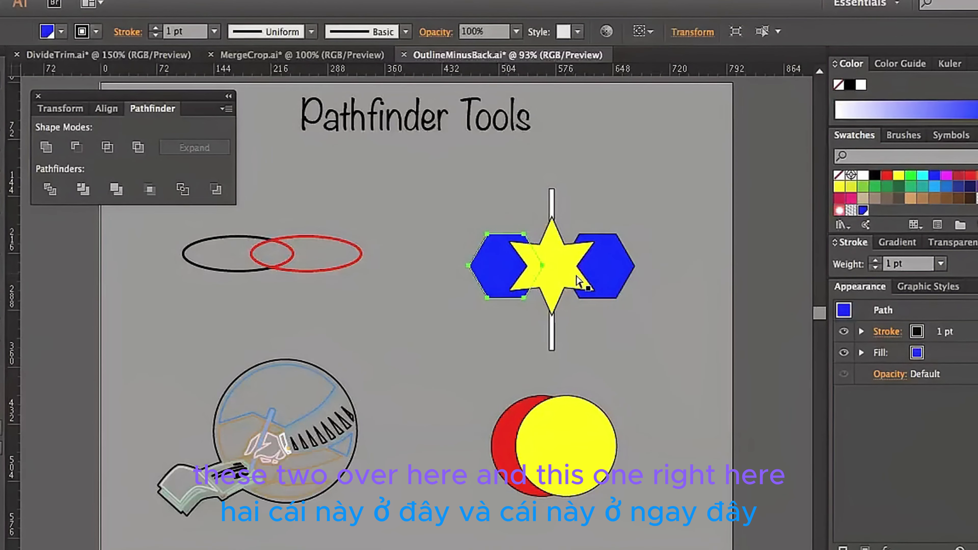
pyautogui.click(601, 275)
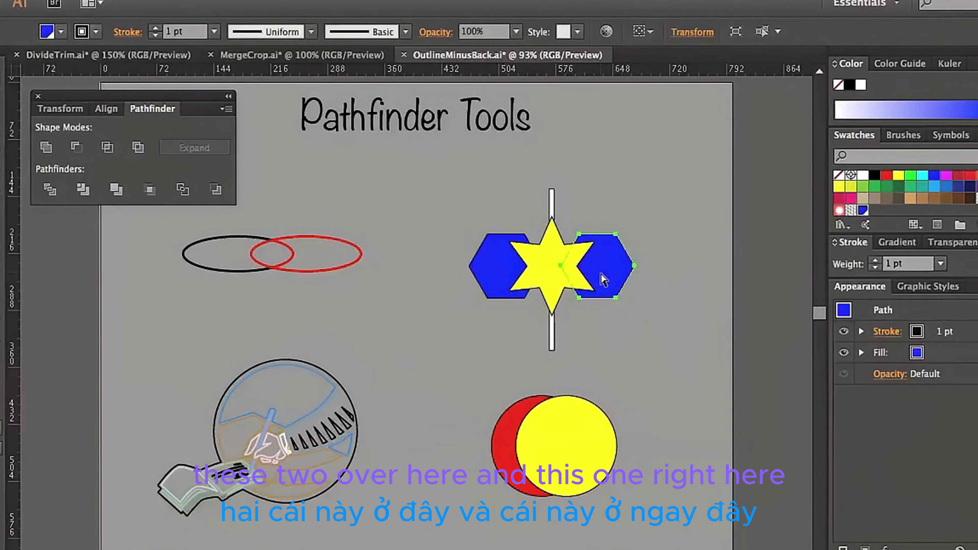
pyautogui.click(552, 211)
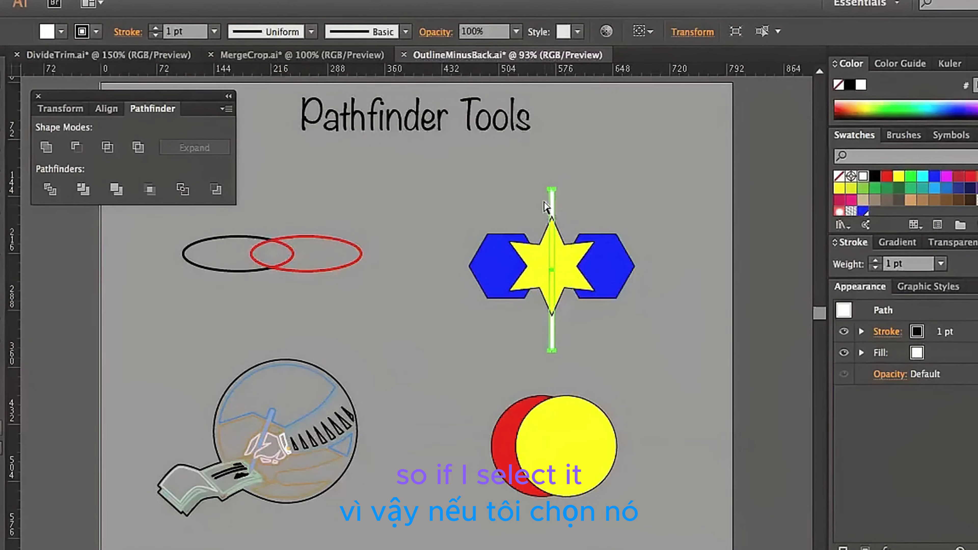
pyautogui.moveTo(577, 211); pyautogui.dragTo(691, 370)
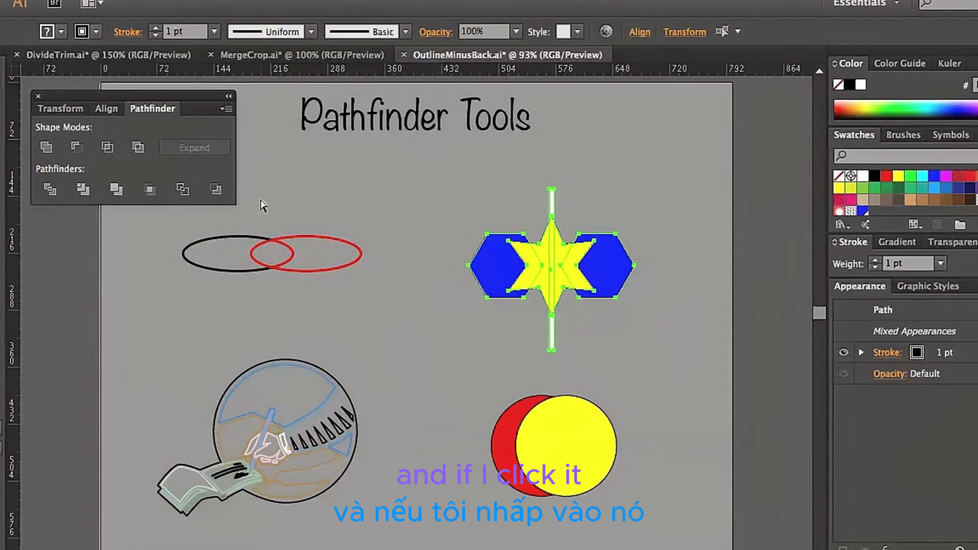
pyautogui.click(217, 191)
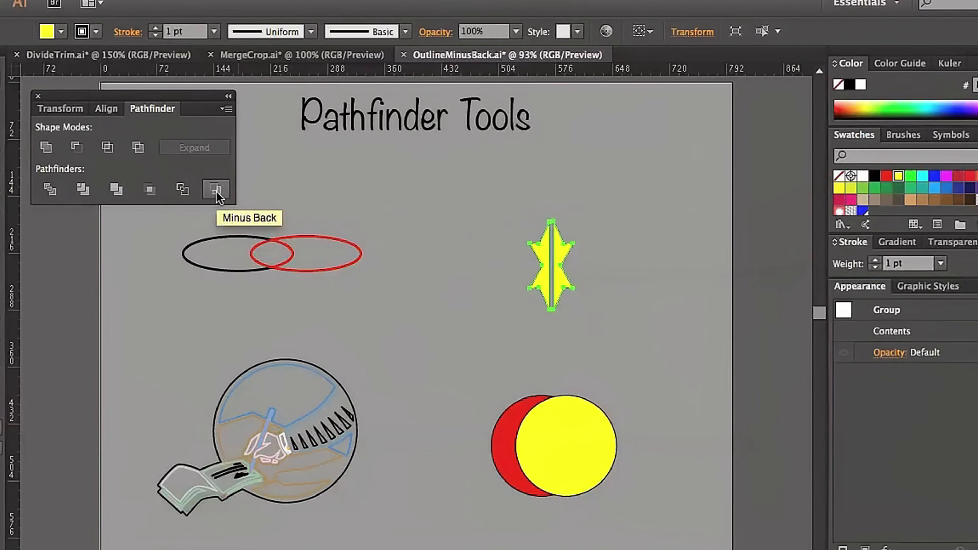
pyautogui.click(462, 301)
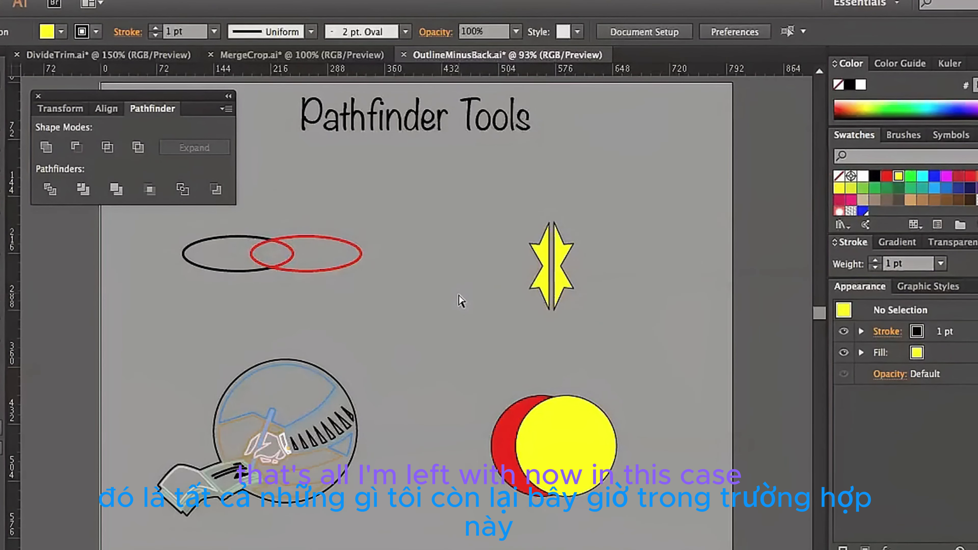
# - Cut the yellow circle into a crescent by subtracting the red circle behind it with Pathfinder Minus Back
pyautogui.click(586, 465)
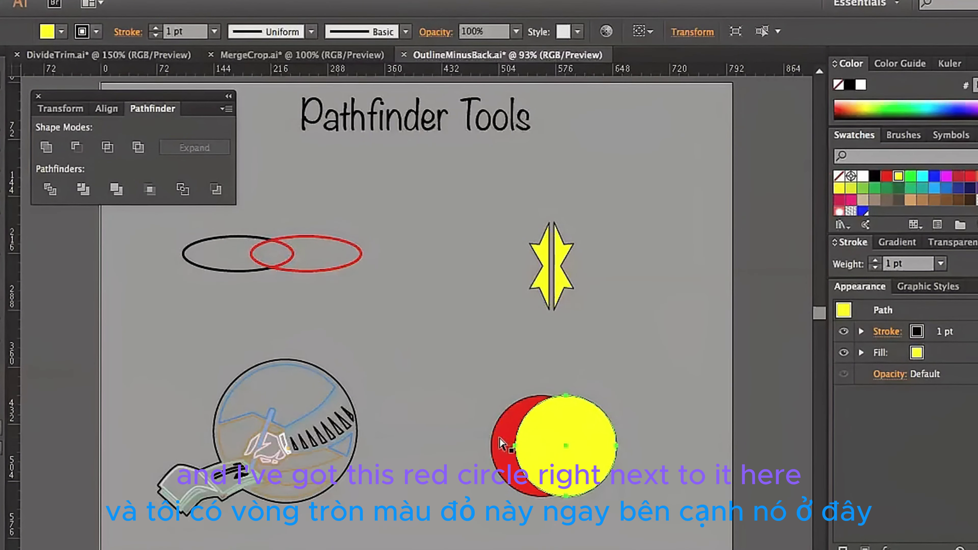
pyautogui.click(507, 458)
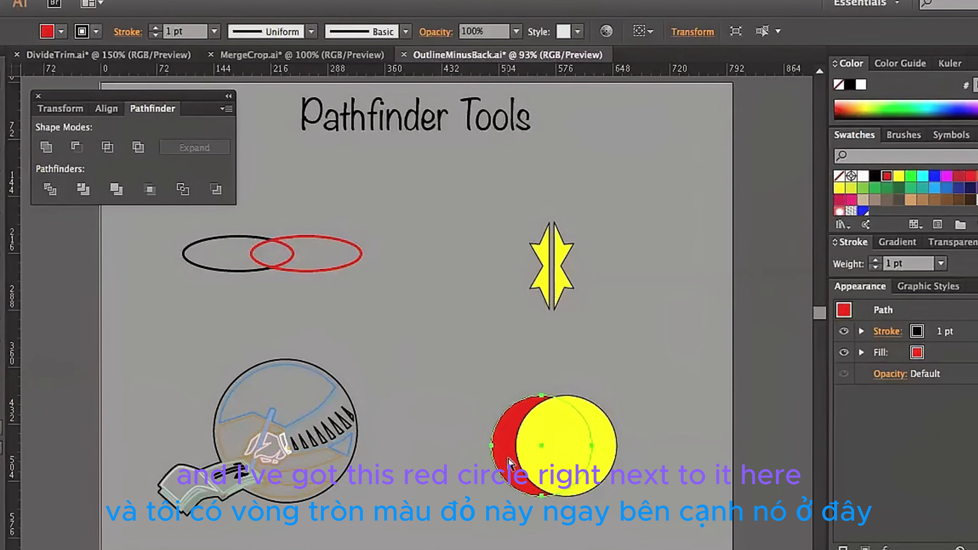
pyautogui.moveTo(450, 368); pyautogui.dragTo(668, 513)
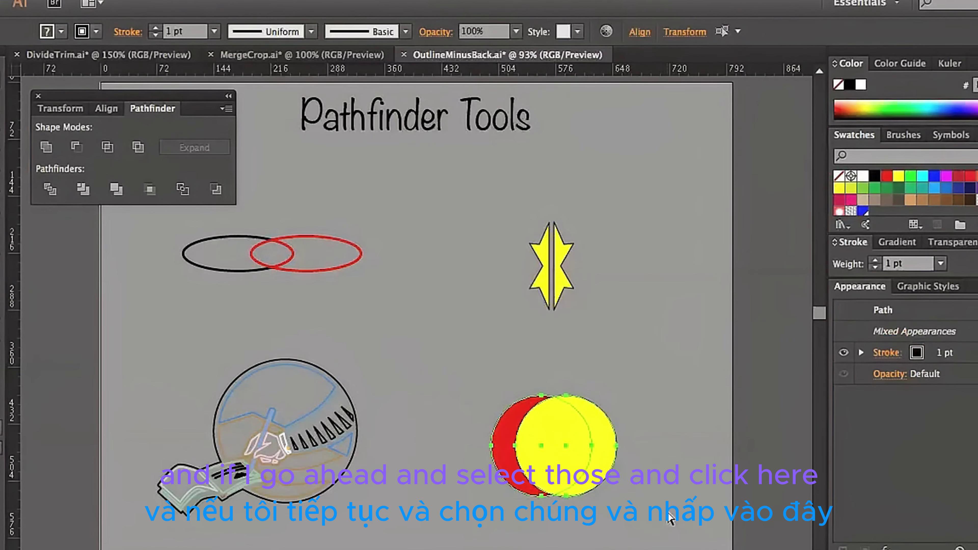
pyautogui.click(218, 192)
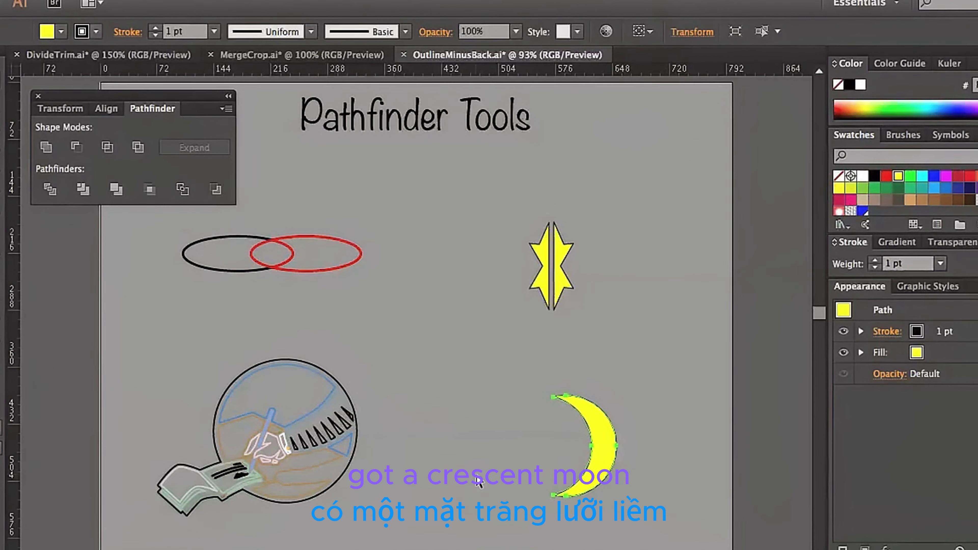
pyautogui.click(480, 481)
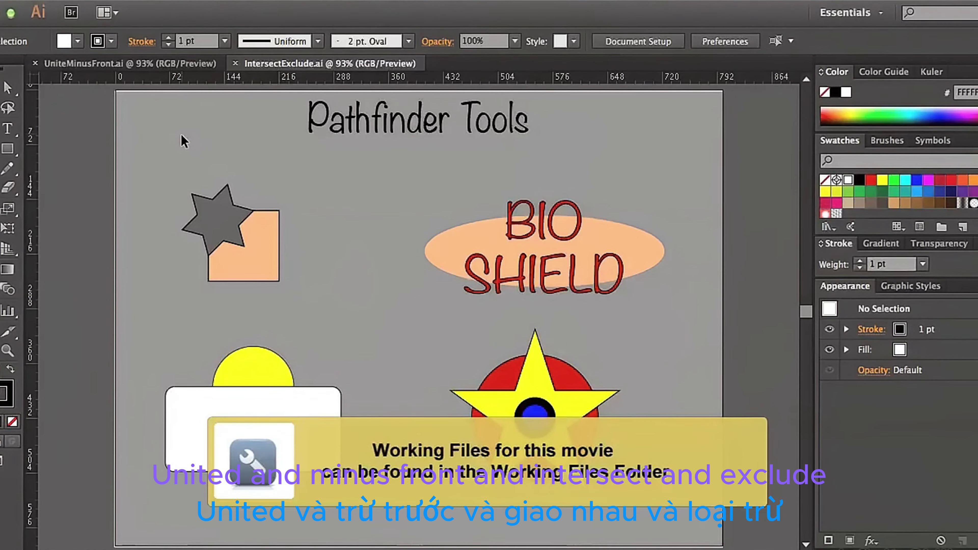
# - View UniteMinusFront.ai, return to IntersectExclude.ai, and show the Pathfinder panel clear of the star and square artwork
pyautogui.click(93, 65)
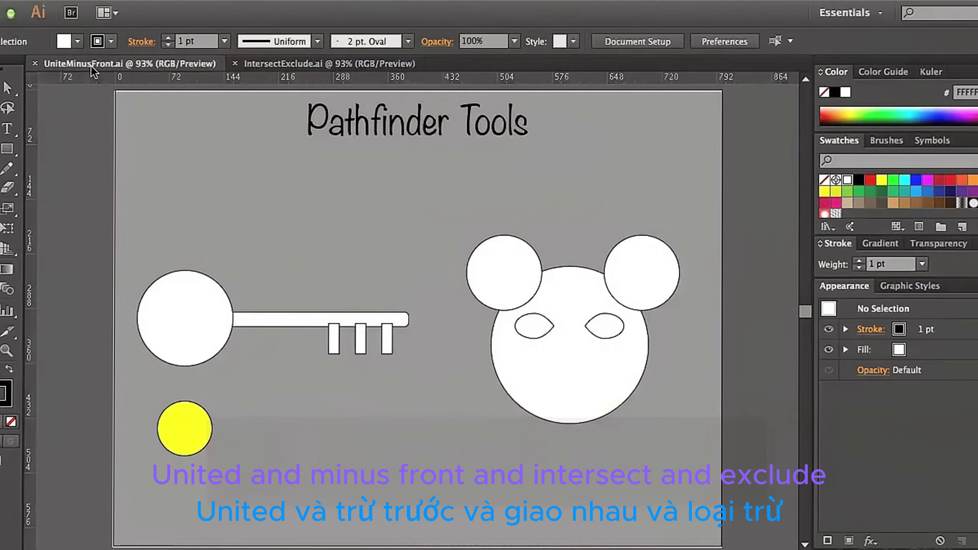
pyautogui.click(274, 65)
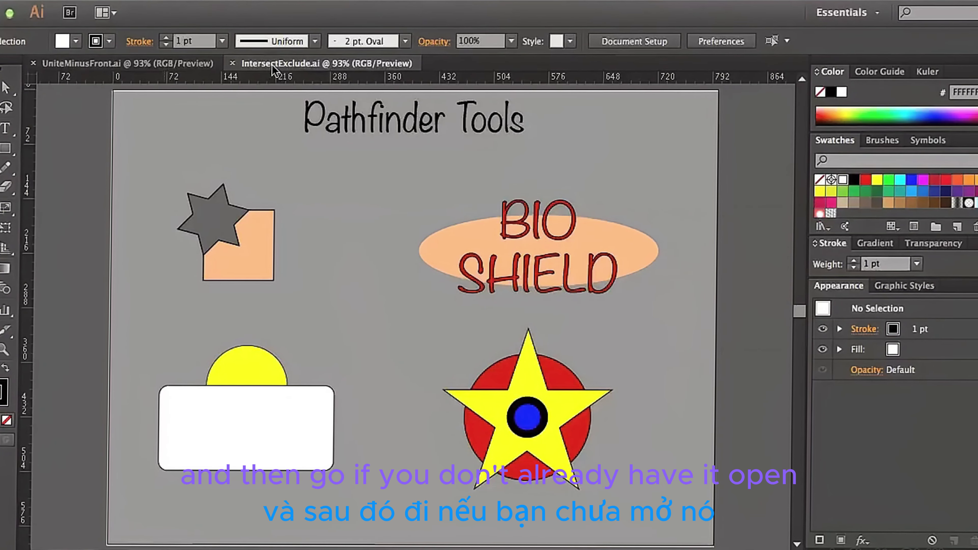
pyautogui.click(394, 0)
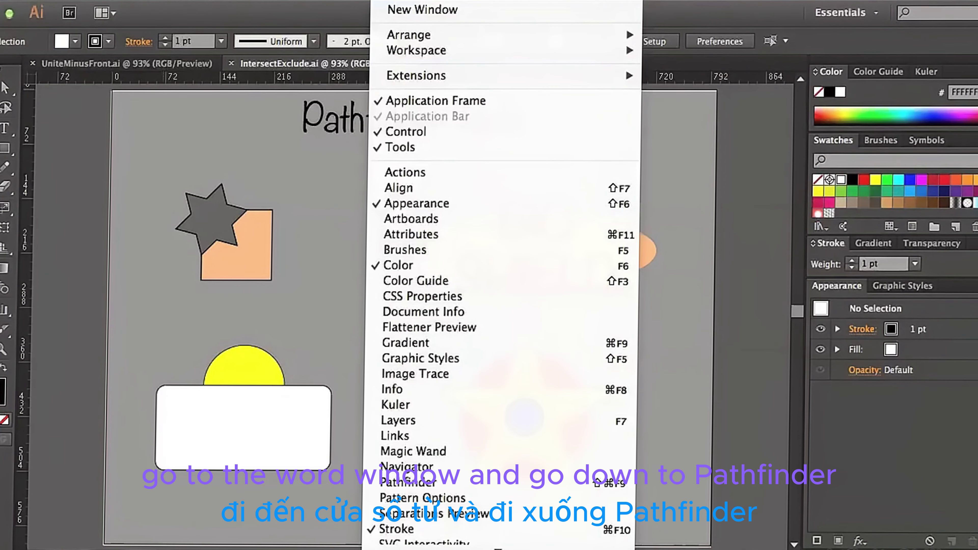
pyautogui.click(387, 483)
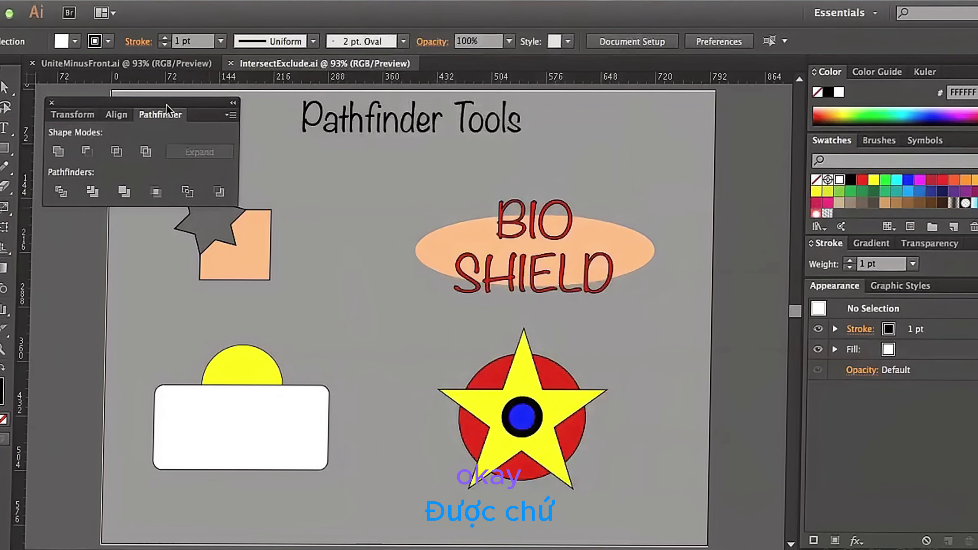
pyautogui.moveTo(167, 105); pyautogui.dragTo(167, 91)
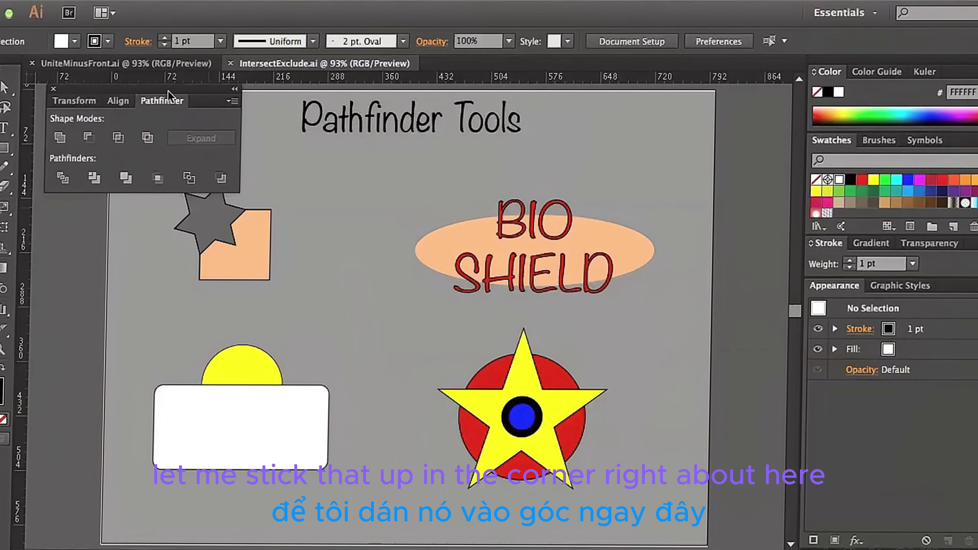
pyautogui.hscroll(-5, 168, 331)
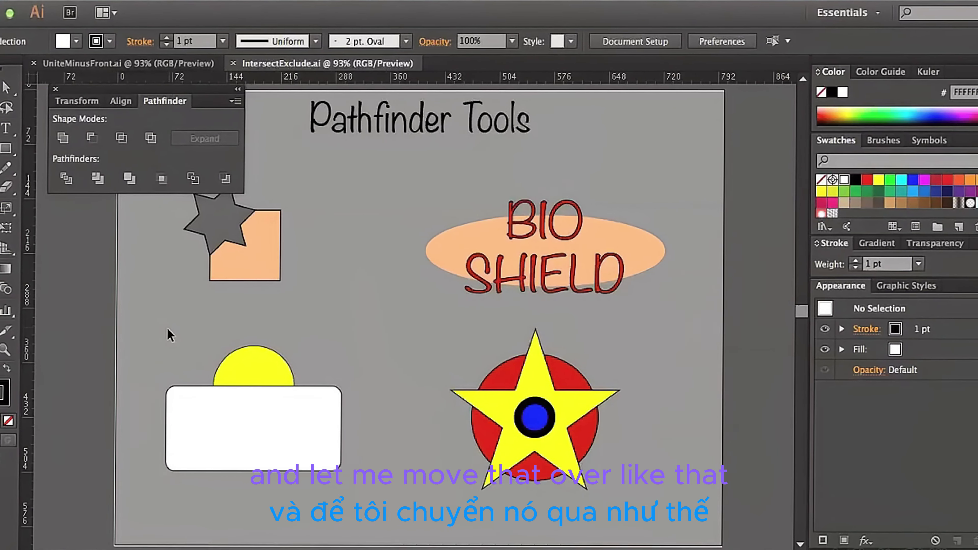
pyautogui.hscroll(-6, 174, 335)
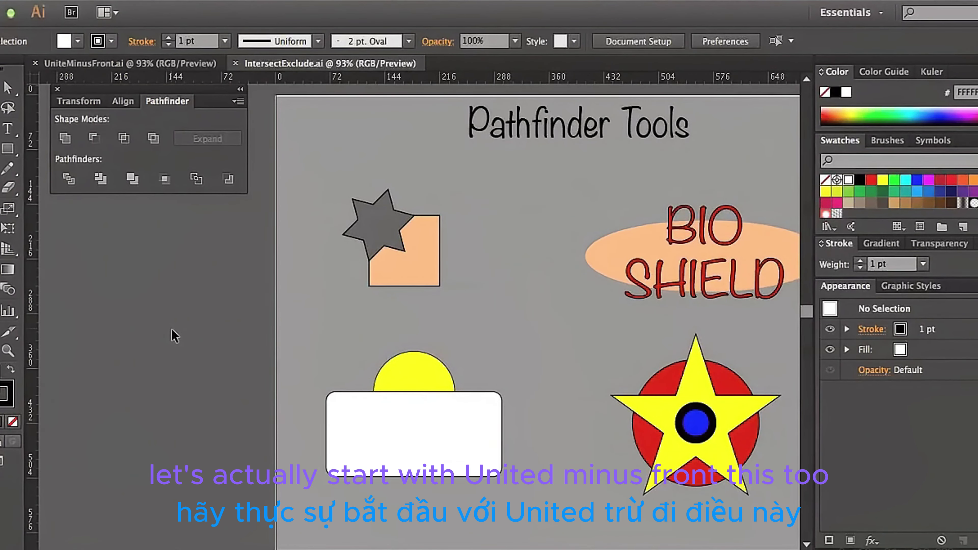
# - Switch to the UniteMinusFront.ai document and merge the key's circle, bar and three teeth into one shape with Pathfinder Unite
pyautogui.click(79, 66)
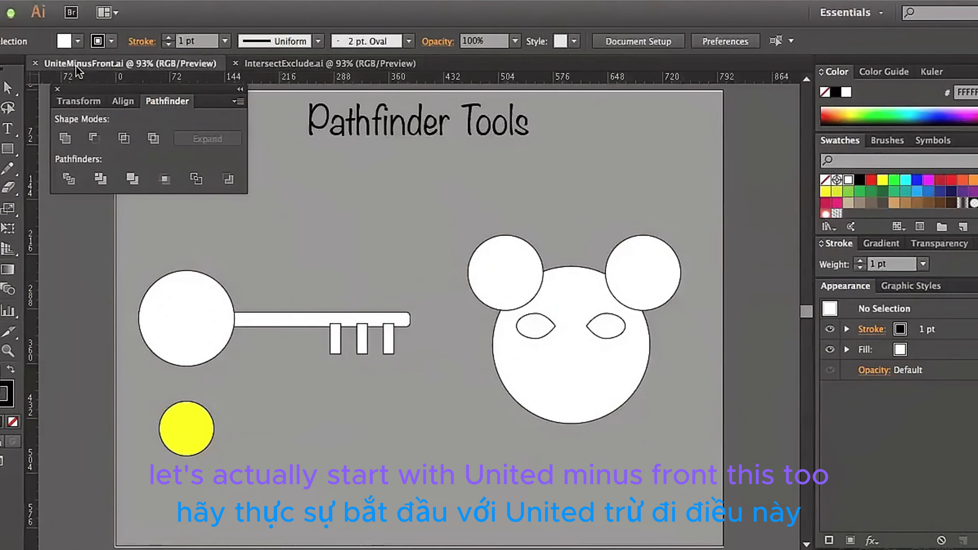
pyautogui.hscroll(-2, 86, 343)
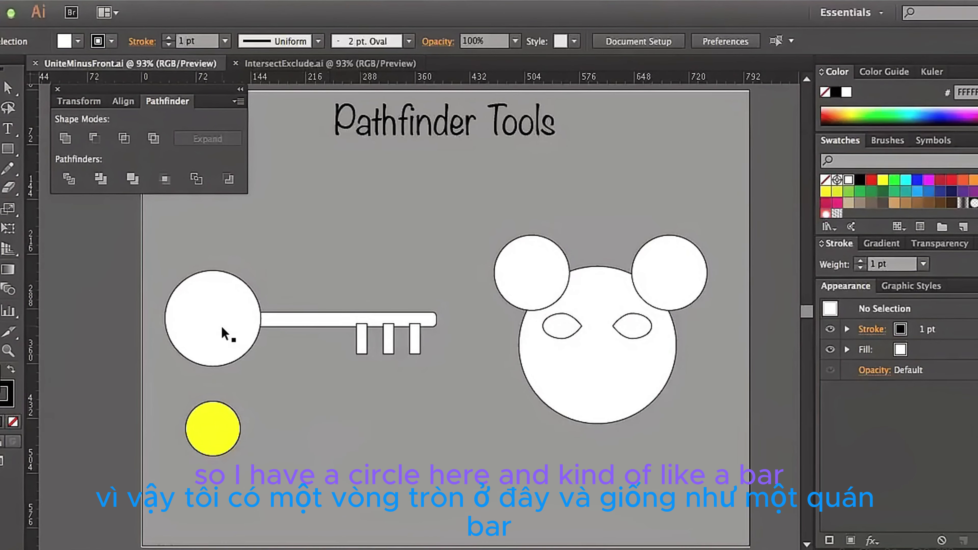
pyautogui.moveTo(222, 329); pyautogui.dragTo(214, 294)
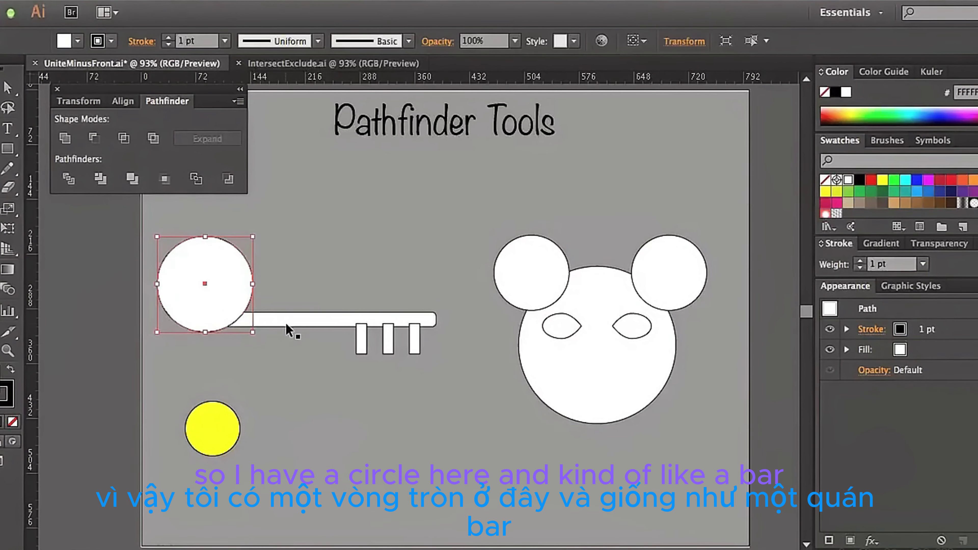
pyautogui.moveTo(287, 319); pyautogui.dragTo(308, 296)
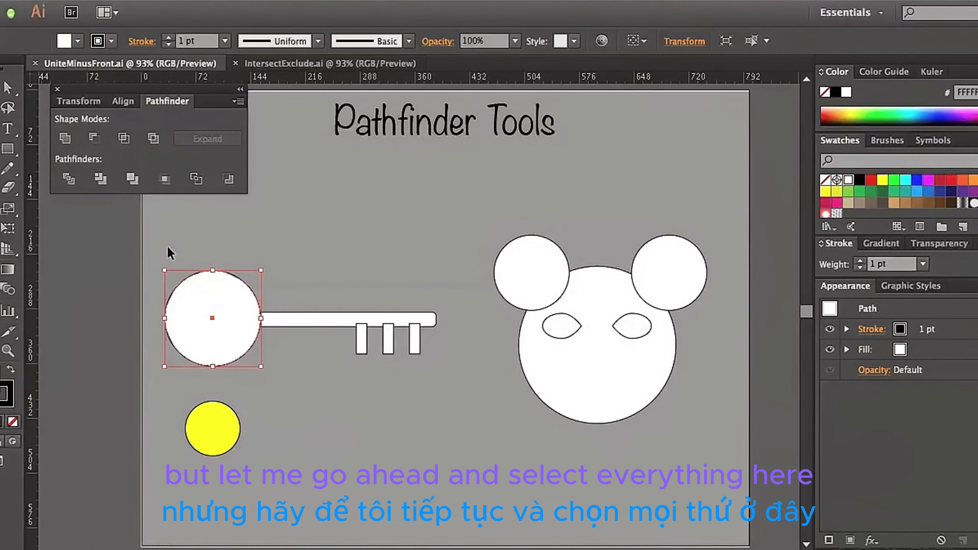
pyautogui.moveTo(160, 246); pyautogui.dragTo(445, 393)
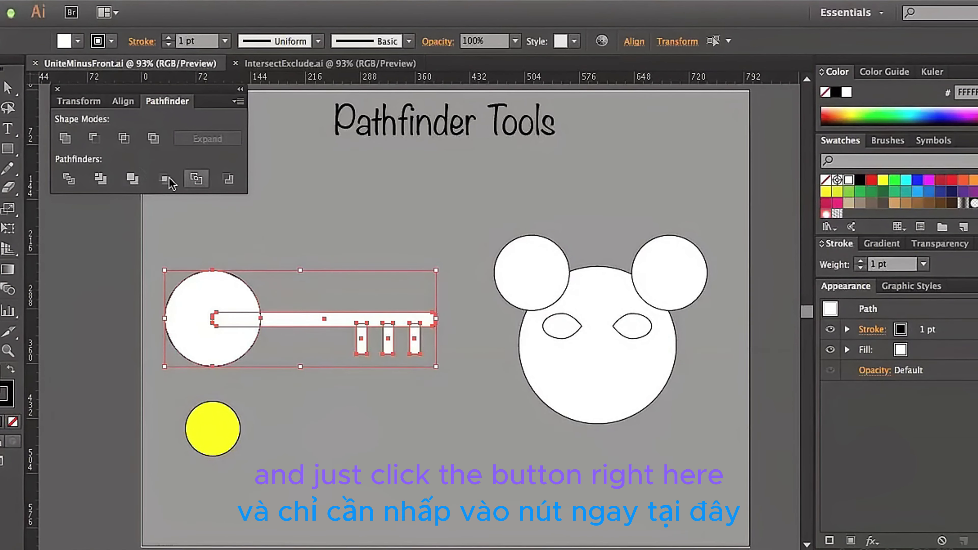
pyautogui.click(66, 144)
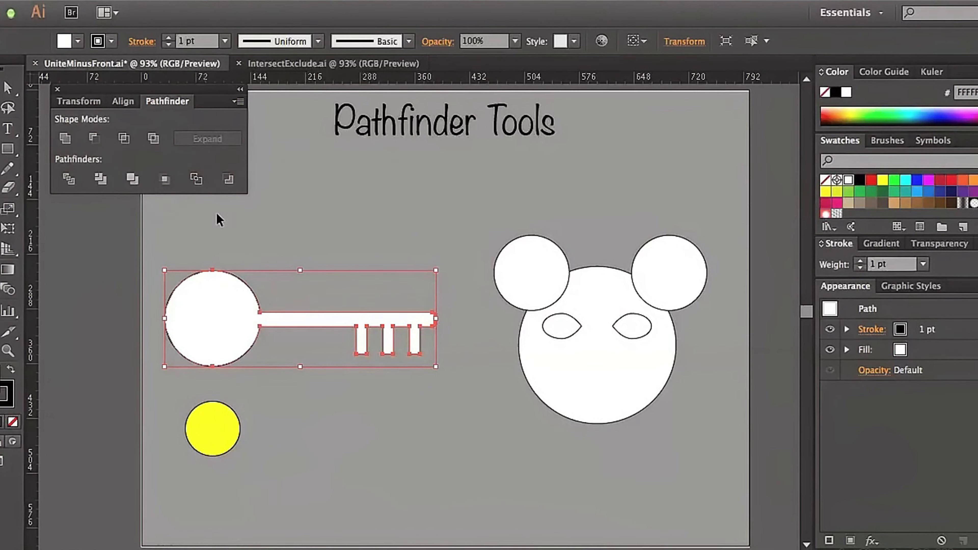
pyautogui.click(312, 248)
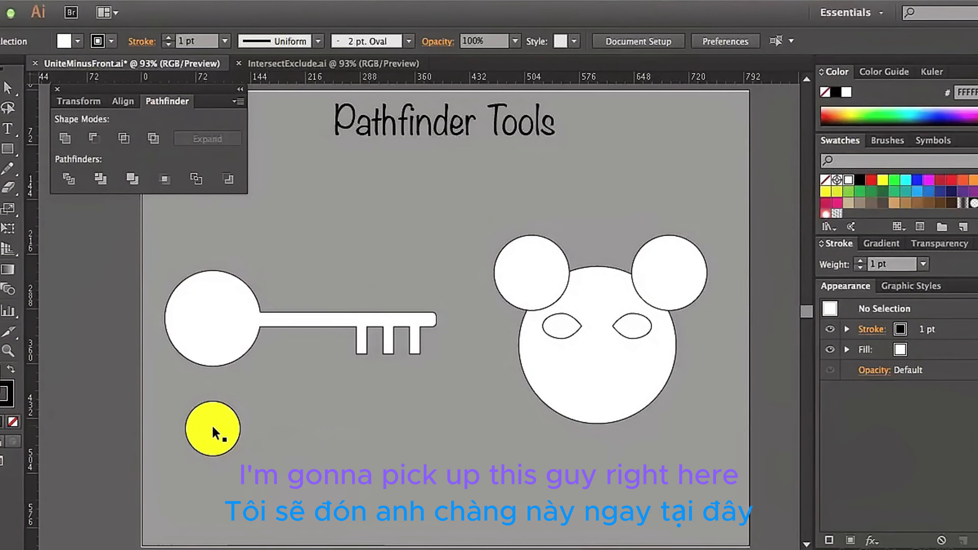
# - Turn on Smart Guides and centre the yellow circle on the key's round head
pyautogui.moveTo(215, 433); pyautogui.dragTo(259, 412)
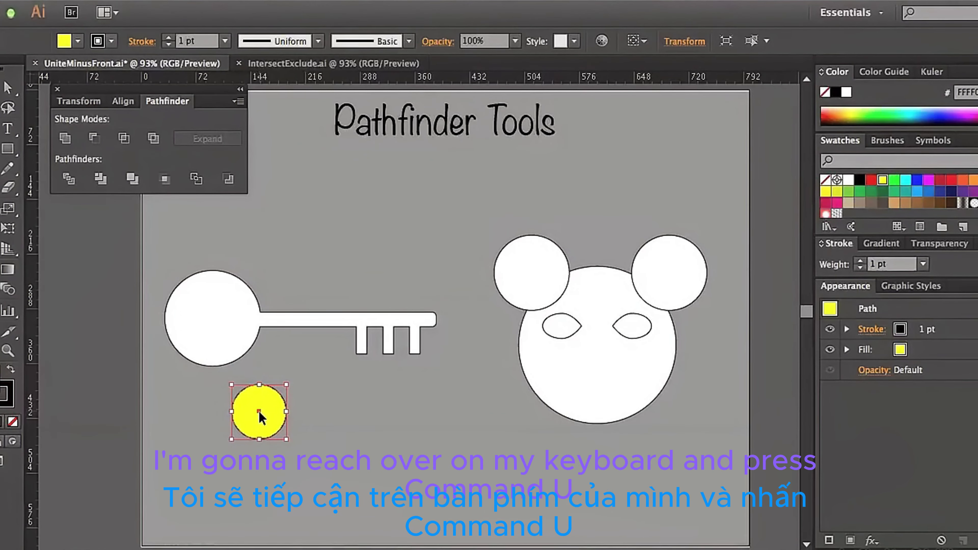
pyautogui.press('super+u')
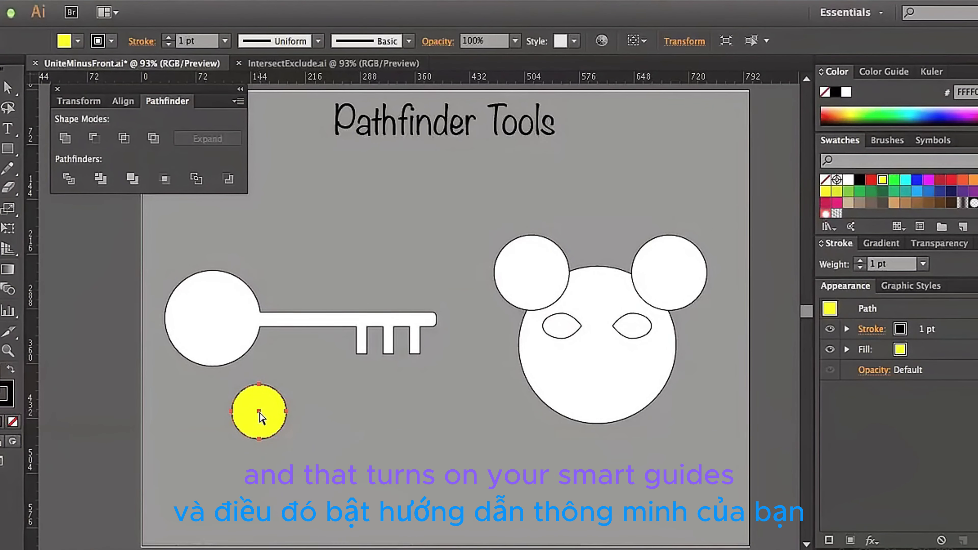
pyautogui.press('super+u')
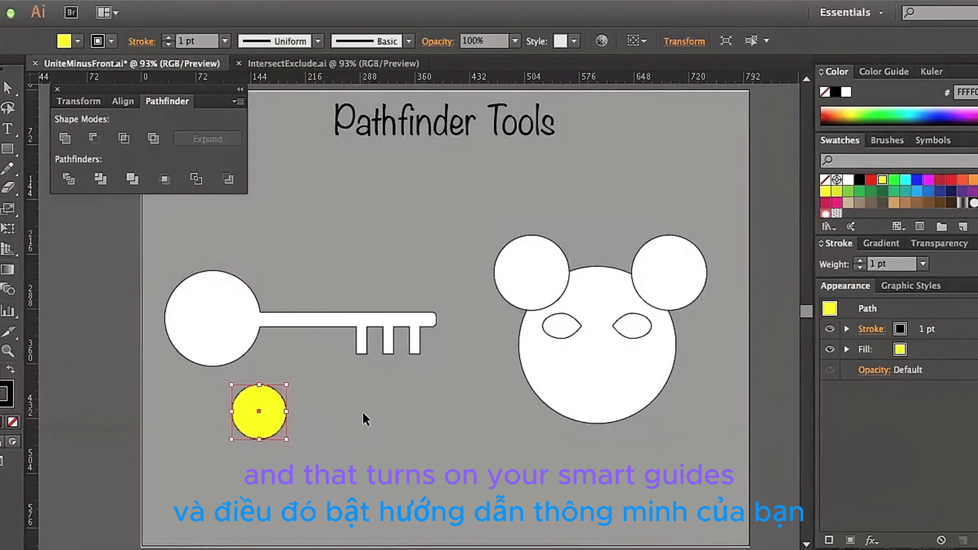
pyautogui.moveTo(264, 417); pyautogui.dragTo(217, 321)
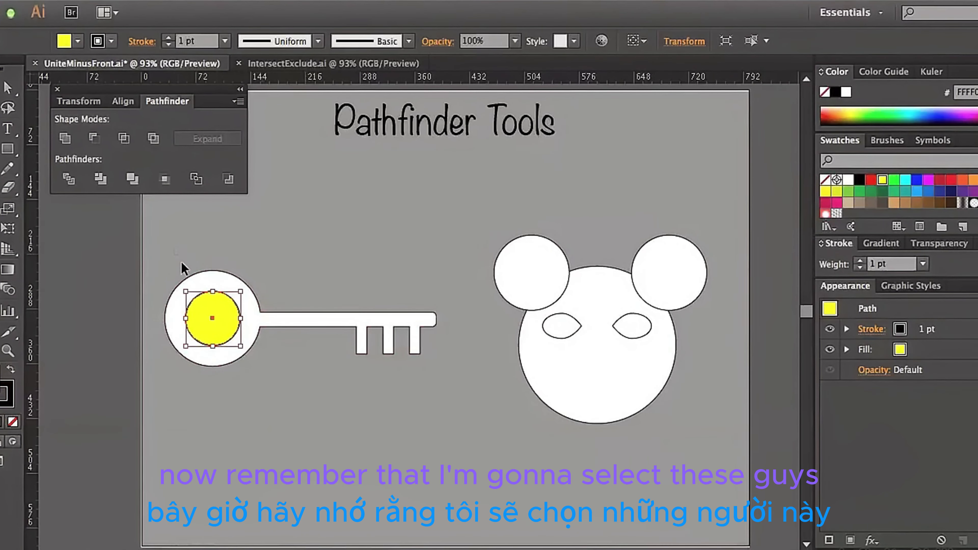
# - Cut the yellow circle out of the key's head with Pathfinder Minus Front and deselect the key
pyautogui.moveTo(184, 267); pyautogui.dragTo(270, 383)
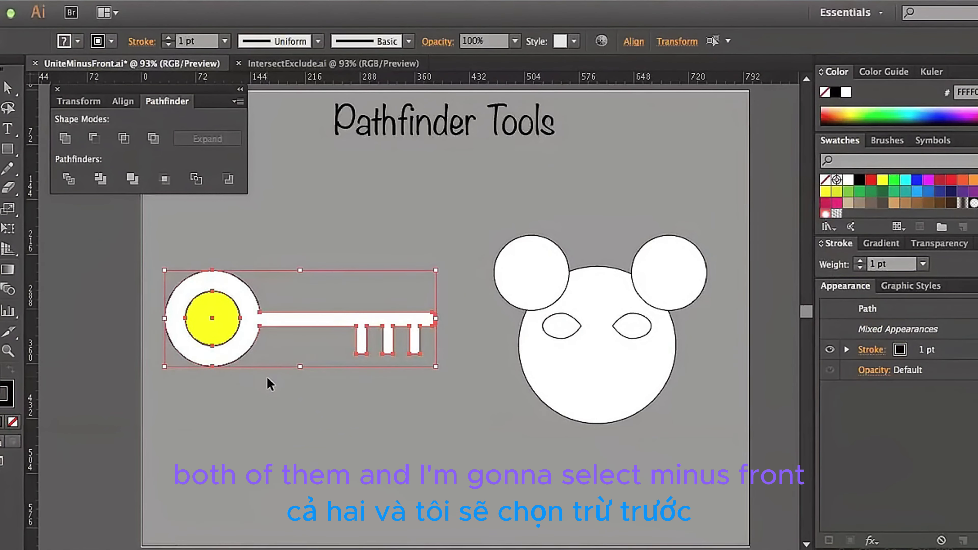
pyautogui.click(94, 138)
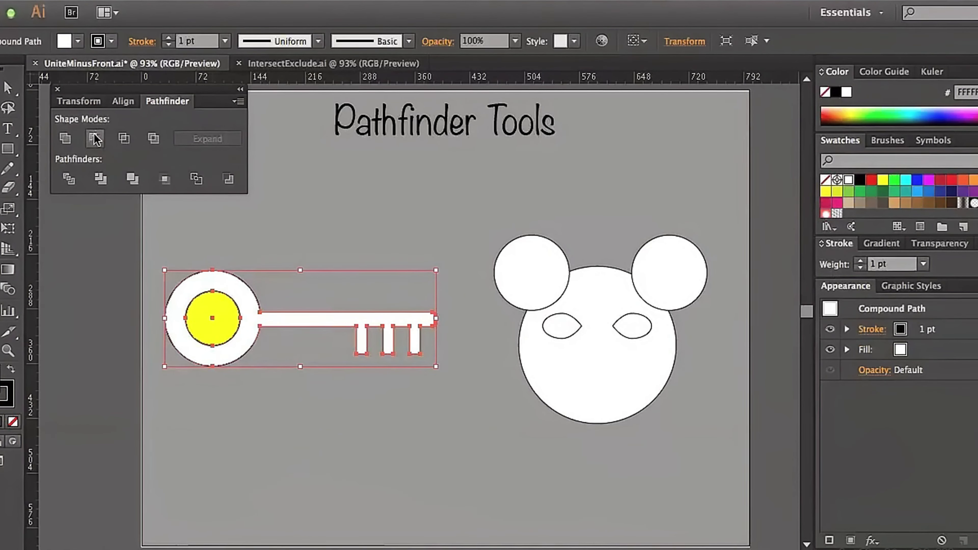
pyautogui.click(257, 475)
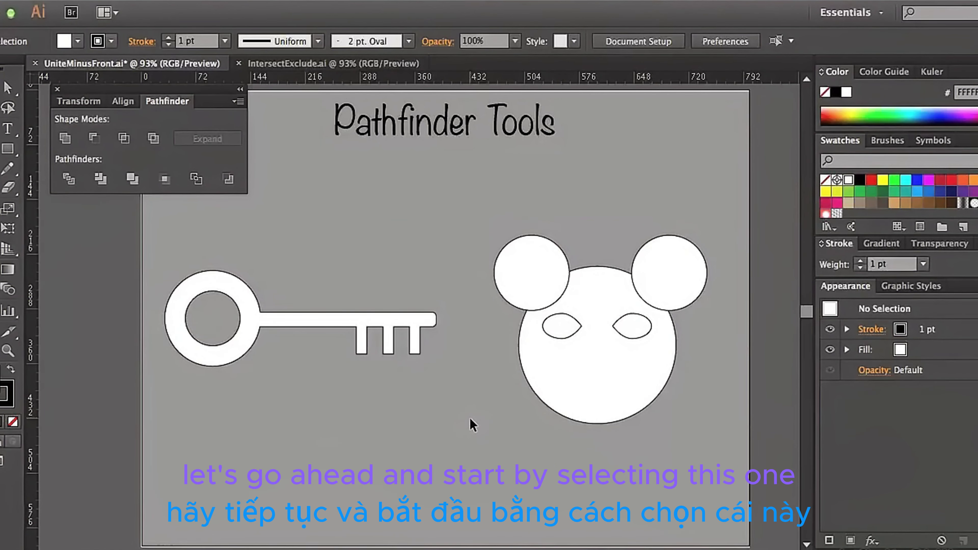
# - Turn off Smart Guides and cut both eye shapes out of the large face circle with Pathfinder Minus Front
pyautogui.click(585, 385)
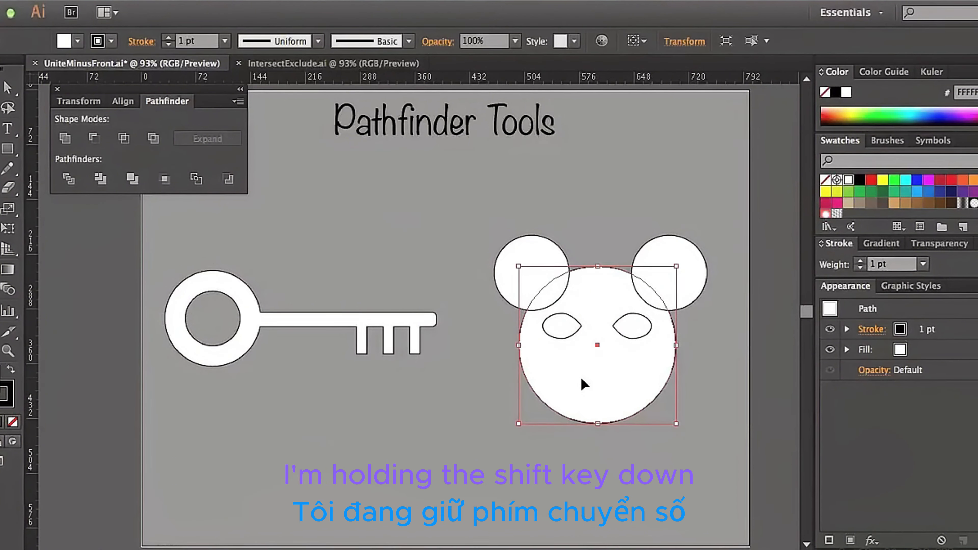
pyautogui.keyDown('shift'); pyautogui.click(564, 329); pyautogui.keyUp('shift')
pyautogui.keyDown('shift'); pyautogui.click(632, 329); pyautogui.keyUp('shift')
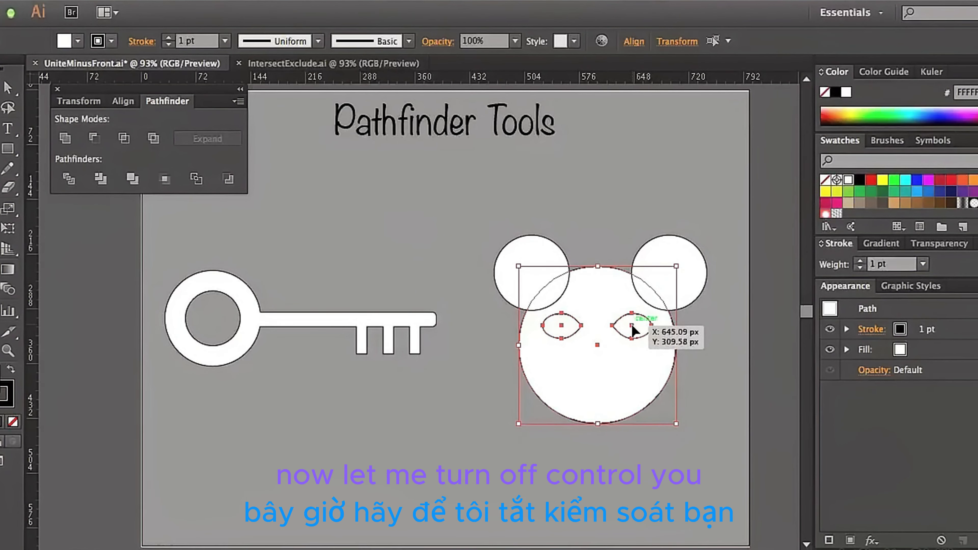
pyautogui.press('super+u')
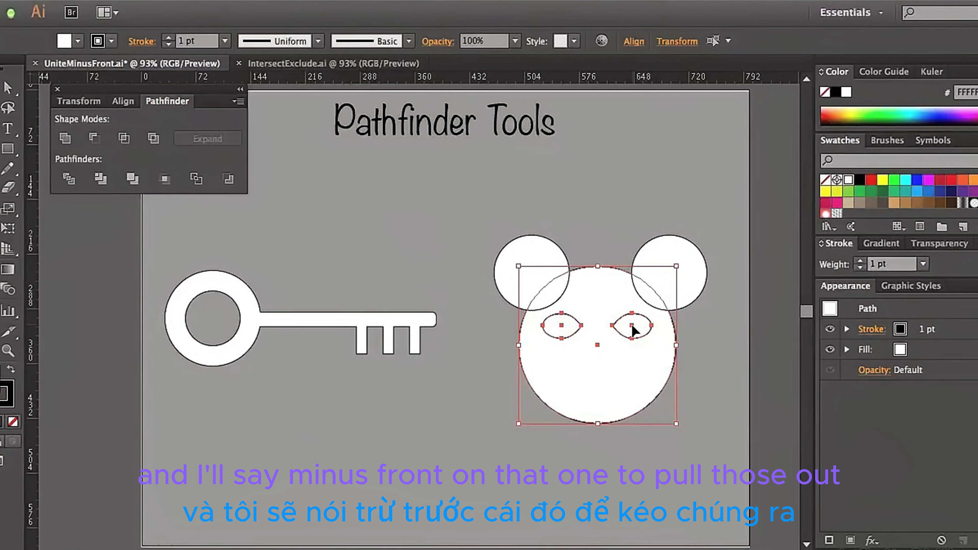
pyautogui.click(95, 140)
pyautogui.click(355, 435)
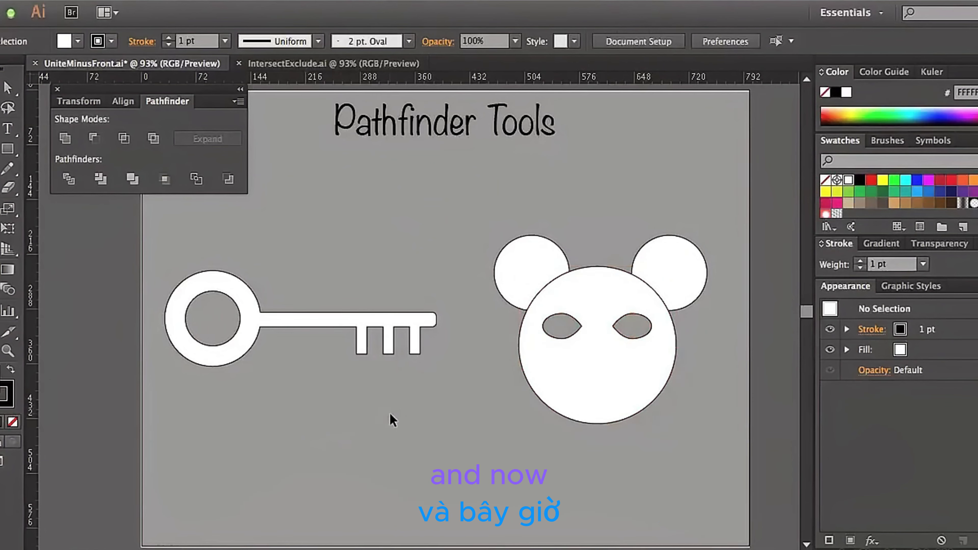
# - Merge the two ear circles with the face into a single mask shape using Pathfinder Unite
pyautogui.moveTo(474, 206); pyautogui.dragTo(720, 463)
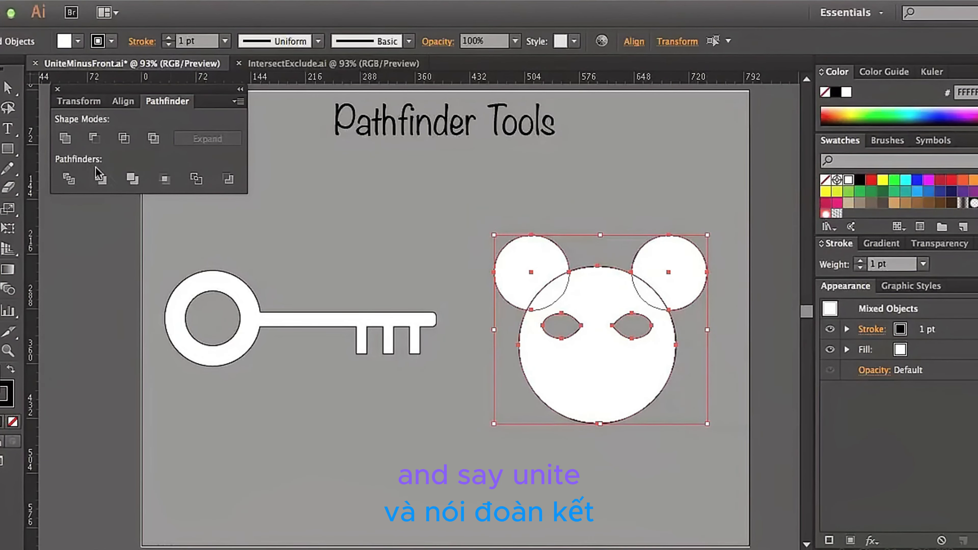
pyautogui.click(64, 140)
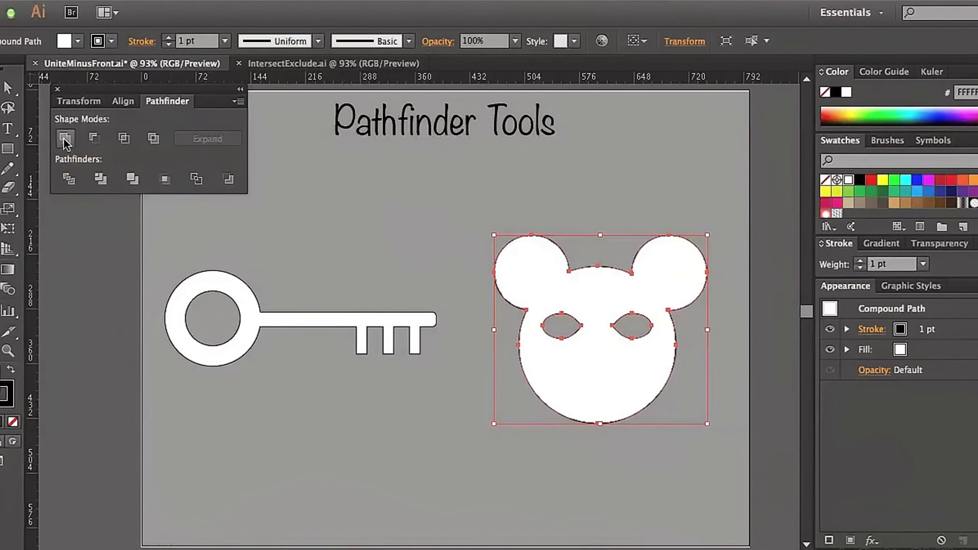
pyautogui.click(309, 439)
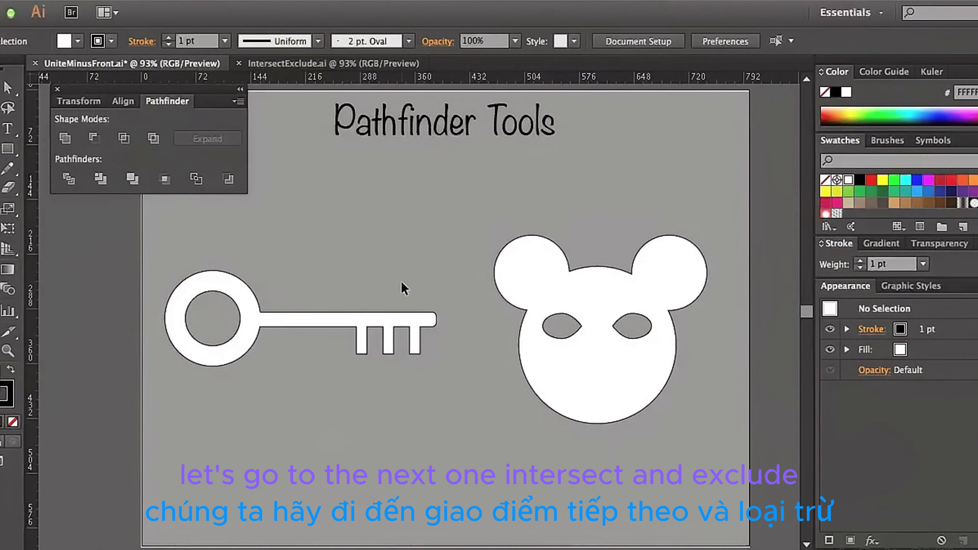
# - Switch to the IntersectExclude.ai document and reduce the grey star and orange square to their overlap with Pathfinder Intersect
pyautogui.click(299, 69)
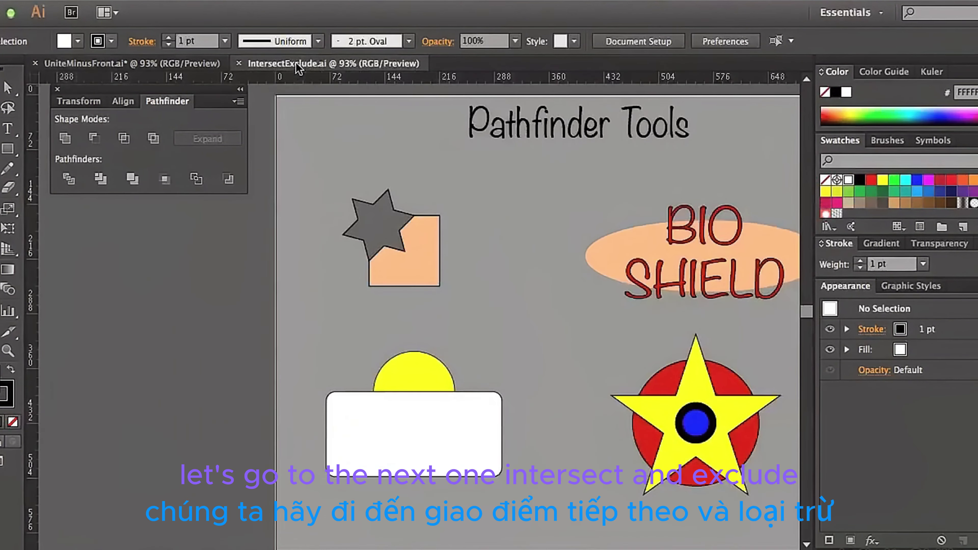
pyautogui.hscroll(1, 299, 69)
pyautogui.scroll(-1, 299, 69)
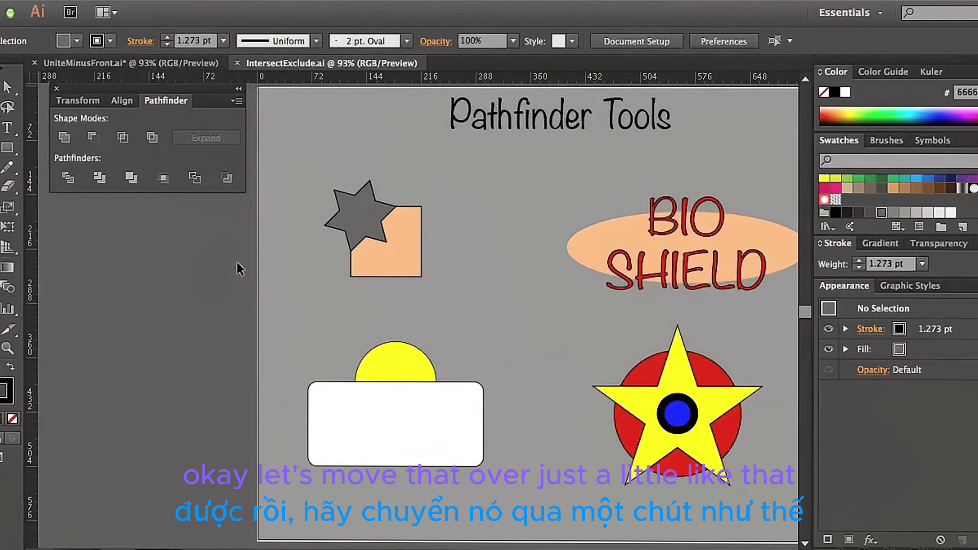
pyautogui.hscroll(-1, 237, 263)
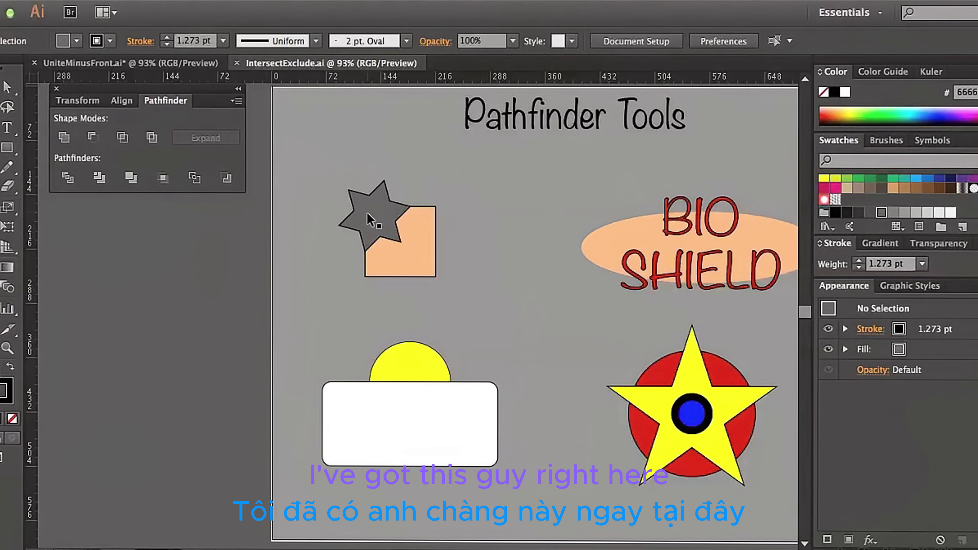
pyautogui.click(380, 218)
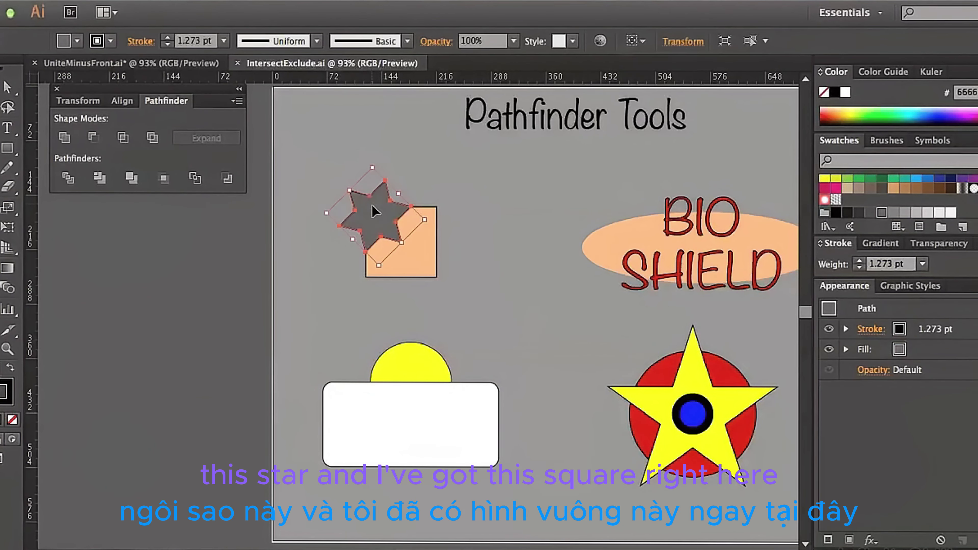
pyautogui.click(422, 258)
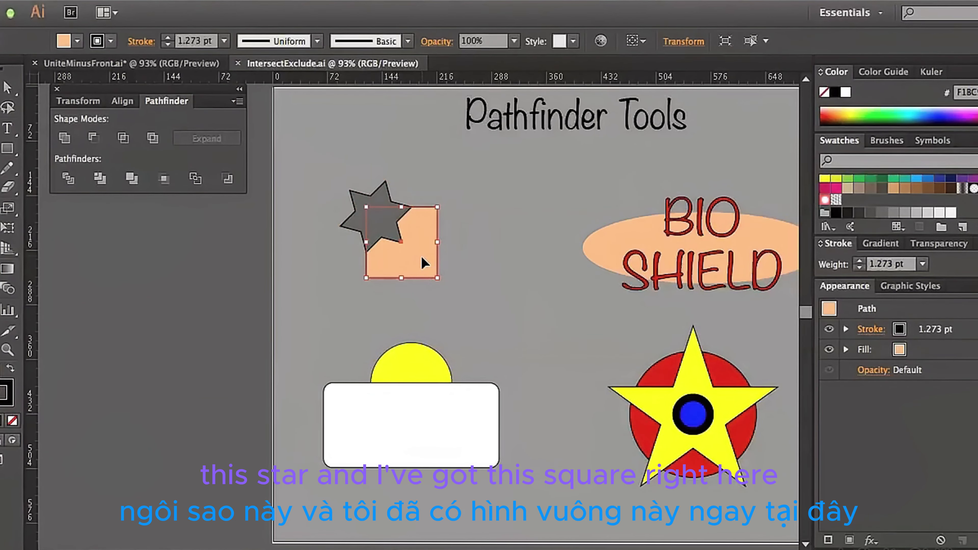
pyautogui.moveTo(322, 152); pyautogui.dragTo(481, 297)
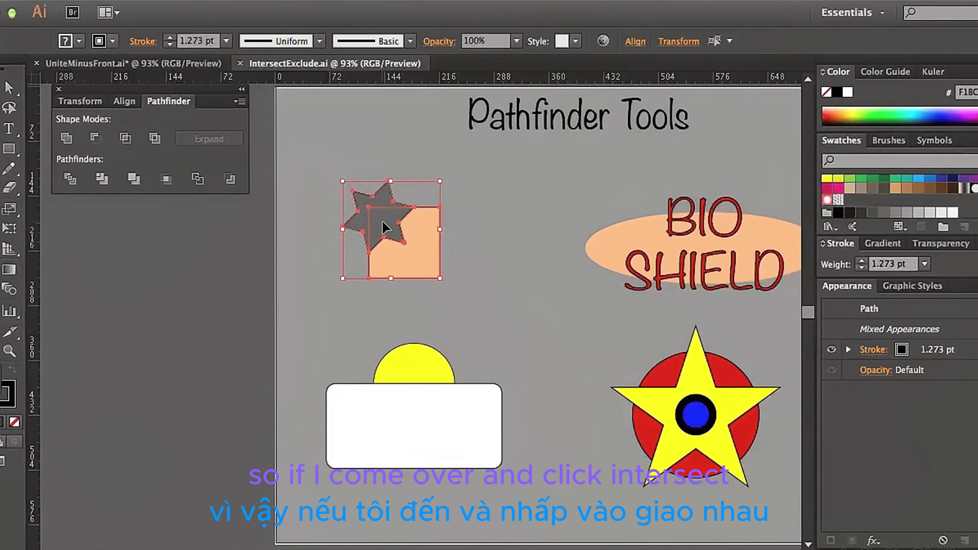
pyautogui.click(125, 138)
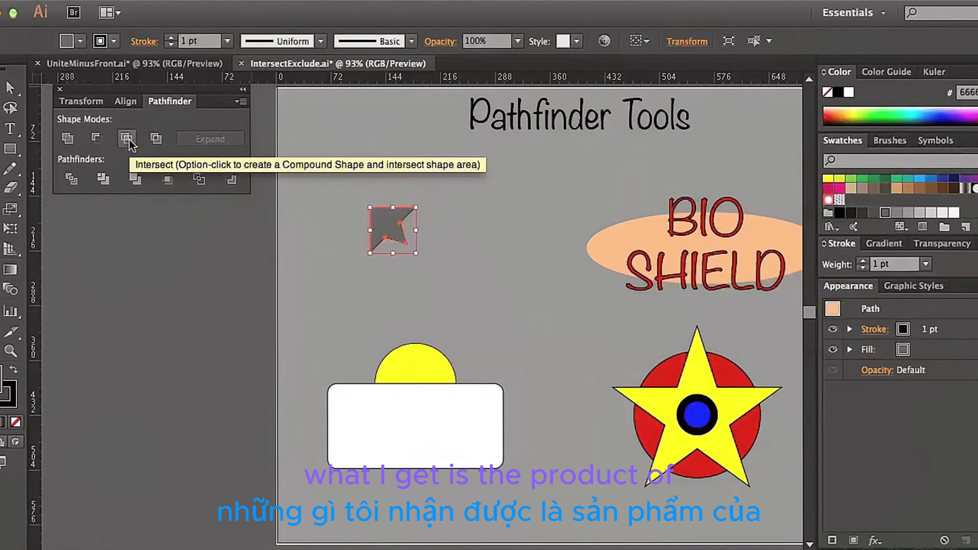
pyautogui.click(403, 320)
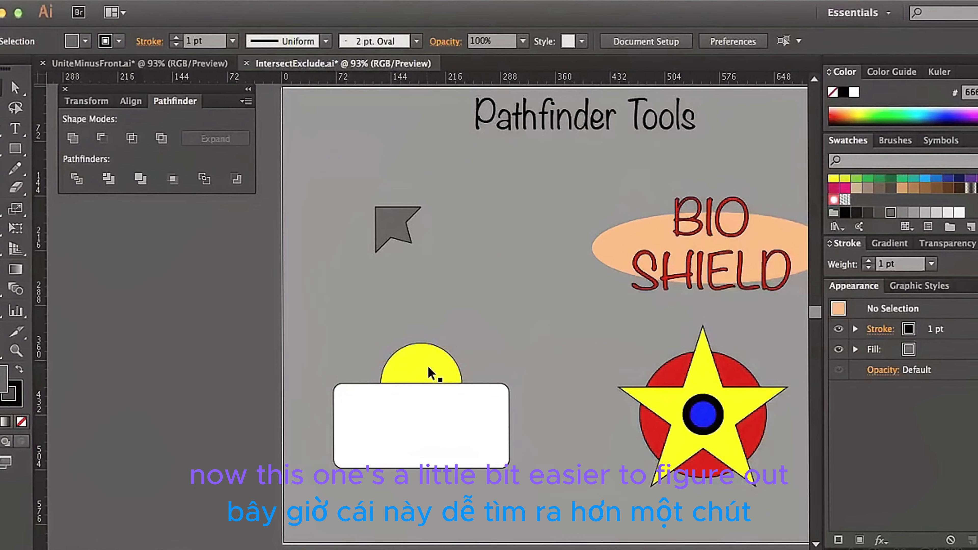
# - Reduce the yellow circle and white rounded rectangle to their overlapping area with Pathfinder Intersect
pyautogui.moveTo(324, 339); pyautogui.dragTo(551, 501)
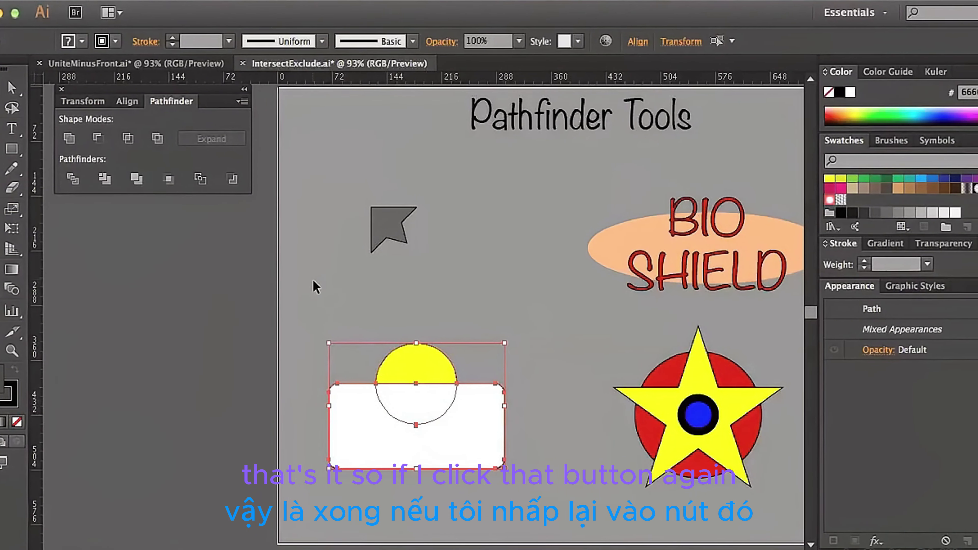
pyautogui.click(125, 138)
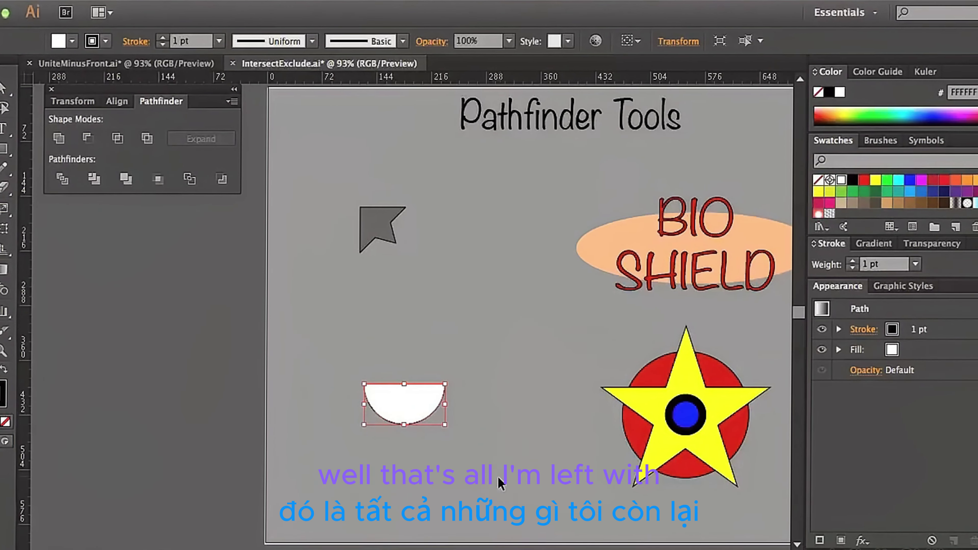
pyautogui.click(454, 478)
# - Apply Pathfinder Exclude to the BIO SHIELD lettering and the peach ellipse behind it
pyautogui.hscroll(3, 453, 479)
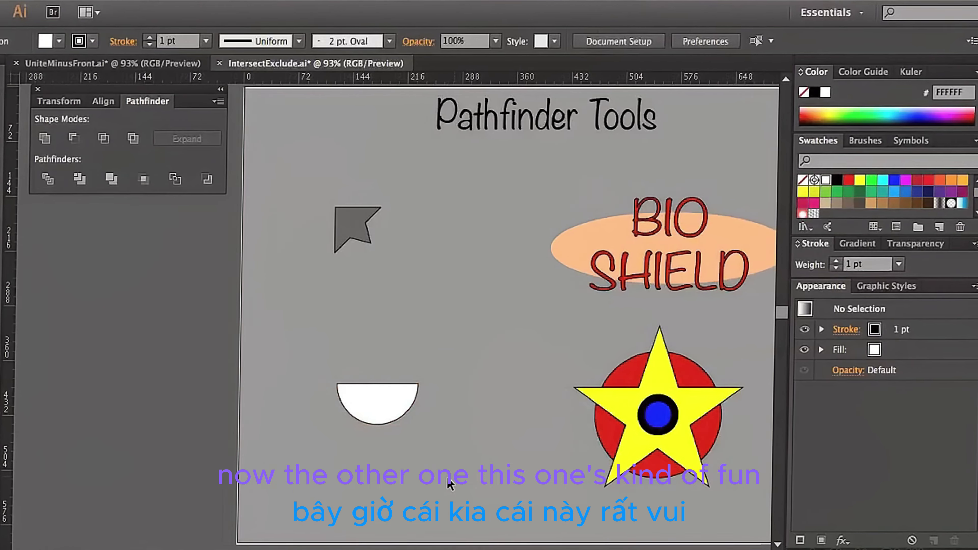
pyautogui.hscroll(3, 463, 480)
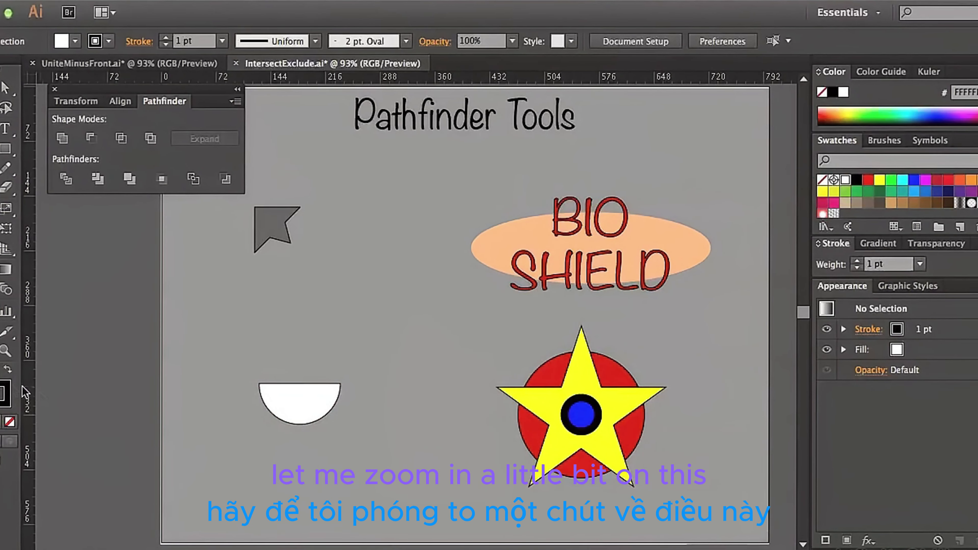
pyautogui.click(9, 353)
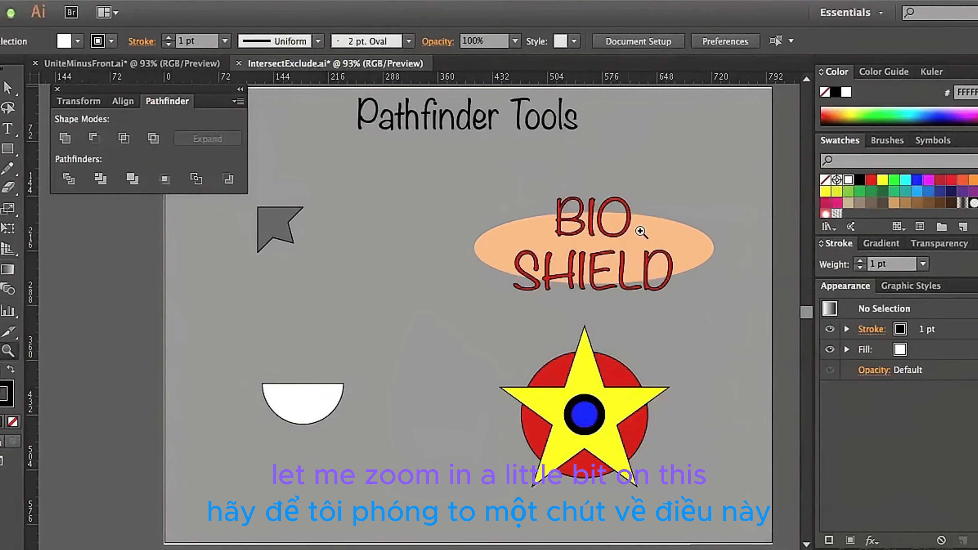
pyautogui.click(602, 261)
pyautogui.click(410, 320)
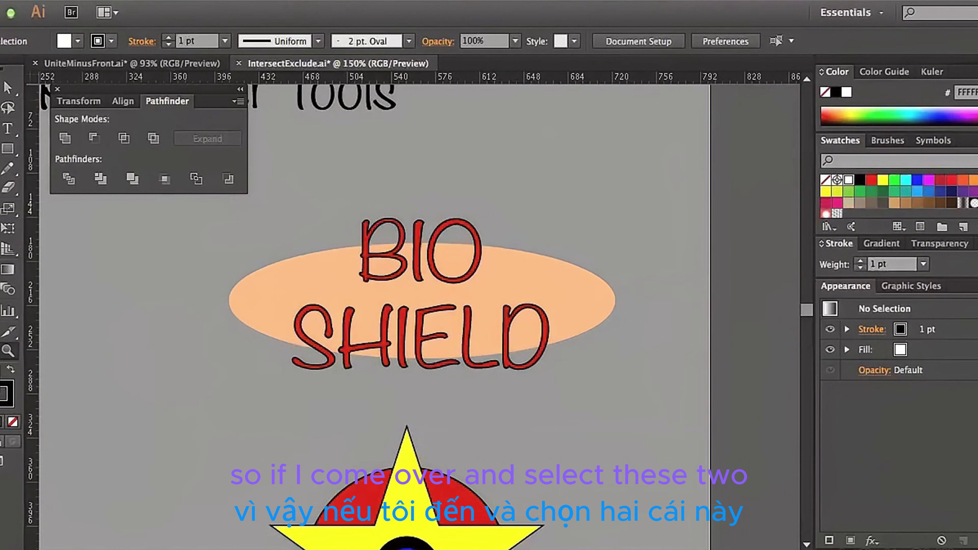
pyautogui.moveTo(284, 233); pyautogui.dragTo(582, 348)
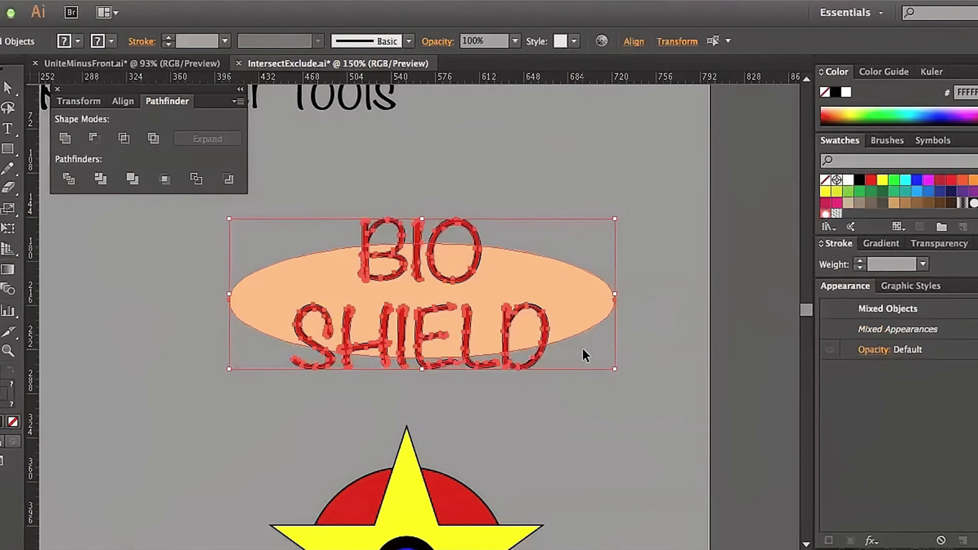
pyautogui.click(153, 139)
pyautogui.click(156, 290)
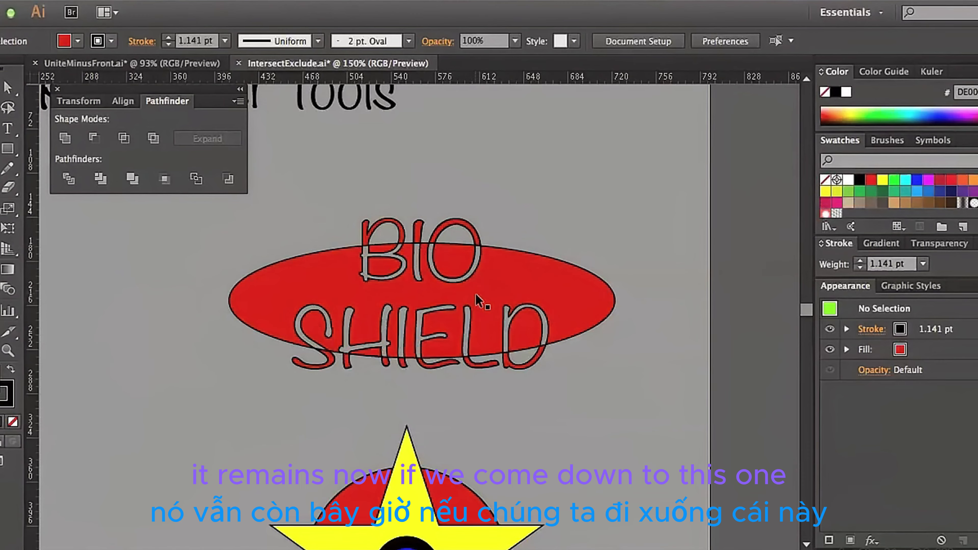
# - Apply Pathfinder Exclude to the yellow star, the red circle and the black and blue center circles
pyautogui.scroll(-1, 476, 296)
pyautogui.scroll(-10, 477, 296)
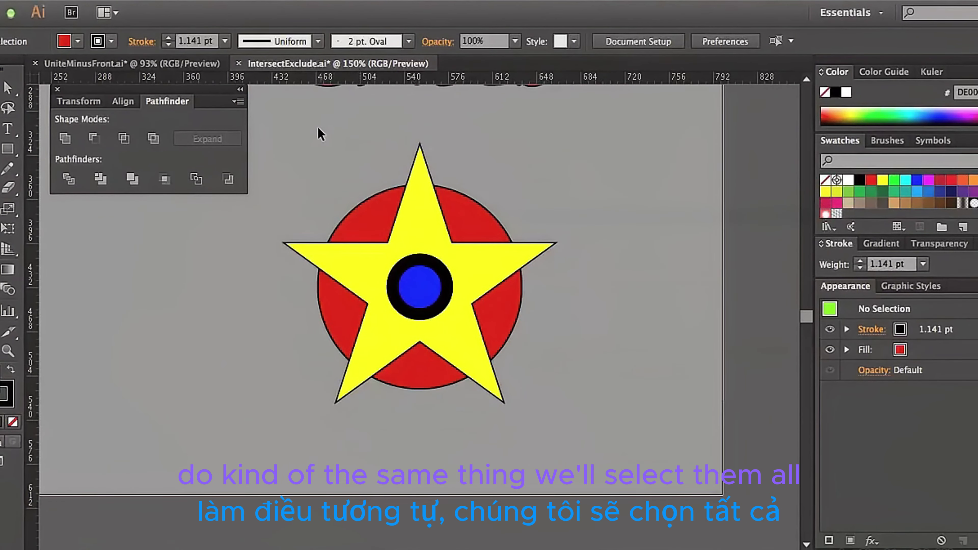
pyautogui.moveTo(319, 133); pyautogui.dragTo(520, 422)
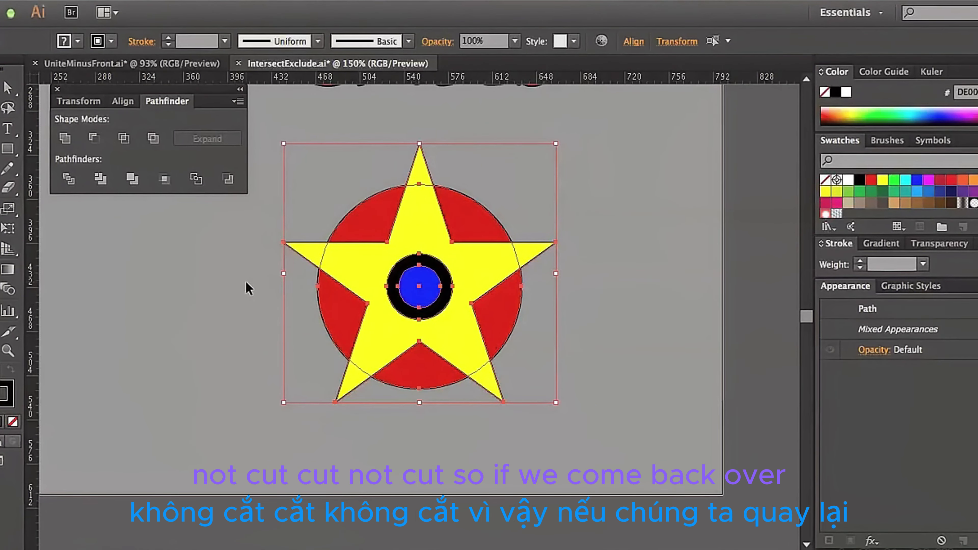
pyautogui.click(153, 141)
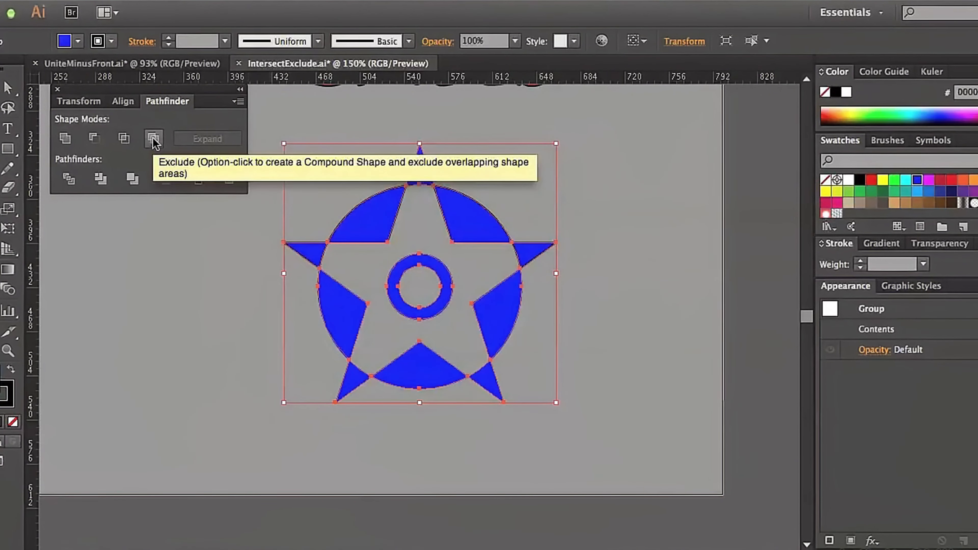
pyautogui.click(216, 309)
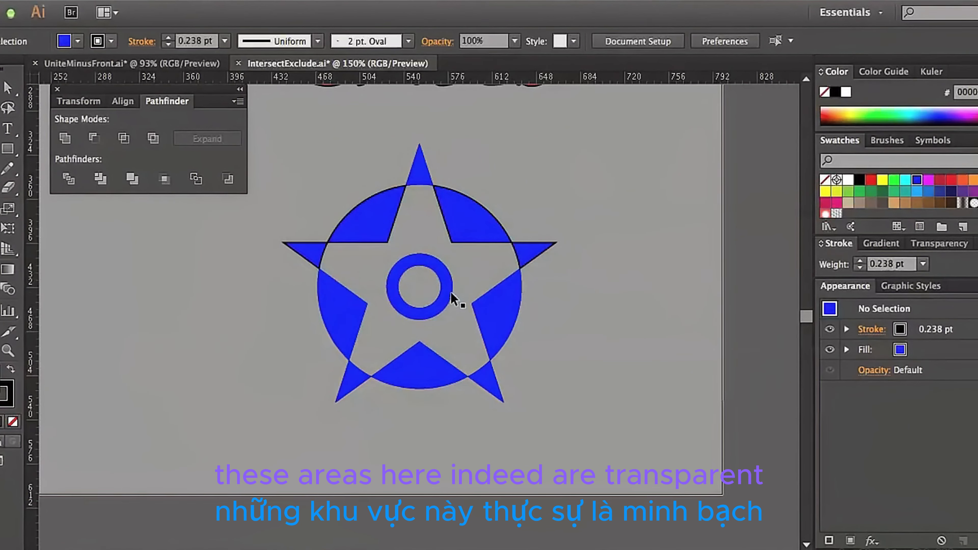
# - Hide the text layer to check the excluded areas of both artworks for transparency, and turn the layer back on
pyautogui.click(834, 549)
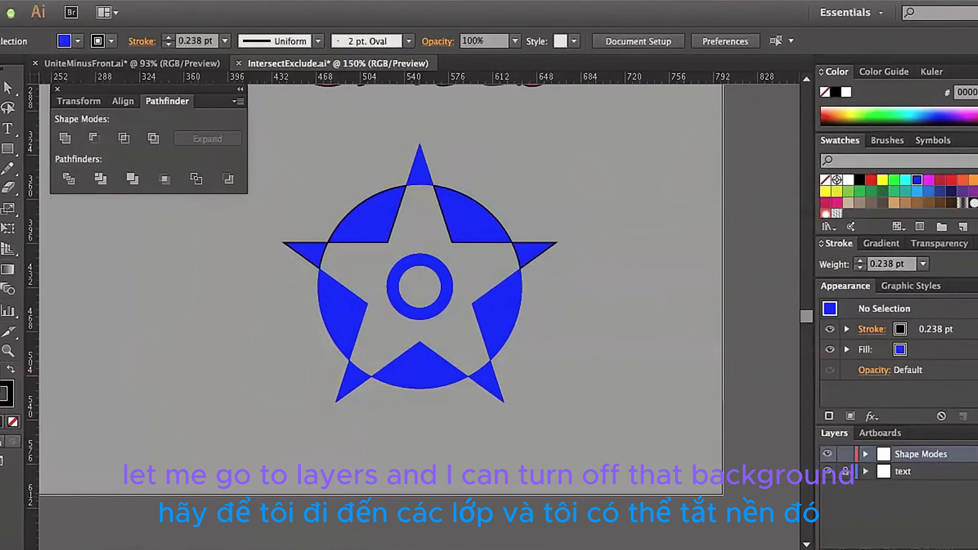
pyautogui.click(828, 472)
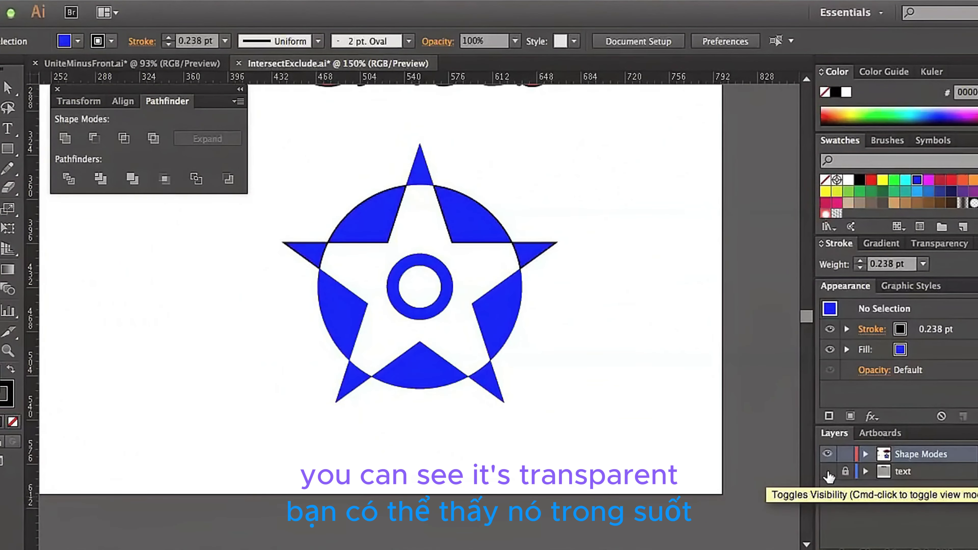
pyautogui.scroll(5, 588, 355)
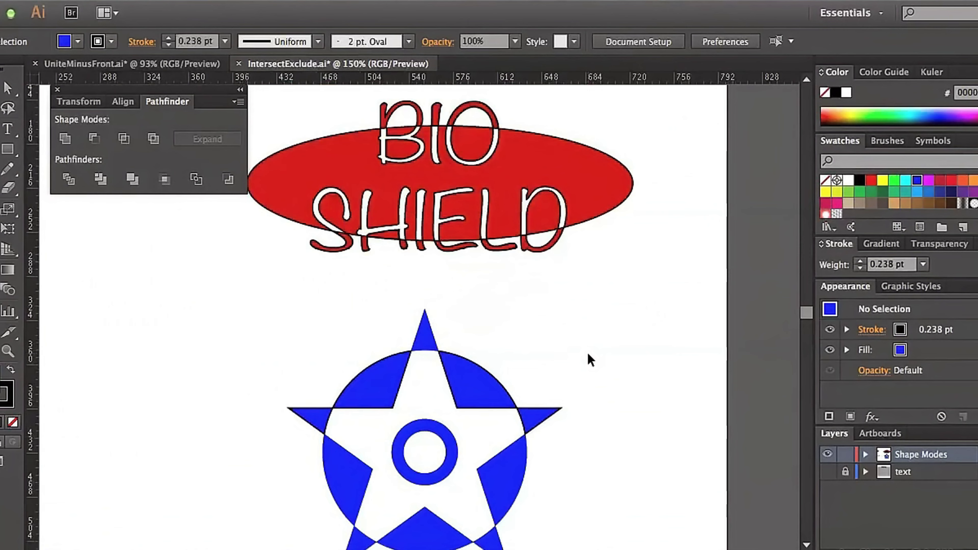
pyautogui.click(827, 472)
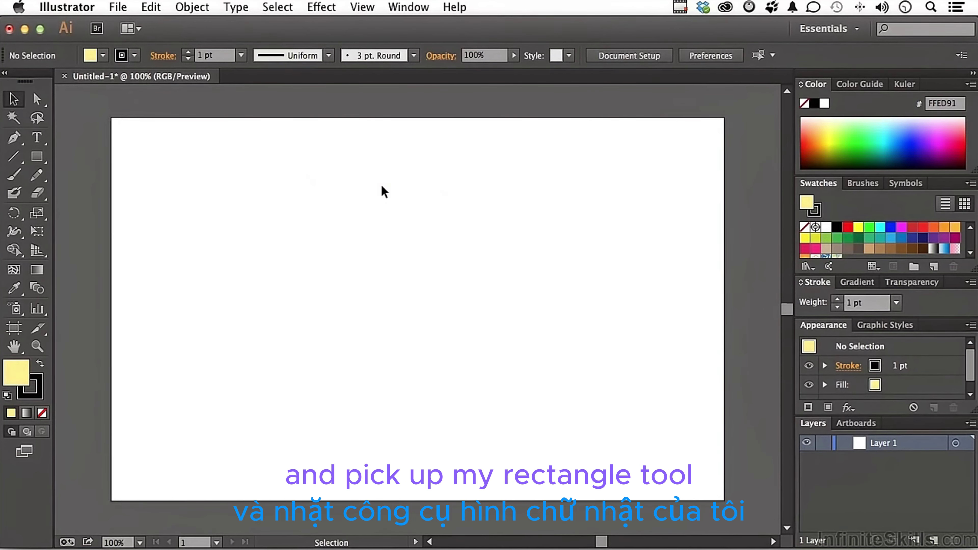
# - In the Untitled-1 document, draw a wide rectangle and, beside it, an open three-point triangle with the Pen tool, apex at about X 619, Y 77 px
pyautogui.click(41, 161)
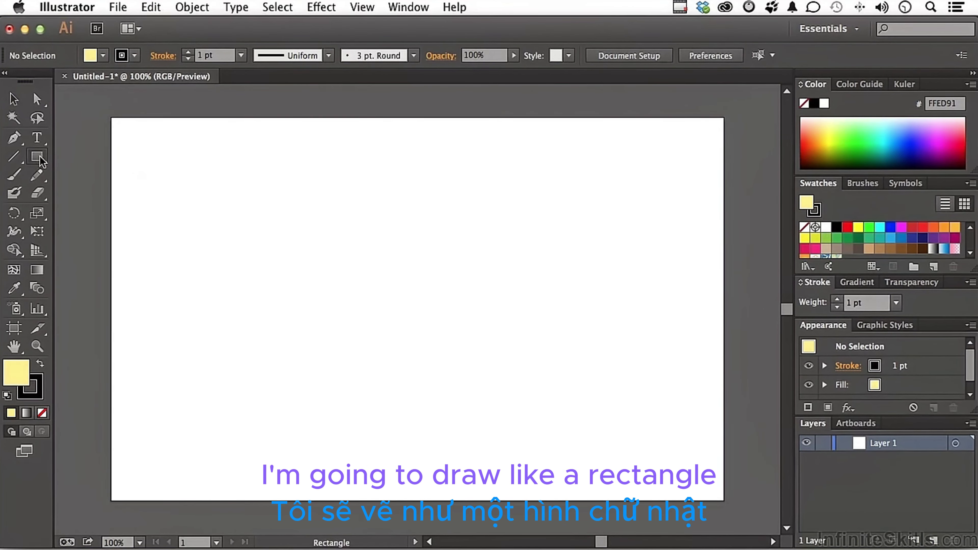
pyautogui.moveTo(173, 169); pyautogui.dragTo(465, 300)
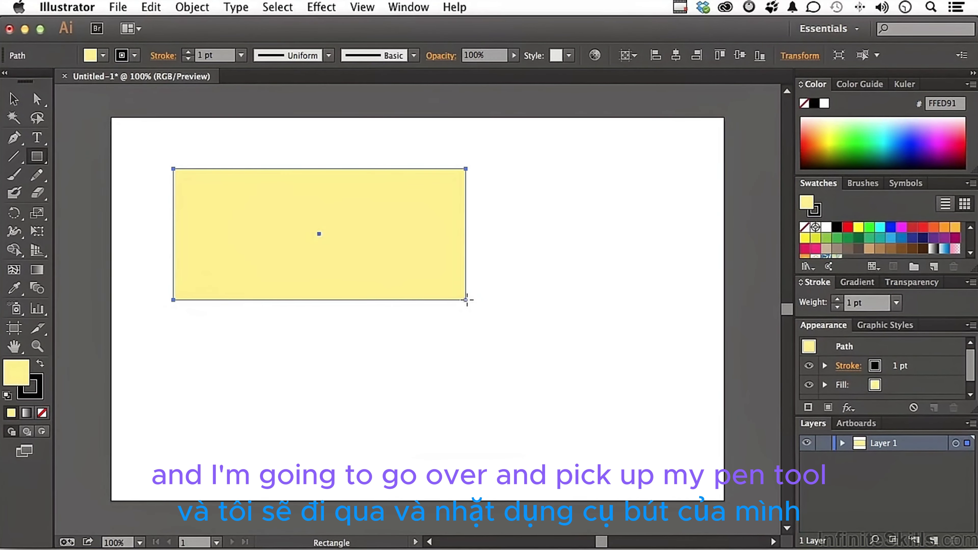
pyautogui.click(13, 139)
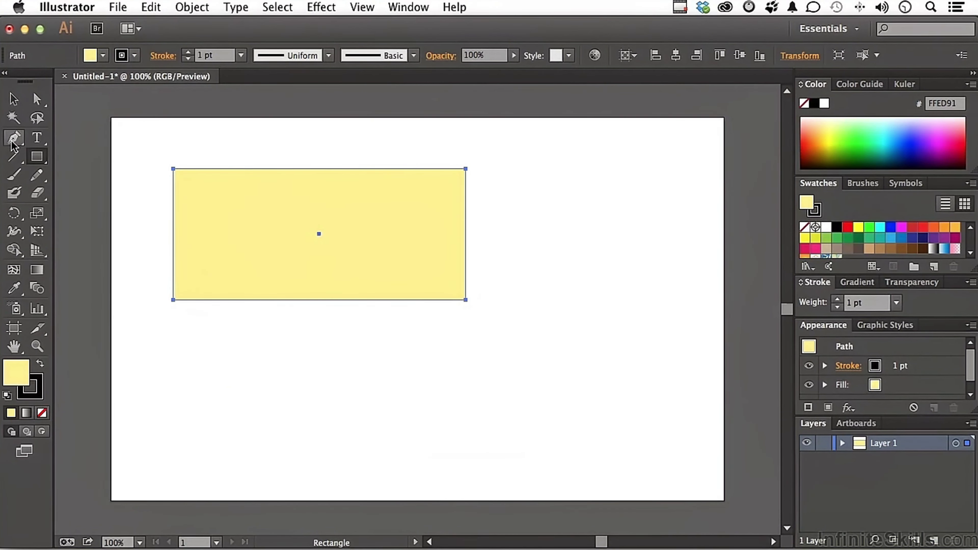
pyautogui.click(506, 363)
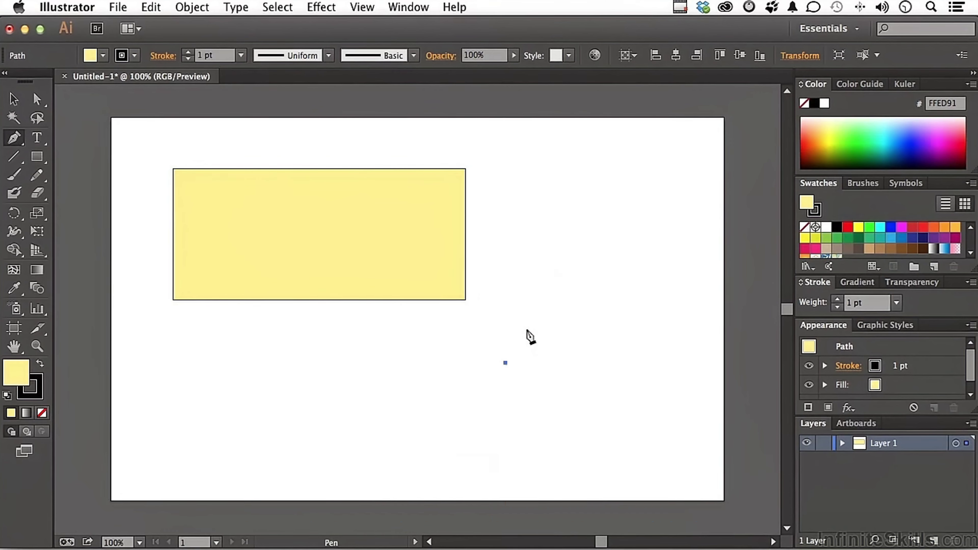
pyautogui.click(585, 176)
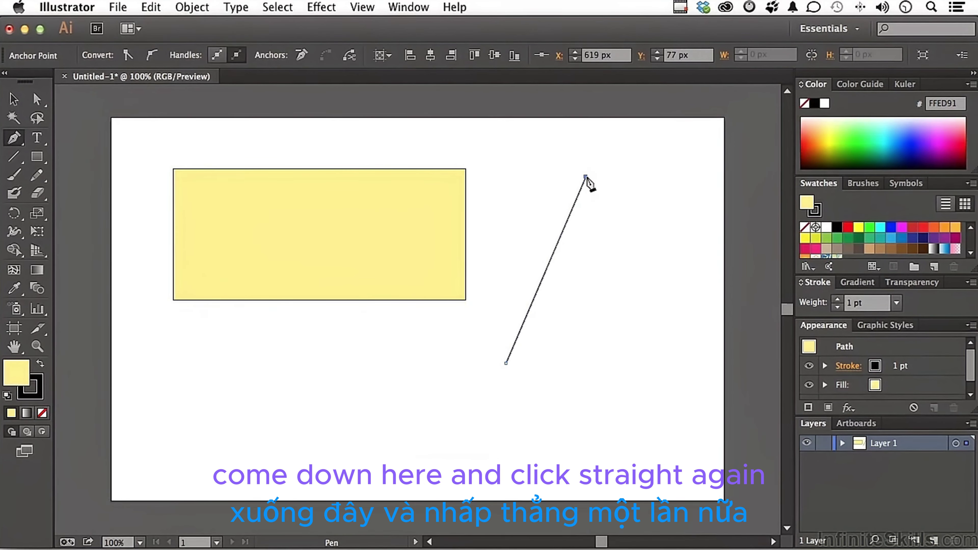
pyautogui.click(650, 360)
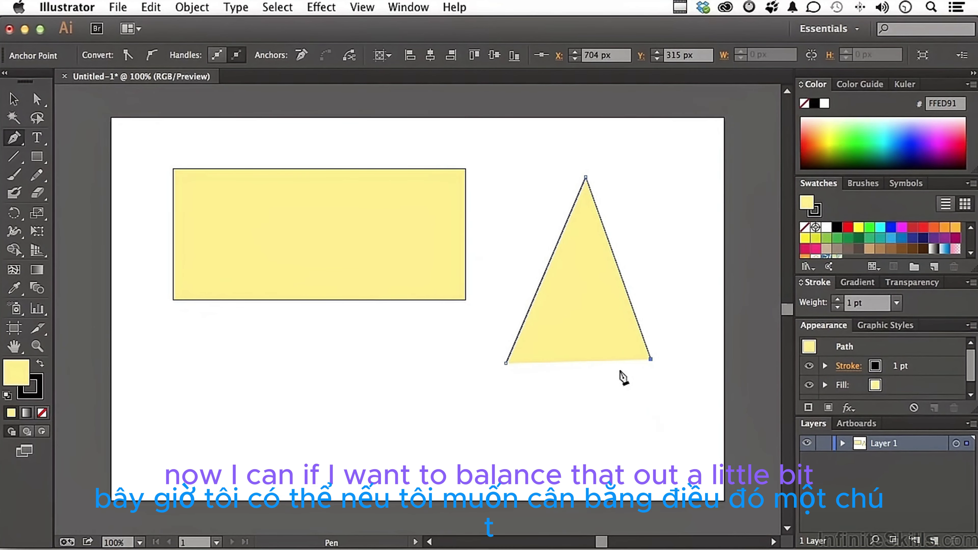
# - Nudge the triangle's lower-right anchor point down to Y 322 px to level the base, and deselect the path
pyautogui.click(37, 99)
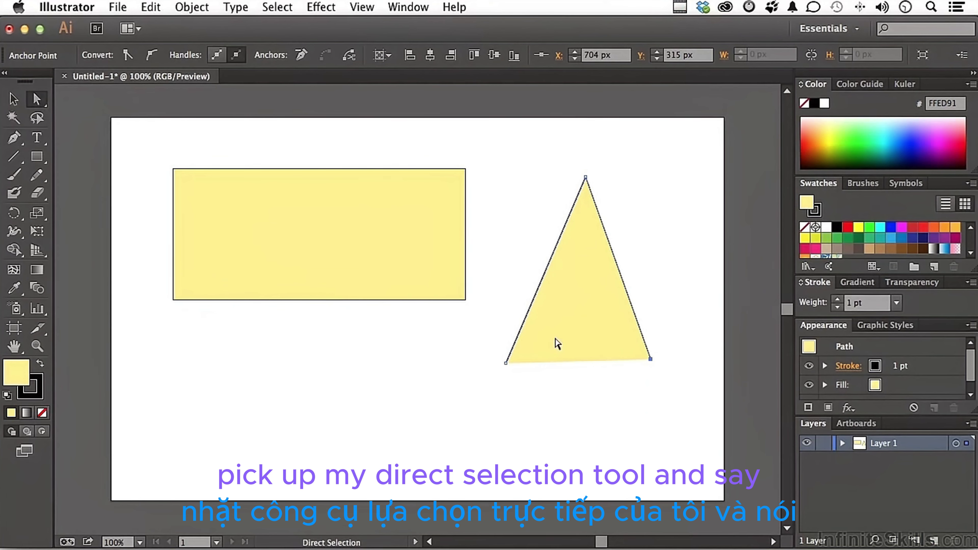
pyautogui.moveTo(669, 348); pyautogui.dragTo(642, 366)
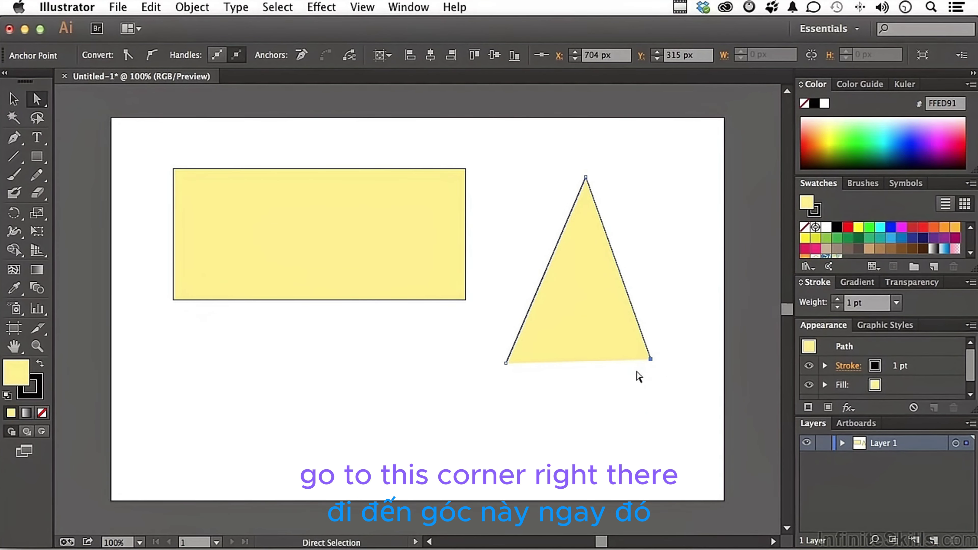
pyautogui.press('Down')
pyautogui.press('Down')
pyautogui.press('Down')
pyautogui.press('Down')
pyautogui.press('Down')
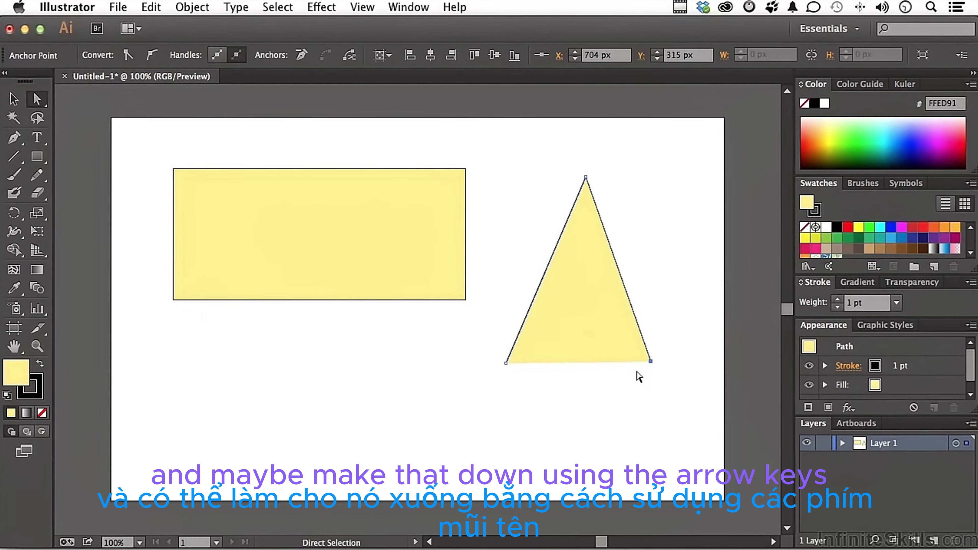
pyautogui.press('Down')
pyautogui.press('Down')
pyautogui.press('Down')
pyautogui.press('Down')
pyautogui.press('Down')
pyautogui.press('Down')
pyautogui.press('Down')
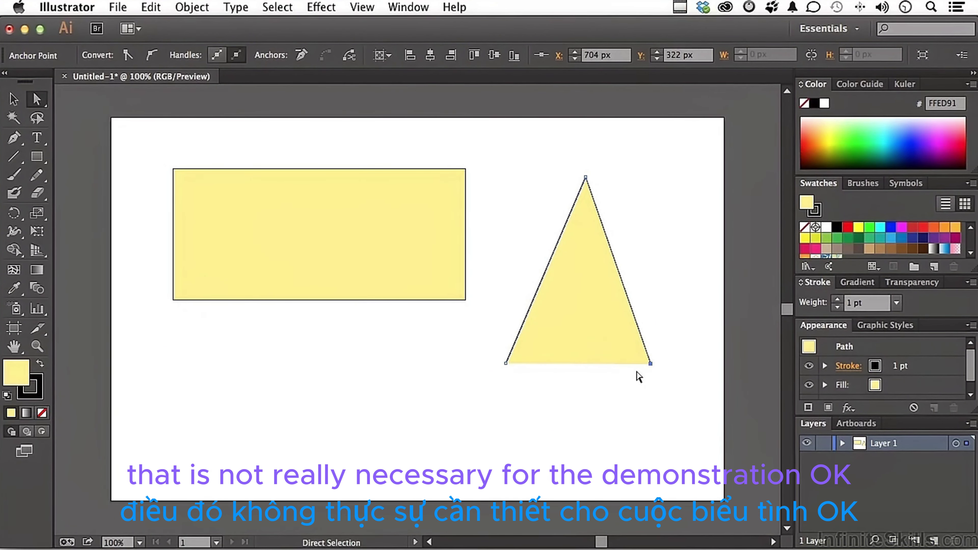
pyautogui.click(637, 372)
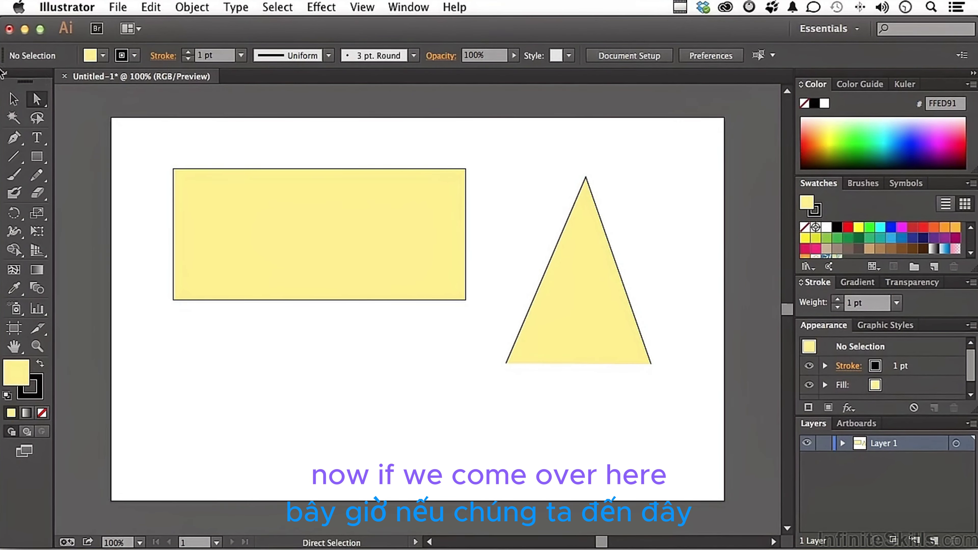
# - Round all four corners of the rectangle to about 31.5 px using the Direct Selection tool's corner widgets
pyautogui.click(36, 100)
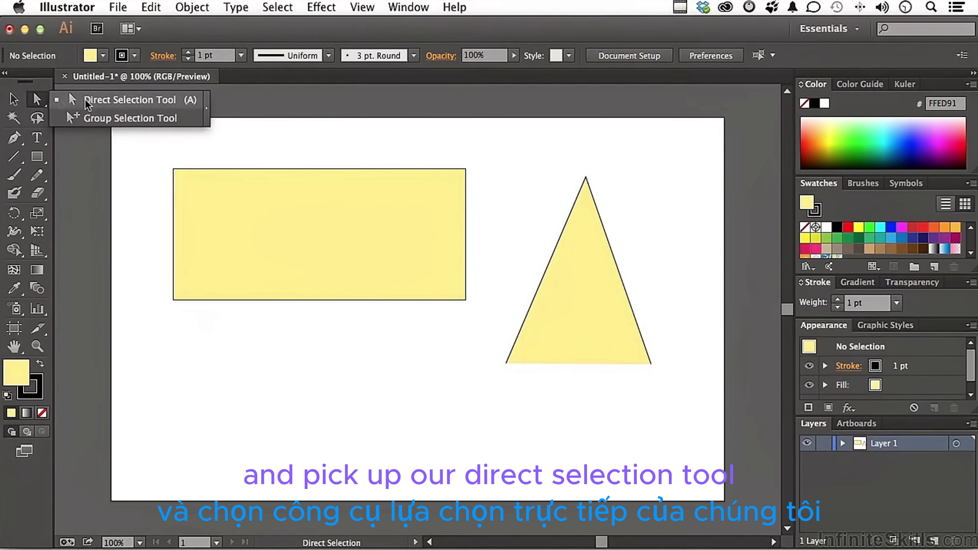
pyautogui.click(88, 100)
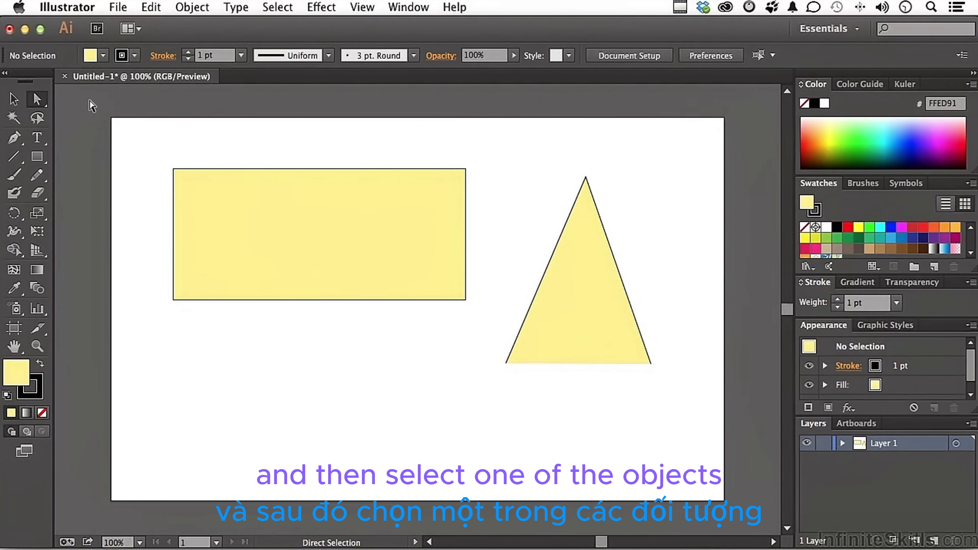
pyautogui.click(295, 222)
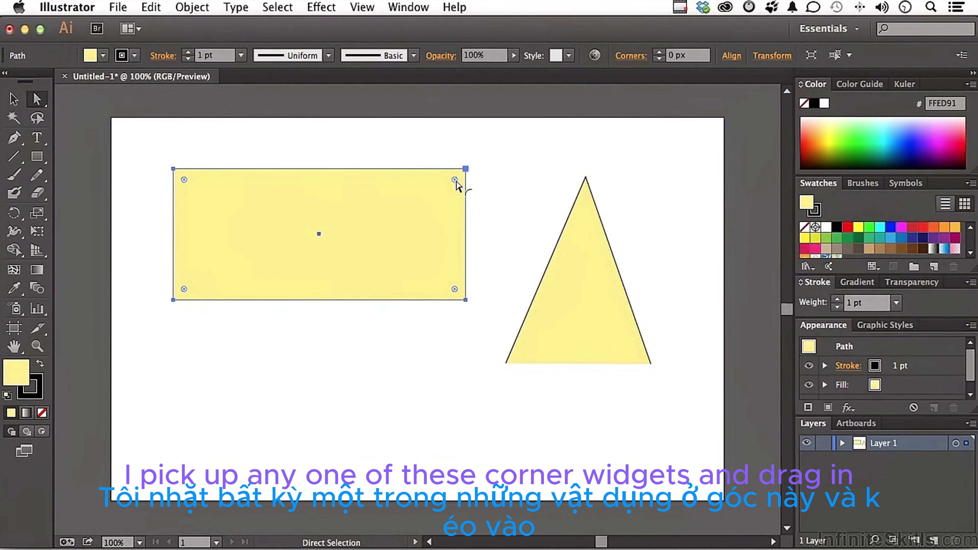
pyautogui.moveTo(454, 179); pyautogui.dragTo(441, 193)
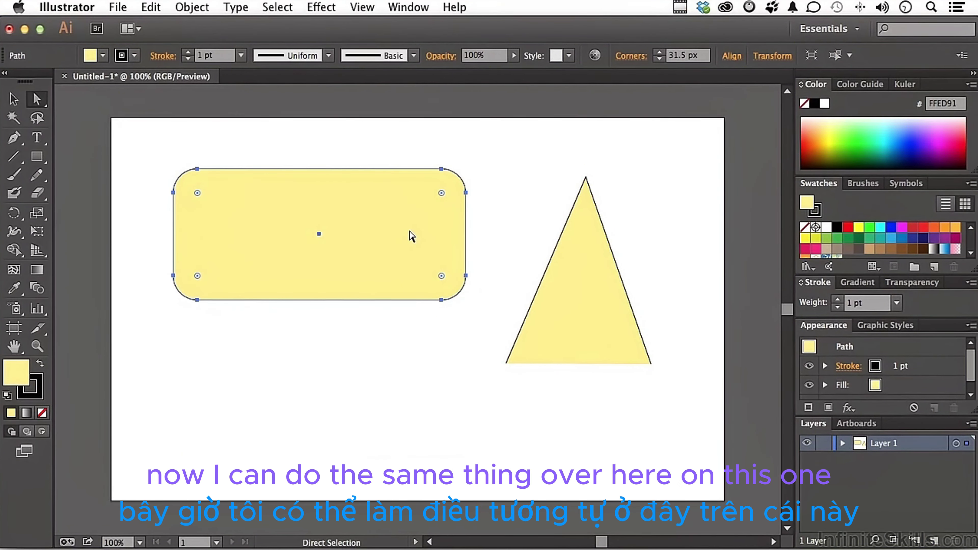
# - Round the triangle's apex to a corner radius of about 12.29 px and deselect it
pyautogui.click(585, 272)
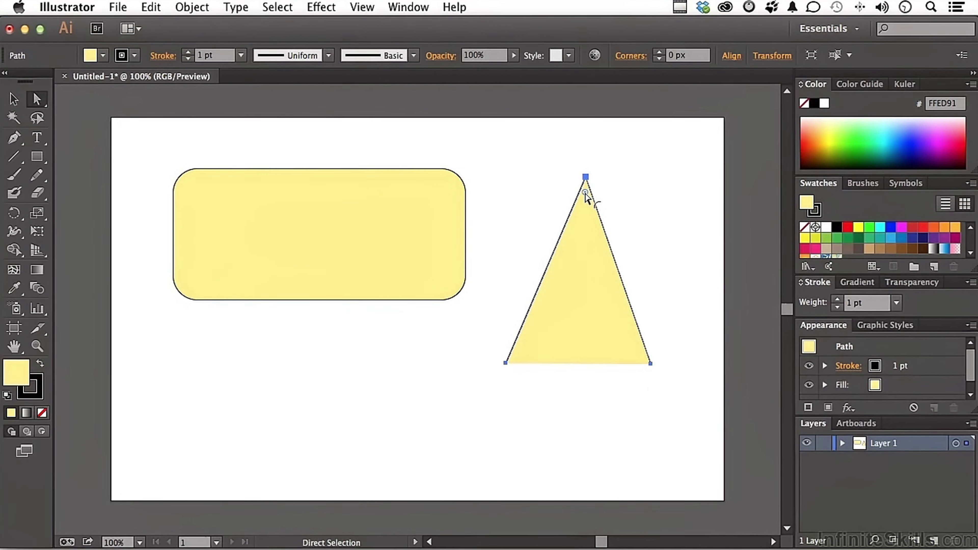
pyautogui.moveTo(585, 195); pyautogui.dragTo(586, 204)
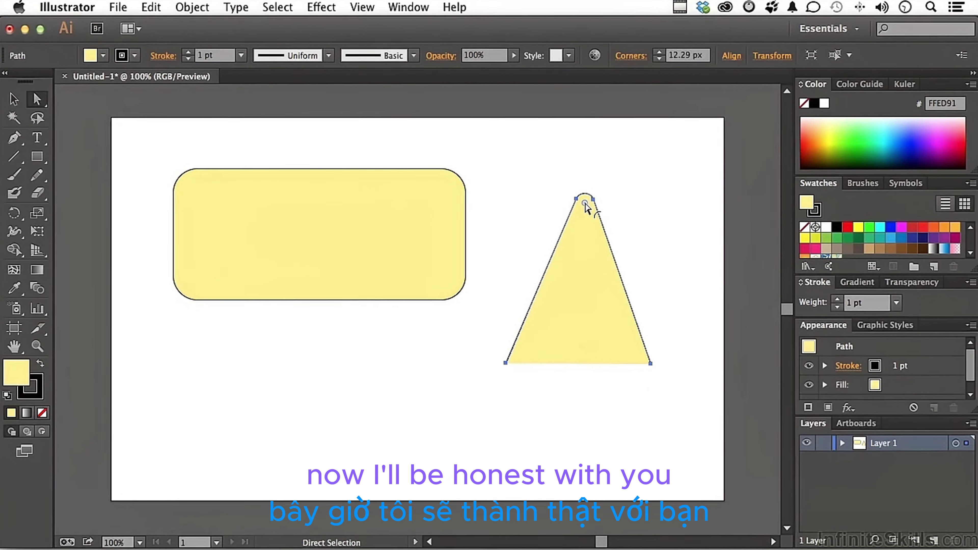
pyautogui.click(635, 207)
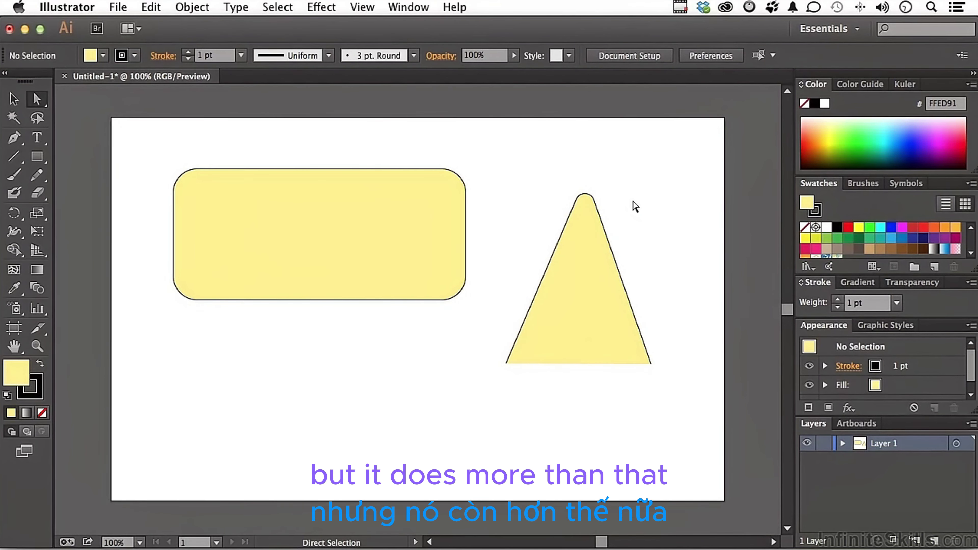
# - Restore sharp corners on both shapes by setting the rectangle's four corners and the triangle's apex to a 0 px radius
pyautogui.click(323, 220)
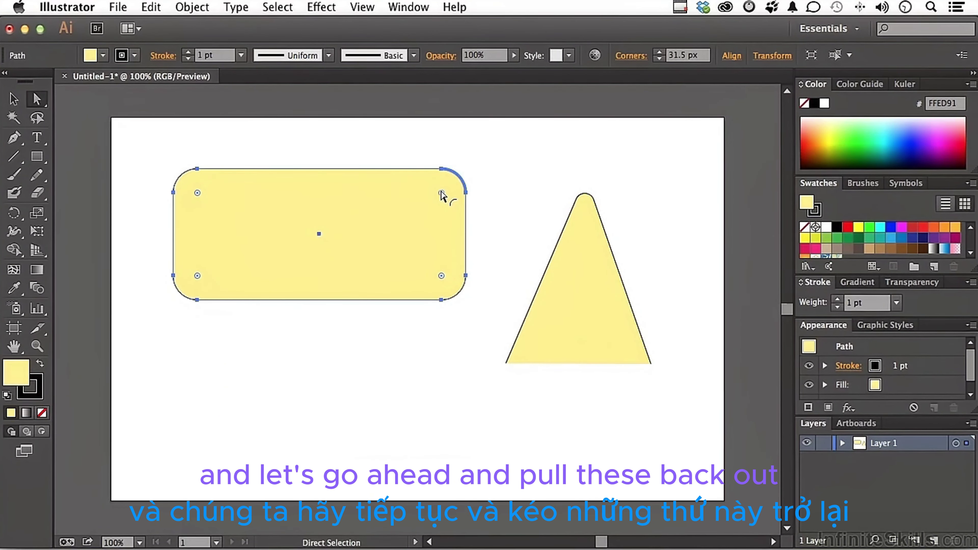
pyautogui.moveTo(443, 195); pyautogui.dragTo(492, 158)
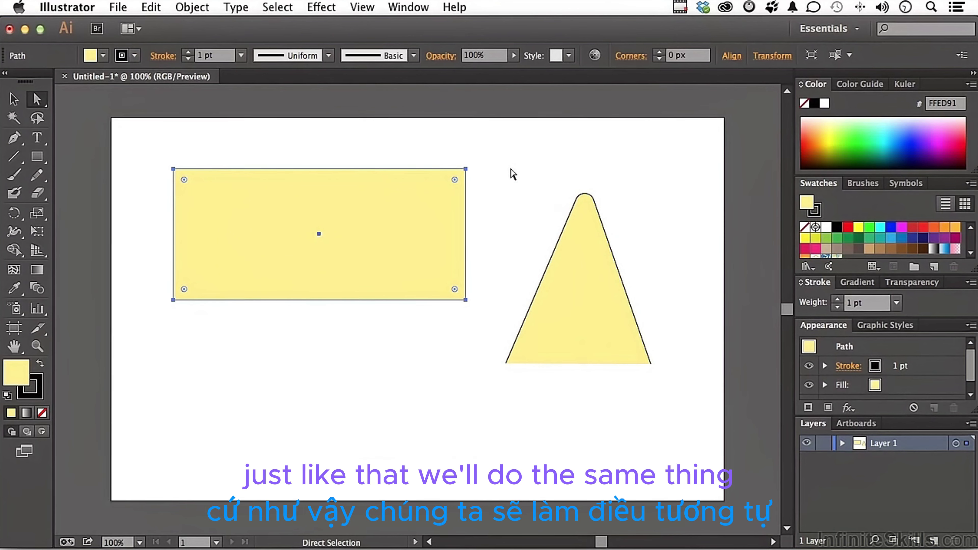
pyautogui.click(596, 246)
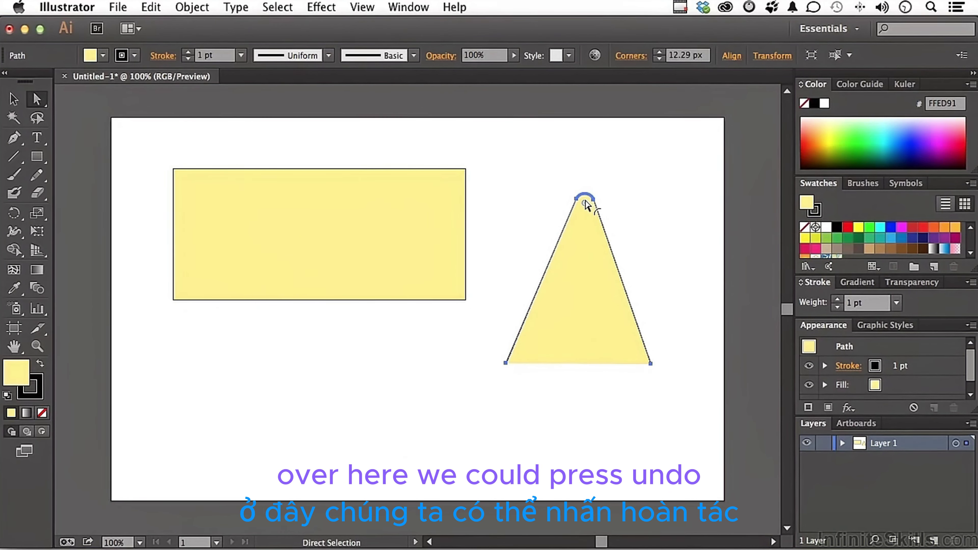
pyautogui.moveTo(588, 208); pyautogui.dragTo(587, 162)
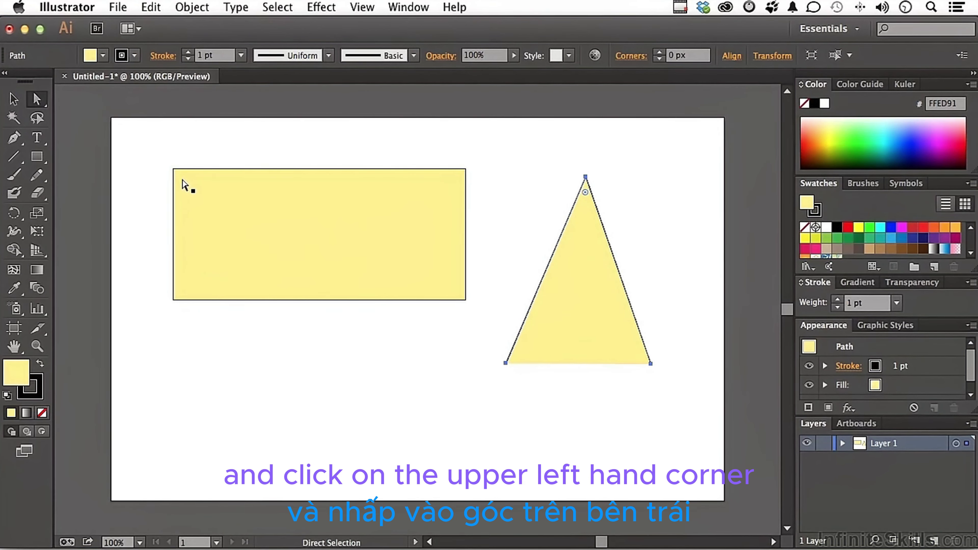
# - Round only the rectangle's upper-left and lower-right corners to a radius of about 47 px and deselect it
pyautogui.click(174, 170)
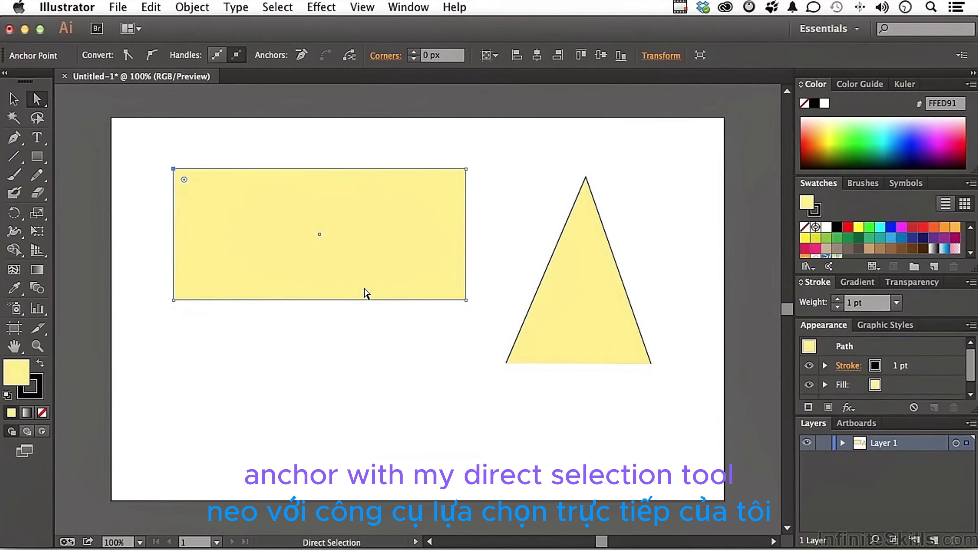
pyautogui.keyDown('shift'); pyautogui.click(466, 301); pyautogui.keyUp('shift')
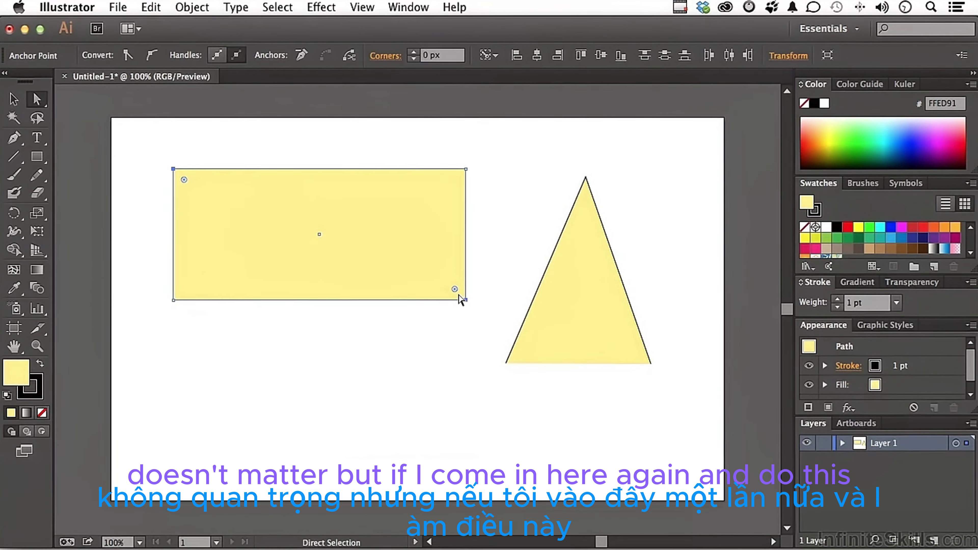
pyautogui.moveTo(455, 289); pyautogui.dragTo(430, 268)
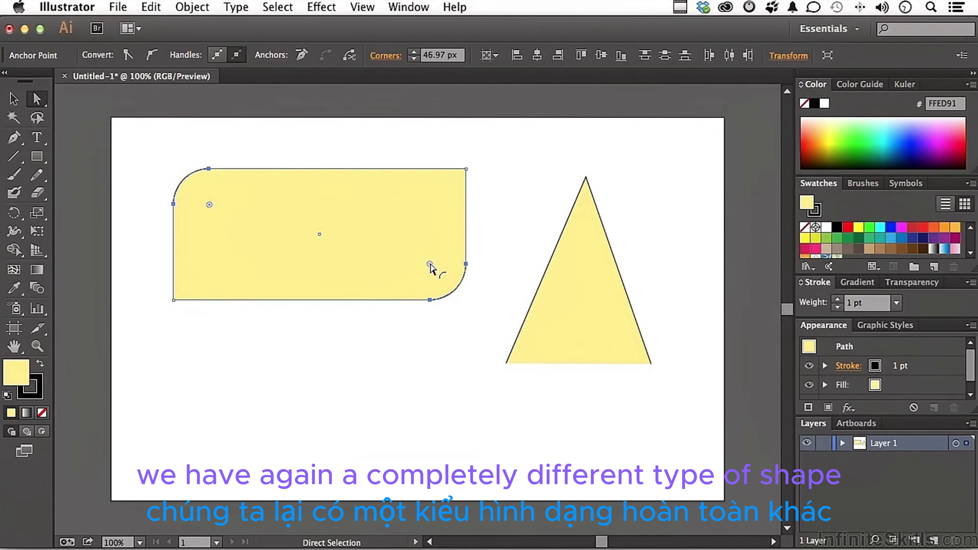
pyautogui.click(444, 367)
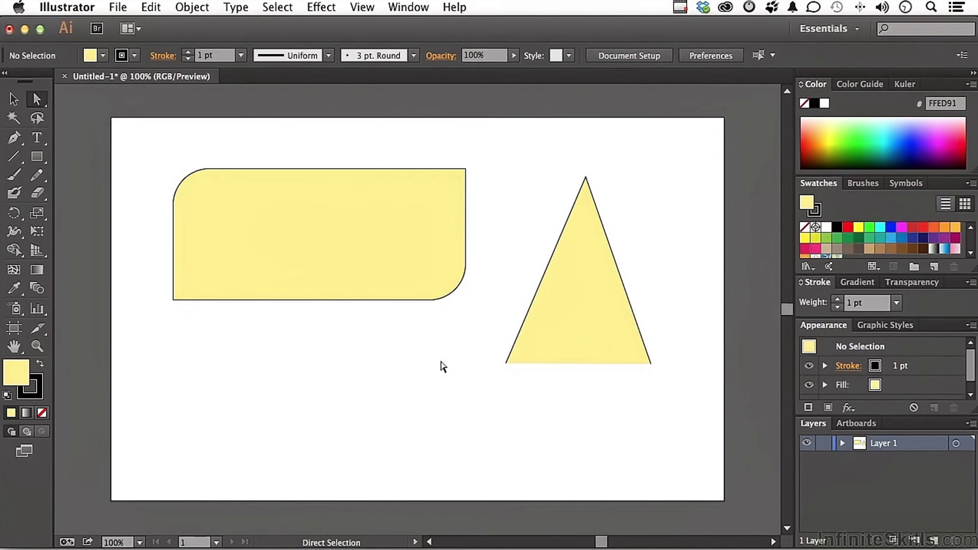
# - Round the triangle's apex to about 10.28 px and change its corner style to inverted round, trying chamfer on the way
pyautogui.click(551, 324)
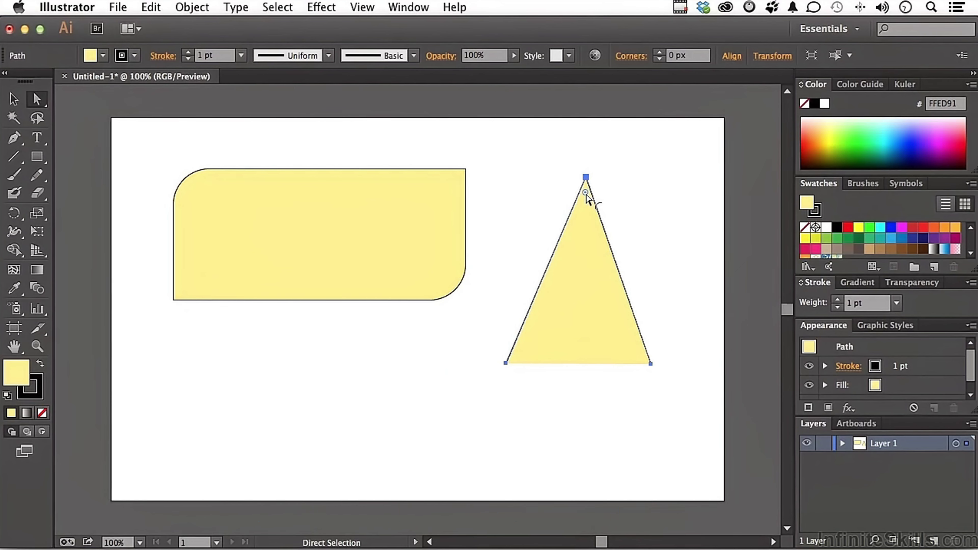
pyautogui.moveTo(586, 197); pyautogui.dragTo(588, 204)
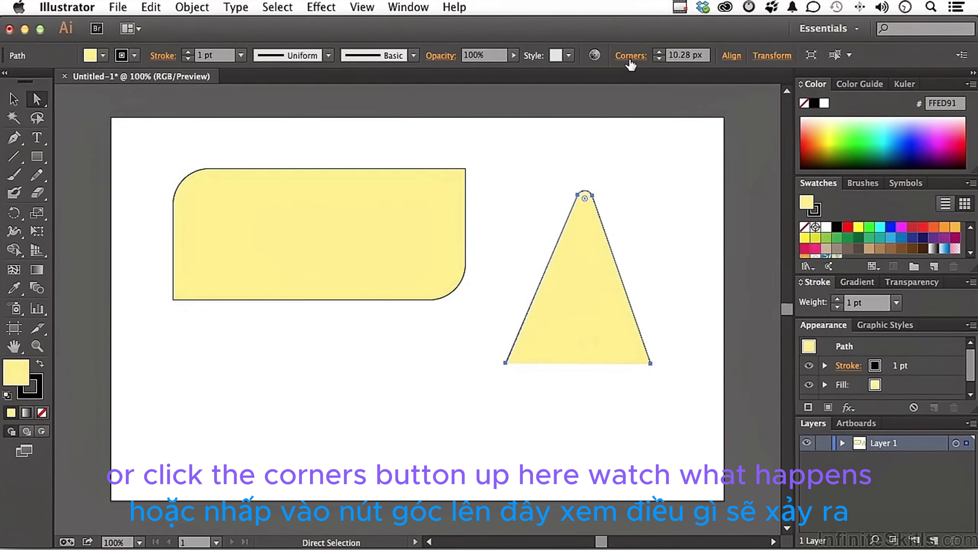
pyautogui.doubleClick(586, 201)
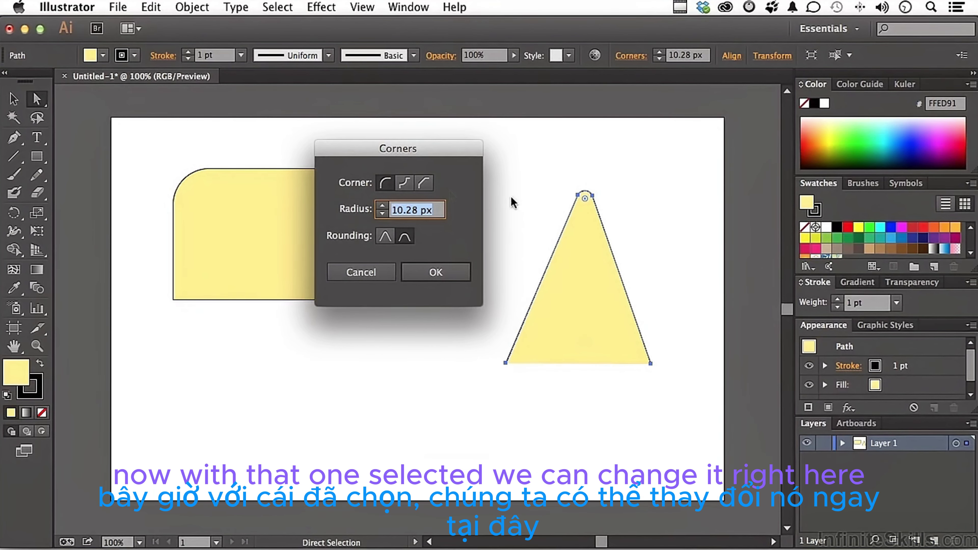
pyautogui.click(406, 184)
pyautogui.click(425, 184)
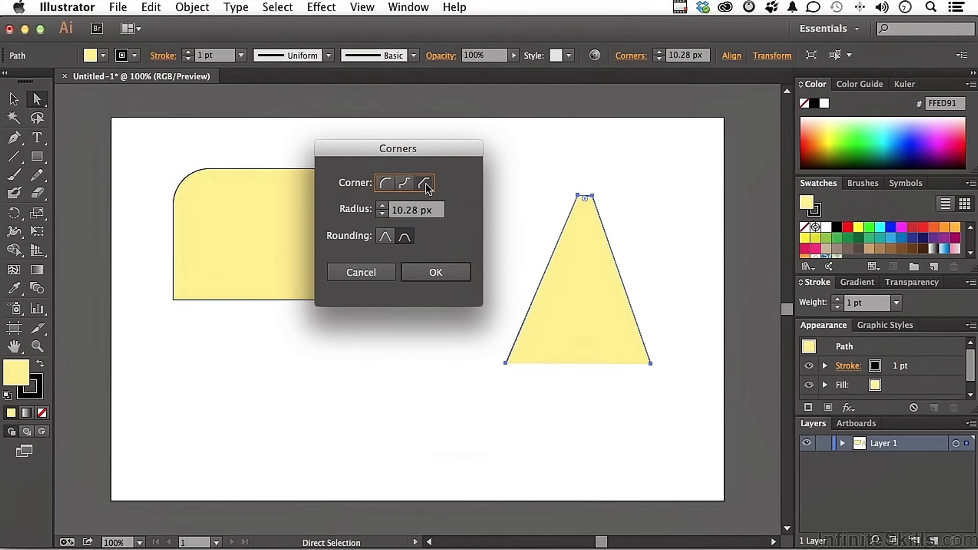
pyautogui.click(404, 183)
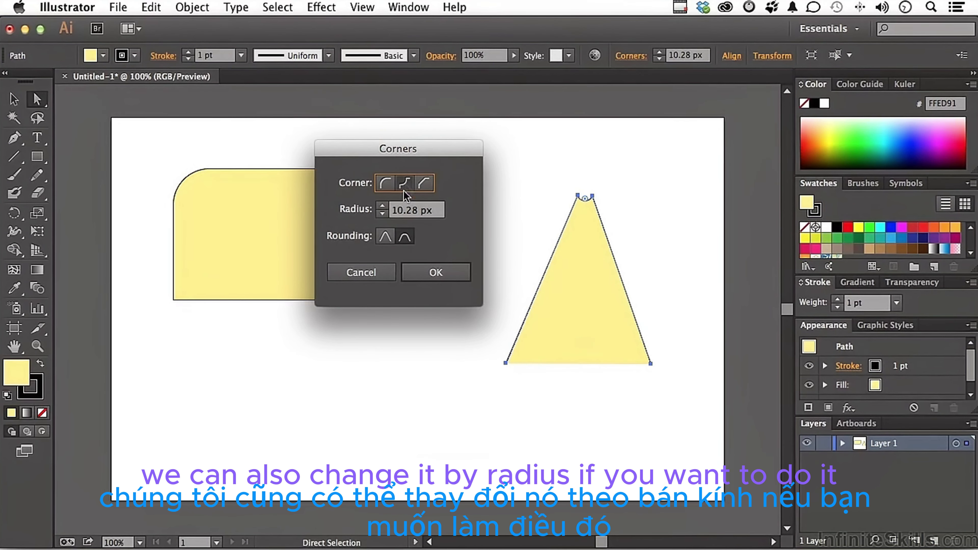
# - Set the apex's corner radius to 14 px, try both rounding options, and apply the corner settings
pyautogui.click(381, 205)
pyautogui.click(382, 204)
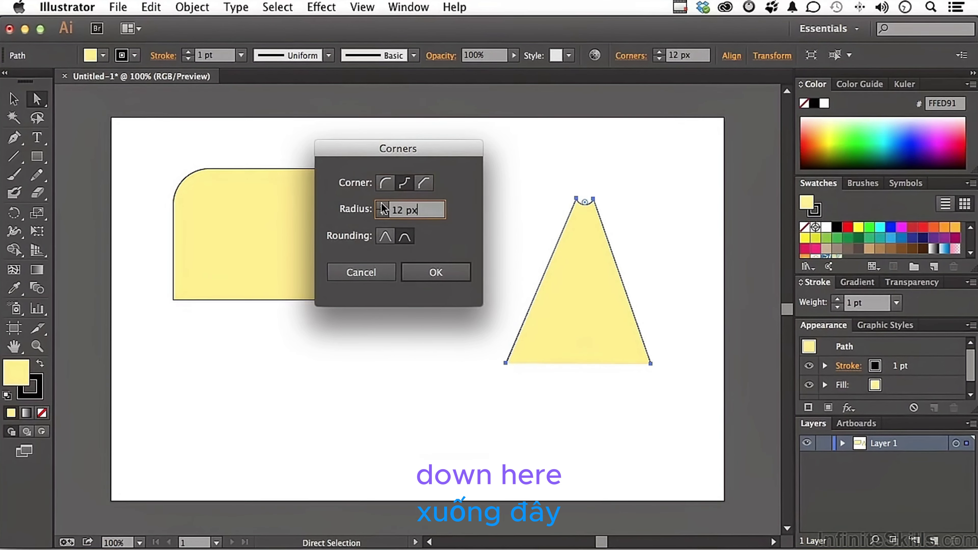
pyautogui.click(382, 204)
pyautogui.click(382, 205)
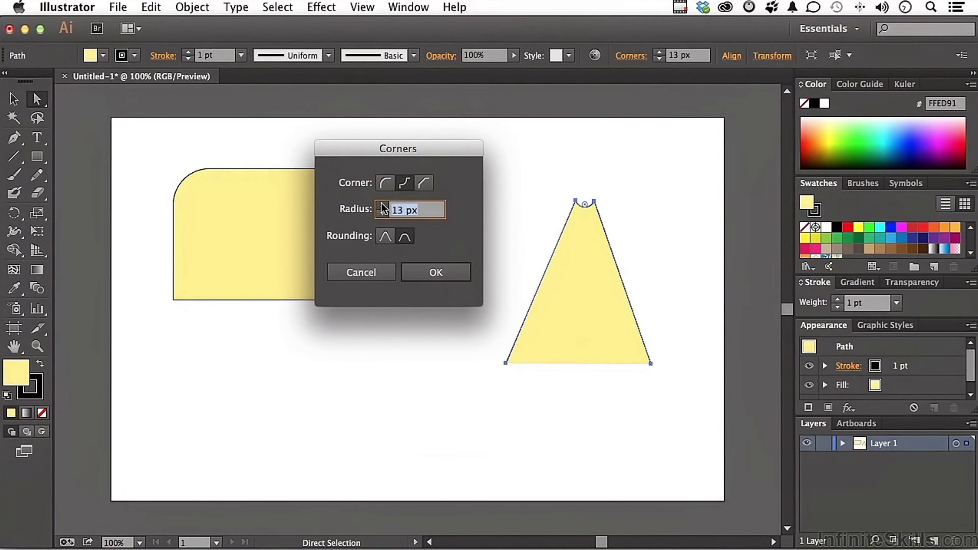
pyautogui.click(384, 237)
pyautogui.click(404, 237)
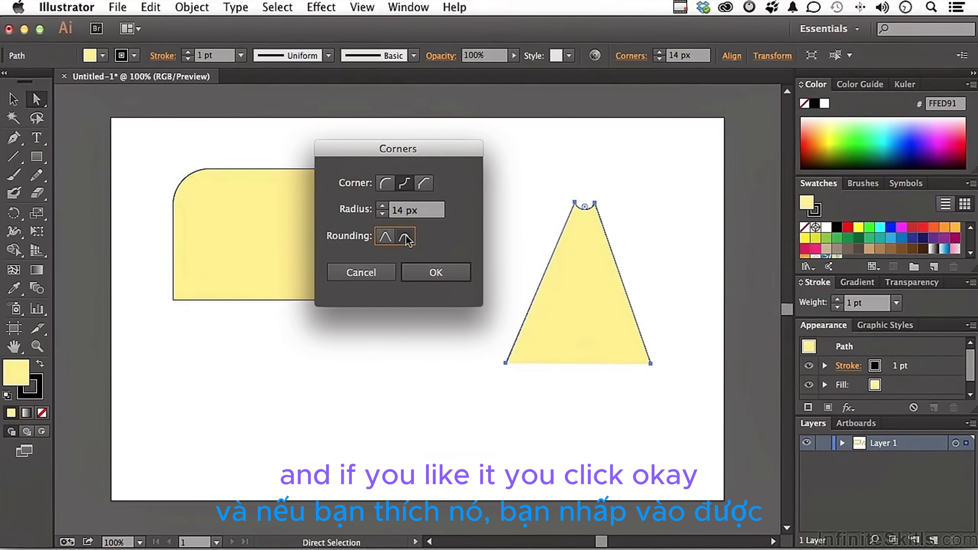
pyautogui.click(433, 275)
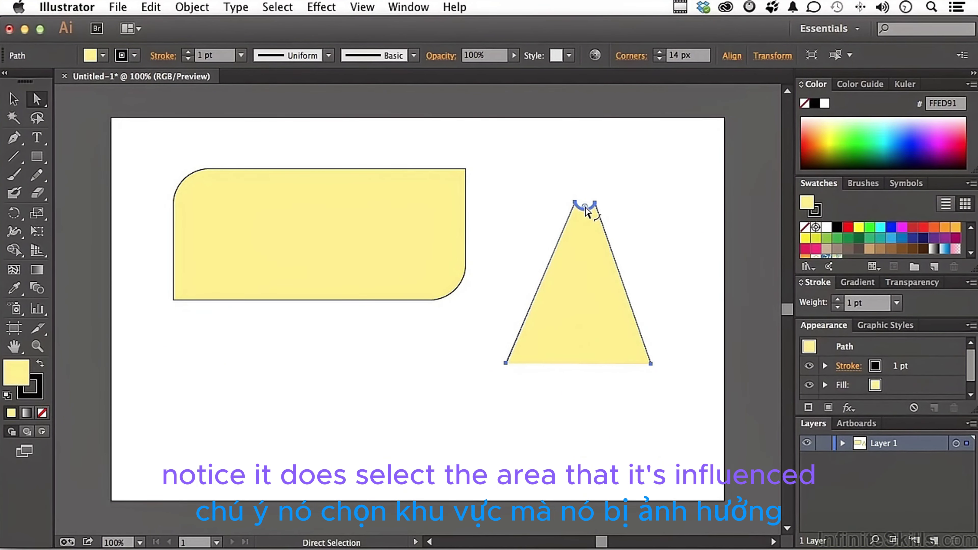
# - Enlarge the apex's corner radius to about 20.22 px and cycle through the chamfer, round and inverted round styles, ending on round
pyautogui.moveTo(585, 211); pyautogui.dragTo(584, 221)
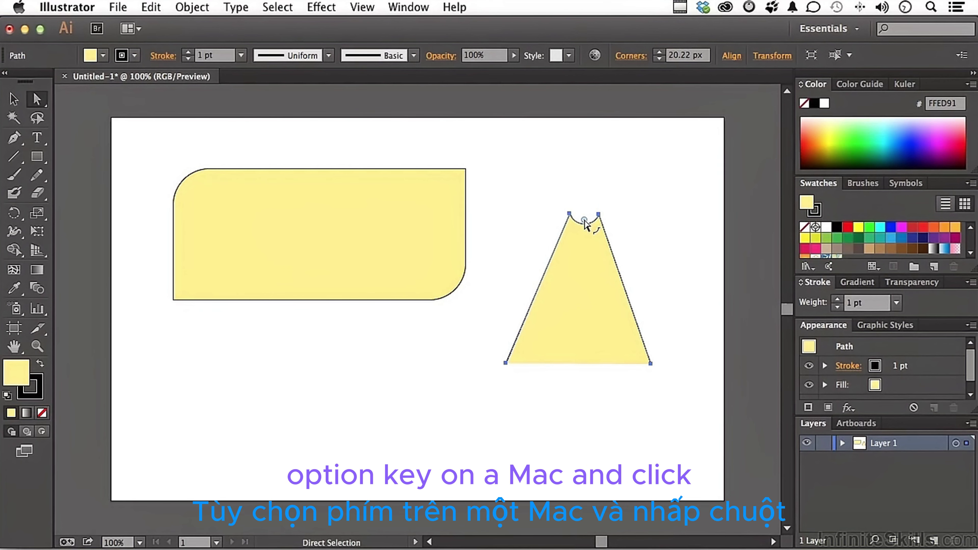
pyautogui.press('alt')
pyautogui.keyDown('alt'); pyautogui.click(585, 223); pyautogui.keyUp('alt')
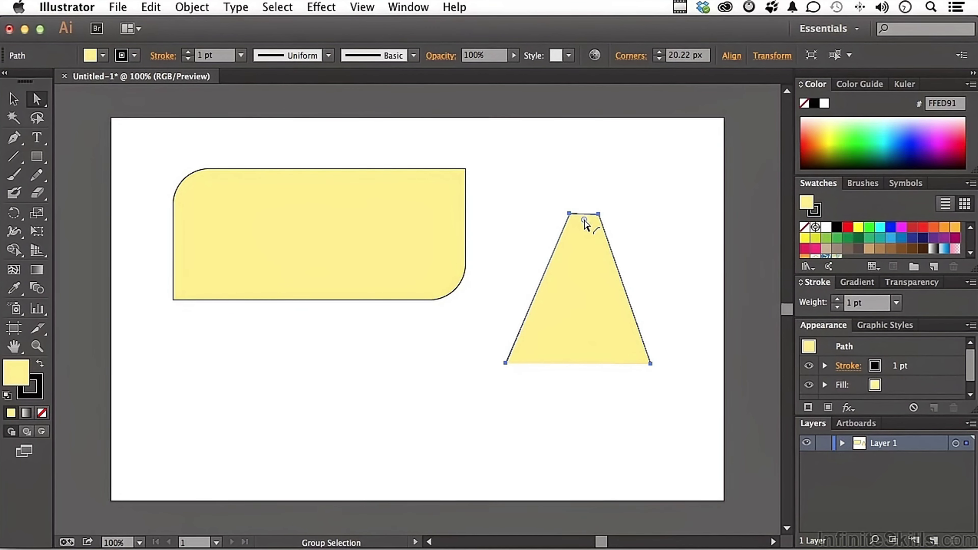
pyautogui.keyDown('alt'); pyautogui.click(585, 223); pyautogui.keyUp('alt')
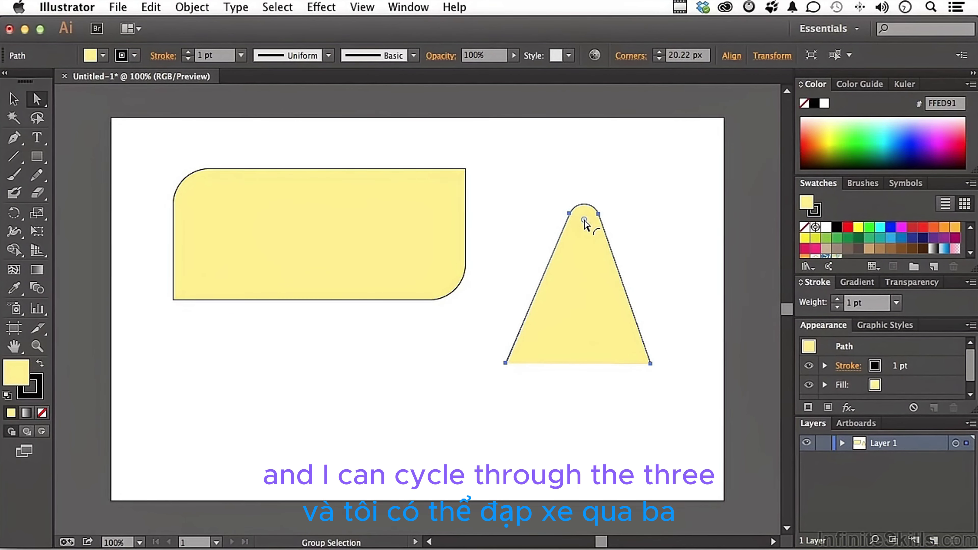
pyautogui.keyDown('alt'); pyautogui.click(585, 224); pyautogui.keyUp('alt')
pyautogui.keyDown('alt'); pyautogui.click(585, 223); pyautogui.keyUp('alt')
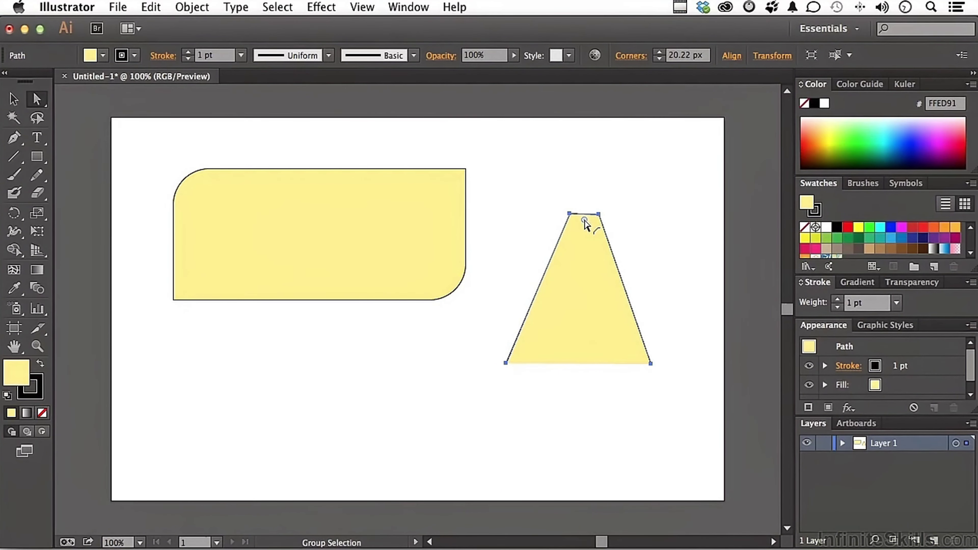
pyautogui.keyDown('alt'); pyautogui.click(585, 224); pyautogui.keyUp('alt')
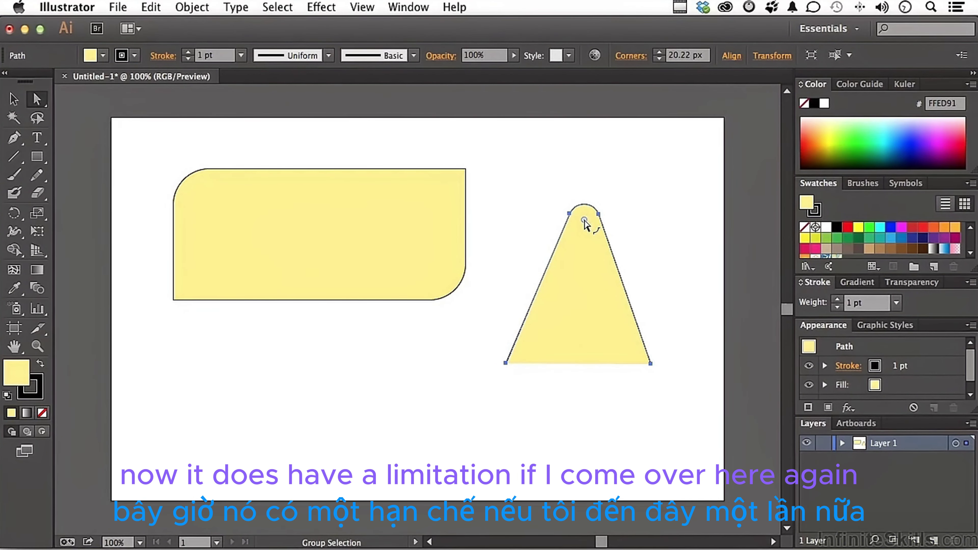
pyautogui.keyDown('alt'); pyautogui.click(585, 223); pyautogui.keyUp('alt')
pyautogui.keyDown('alt'); pyautogui.click(585, 224); pyautogui.keyUp('alt')
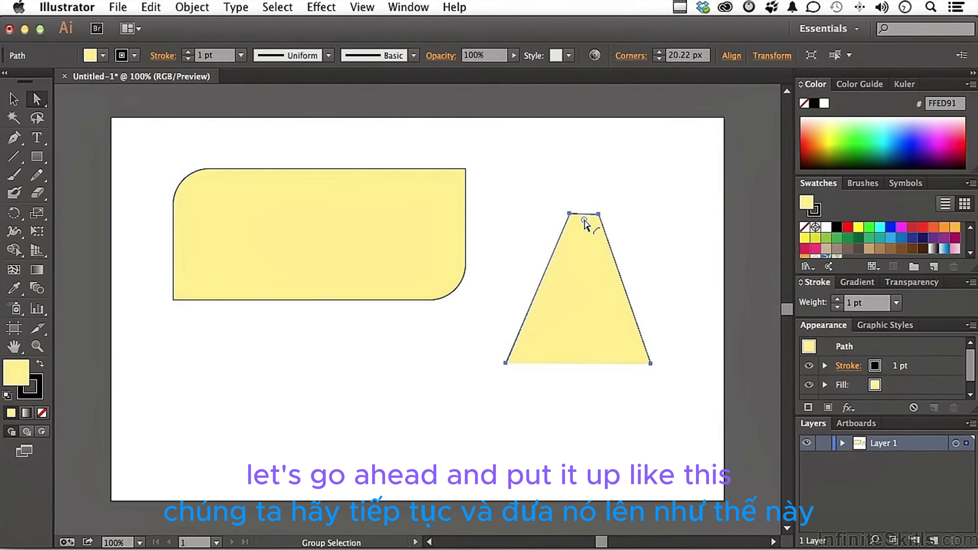
pyautogui.keyDown('alt'); pyautogui.click(584, 224); pyautogui.keyUp('alt')
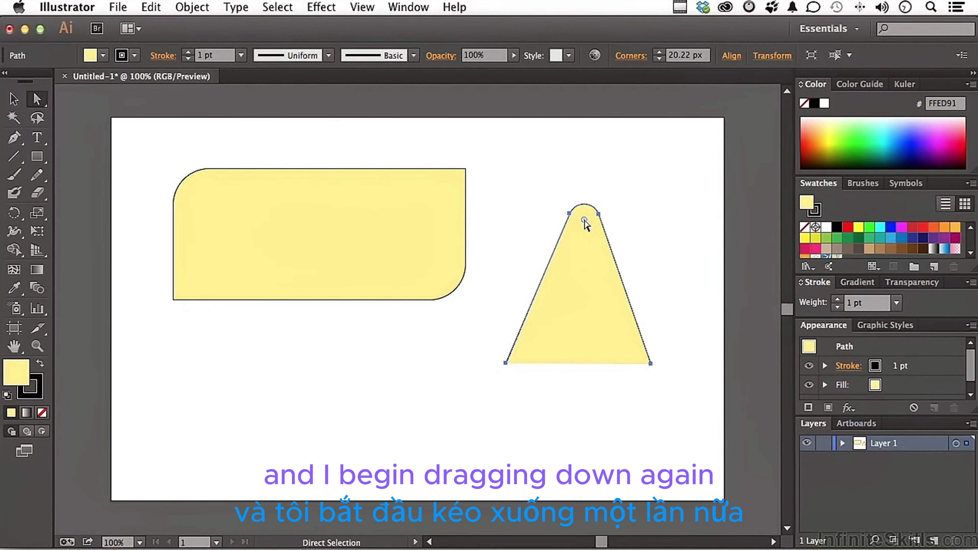
# - Stretch the apex's corner radius to its 99.16 px limit and bring it back to a sharp 0 px point
pyautogui.moveTo(584, 223); pyautogui.dragTo(593, 401)
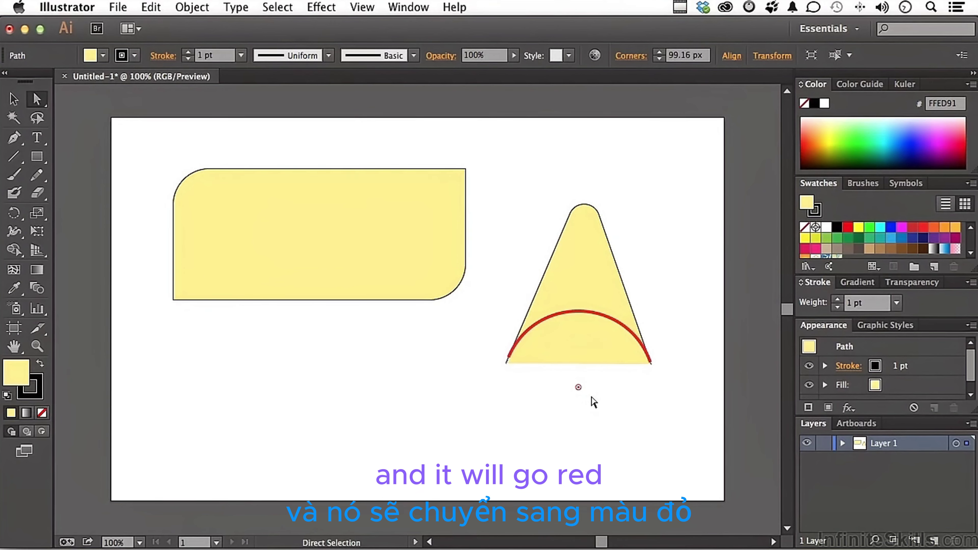
pyautogui.moveTo(593, 401); pyautogui.dragTo(588, 142)
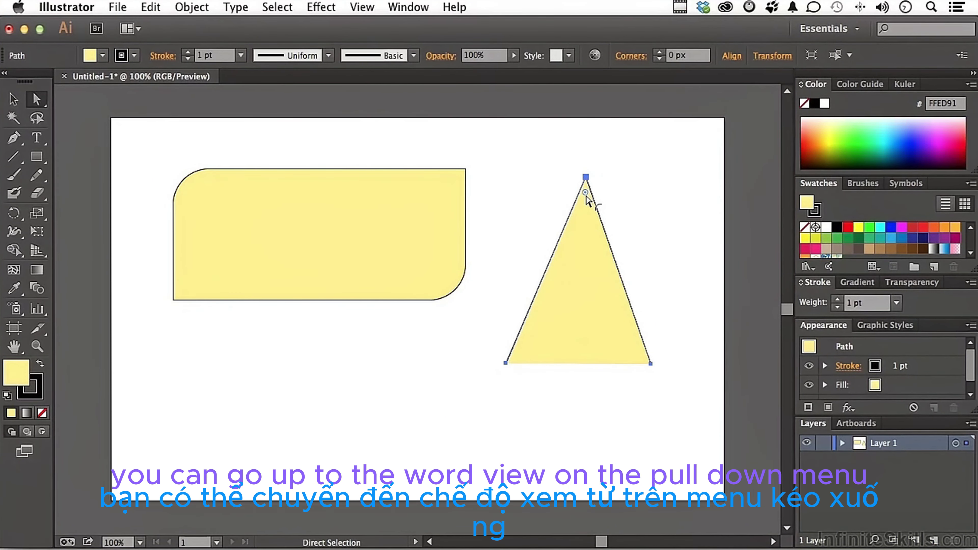
pyautogui.click(356, 7)
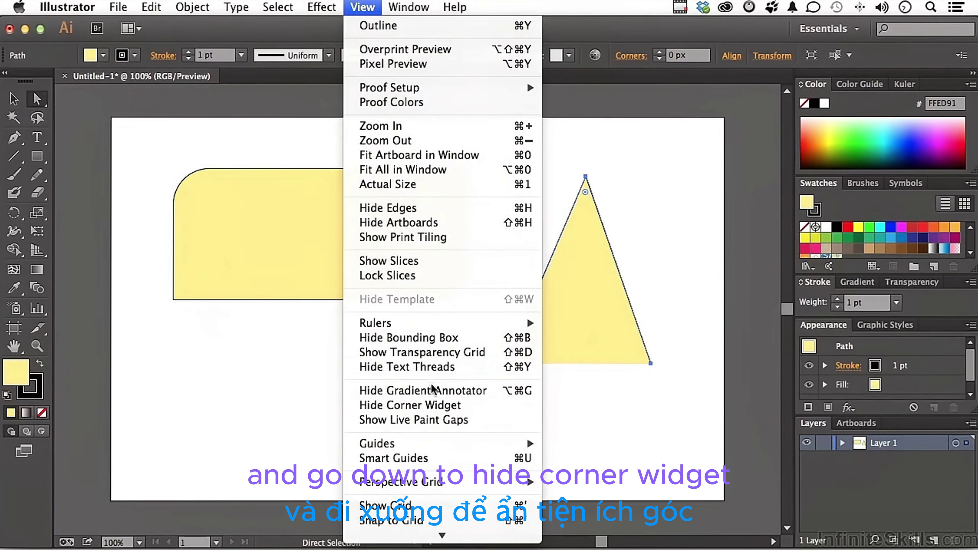
pyautogui.click(323, 404)
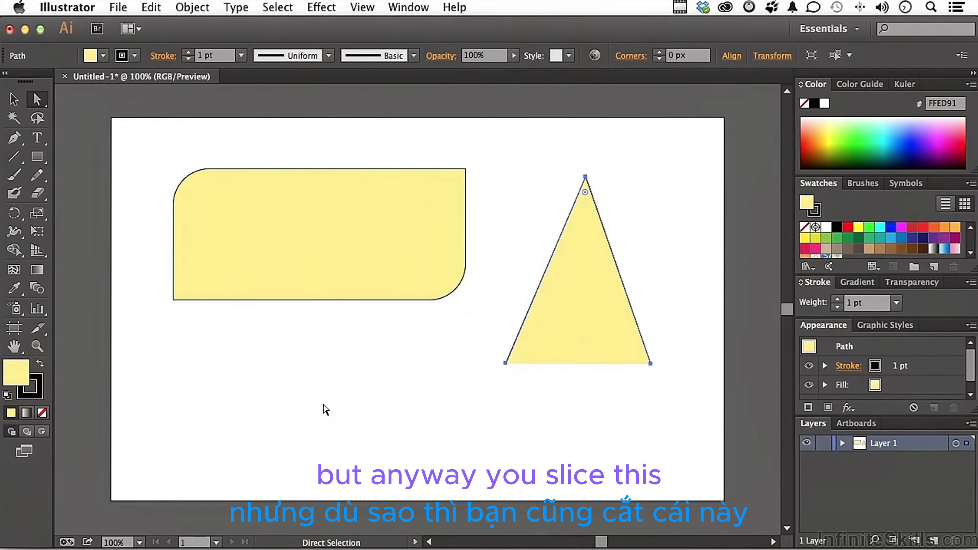
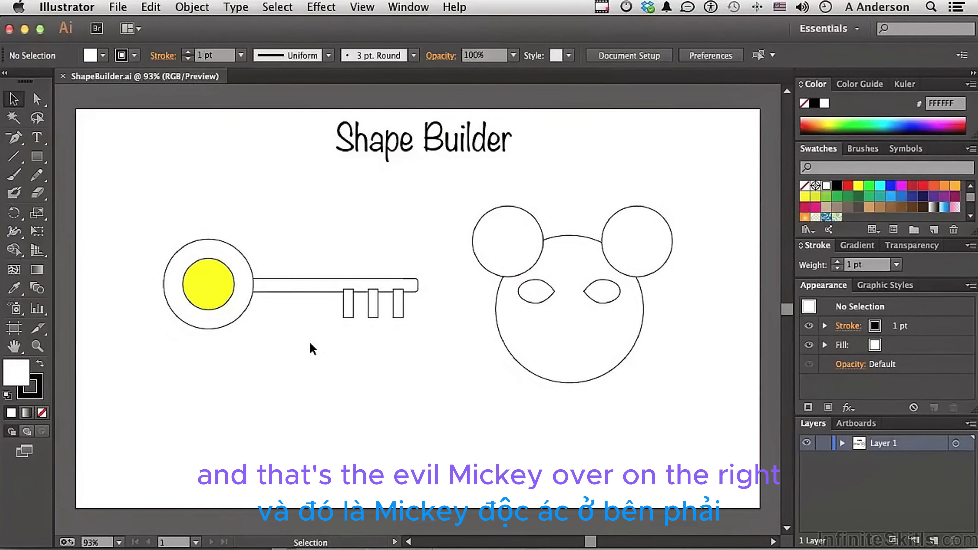
# - Select the key's pieces one at a time to examine its teeth, shaft, yellow inner circle and outer circle
pyautogui.click(345, 314)
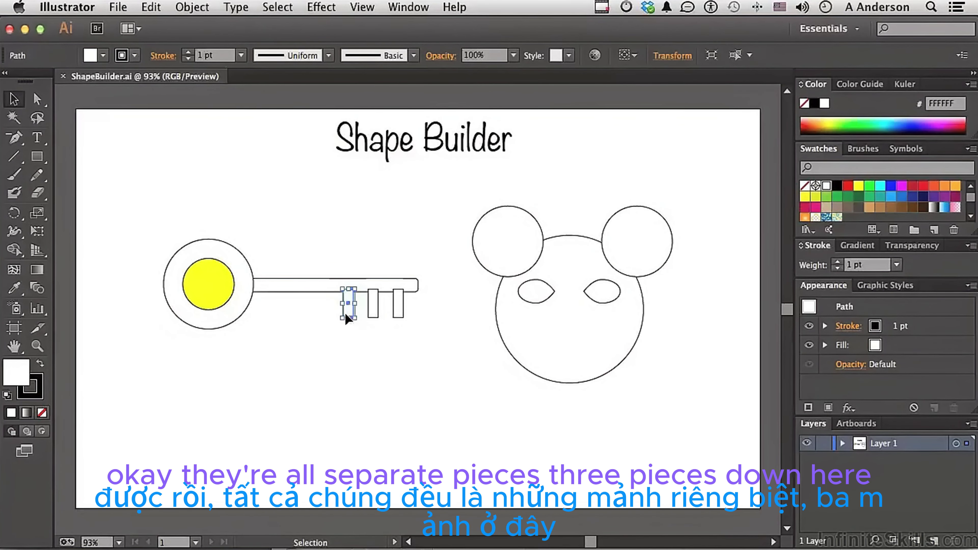
pyautogui.click(370, 312)
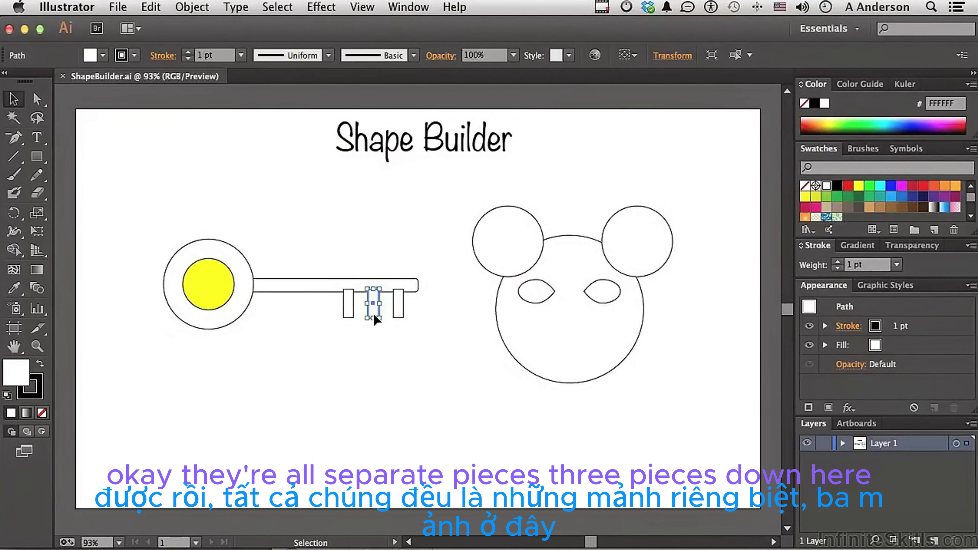
pyautogui.click(283, 292)
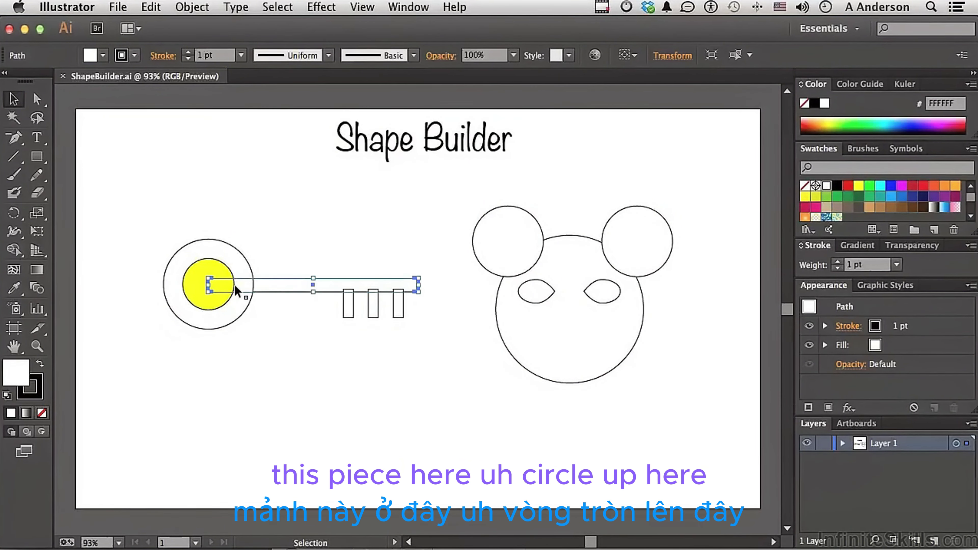
pyautogui.click(200, 266)
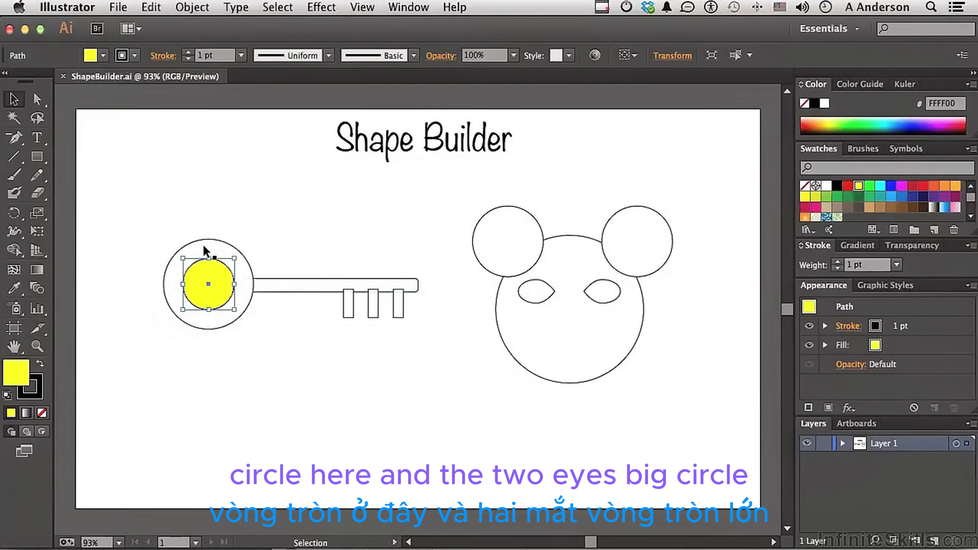
pyautogui.click(206, 251)
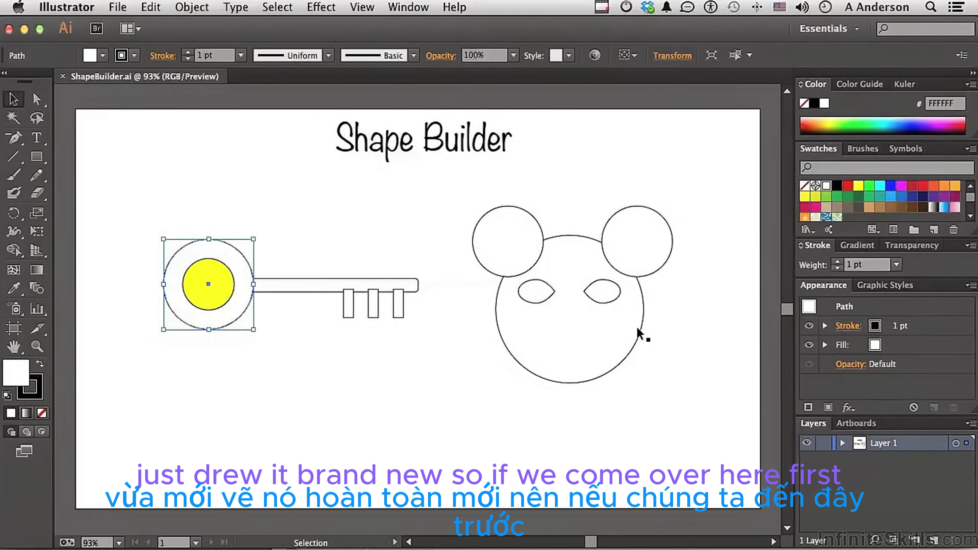
# - Select all of the key's shapes and merge the shaft with its three teeth using the Shape Builder Tool
pyautogui.moveTo(148, 208); pyautogui.dragTo(436, 374)
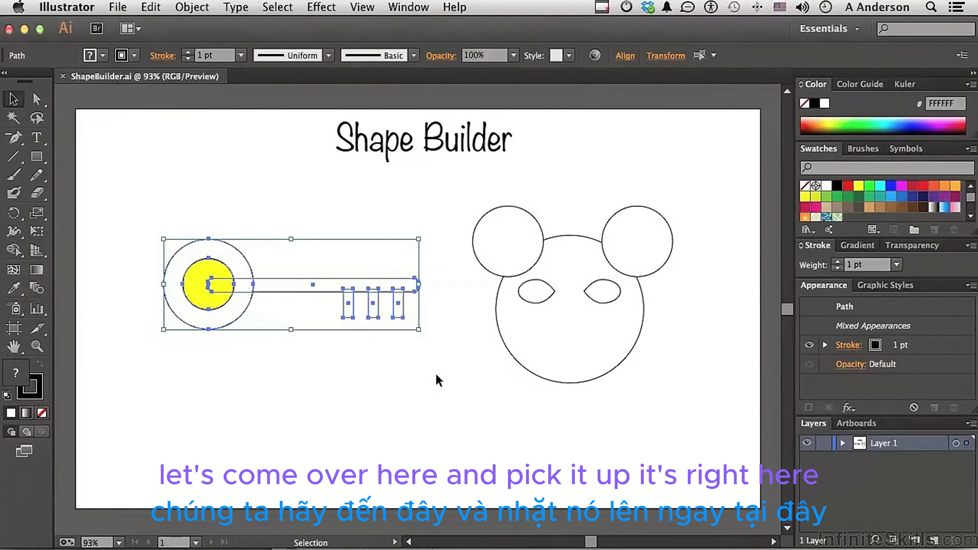
pyautogui.click(13, 250)
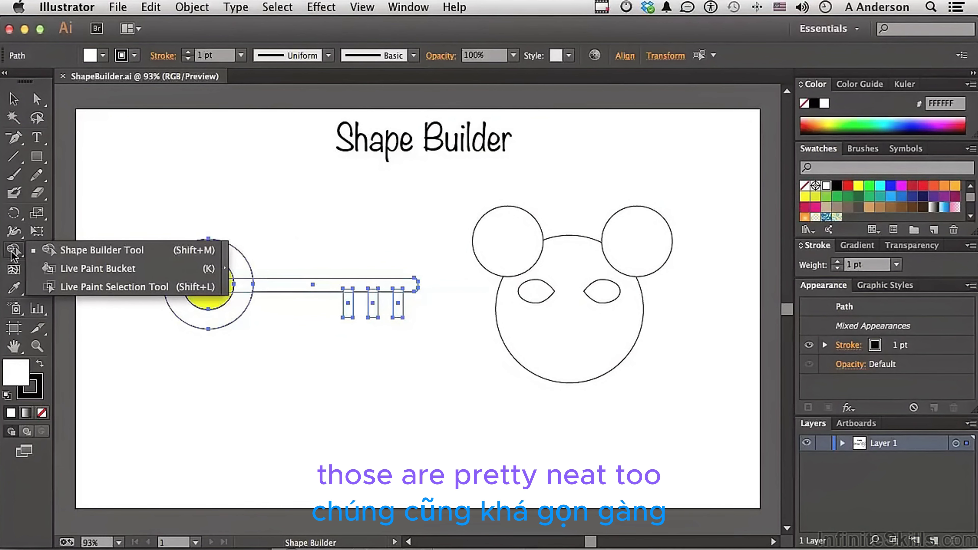
pyautogui.click(69, 250)
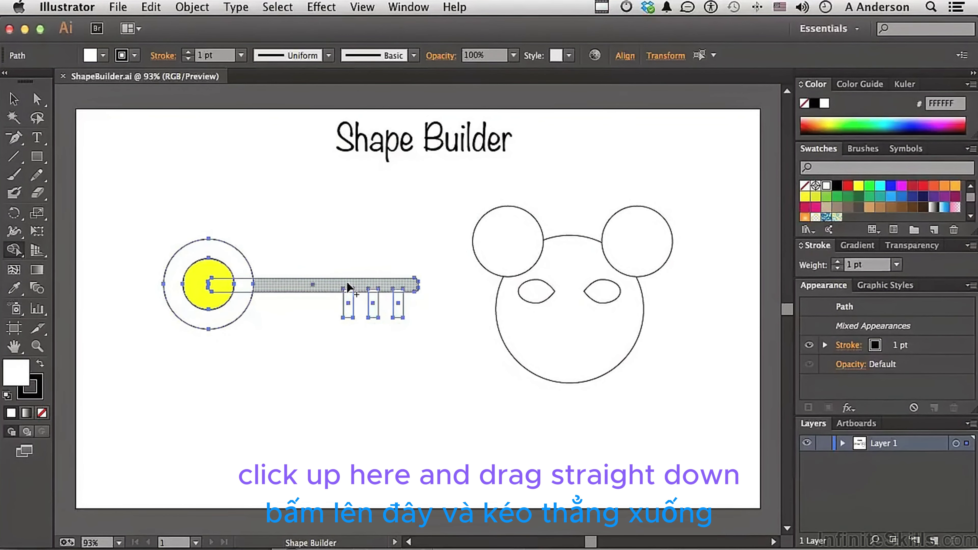
pyautogui.moveTo(348, 287)
pyautogui.mouseDown()
pyautogui.moveTo(348, 303)
pyautogui.moveTo(371, 291)
pyautogui.moveTo(371, 306)
pyautogui.moveTo(400, 304)
pyautogui.mouseUp()
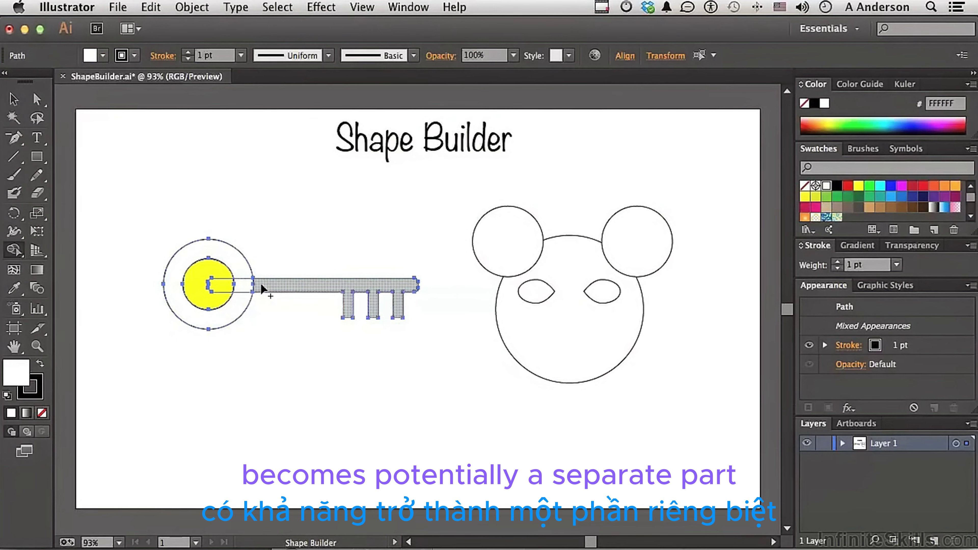
# - Remove the key's yellow inner circle, including the overlapping shaft end, and merge the outer ring with the shaft
pyautogui.keyDown('alt'); pyautogui.click(196, 284); pyautogui.keyUp('alt')
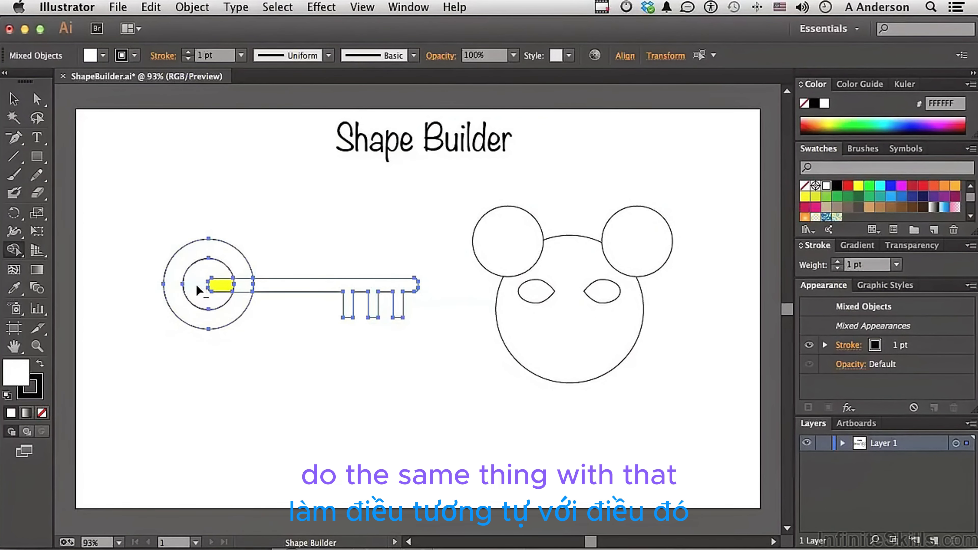
pyautogui.keyDown('alt'); pyautogui.click(219, 284); pyautogui.keyUp('alt')
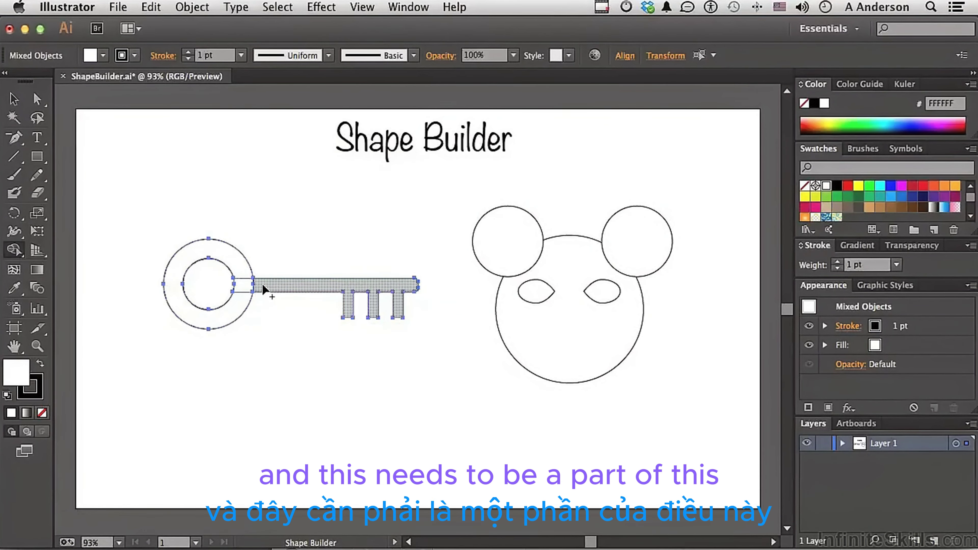
pyautogui.moveTo(239, 273)
pyautogui.mouseDown()
pyautogui.moveTo(239, 299)
pyautogui.moveTo(254, 284)
pyautogui.moveTo(246, 287)
pyautogui.mouseUp()
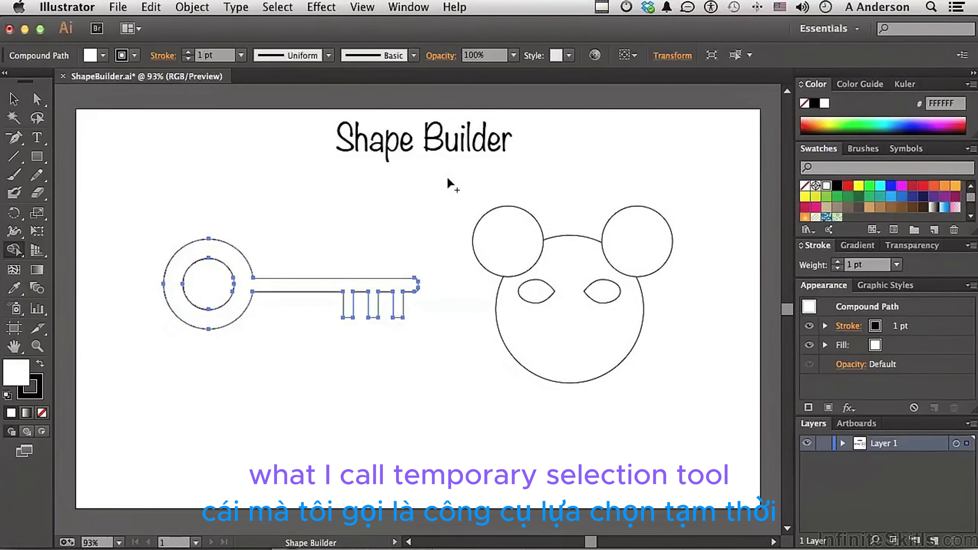
# - Select the mouse head shapes, cut out both eyes and merge both ears with the head using Shape Builder
pyautogui.press('super')
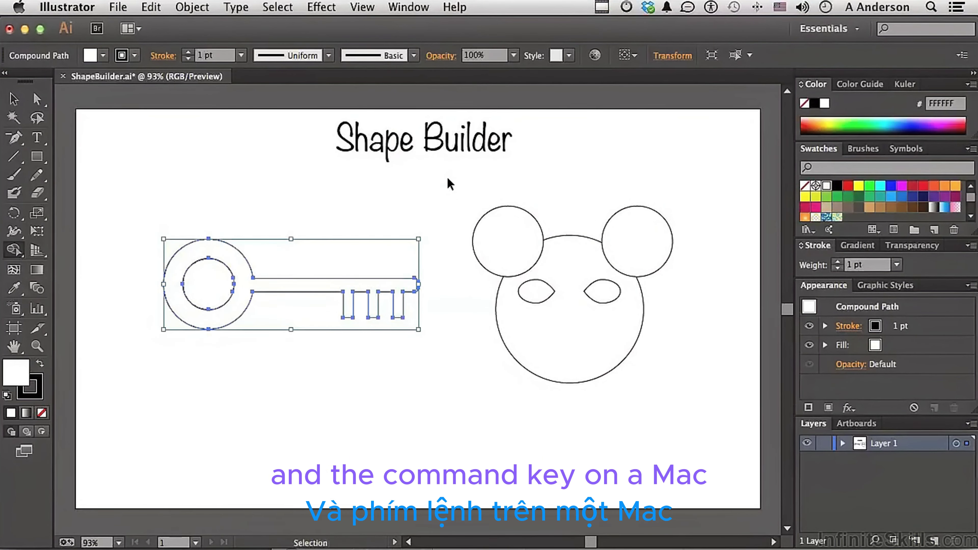
pyautogui.moveTo(447, 177); pyautogui.dragTo(699, 432)
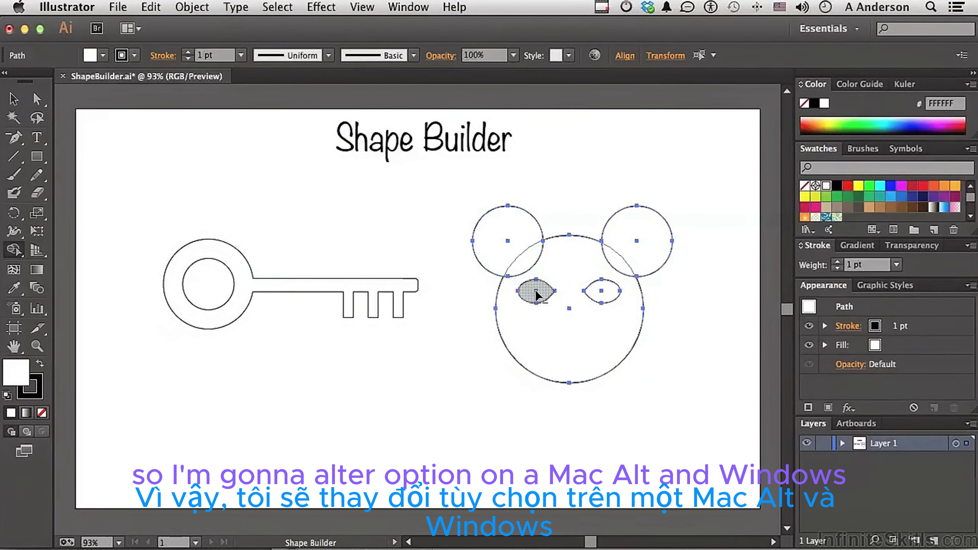
pyautogui.keyDown('alt'); pyautogui.click(537, 296); pyautogui.keyUp('alt')
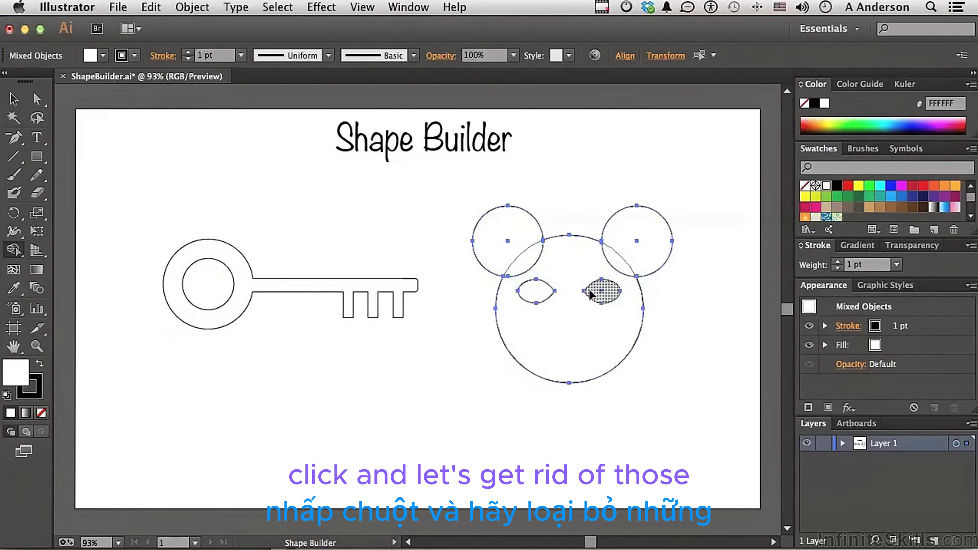
pyautogui.keyDown('alt'); pyautogui.click(602, 296); pyautogui.keyUp('alt')
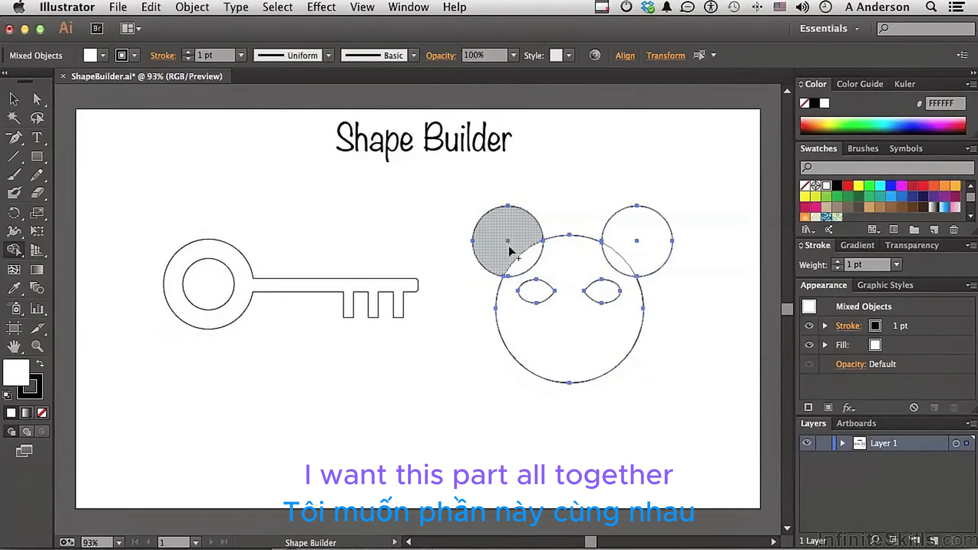
pyautogui.moveTo(517, 239); pyautogui.dragTo(550, 273)
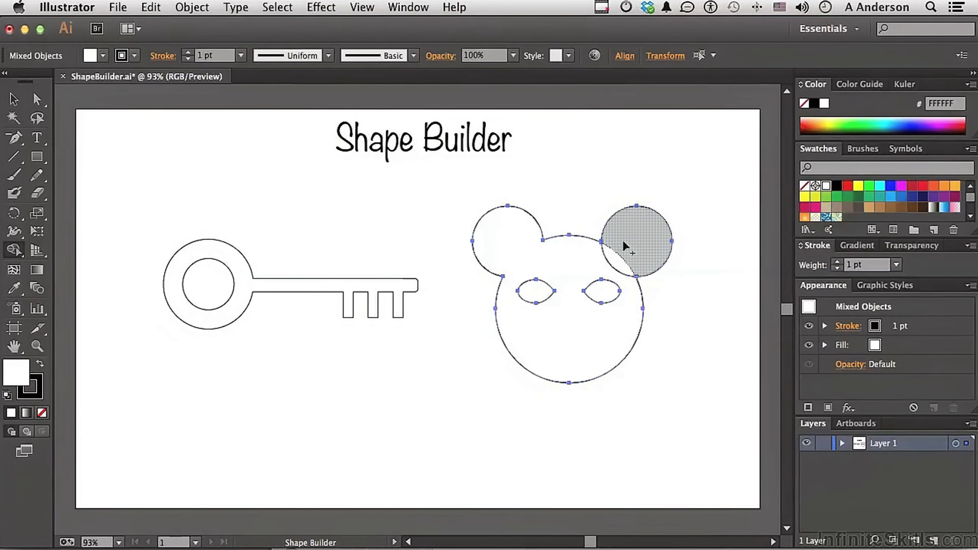
pyautogui.moveTo(628, 240); pyautogui.dragTo(591, 266)
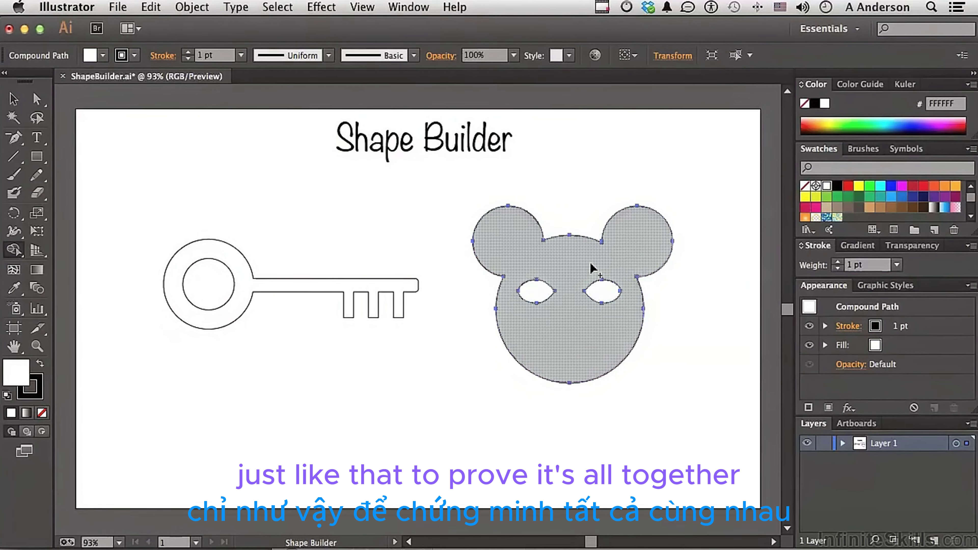
# - Fill the merged key with yellow and the mouse head with black, and deselect the artwork
pyautogui.click(13, 99)
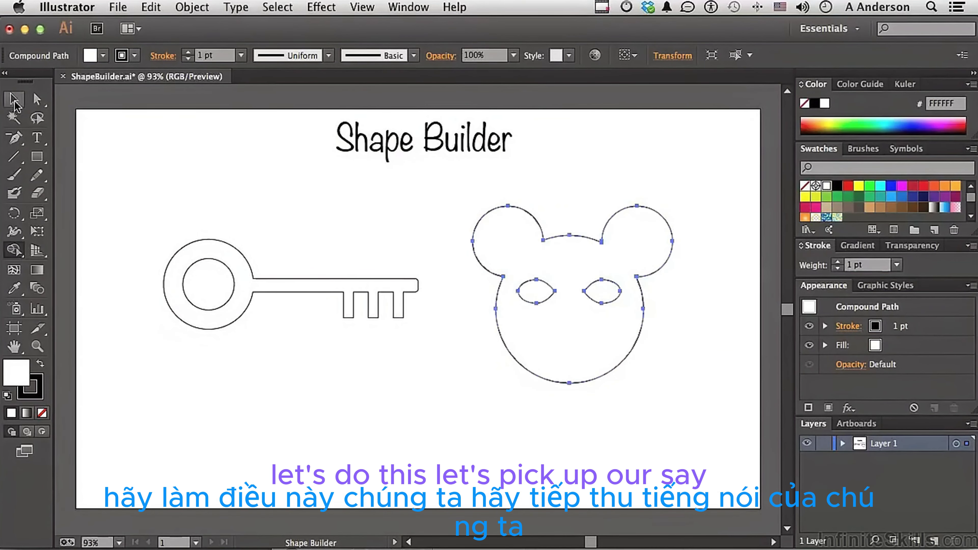
pyautogui.click(264, 288)
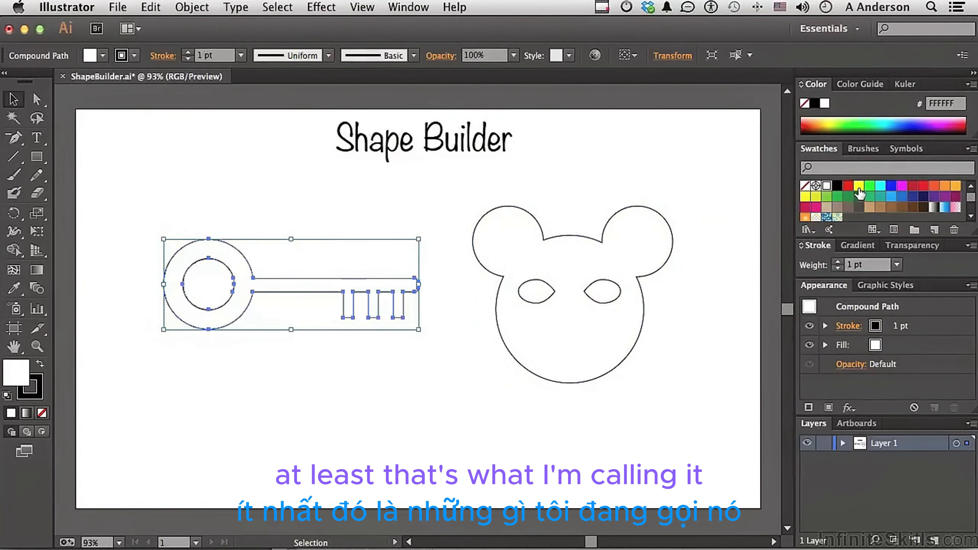
pyautogui.click(859, 187)
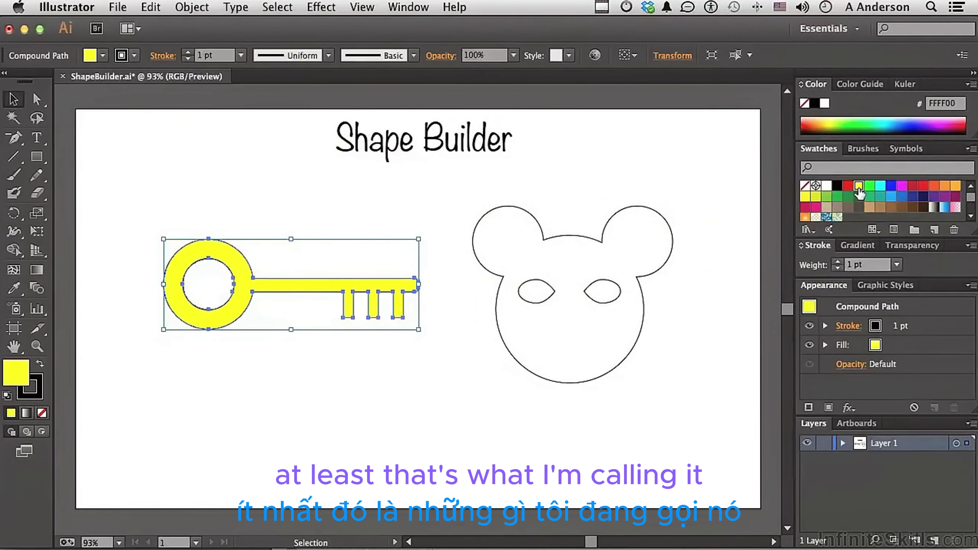
pyautogui.click(591, 348)
pyautogui.click(837, 186)
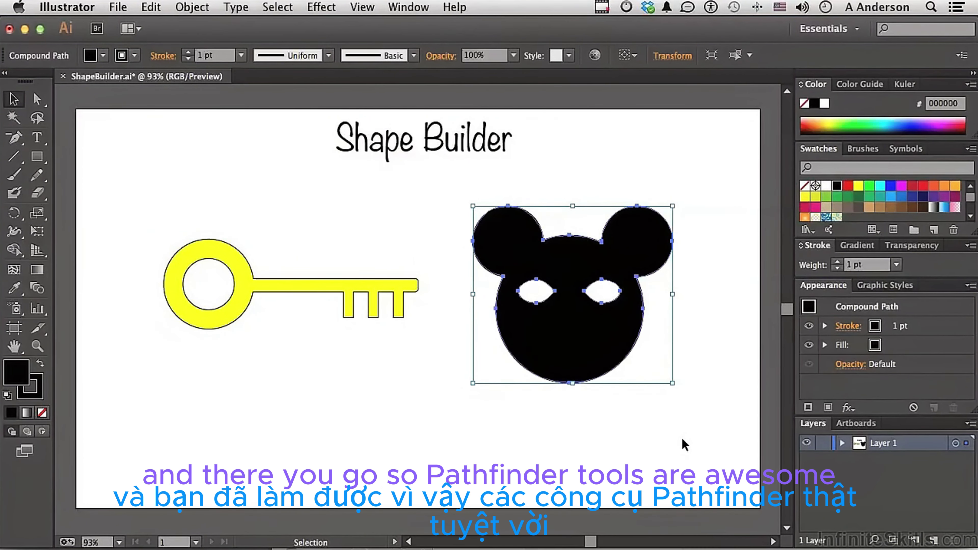
pyautogui.click(682, 439)
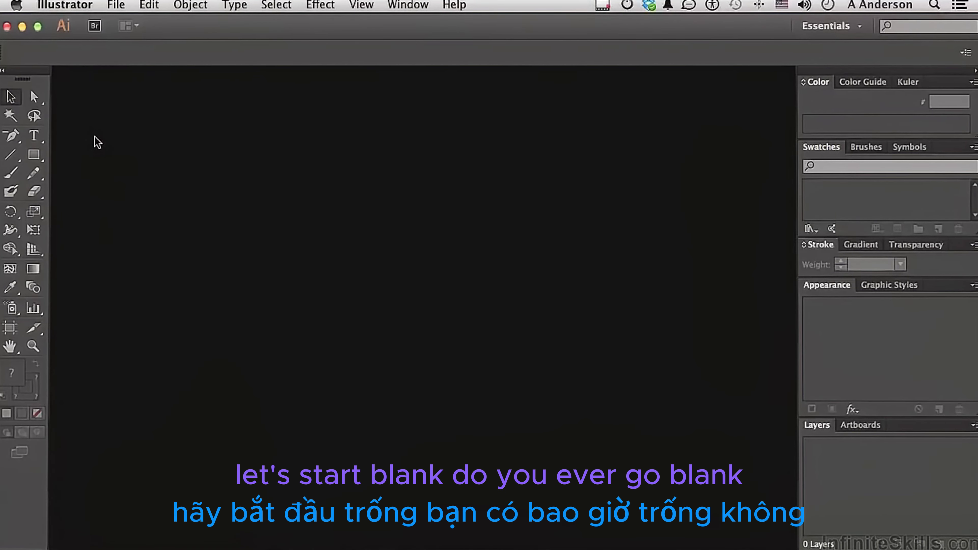
# - Create a new Web document with one 960 x 560 px artboard
pyautogui.click(114, 4)
pyautogui.click(121, 24)
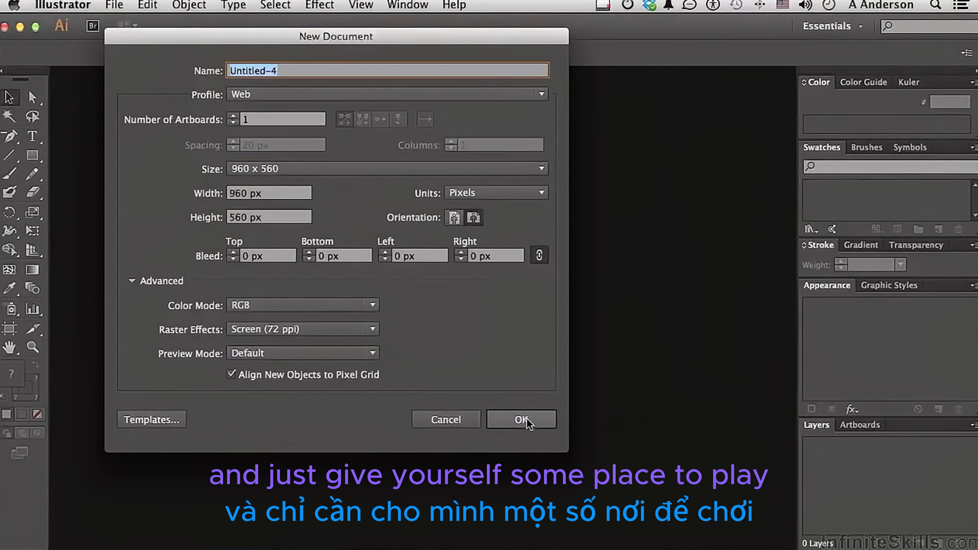
pyautogui.click(522, 420)
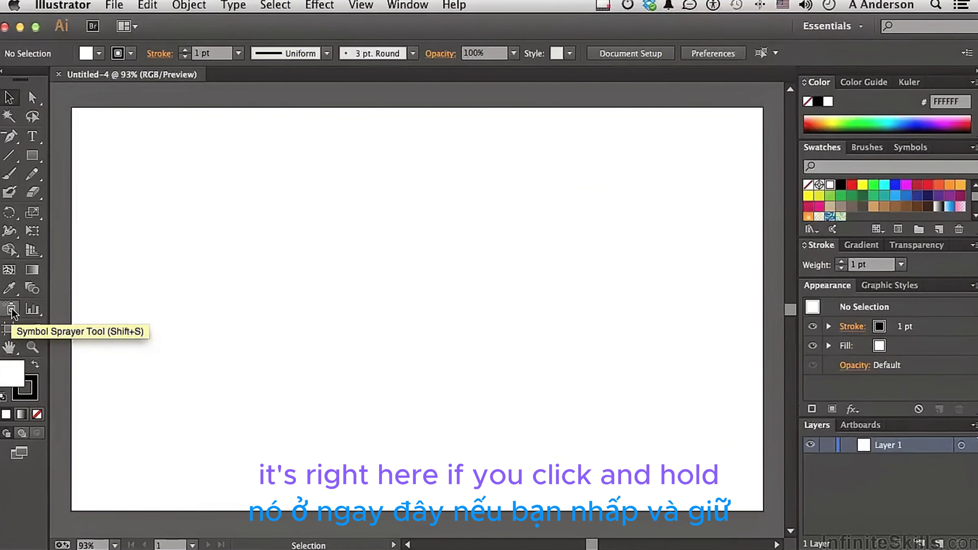
# - Tear off the Symbol Sprayer tool group near the artboard's upper edge and float the Symbols panel, enlarged to show every symbol
pyautogui.moveTo(12, 311)
pyautogui.mouseDown()
pyautogui.moveTo(120, 327)
pyautogui.moveTo(134, 458)
pyautogui.moveTo(262, 455)
pyautogui.moveTo(256, 387)
pyautogui.moveTo(207, 374)
pyautogui.mouseUp()
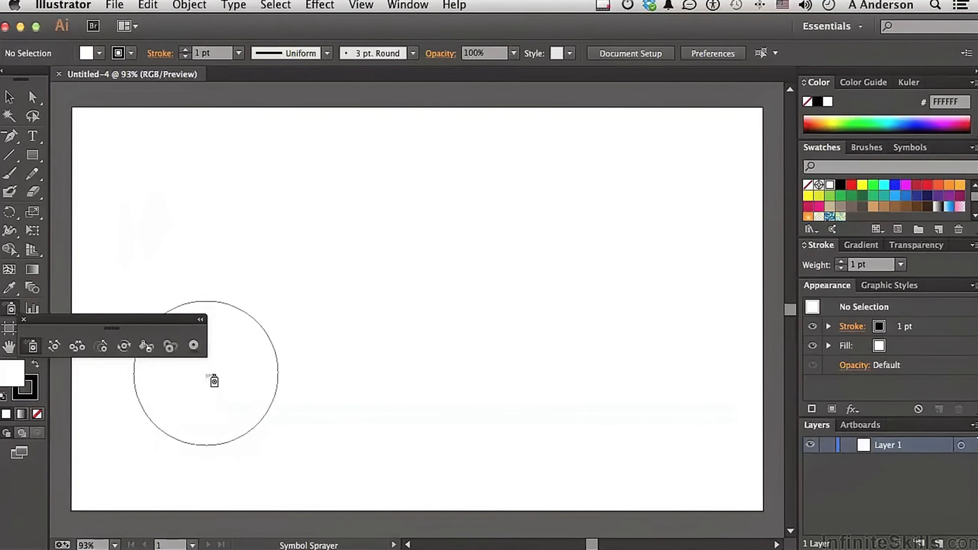
pyautogui.moveTo(162, 327); pyautogui.dragTo(349, 97)
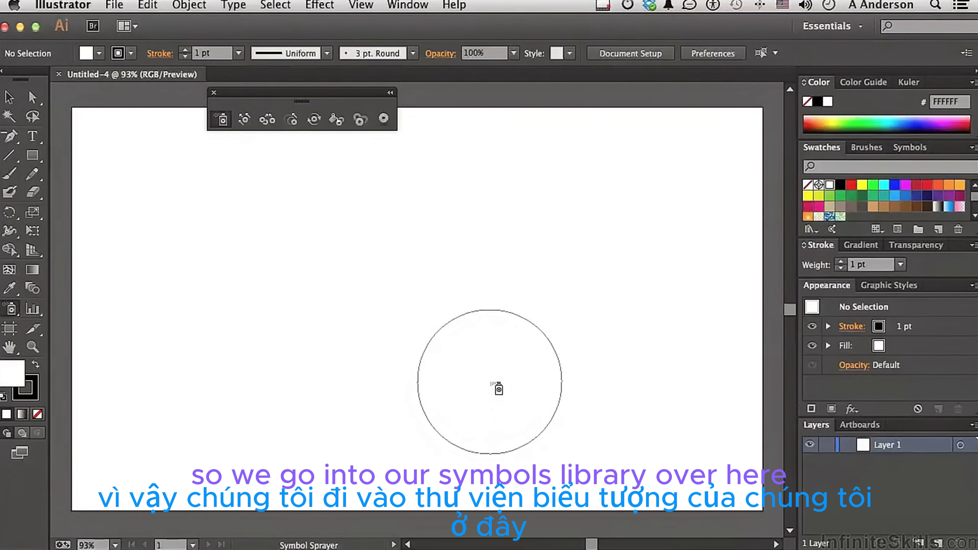
pyautogui.click(909, 148)
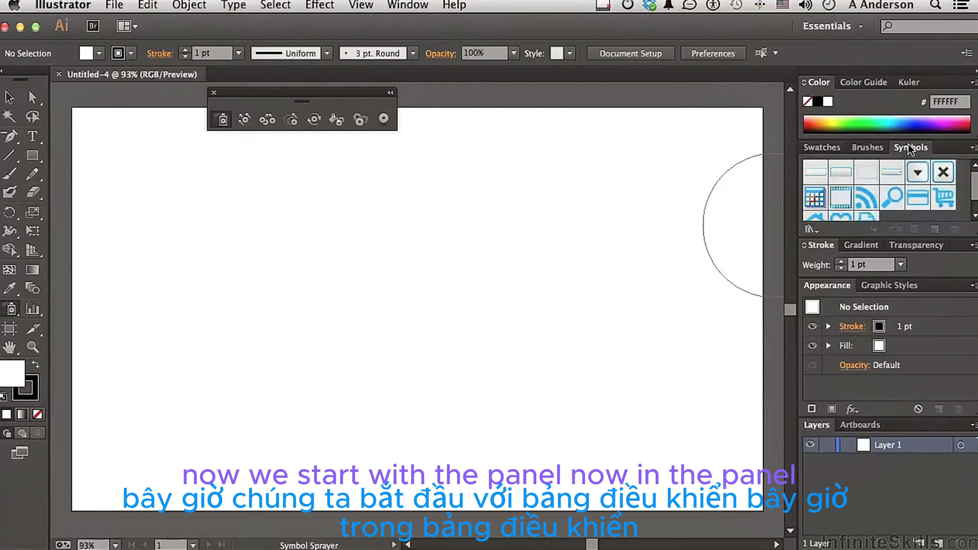
pyautogui.moveTo(909, 148)
pyautogui.mouseDown()
pyautogui.moveTo(656, 121)
pyautogui.moveTo(610, 102)
pyautogui.moveTo(612, 93)
pyautogui.mouseUp()
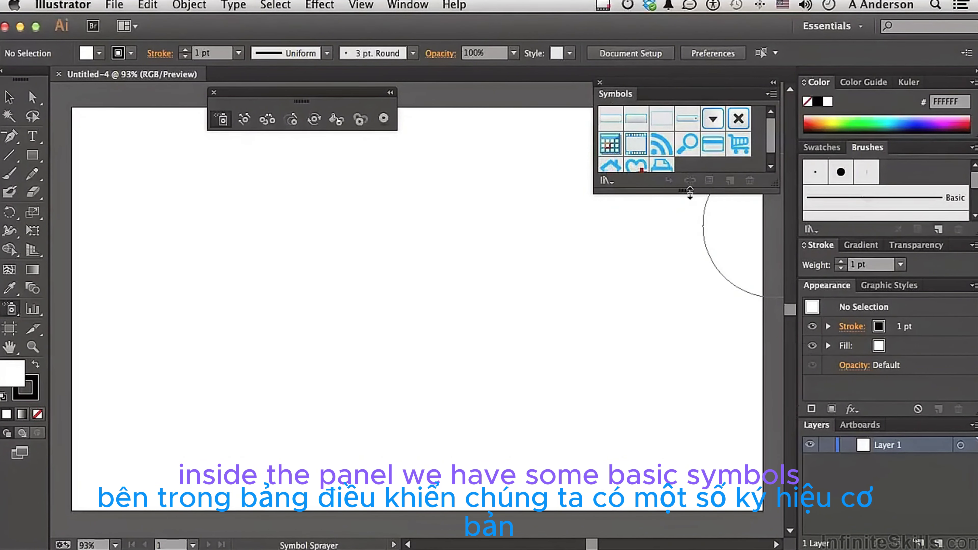
pyautogui.moveTo(690, 191); pyautogui.dragTo(690, 216)
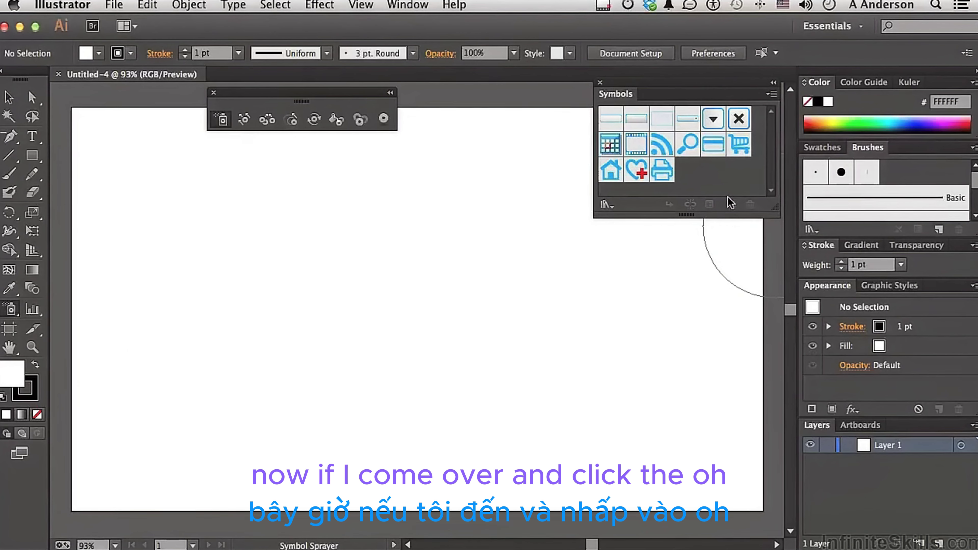
# - Spray magnifying glass symbols across the artboard with the Symbol Sprayer and delete the sprayed set
pyautogui.click(688, 145)
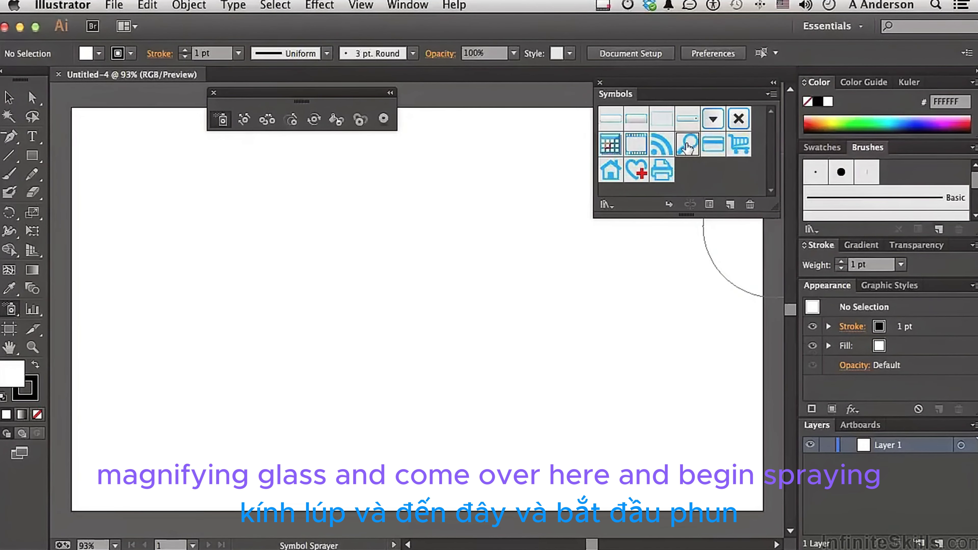
pyautogui.moveTo(251, 288)
pyautogui.mouseDown()
pyautogui.moveTo(292, 346)
pyautogui.moveTo(390, 350)
pyautogui.moveTo(421, 287)
pyautogui.moveTo(342, 265)
pyautogui.moveTo(354, 298)
pyautogui.moveTo(216, 221)
pyautogui.moveTo(380, 297)
pyautogui.moveTo(515, 271)
pyautogui.moveTo(326, 327)
pyautogui.moveTo(319, 309)
pyautogui.moveTo(394, 346)
pyautogui.moveTo(354, 294)
pyautogui.moveTo(280, 287)
pyautogui.moveTo(390, 344)
pyautogui.moveTo(405, 290)
pyautogui.moveTo(436, 311)
pyautogui.moveTo(539, 220)
pyautogui.mouseUp()
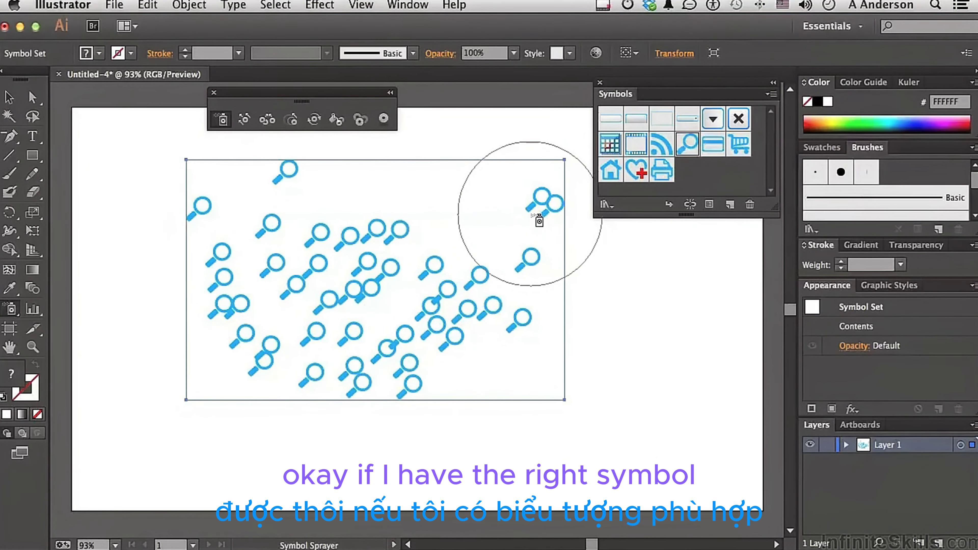
pyautogui.press('Delete')
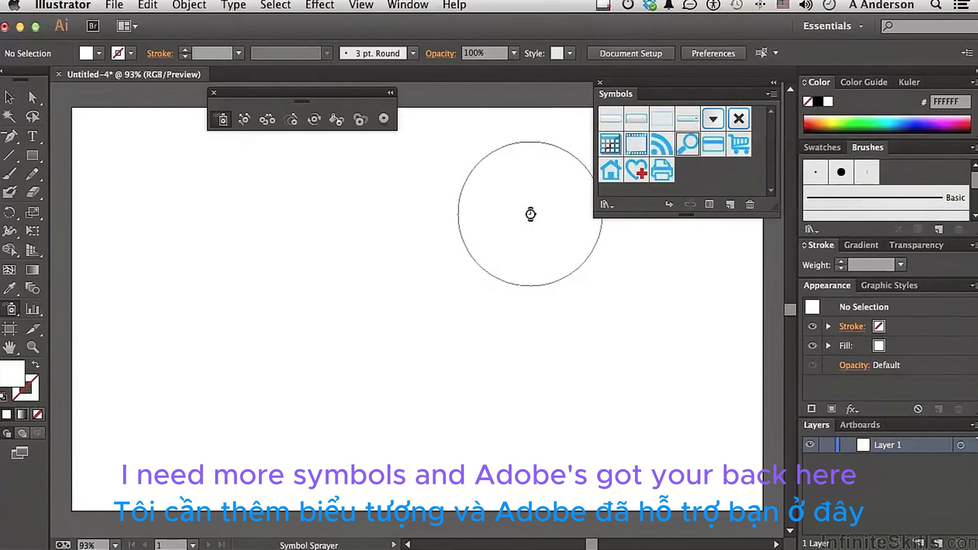
# - Open the Flowers symbol library
pyautogui.click(604, 204)
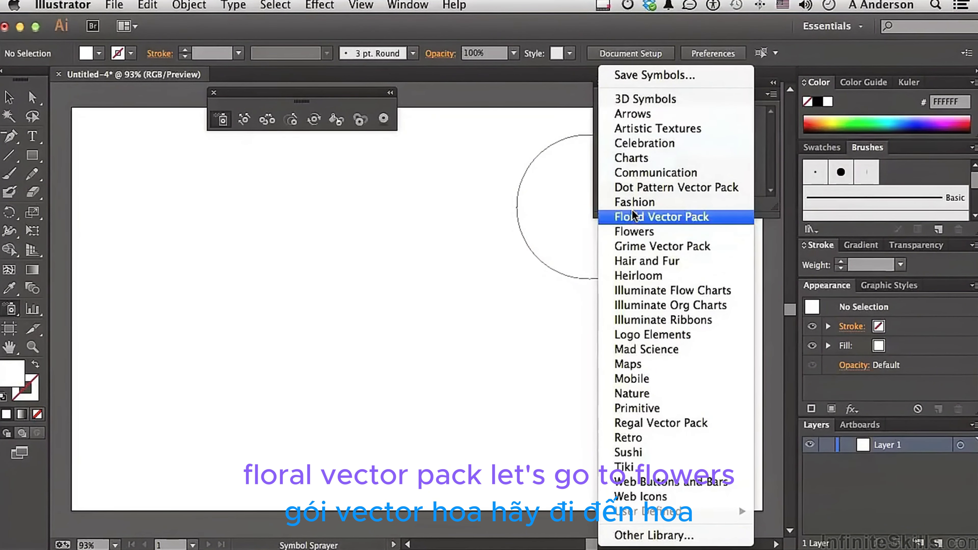
pyautogui.click(632, 232)
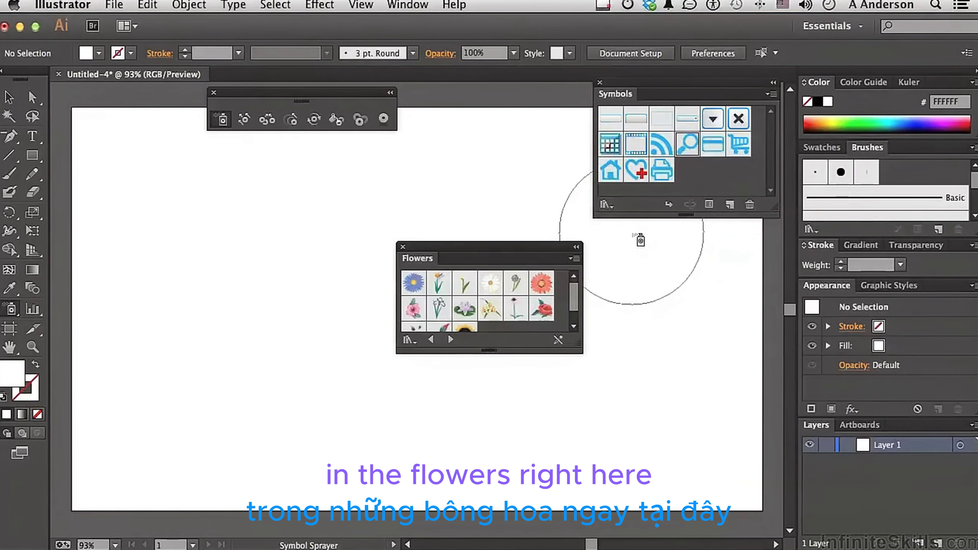
# - Enlarge the Flowers library to show all flowers, add the red rose, orange daisy and blue flower to the document's symbols, and close the library
pyautogui.moveTo(514, 248); pyautogui.dragTo(595, 268)
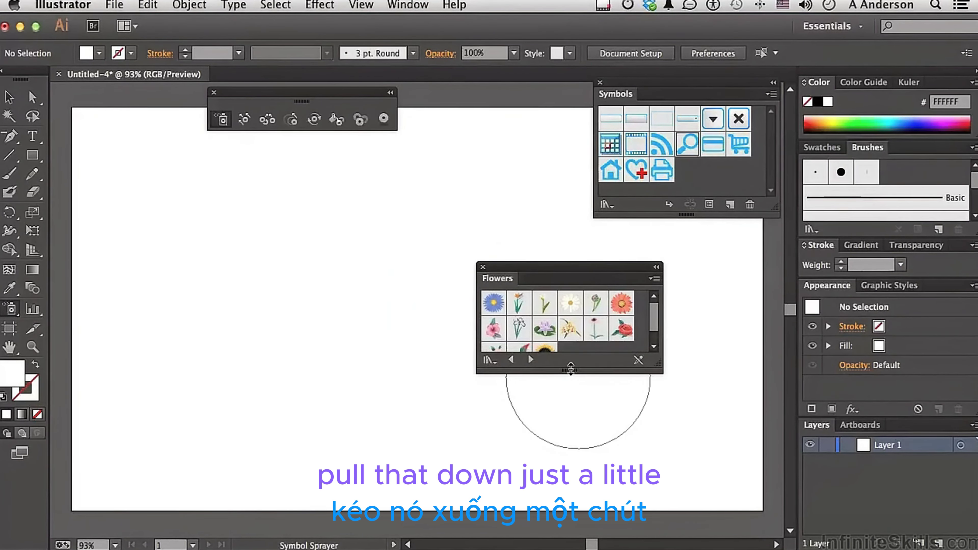
pyautogui.moveTo(570, 369); pyautogui.dragTo(569, 393)
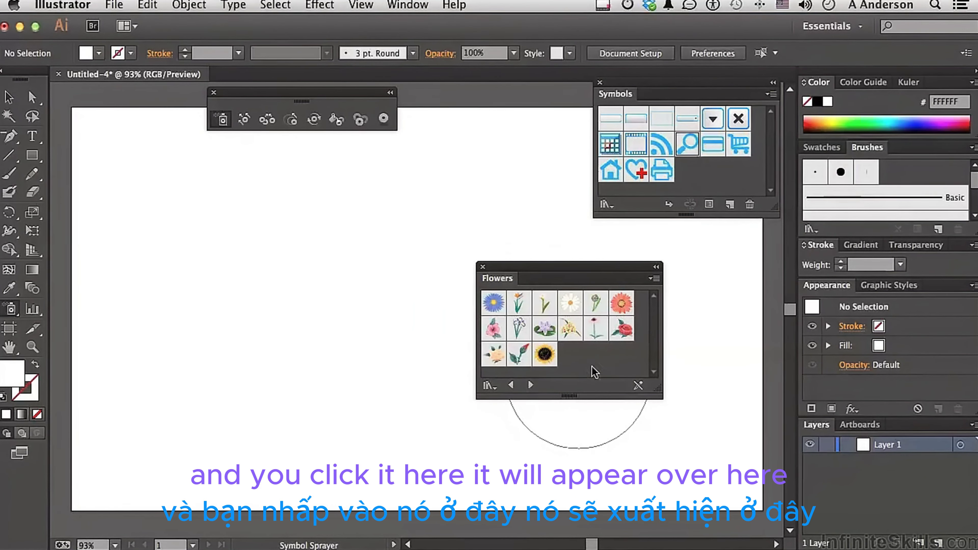
pyautogui.click(622, 332)
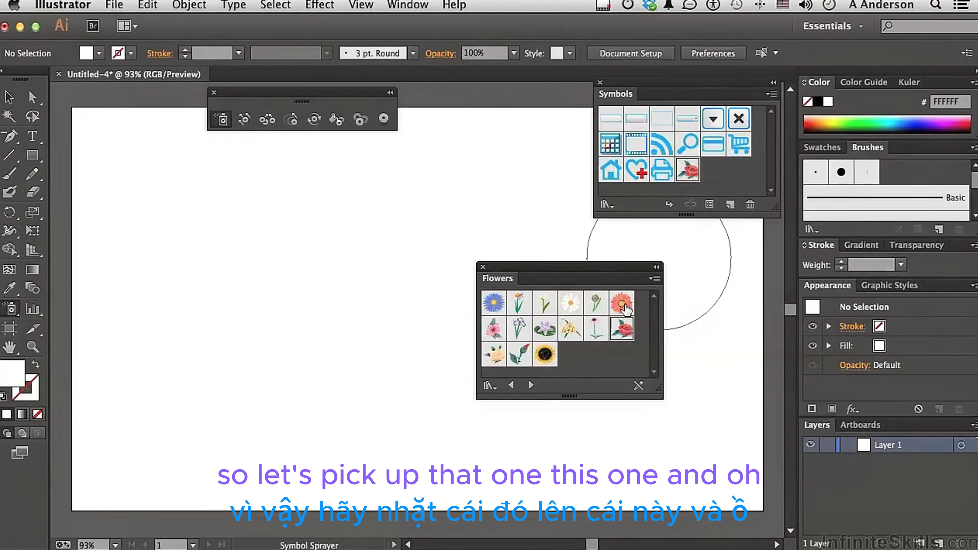
pyautogui.click(623, 305)
pyautogui.click(495, 303)
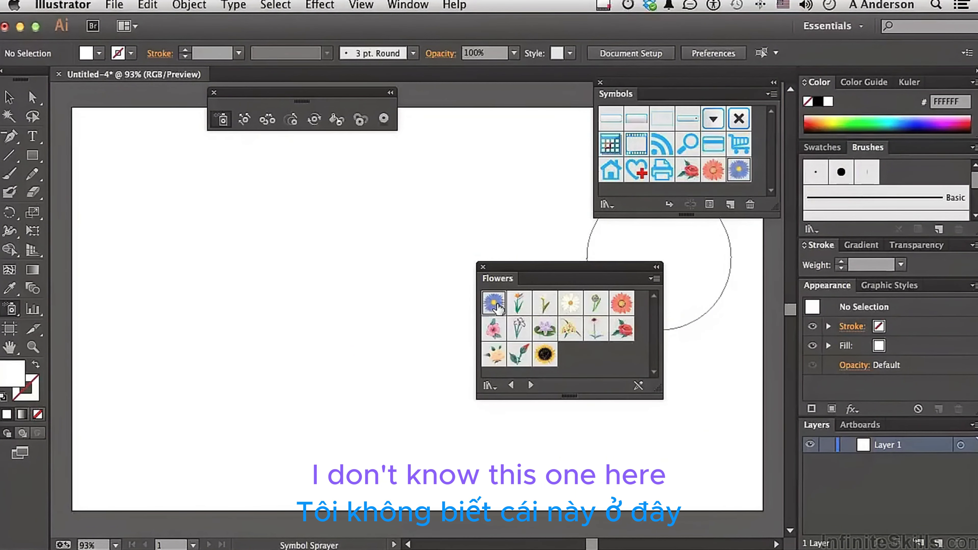
pyautogui.click(483, 267)
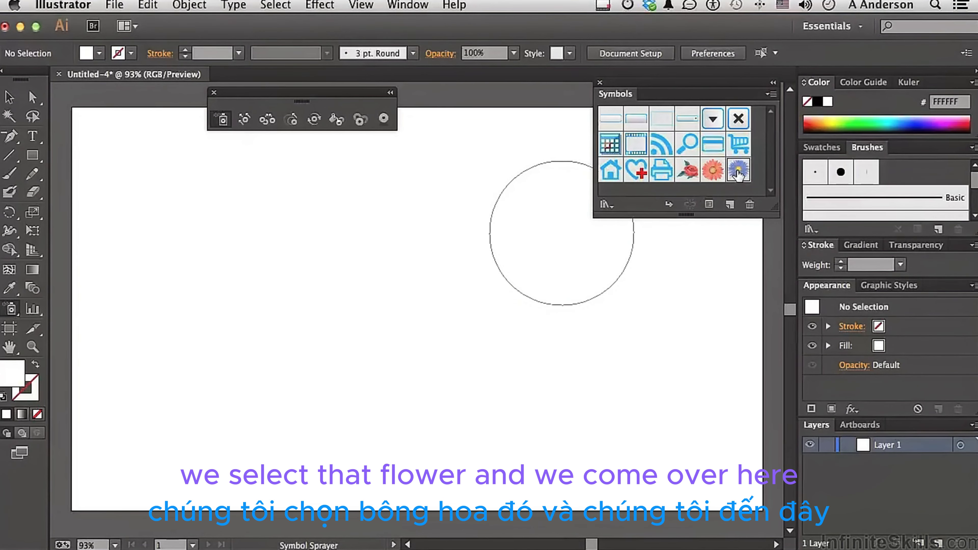
# - Spray blue flowers and orange daisies across the artboard, build up a dense daisy clump, and delete the whole symbol set
pyautogui.moveTo(338, 323)
pyautogui.mouseDown()
pyautogui.moveTo(453, 362)
pyautogui.moveTo(445, 269)
pyautogui.moveTo(336, 249)
pyautogui.moveTo(152, 305)
pyautogui.moveTo(269, 406)
pyautogui.moveTo(395, 374)
pyautogui.moveTo(386, 252)
pyautogui.moveTo(399, 229)
pyautogui.moveTo(269, 233)
pyautogui.moveTo(263, 300)
pyautogui.moveTo(393, 325)
pyautogui.moveTo(434, 316)
pyautogui.moveTo(474, 347)
pyautogui.moveTo(583, 318)
pyautogui.moveTo(565, 276)
pyautogui.moveTo(492, 204)
pyautogui.mouseUp()
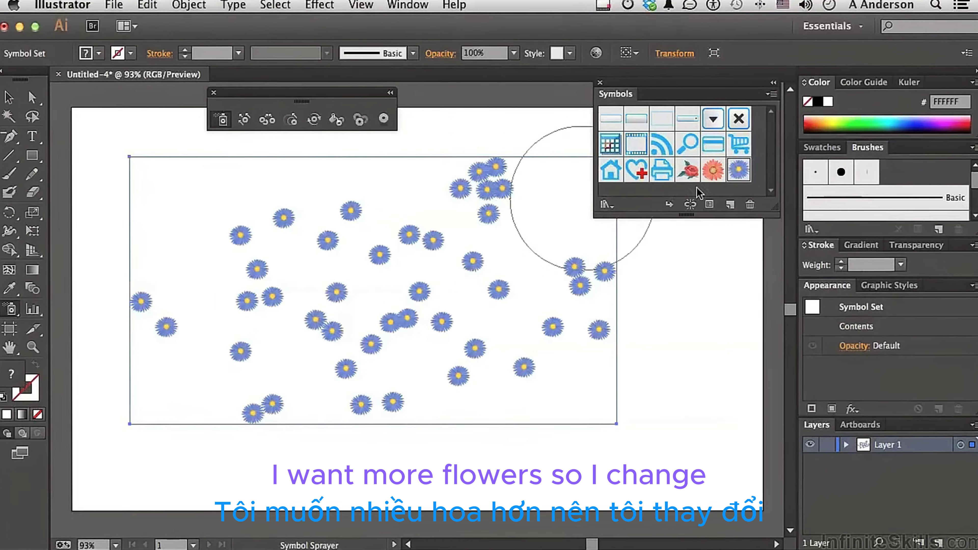
pyautogui.click(714, 176)
pyautogui.moveTo(541, 321)
pyautogui.mouseDown()
pyautogui.moveTo(536, 234)
pyautogui.moveTo(476, 251)
pyautogui.moveTo(419, 224)
pyautogui.moveTo(441, 293)
pyautogui.moveTo(529, 397)
pyautogui.moveTo(508, 415)
pyautogui.moveTo(314, 414)
pyautogui.moveTo(279, 358)
pyautogui.moveTo(212, 336)
pyautogui.moveTo(208, 263)
pyautogui.moveTo(294, 340)
pyautogui.moveTo(283, 330)
pyautogui.moveTo(403, 302)
pyautogui.moveTo(369, 296)
pyautogui.mouseUp()
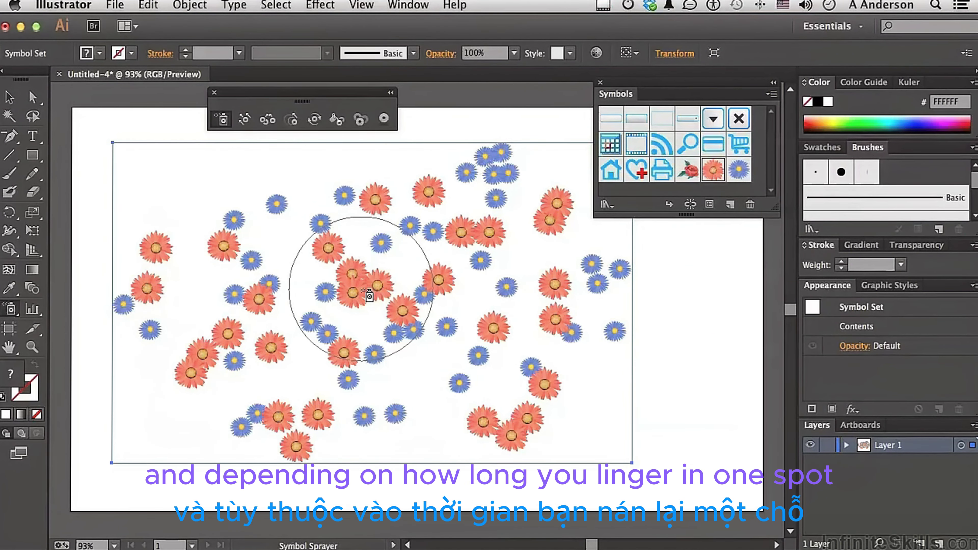
pyautogui.moveTo(480, 303); pyautogui.dragTo(488, 309)
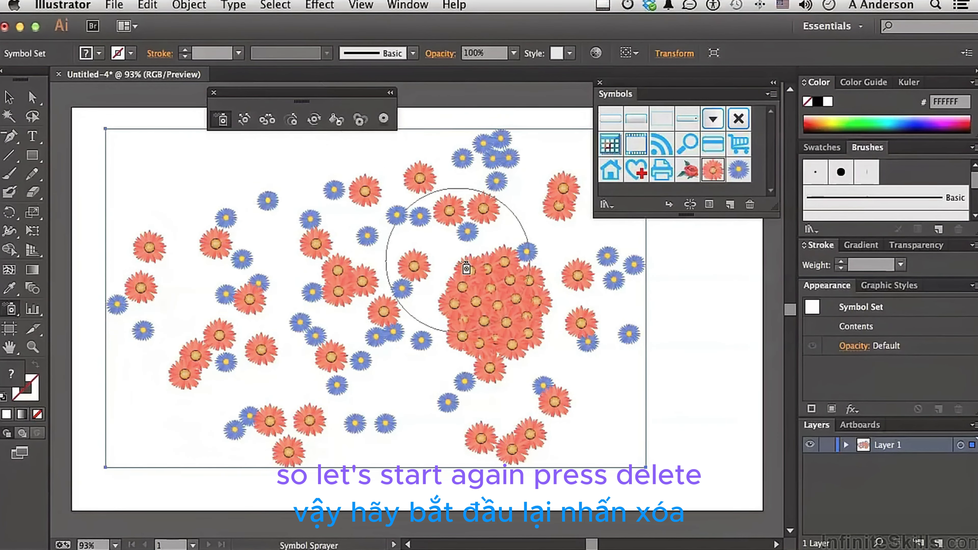
pyautogui.press('Delete')
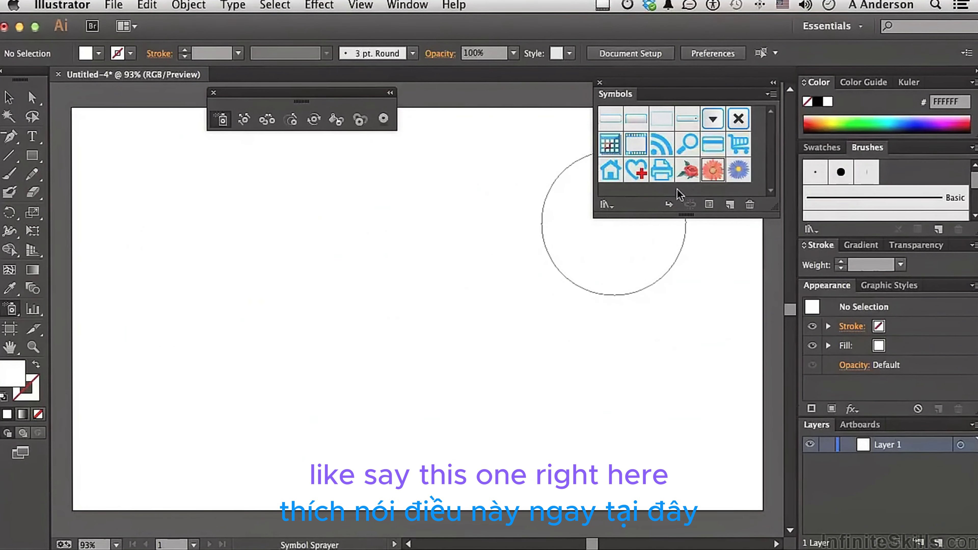
# - Spray blue flowers across the artboard and shift some of them into different positions with the Symbol Shifter
pyautogui.click(739, 171)
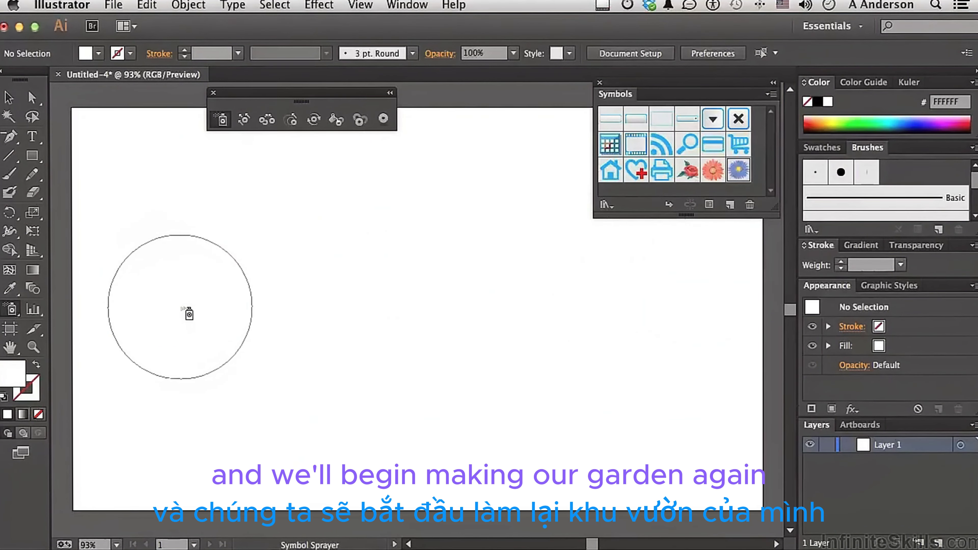
pyautogui.moveTo(179, 306)
pyautogui.mouseDown()
pyautogui.moveTo(219, 305)
pyautogui.moveTo(212, 243)
pyautogui.moveTo(179, 224)
pyautogui.moveTo(273, 238)
pyautogui.moveTo(189, 273)
pyautogui.moveTo(296, 355)
pyautogui.moveTo(317, 295)
pyautogui.moveTo(448, 225)
pyautogui.moveTo(547, 260)
pyautogui.moveTo(443, 224)
pyautogui.moveTo(504, 226)
pyautogui.moveTo(526, 248)
pyautogui.moveTo(483, 290)
pyautogui.moveTo(497, 263)
pyautogui.moveTo(313, 405)
pyautogui.moveTo(367, 415)
pyautogui.moveTo(414, 333)
pyautogui.moveTo(412, 287)
pyautogui.moveTo(348, 247)
pyautogui.moveTo(381, 300)
pyautogui.moveTo(491, 329)
pyautogui.moveTo(478, 382)
pyautogui.moveTo(455, 361)
pyautogui.moveTo(615, 365)
pyautogui.moveTo(615, 319)
pyautogui.moveTo(653, 325)
pyautogui.moveTo(644, 351)
pyautogui.moveTo(474, 384)
pyautogui.mouseUp()
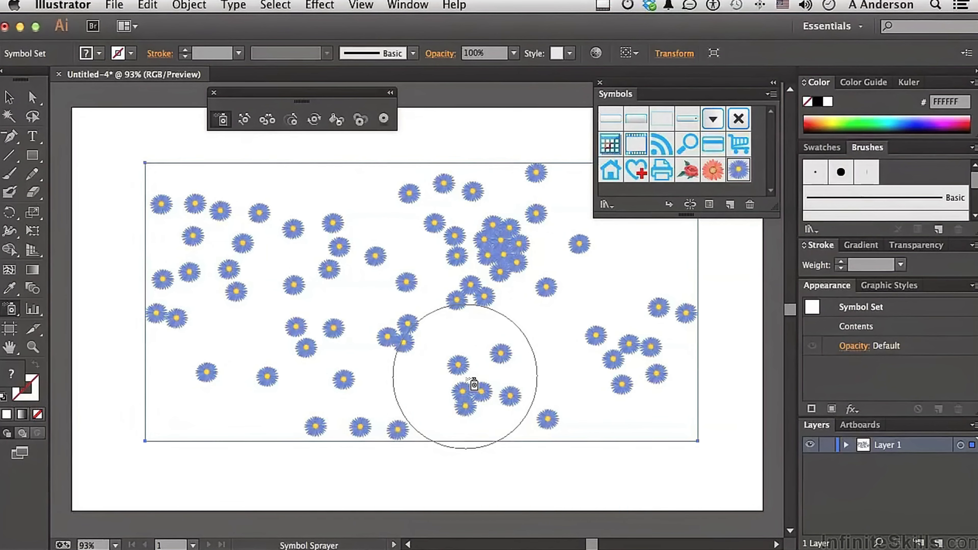
pyautogui.click(243, 123)
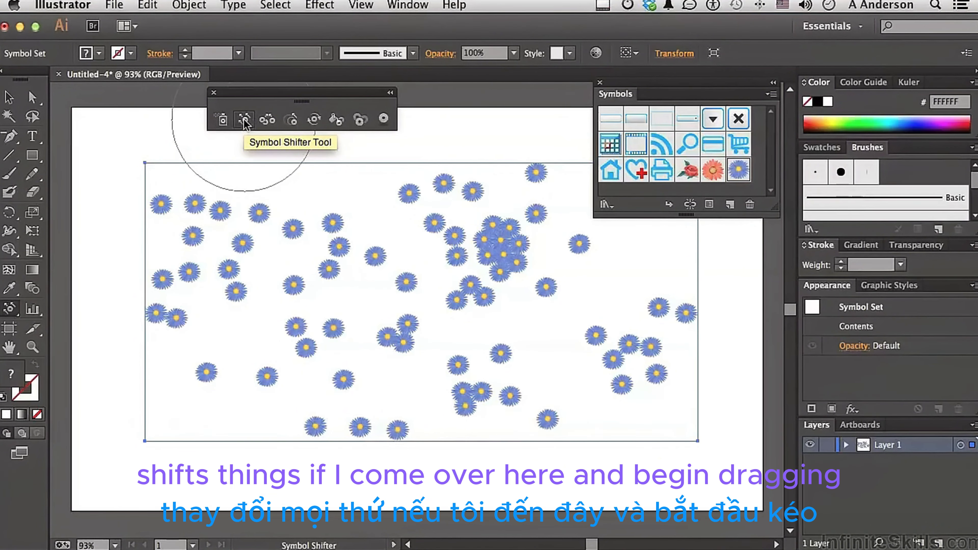
pyautogui.moveTo(502, 262)
pyautogui.mouseDown()
pyautogui.moveTo(492, 256)
pyautogui.moveTo(433, 288)
pyautogui.mouseUp()
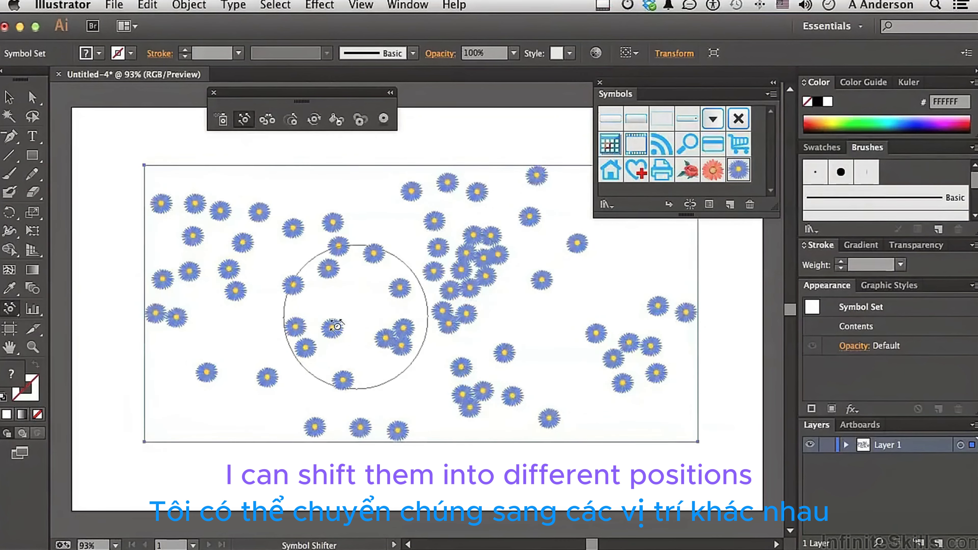
pyautogui.moveTo(272, 293); pyautogui.dragTo(323, 339)
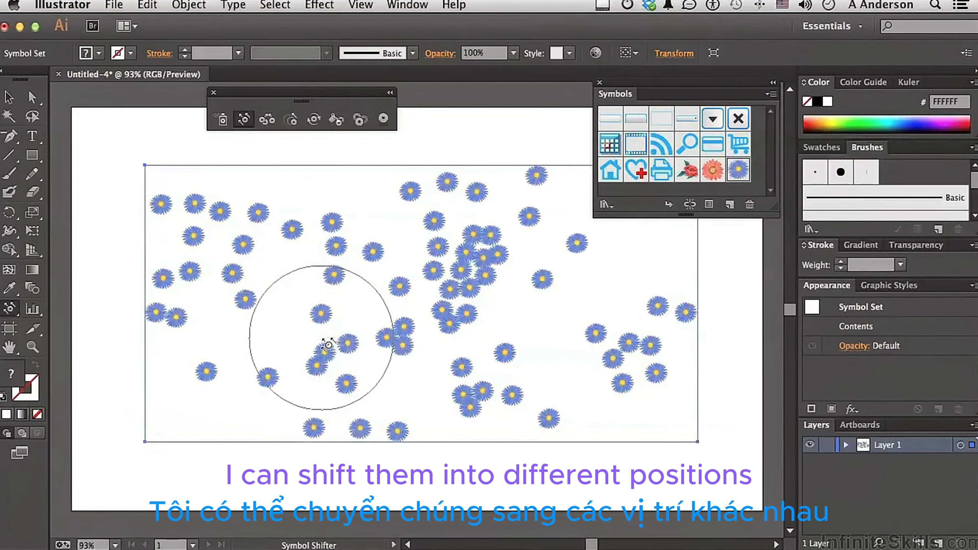
pyautogui.moveTo(232, 277)
pyautogui.mouseDown()
pyautogui.moveTo(275, 247)
pyautogui.moveTo(289, 281)
pyautogui.mouseUp()
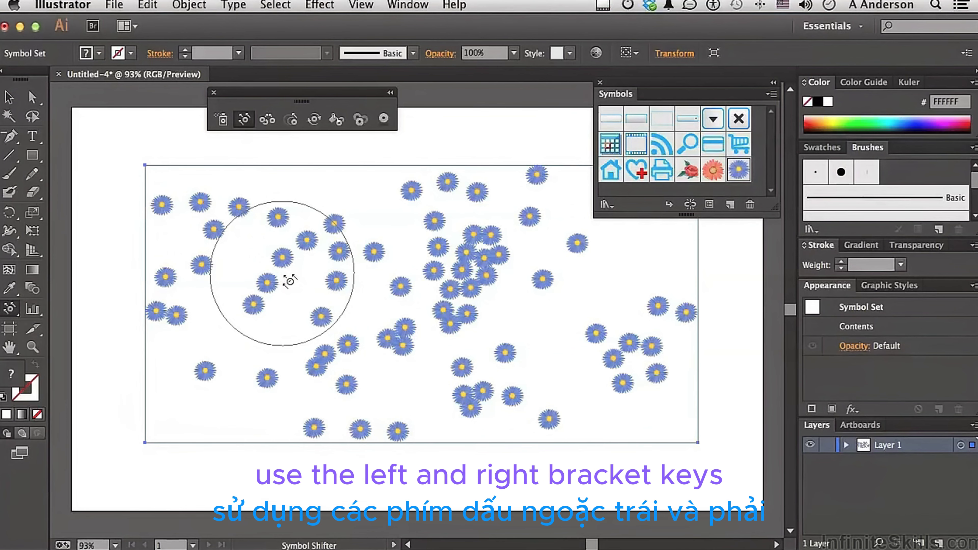
# - Reduce the Symbol Shifter brush to roughly two or three flowers across and nudge individual flowers in the set's left half
pyautogui.press('[')
pyautogui.press('[')
pyautogui.press('[')
pyautogui.press('[')
pyautogui.press(']')
pyautogui.press(']')
pyautogui.press(']')
pyautogui.press(']')
pyautogui.press(']')
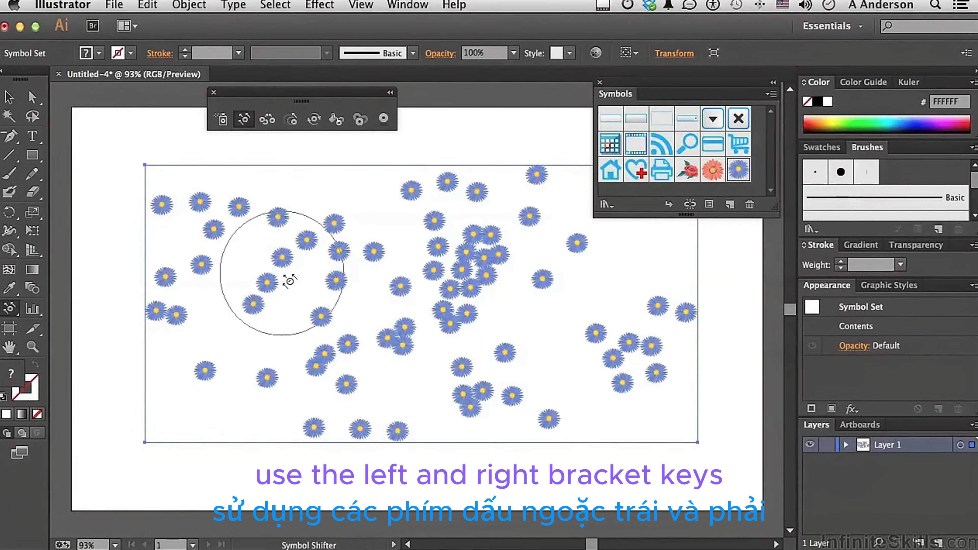
pyautogui.press('[')
pyautogui.press('[')
pyautogui.press('[')
pyautogui.press('[')
pyautogui.press('[')
pyautogui.press('[')
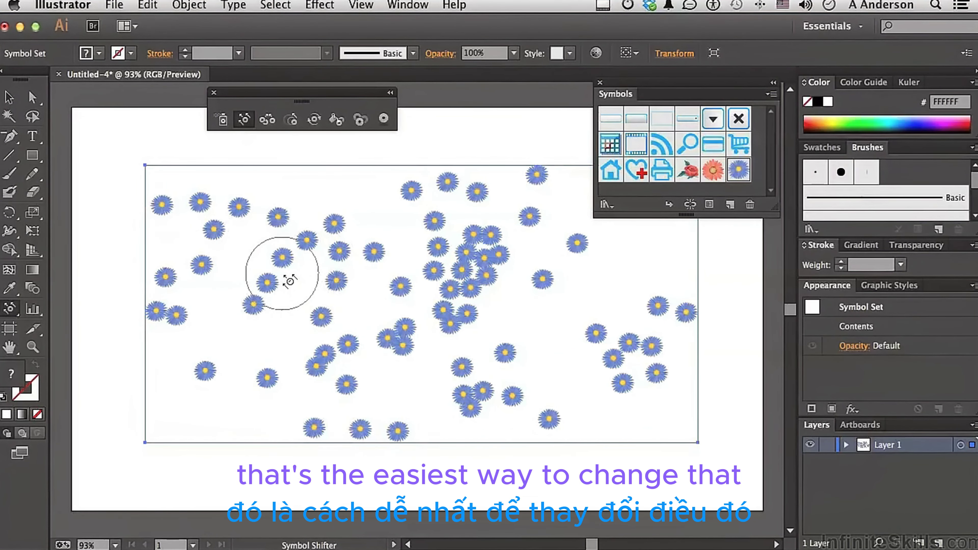
pyautogui.press(']')
pyautogui.press(']')
pyautogui.press(']')
pyautogui.press('[')
pyautogui.press('[')
pyautogui.press('[')
pyautogui.press('[')
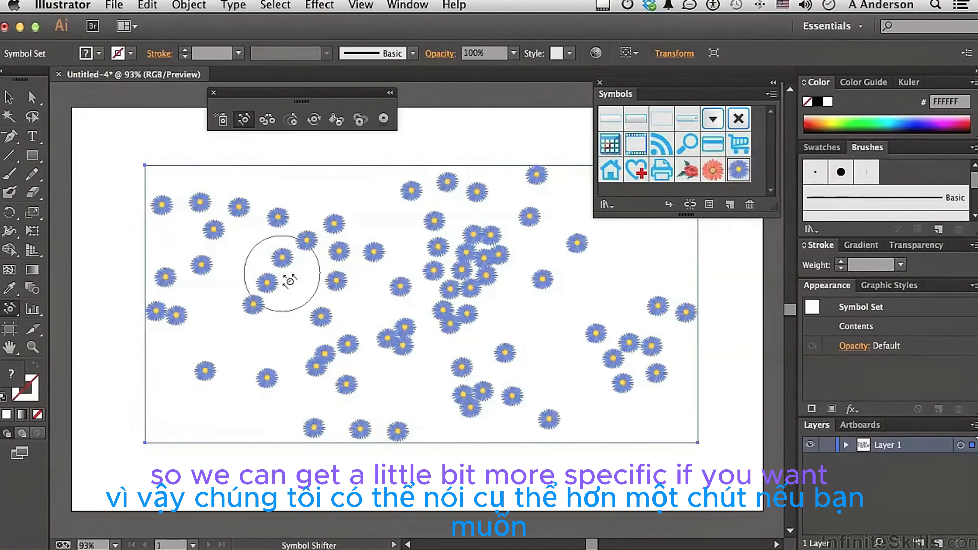
pyautogui.moveTo(262, 278); pyautogui.dragTo(297, 297)
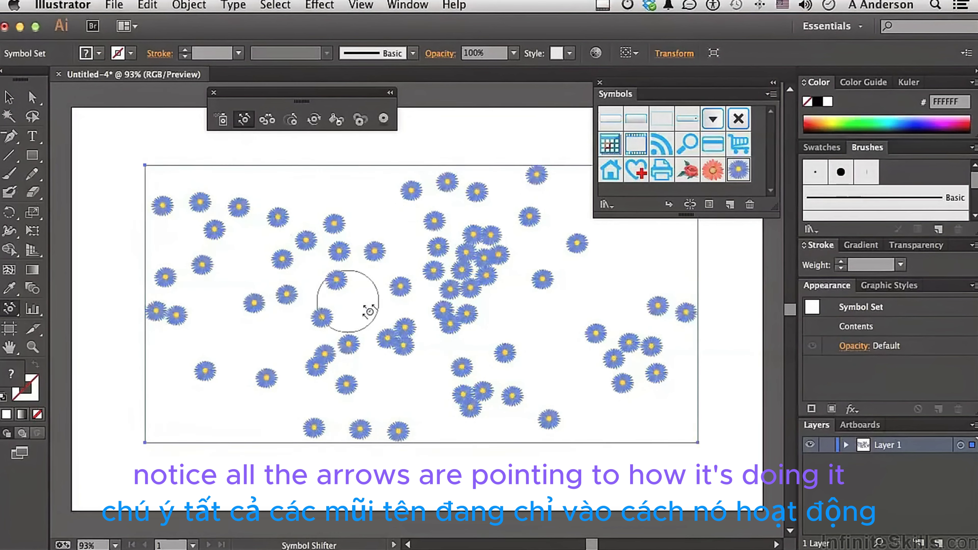
pyautogui.moveTo(415, 330)
pyautogui.mouseDown()
pyautogui.moveTo(396, 296)
pyautogui.moveTo(377, 304)
pyautogui.mouseUp()
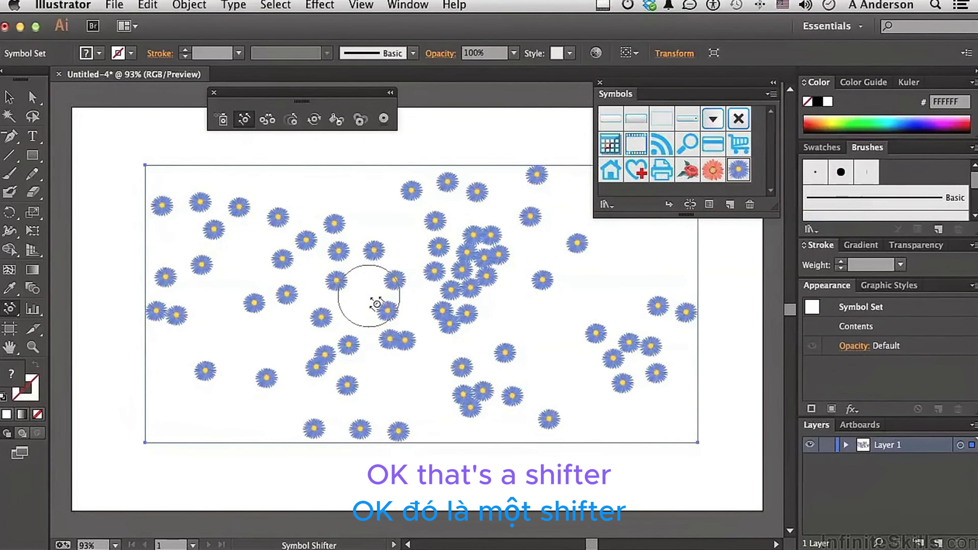
# - Enlarge the Symbol Scruncher brush and pull the flowers in the upper-left part of the set closer together
pyautogui.click(269, 121)
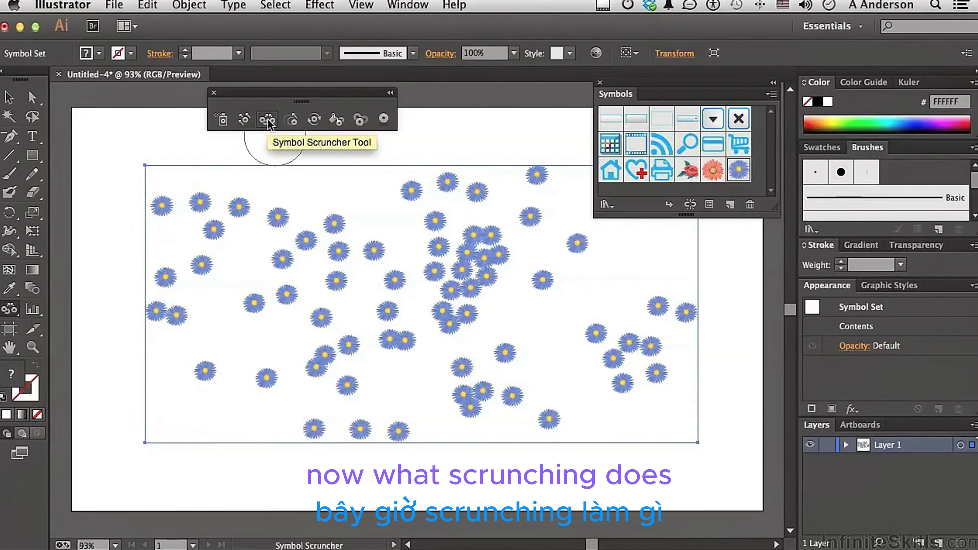
pyautogui.press(']')
pyautogui.press(']')
pyautogui.press(']')
pyautogui.press(']')
pyautogui.press(']')
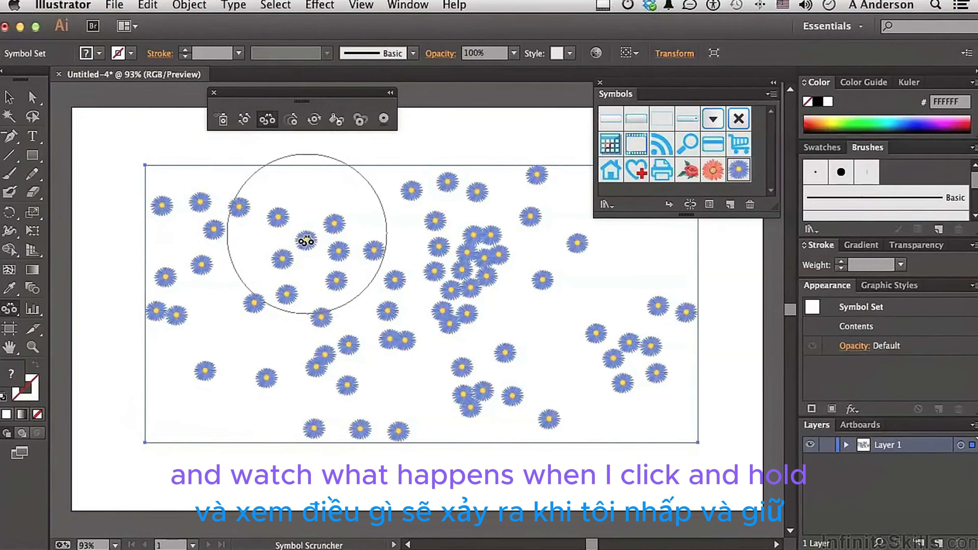
pyautogui.moveTo(306, 241); pyautogui.dragTo(306, 240)
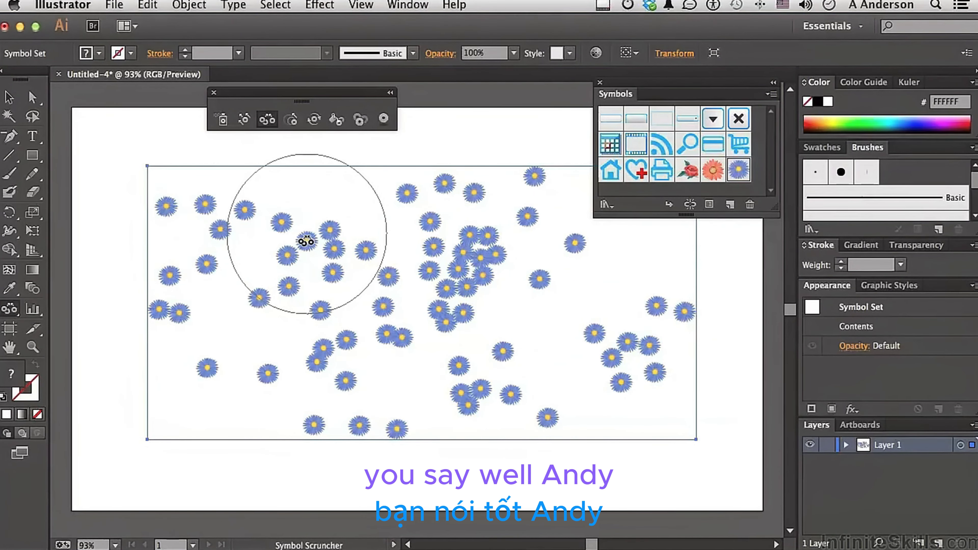
# - Push the dense flower cluster near the upper middle apart, pull it back in, and spread it out slightly again
pyautogui.keyDown('alt'); pyautogui.click(475, 255); pyautogui.keyUp('alt')
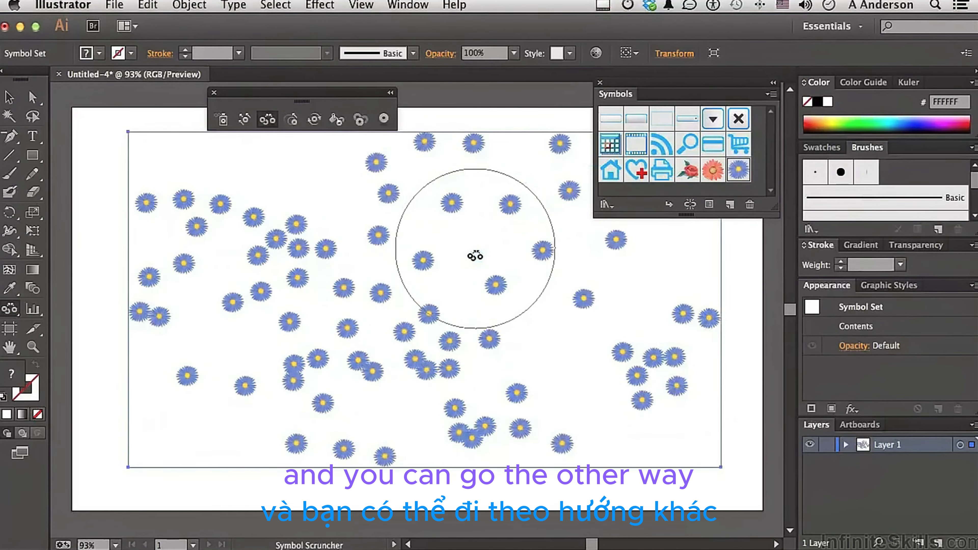
pyautogui.click(475, 256)
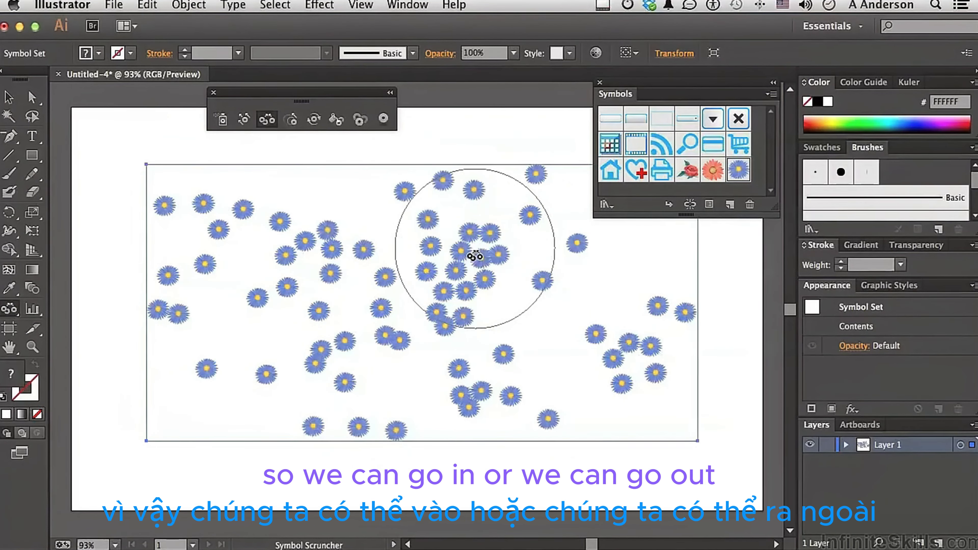
pyautogui.keyDown('alt'); pyautogui.click(475, 256); pyautogui.keyUp('alt')
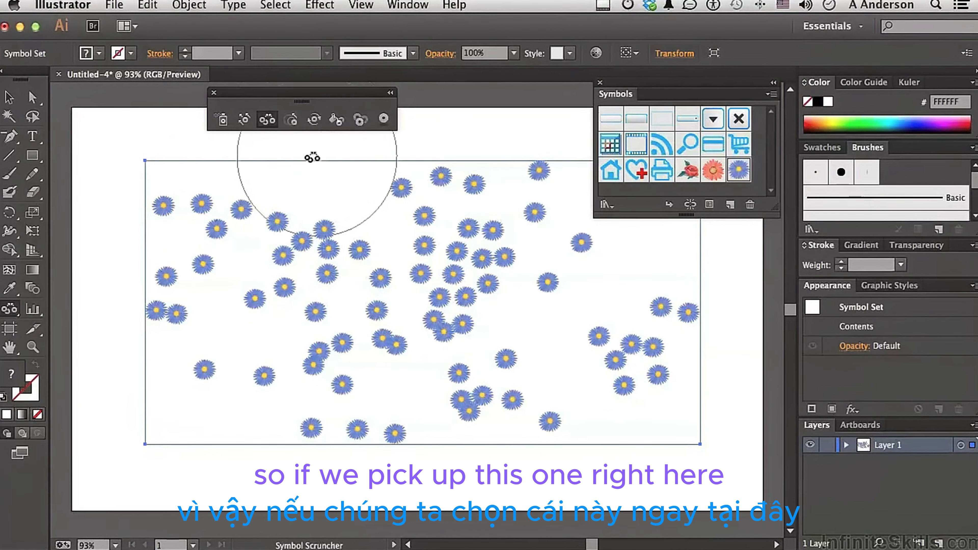
# - Enlarge three scattered flowers and shrink one on the set's left side, using the Symbol Sizer with a brush about one flower wide
pyautogui.click(291, 119)
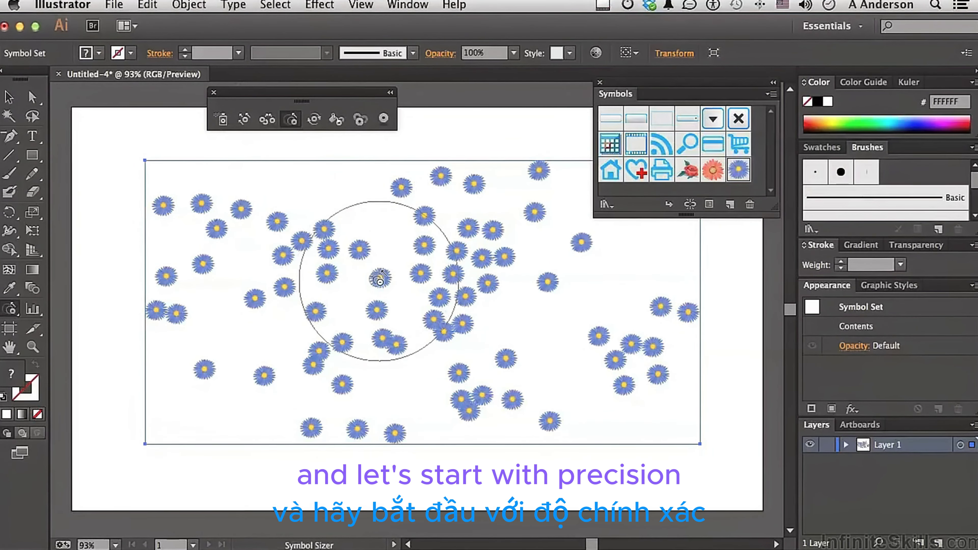
pyautogui.press('[')
pyautogui.press('[')
pyautogui.press('[')
pyautogui.press('[')
pyautogui.press('[')
pyautogui.press('[')
pyautogui.press('[')
pyautogui.press('[')
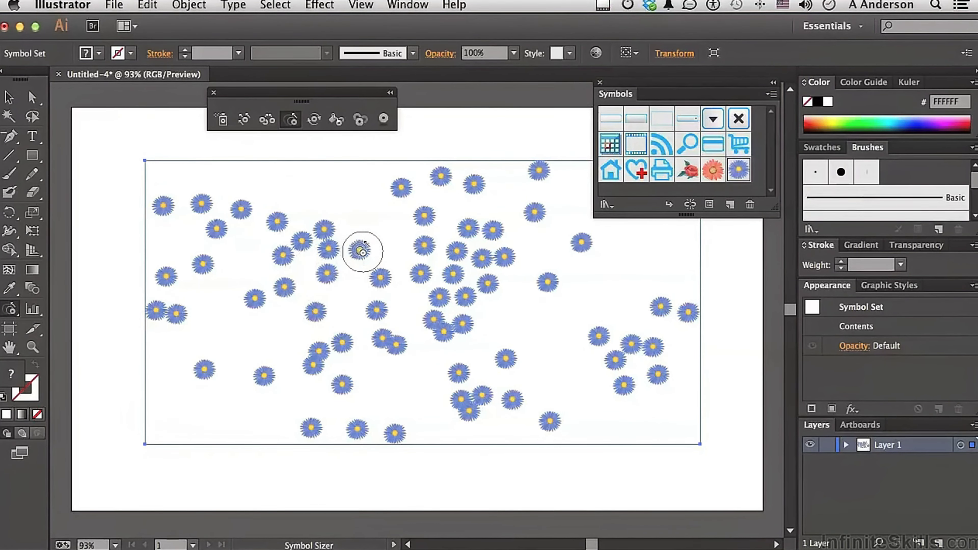
pyautogui.moveTo(362, 251); pyautogui.dragTo(362, 251)
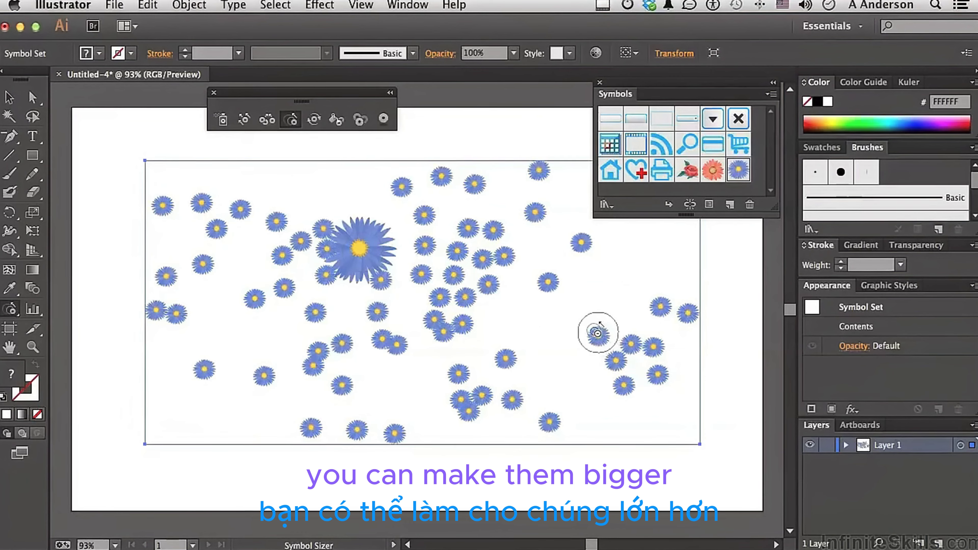
pyautogui.moveTo(596, 333); pyautogui.dragTo(597, 333)
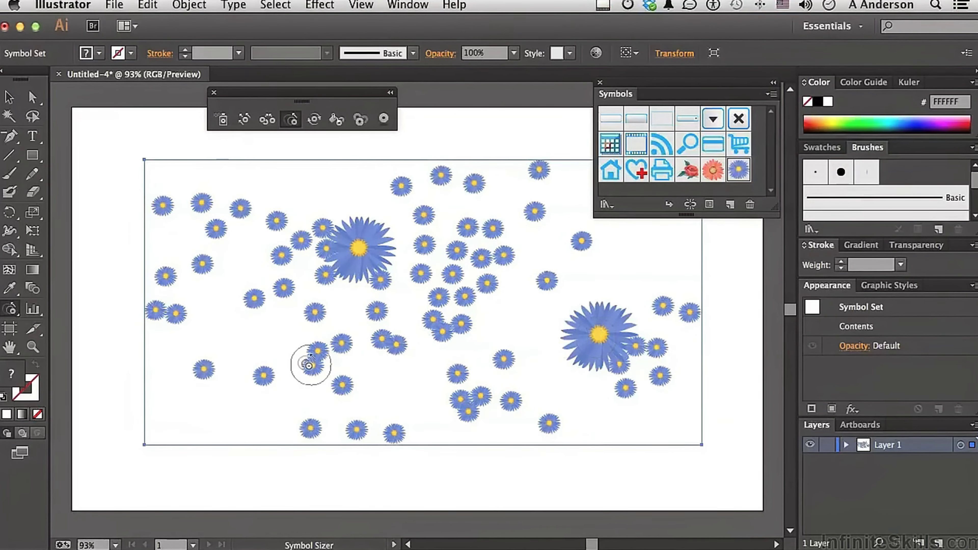
pyautogui.moveTo(310, 369); pyautogui.dragTo(312, 371)
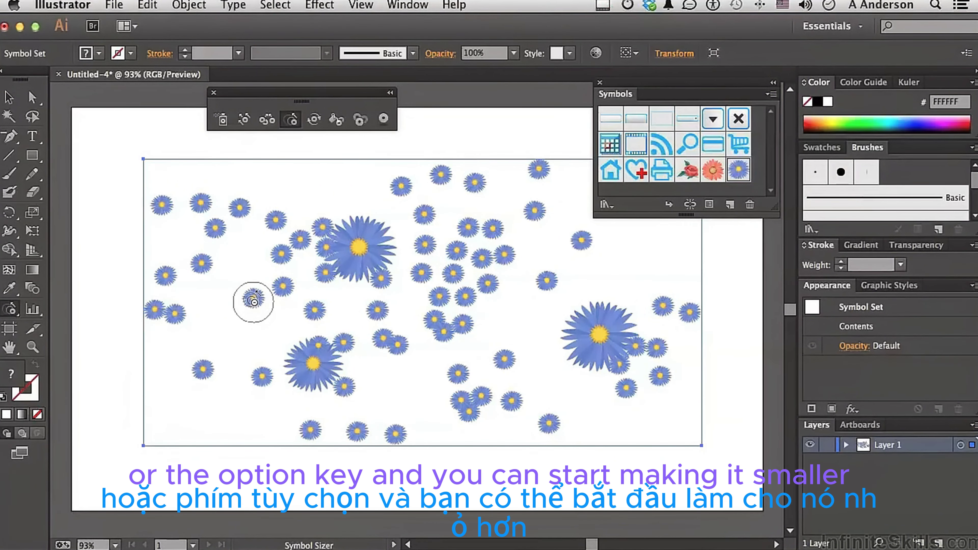
pyautogui.keyDown('alt'); pyautogui.click(253, 301); pyautogui.keyUp('alt')
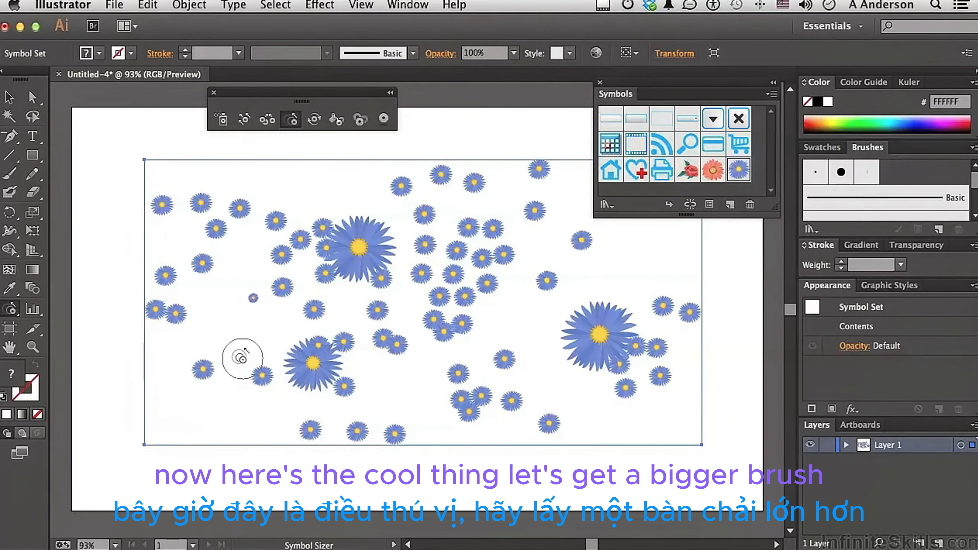
# - Widen the Symbol Sizer brush to cover the dense upper-middle cluster and enlarge its flowers around the center one
pyautogui.press(']')
pyautogui.press(']')
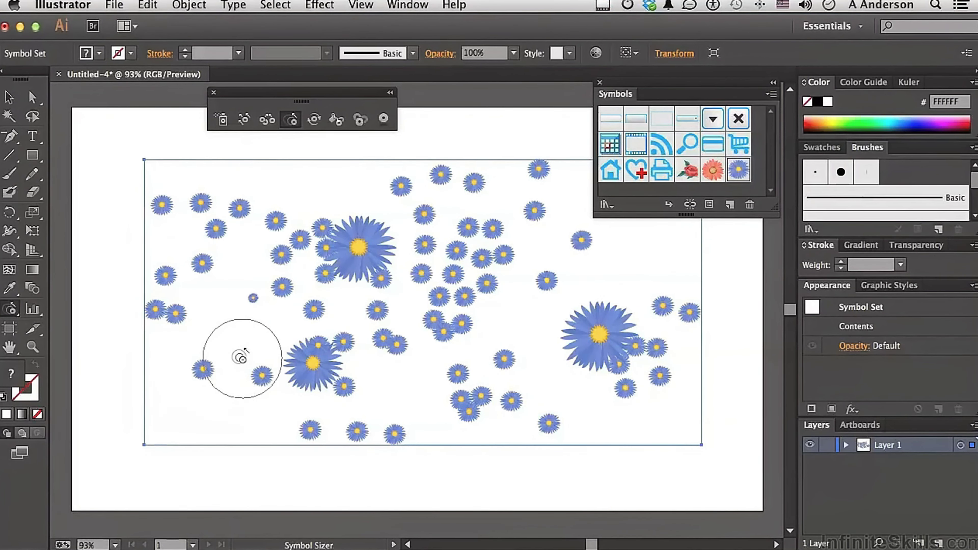
pyautogui.press(']')
pyautogui.press(']')
pyautogui.press(']')
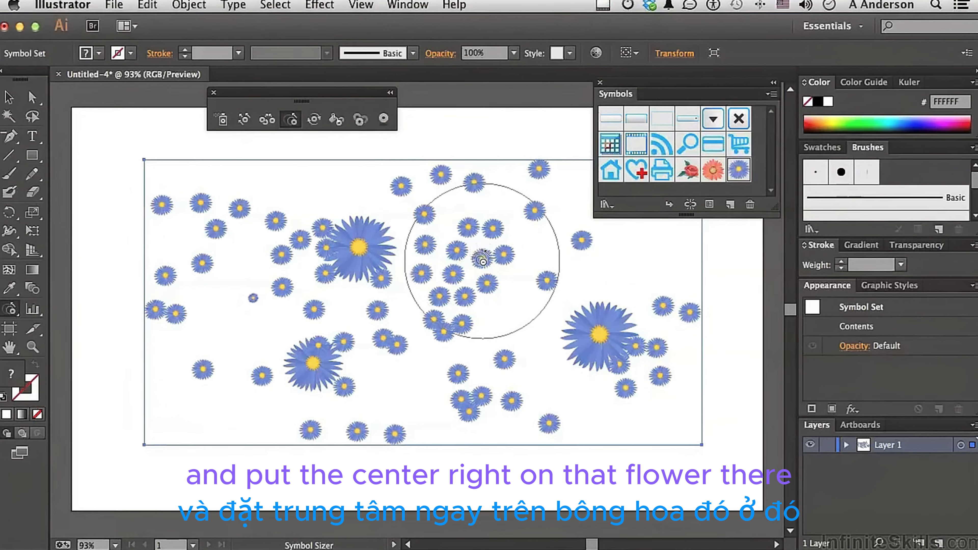
pyautogui.moveTo(483, 258); pyautogui.dragTo(482, 257)
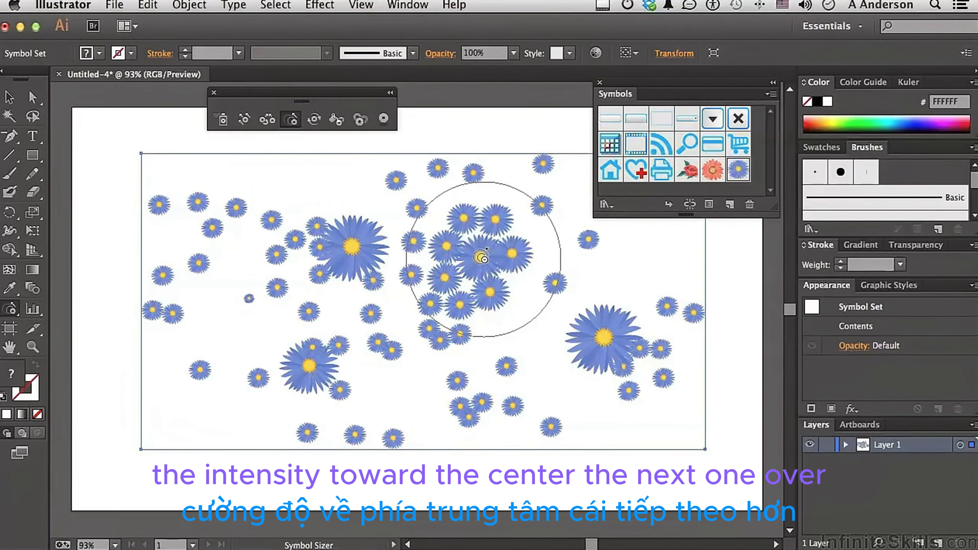
# - Rotate the two large flowers in the set's left half and the dense upper-middle cluster slightly with the Symbol Spinner
pyautogui.click(313, 120)
pyautogui.moveTo(327, 249); pyautogui.dragTo(314, 254)
pyautogui.moveTo(311, 348); pyautogui.dragTo(325, 351)
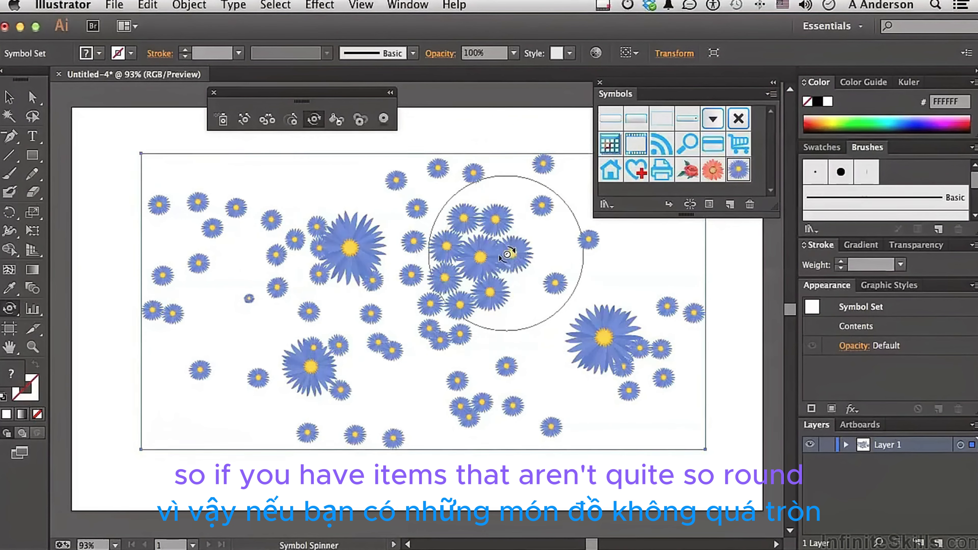
pyautogui.moveTo(506, 253); pyautogui.dragTo(494, 246)
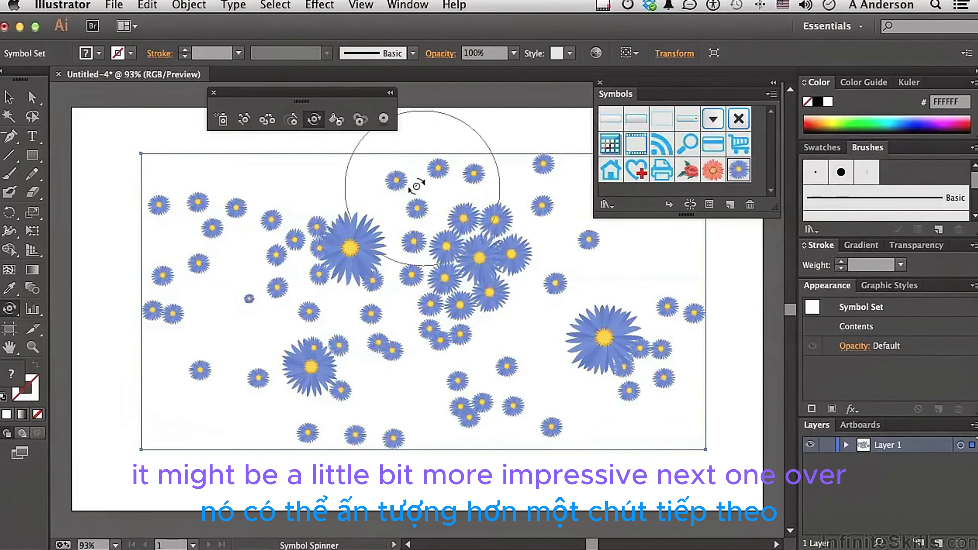
# - Stain three scattered small flowers red (FF0000), using the Symbol Stainer with the brush reduced to about one flower wide
pyautogui.click(336, 121)
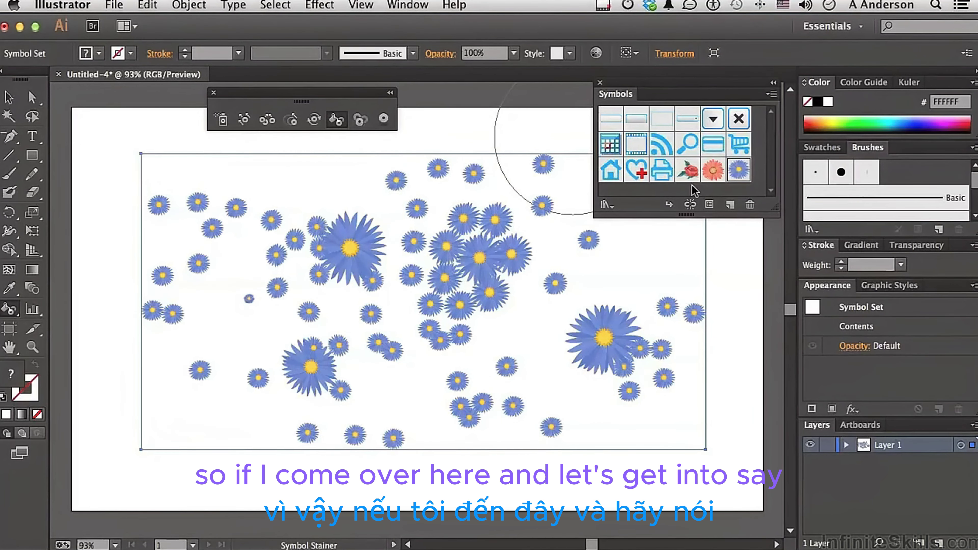
pyautogui.click(815, 146)
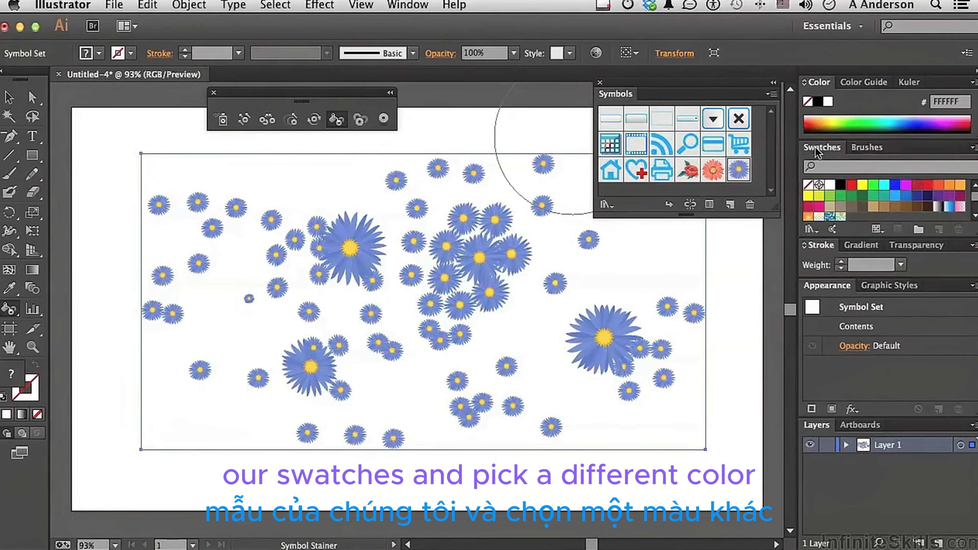
pyautogui.click(851, 187)
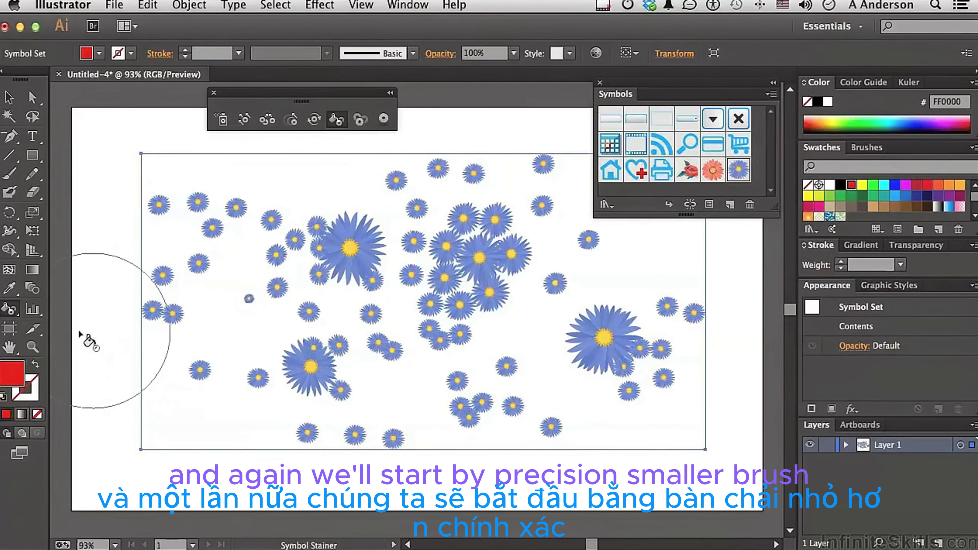
pyautogui.press('[')
pyautogui.press('[')
pyautogui.press('[')
pyautogui.press('[')
pyautogui.press('[')
pyautogui.press('[')
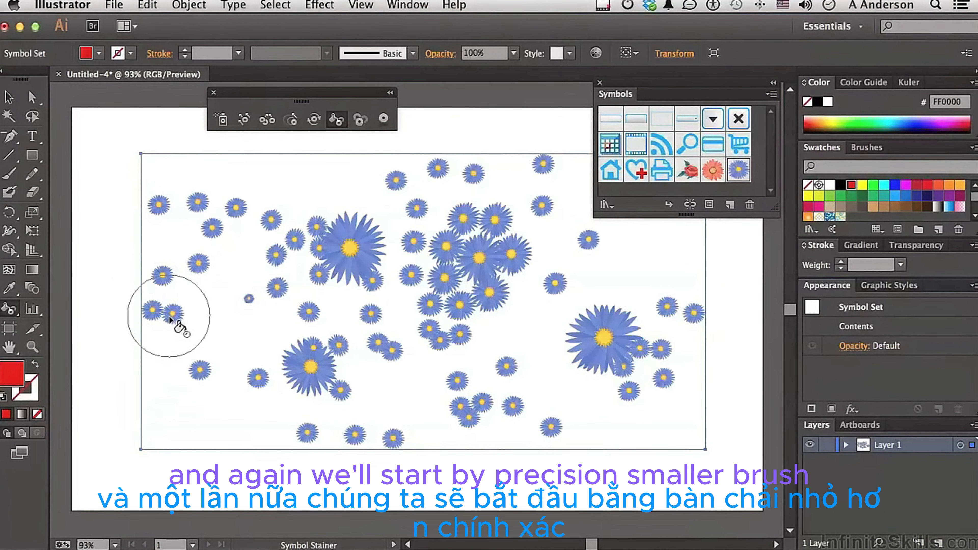
pyautogui.press('[')
pyautogui.press('[')
pyautogui.press('[')
pyautogui.press('[')
pyautogui.press('[')
pyautogui.press('[')
pyautogui.click(199, 372)
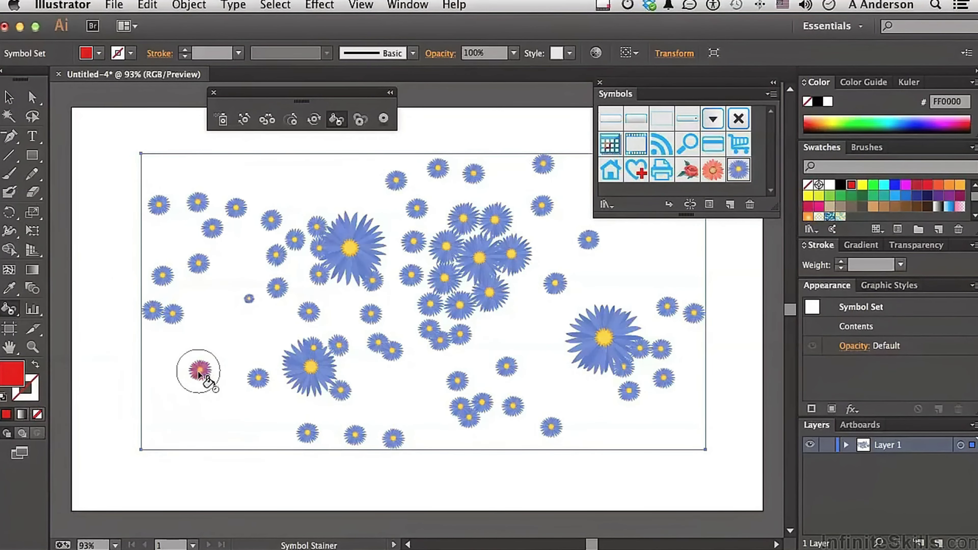
pyautogui.click(199, 373)
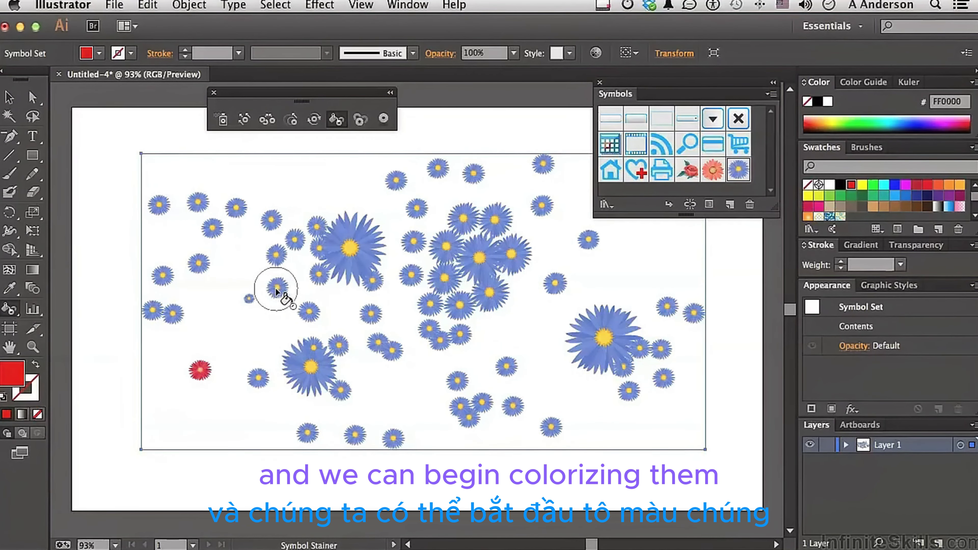
pyautogui.click(277, 291)
pyautogui.click(552, 288)
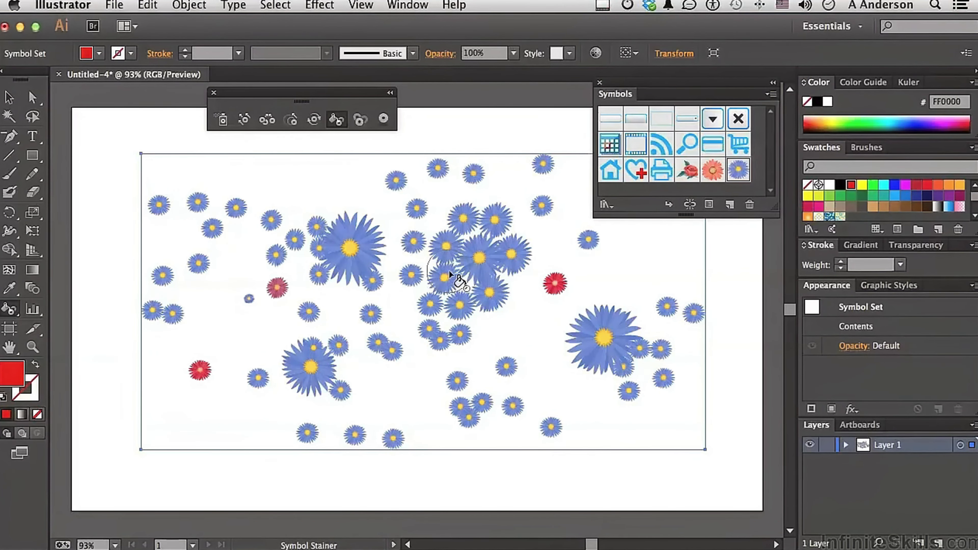
# - Widen the Symbol Stainer brush to cover the dense upper-middle cluster and tint its flowers red around the center one
pyautogui.press(']')
pyautogui.press(']')
pyautogui.press(']')
pyautogui.press(']')
pyautogui.press(']')
pyautogui.press(']')
pyautogui.press(']')
pyautogui.press(']')
pyautogui.press(']')
pyautogui.press(']')
pyautogui.press(']')
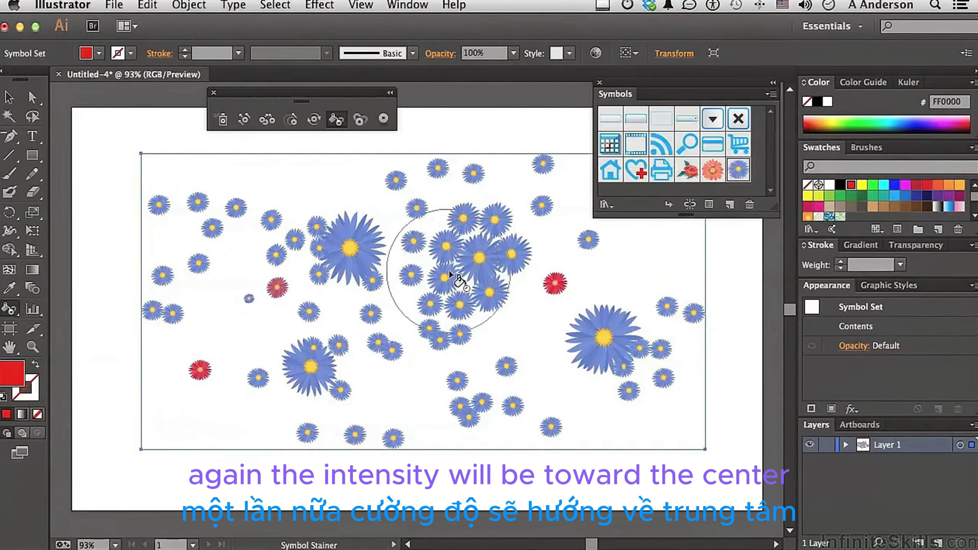
pyautogui.press(']')
pyautogui.press(']')
pyautogui.press(']')
pyautogui.press(']')
pyautogui.press(']')
pyautogui.press(']')
pyautogui.press(']')
pyautogui.press(']')
pyautogui.click(482, 258)
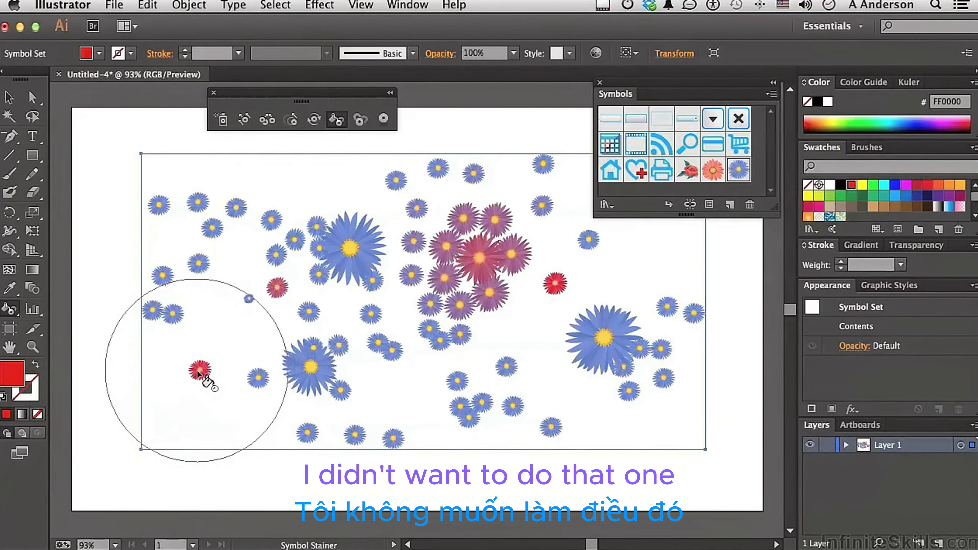
# - Reduce the Symbol Stainer brush and remove the red stain from the small flower in the set's lower-left area
pyautogui.press('[')
pyautogui.press('[')
pyautogui.press('[')
pyautogui.press('[')
pyautogui.press('[')
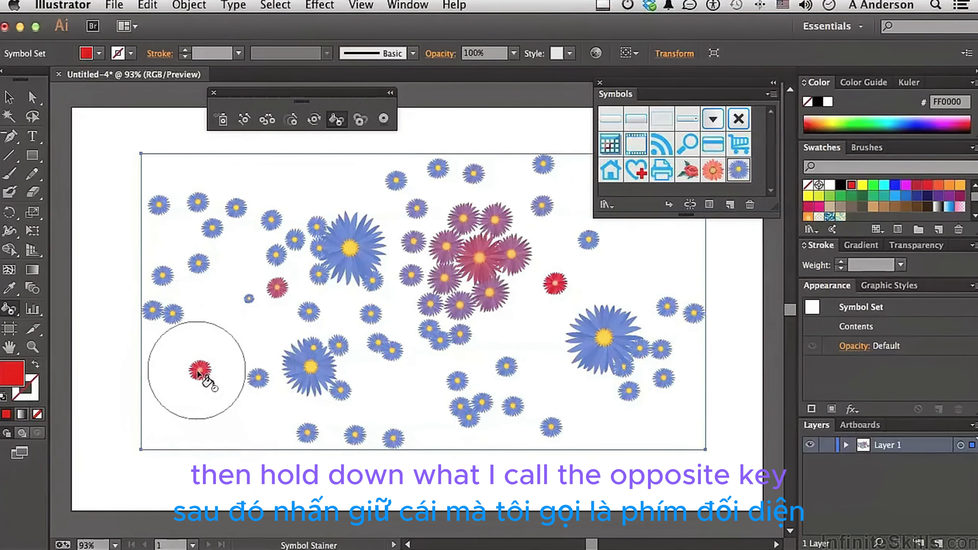
pyautogui.press('[')
pyautogui.press('[')
pyautogui.press('[')
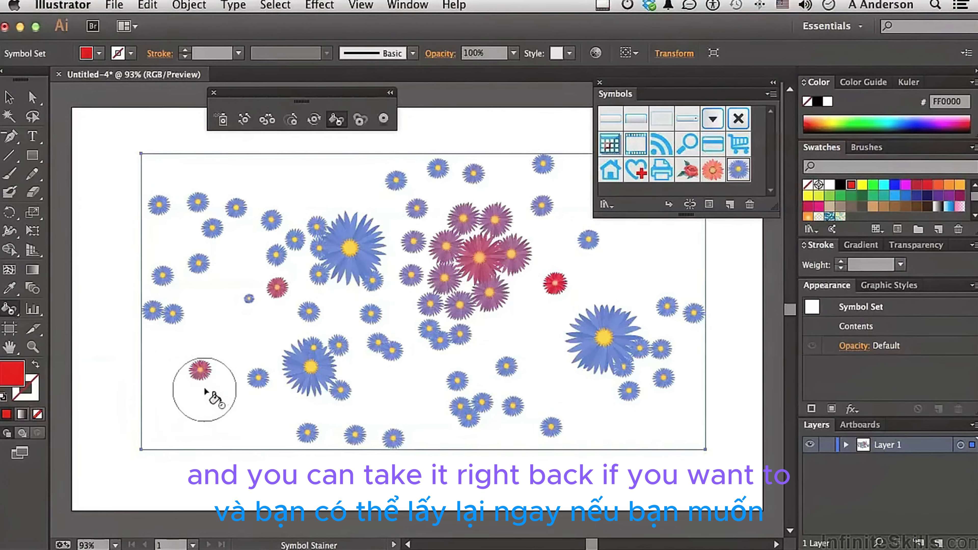
pyautogui.keyDown('alt'); pyautogui.click(197, 373); pyautogui.keyUp('alt')
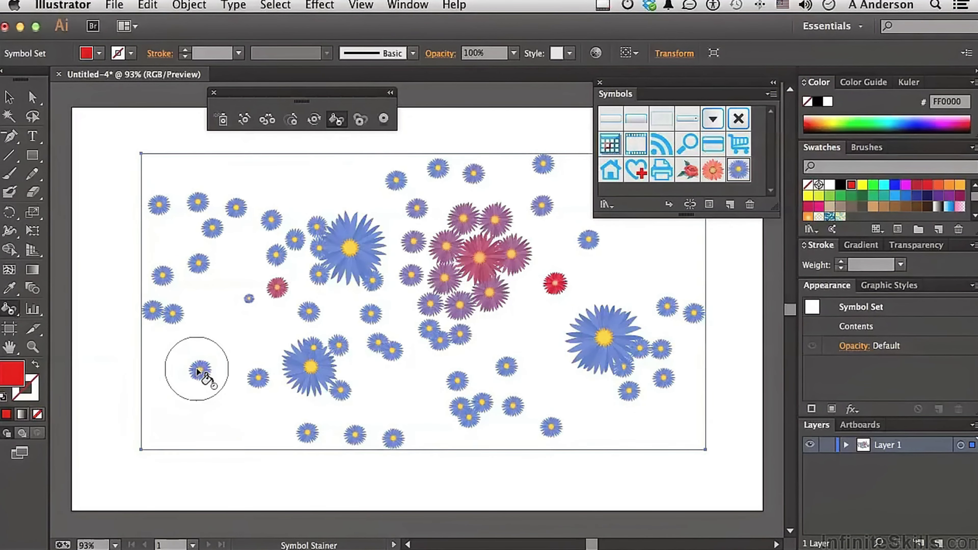
# - Fade the large flower in the set's lower-left part until it is almost transparent with the Symbol Screener
pyautogui.click(357, 121)
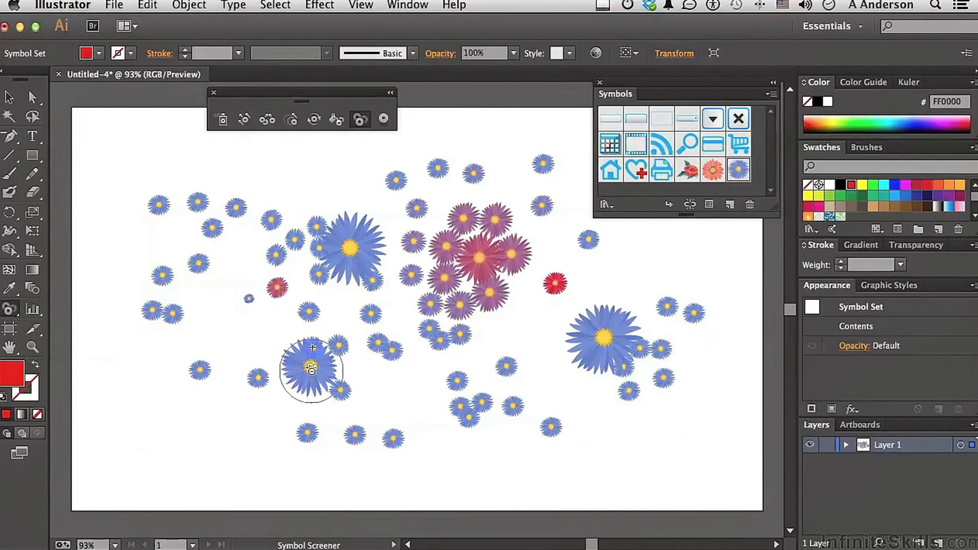
pyautogui.click(312, 370)
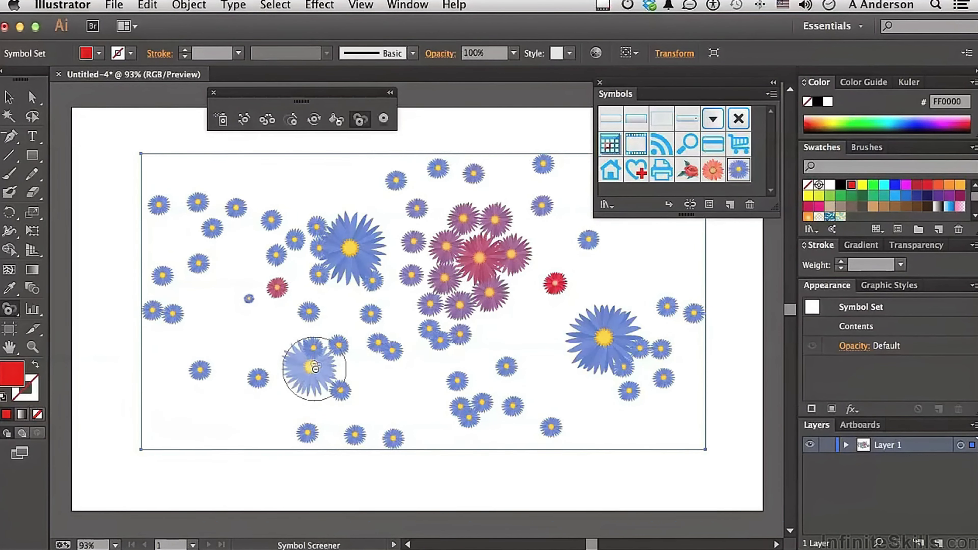
pyautogui.click(315, 369)
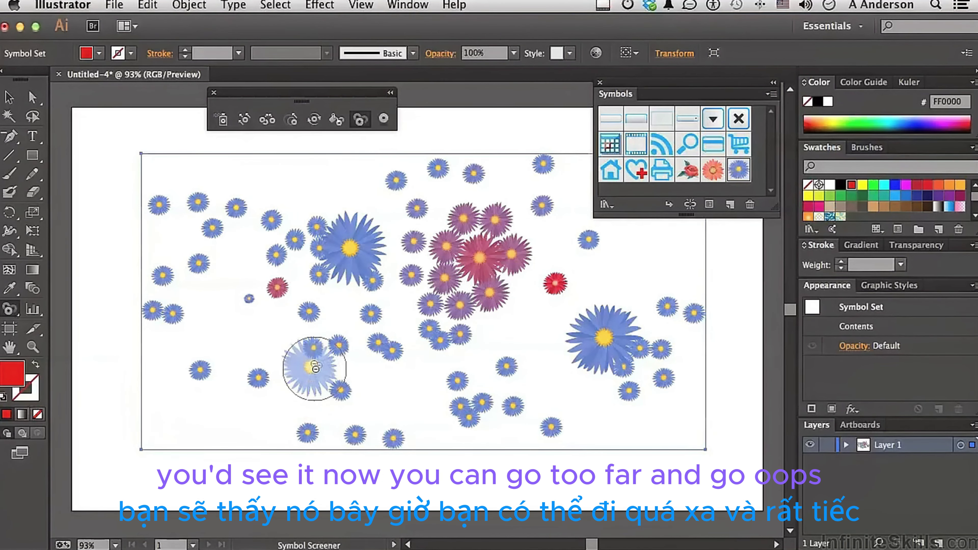
pyautogui.click(316, 369)
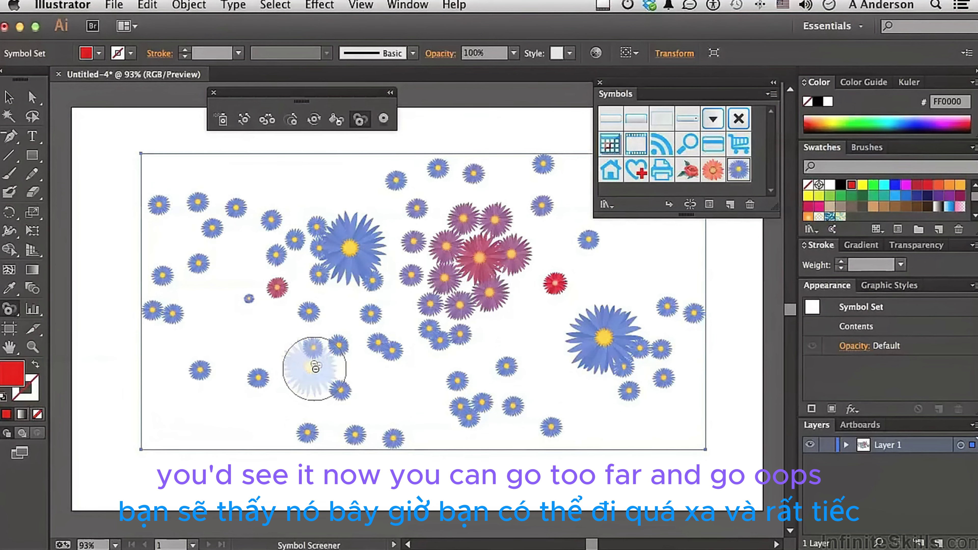
pyautogui.click(315, 369)
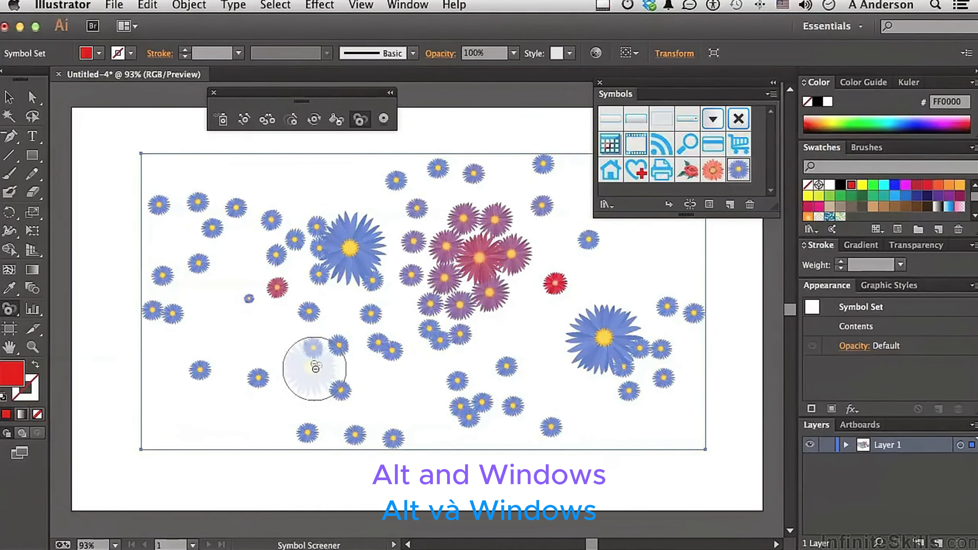
# - Restore the opacity of the faded large flower with the Symbol Screener
pyautogui.keyDown('alt'); pyautogui.click(315, 369); pyautogui.keyUp('alt')
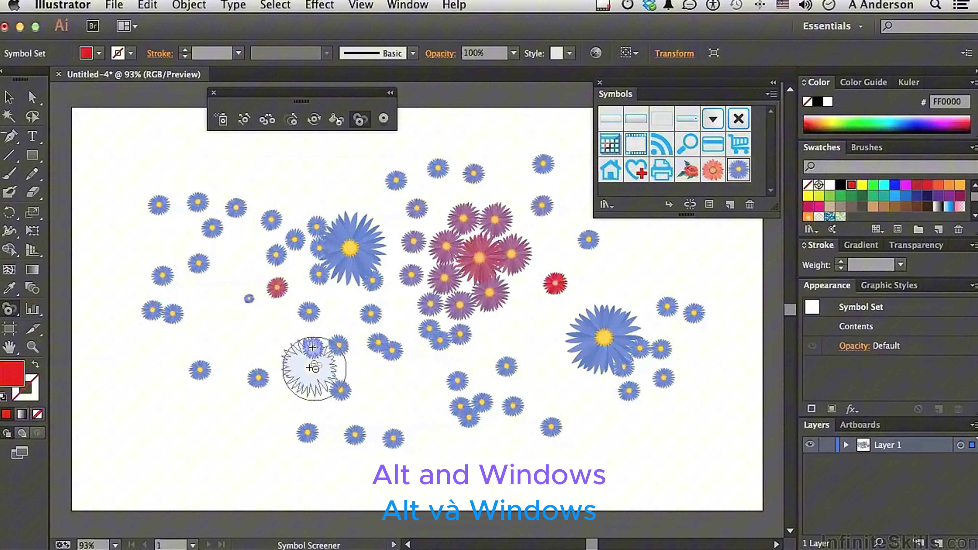
pyautogui.keyDown('alt'); pyautogui.click(315, 369); pyautogui.keyUp('alt')
pyautogui.keyDown('alt'); pyautogui.click(315, 369); pyautogui.keyUp('alt')
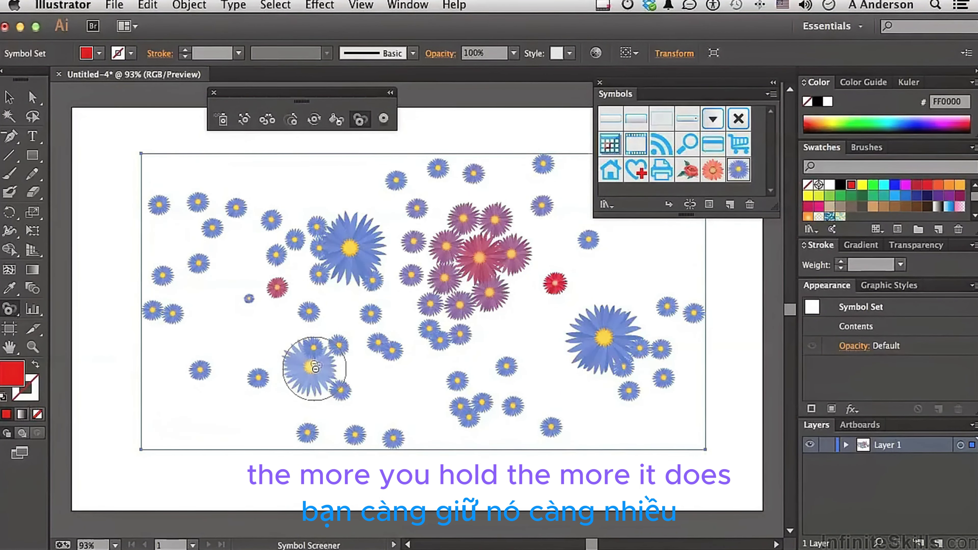
pyautogui.keyDown('alt'); pyautogui.click(315, 368); pyautogui.keyUp('alt')
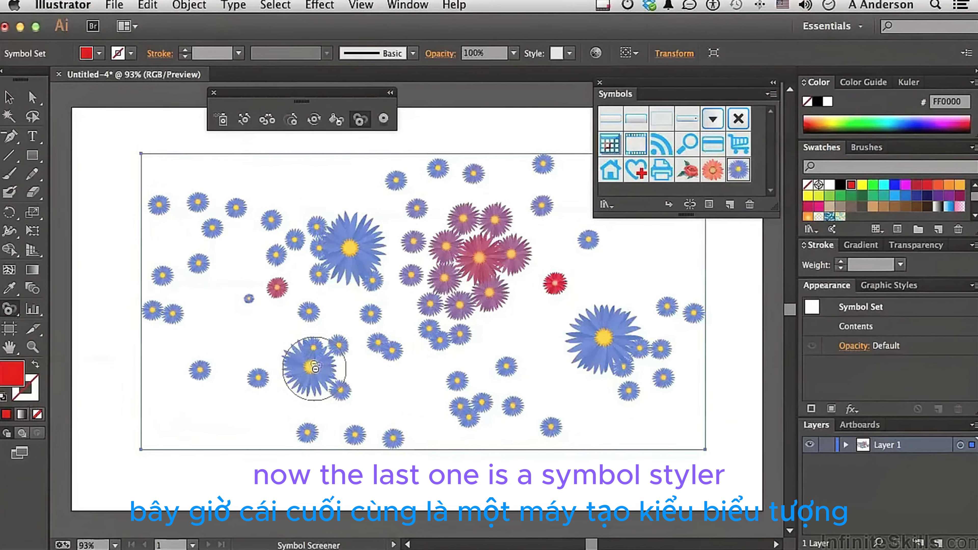
# - Apply the last graphic style, with blue sky and green, to the large right-hand flower using the Symbol Styler, and remove it again
pyautogui.click(383, 119)
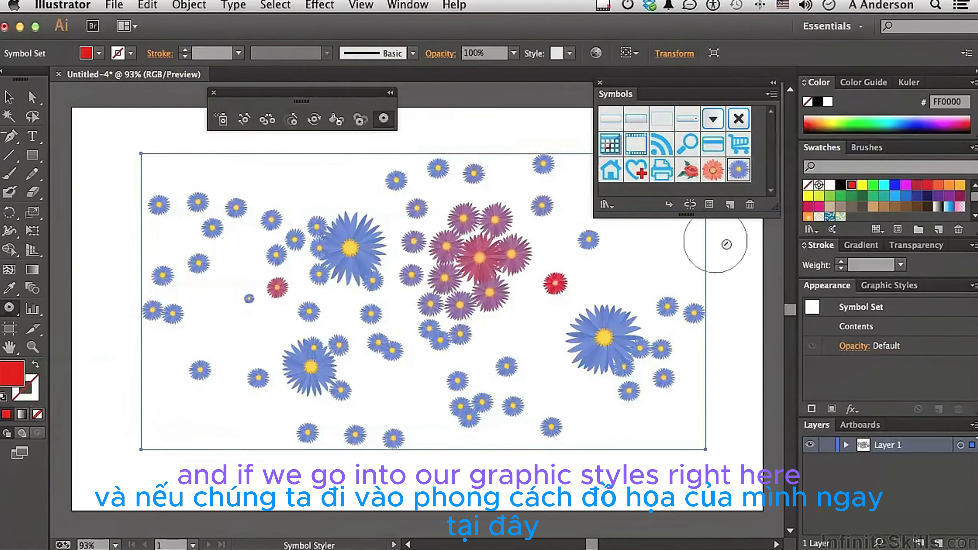
pyautogui.click(885, 287)
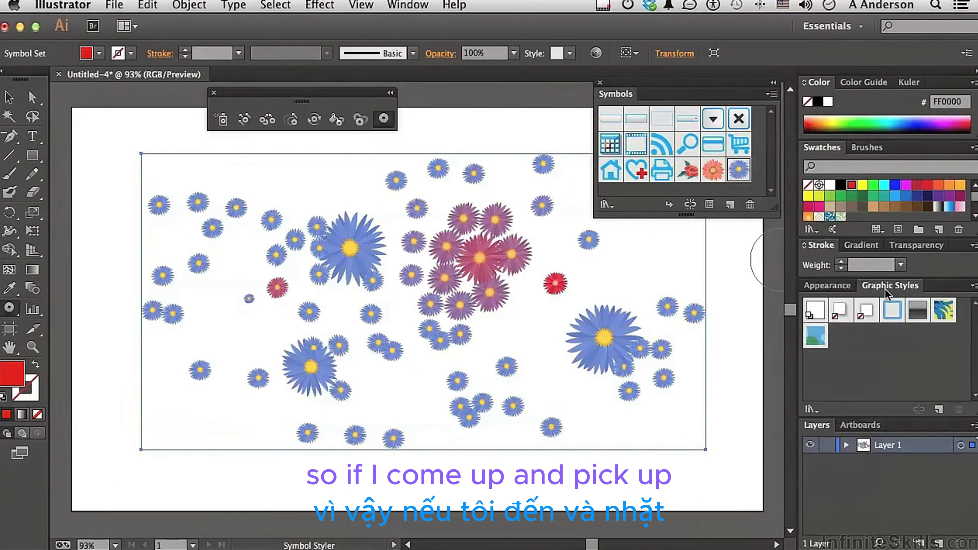
pyautogui.click(816, 339)
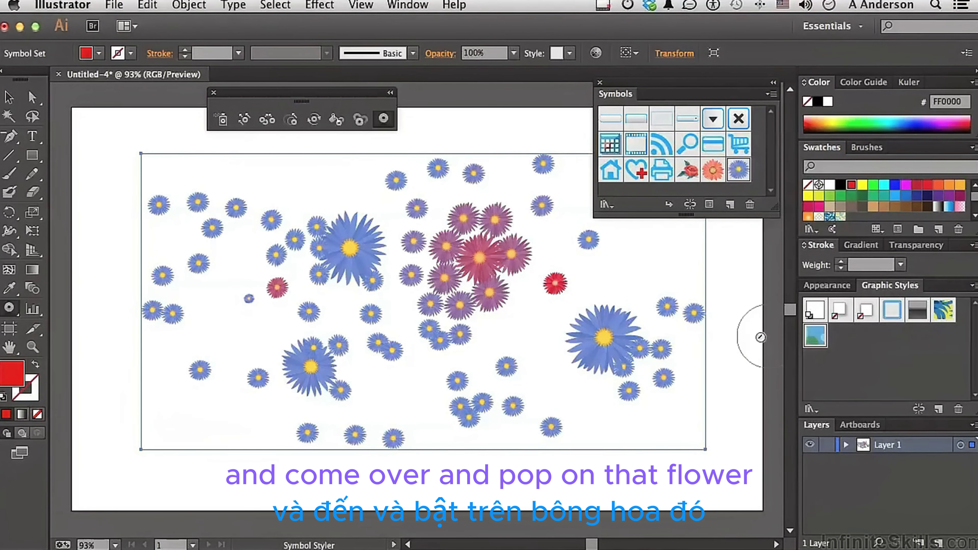
pyautogui.click(604, 341)
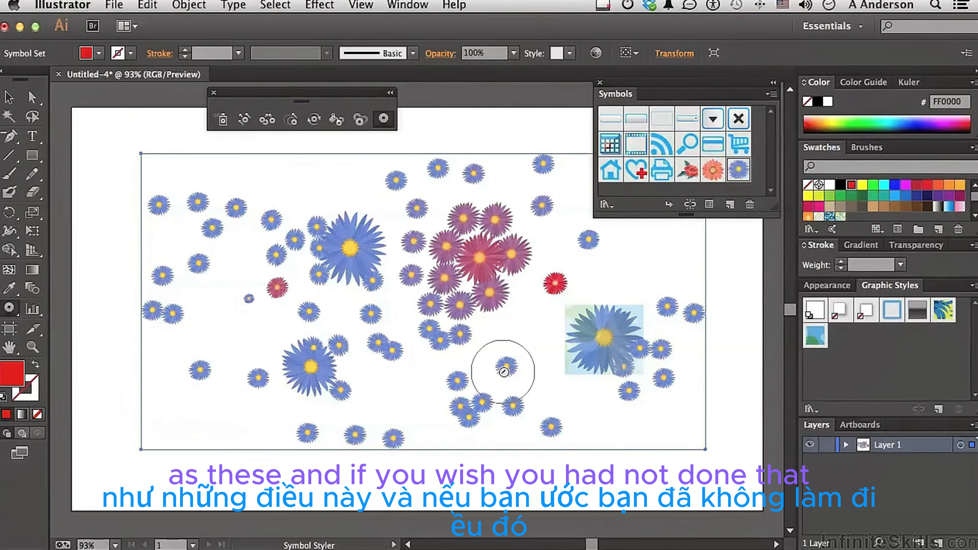
pyautogui.keyDown('alt'); pyautogui.click(601, 343); pyautogui.keyUp('alt')
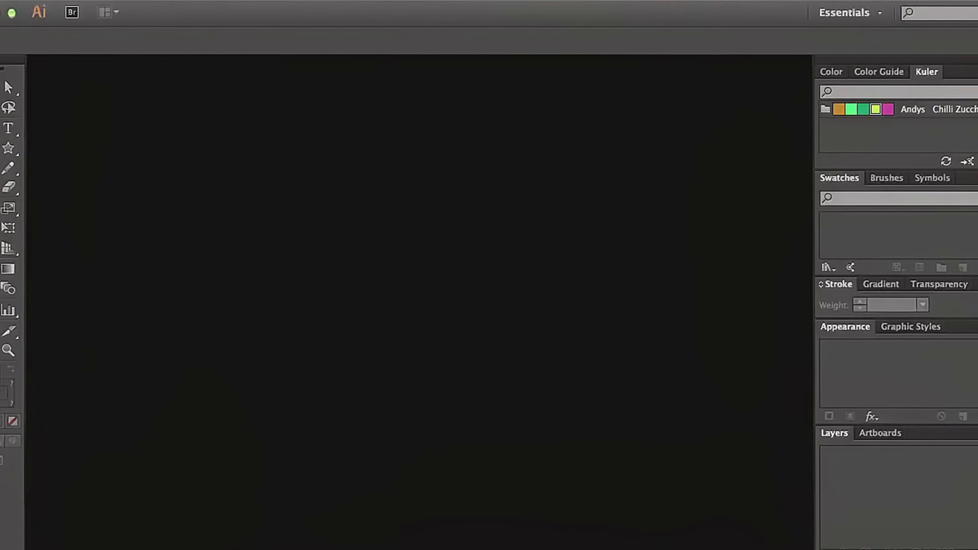
# - Create a new document with the Web profile, 960 x 560 px, in RGB color mode
pyautogui.click(114, 4)
pyautogui.click(102, 11)
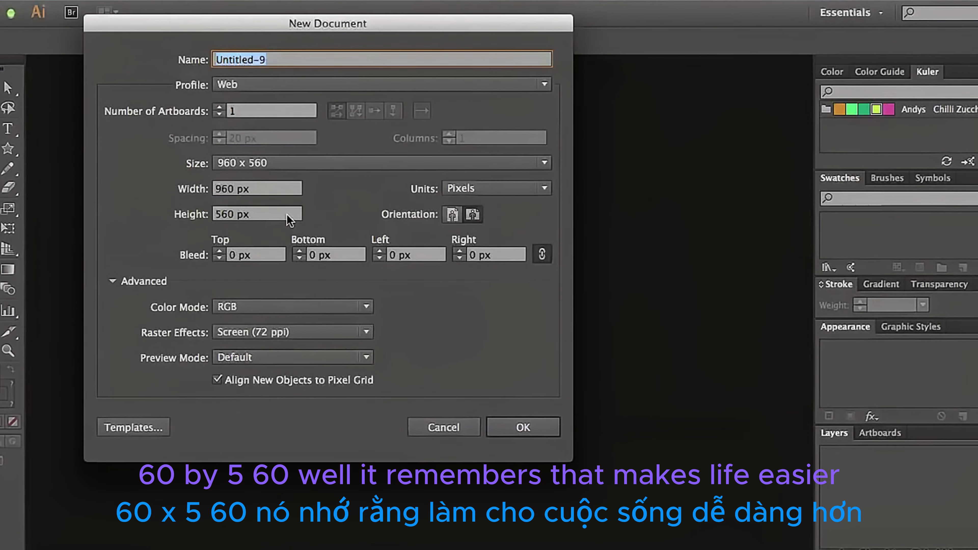
pyautogui.click(523, 427)
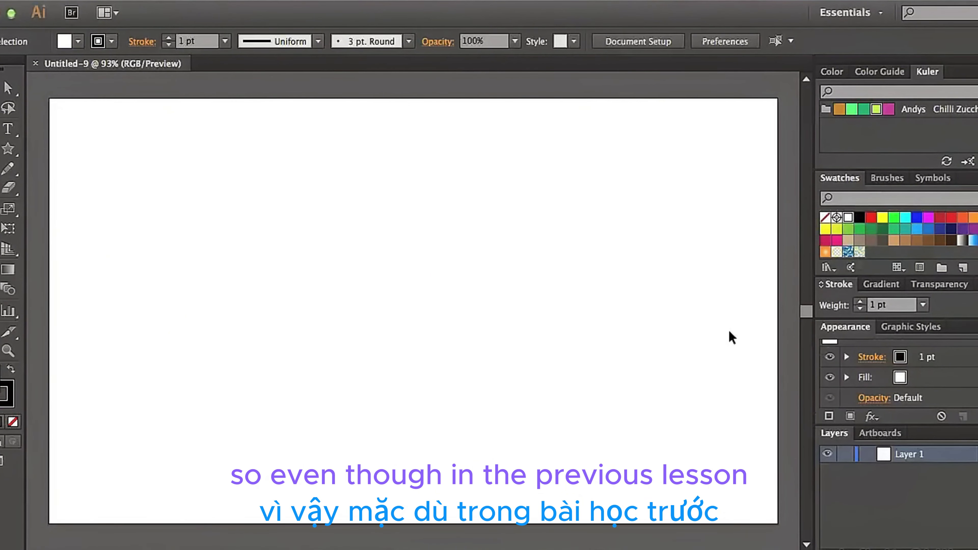
# - Detach the Symbols panel to float over the artboard's upper-right corner and lengthen it to fit all its symbols
pyautogui.moveTo(899, 181); pyautogui.dragTo(607, 87)
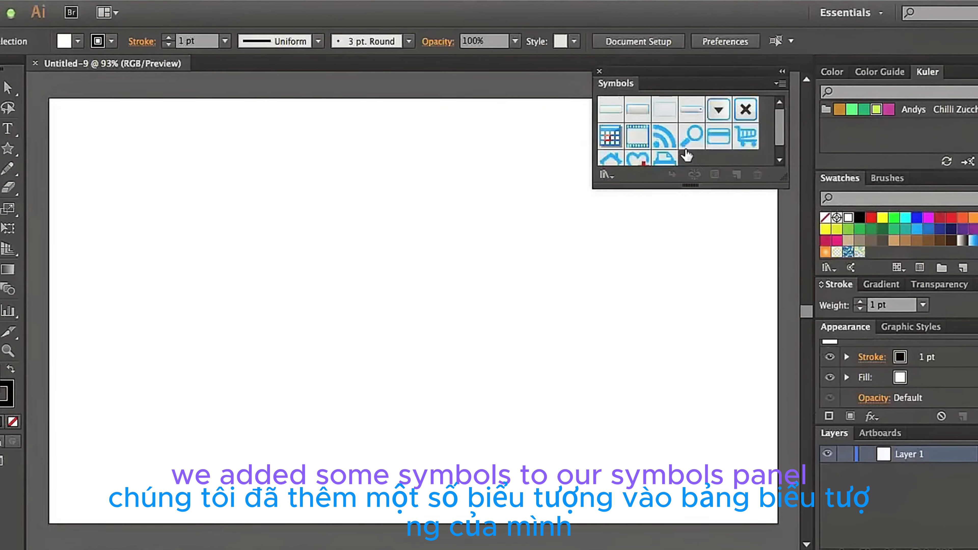
pyautogui.moveTo(691, 185); pyautogui.dragTo(690, 237)
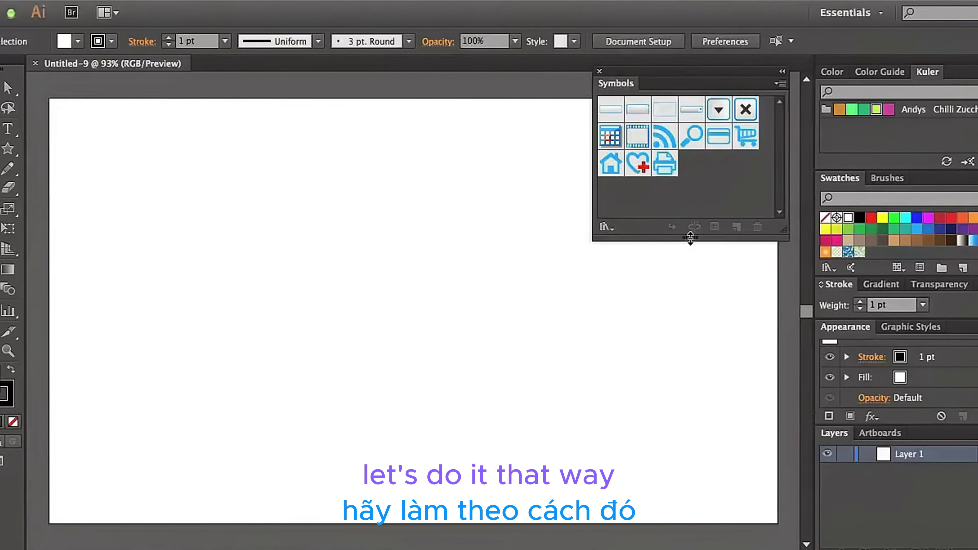
pyautogui.moveTo(601, 236); pyautogui.dragTo(603, 240)
# - Add the orange-red daisy-like flower from the Flowers symbol library to the document's symbols and close the library
pyautogui.click(604, 233)
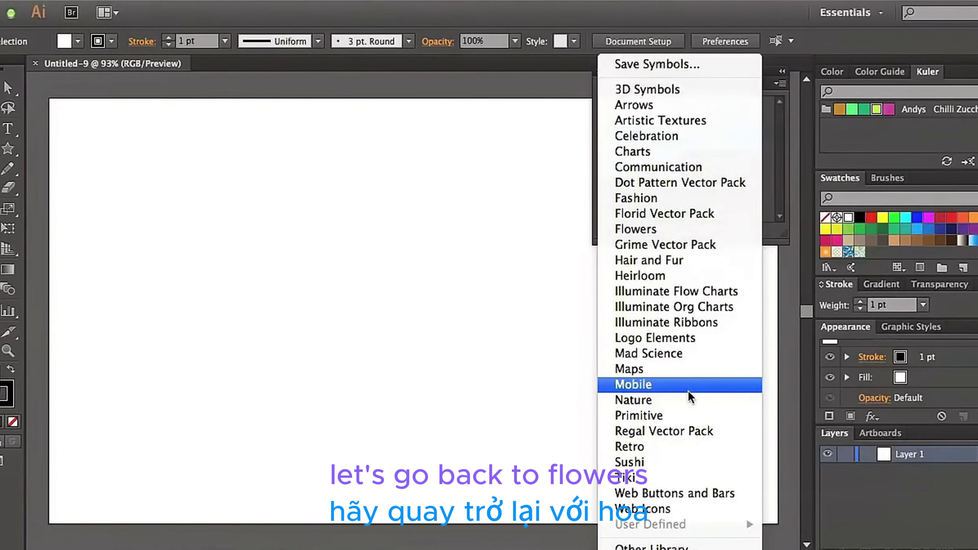
pyautogui.click(708, 233)
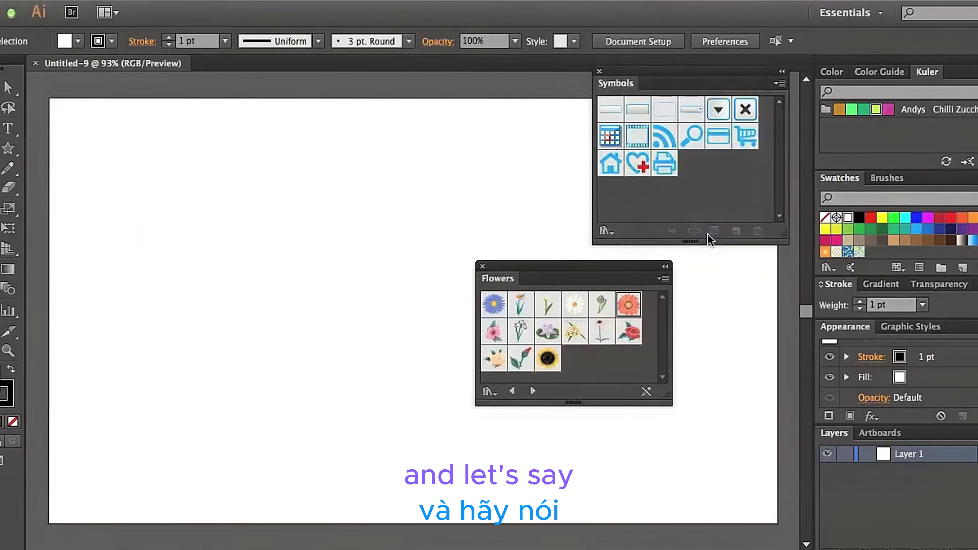
pyautogui.click(629, 308)
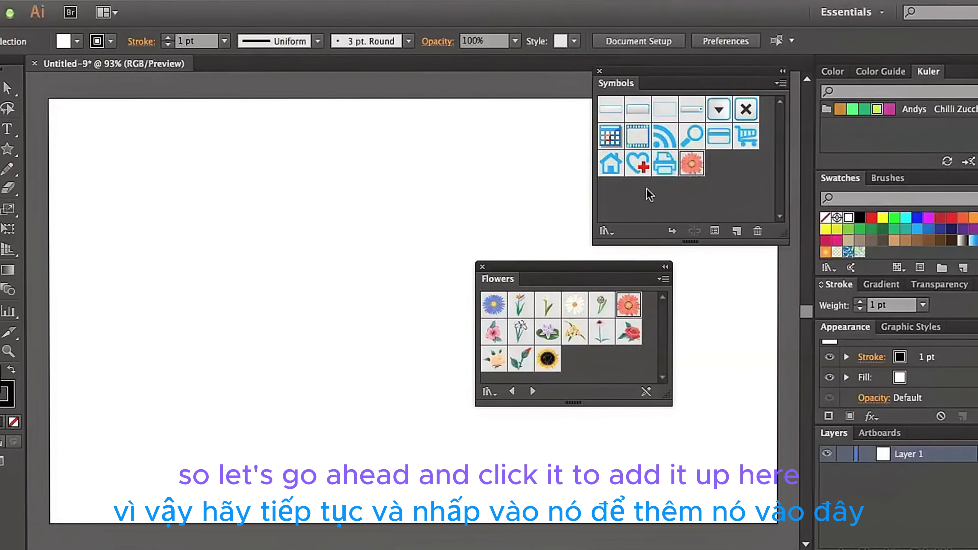
pyautogui.click(482, 267)
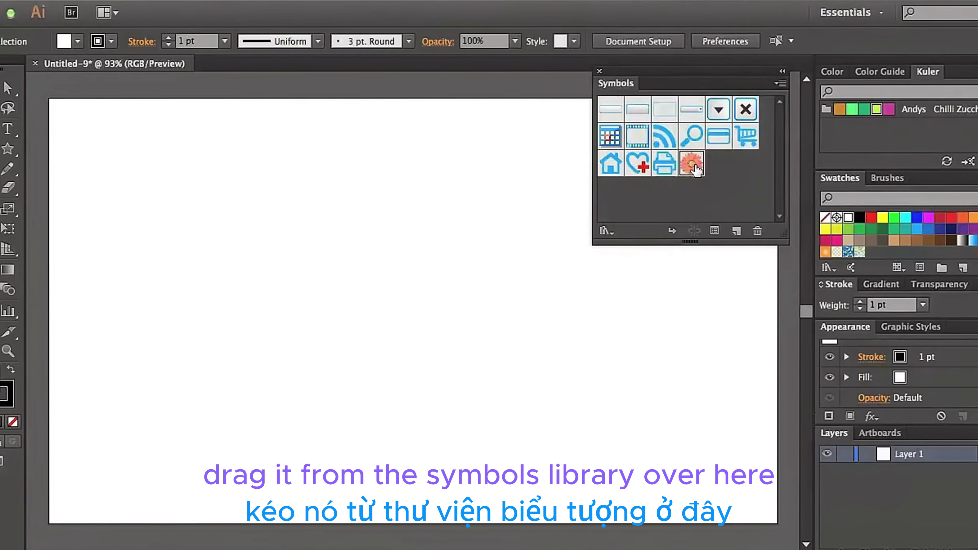
# - Place the orange-red flower symbol left of the artboard's centre and float the symbolism tools as a separate toolbar above it
pyautogui.moveTo(692, 163); pyautogui.dragTo(351, 281)
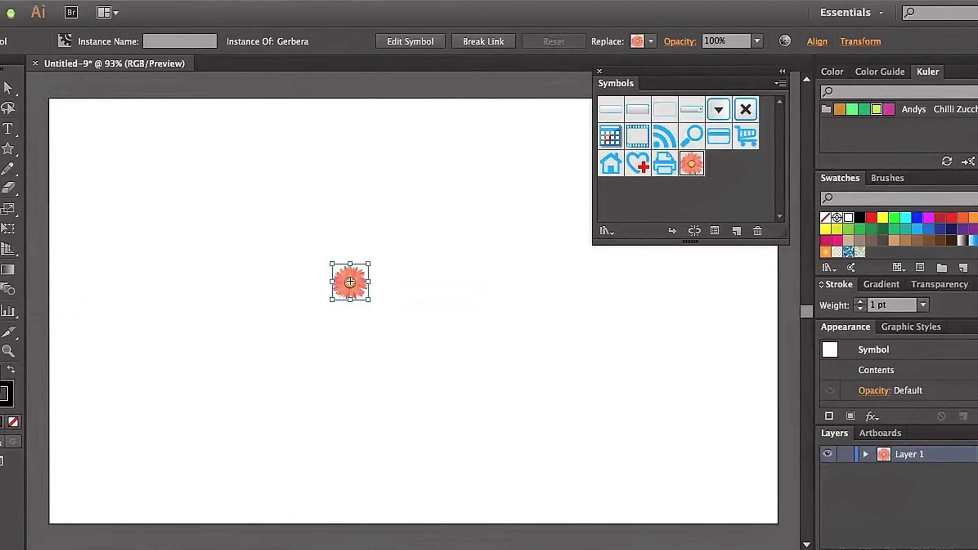
pyautogui.moveTo(1, 311); pyautogui.dragTo(191, 375)
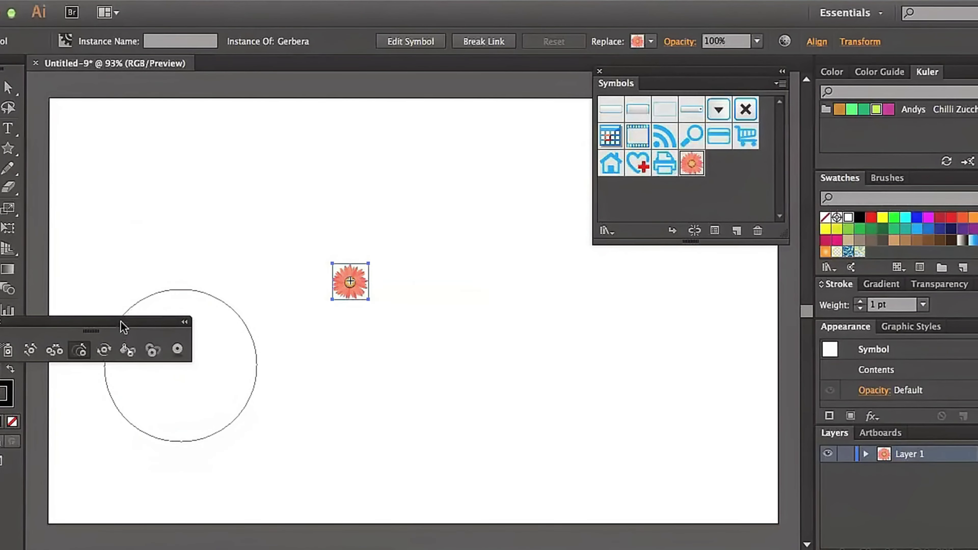
pyautogui.moveTo(125, 328); pyautogui.dragTo(364, 80)
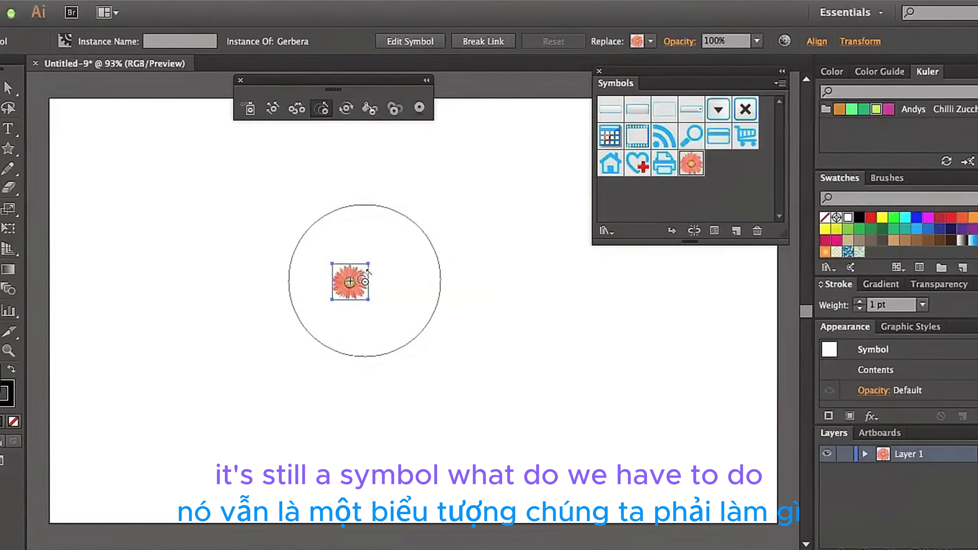
# - Break the placed flower's link to its symbol and ungroup its artwork
pyautogui.press('v')
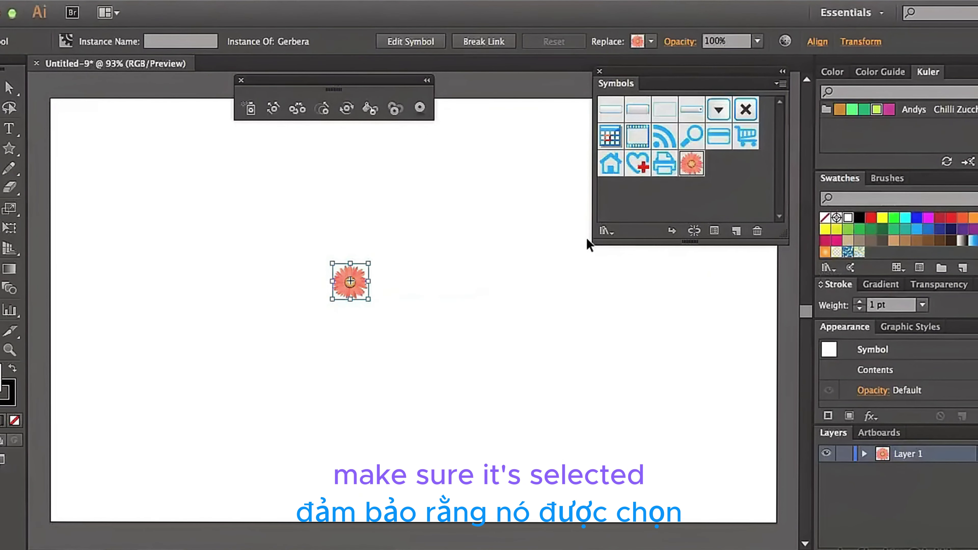
pyautogui.click(694, 230)
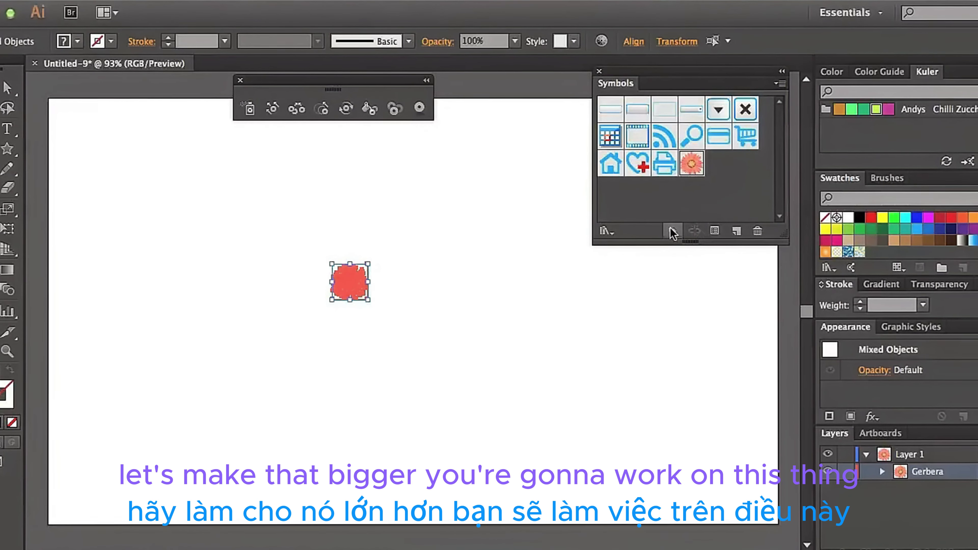
pyautogui.click(7, 353)
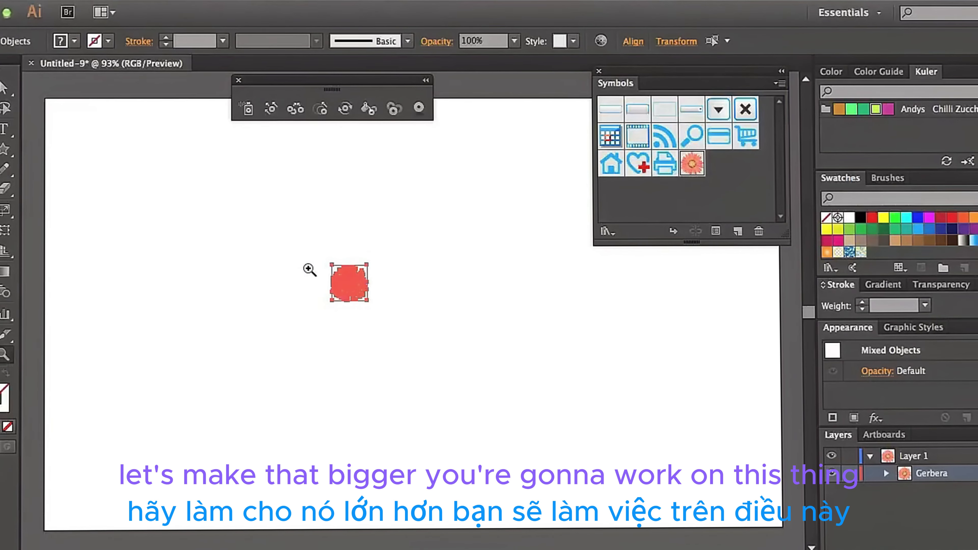
pyautogui.moveTo(308, 255); pyautogui.dragTo(386, 324)
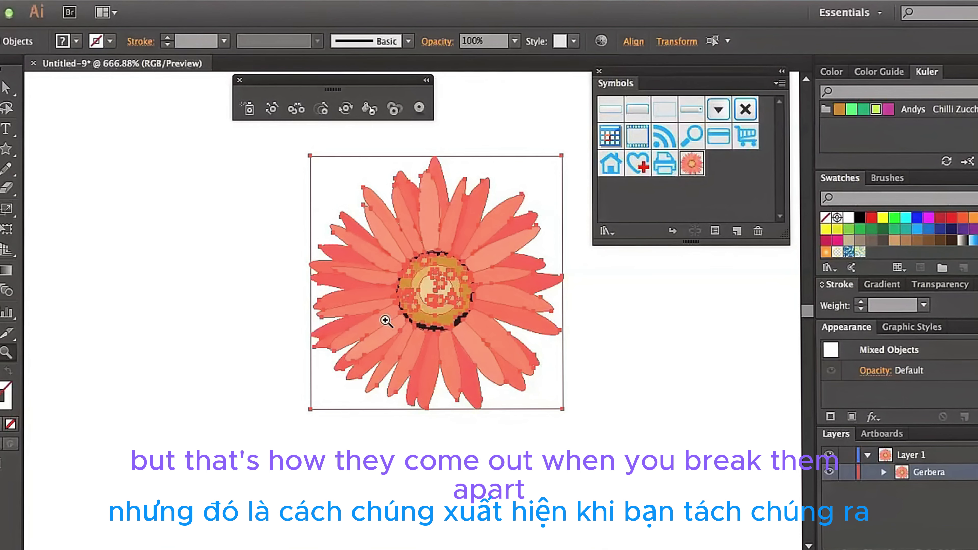
pyautogui.click(183, 0)
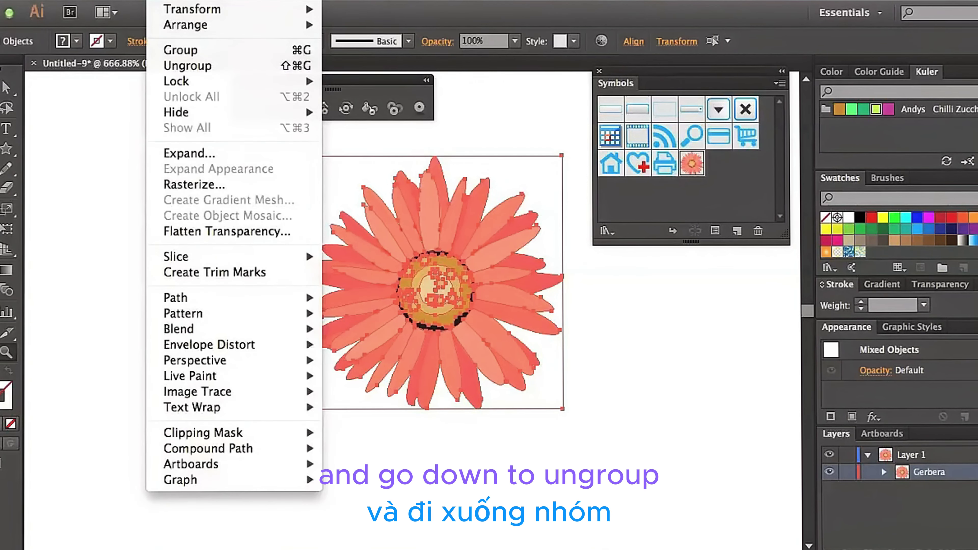
pyautogui.click(189, 67)
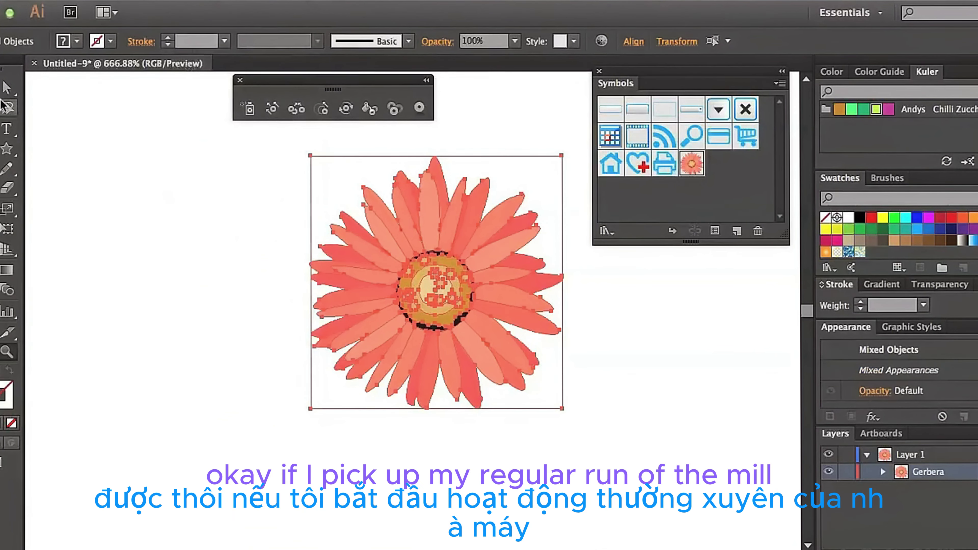
# - Deselect the artwork and delete the three stacked cream and gold shapes in the flower's centre
pyautogui.click(7, 88)
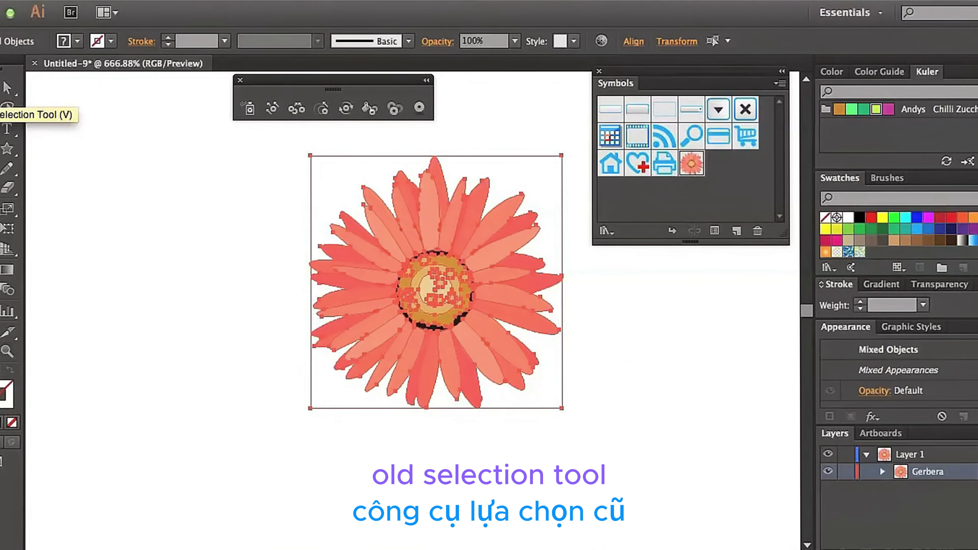
pyautogui.click(209, 221)
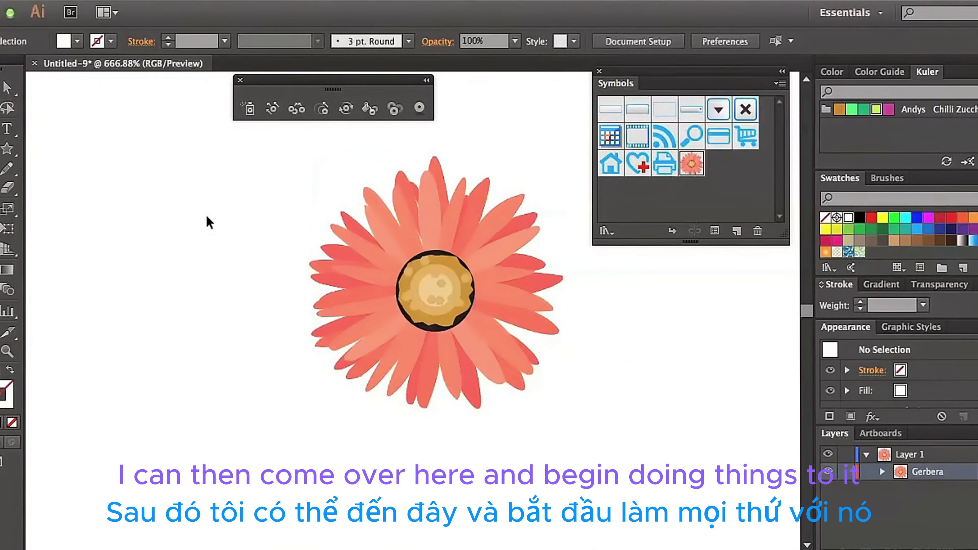
pyautogui.click(431, 290)
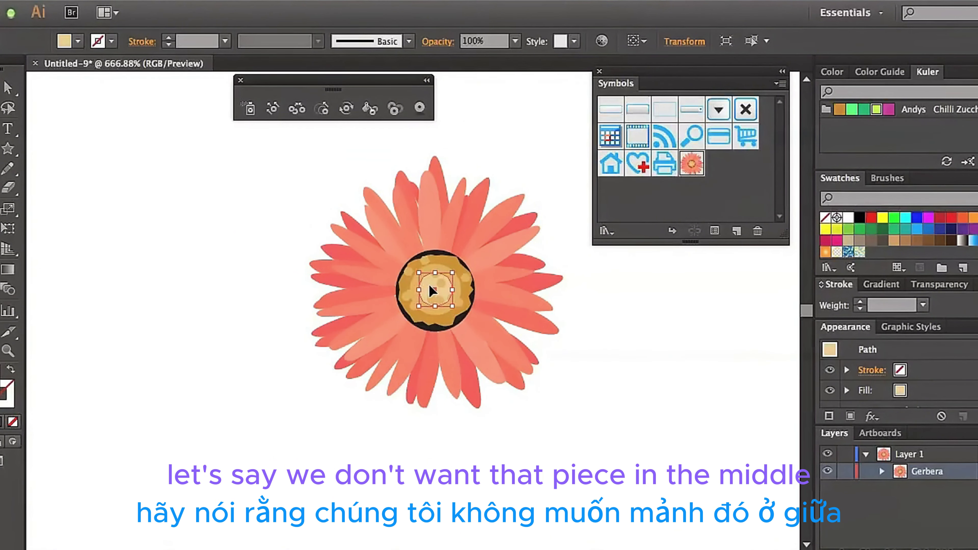
pyautogui.press('Delete')
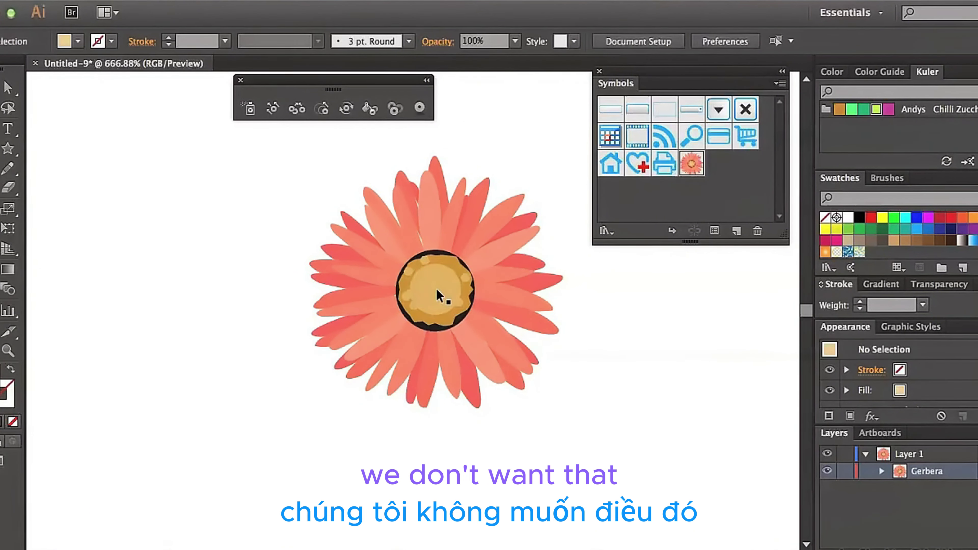
pyautogui.click(436, 288)
pyautogui.press('Delete')
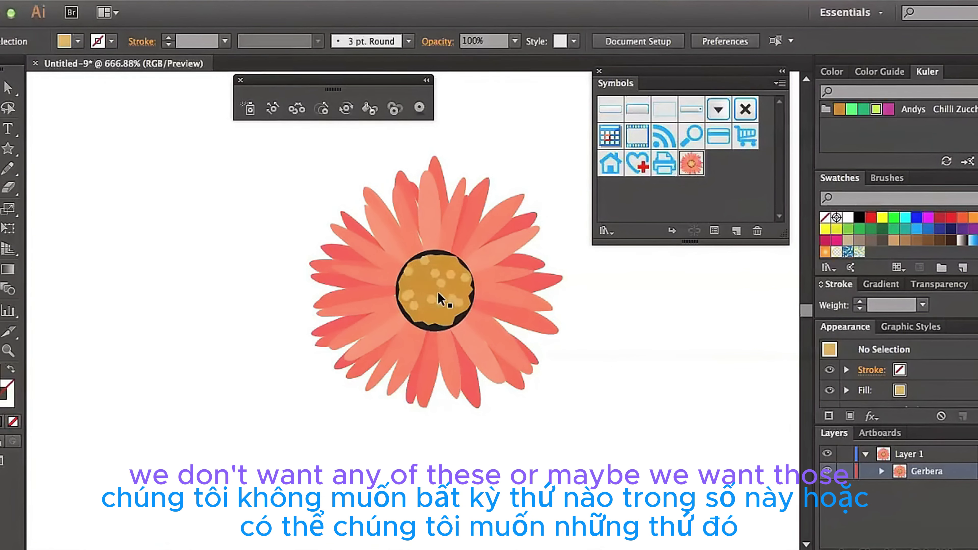
pyautogui.click(422, 284)
pyautogui.press('Delete')
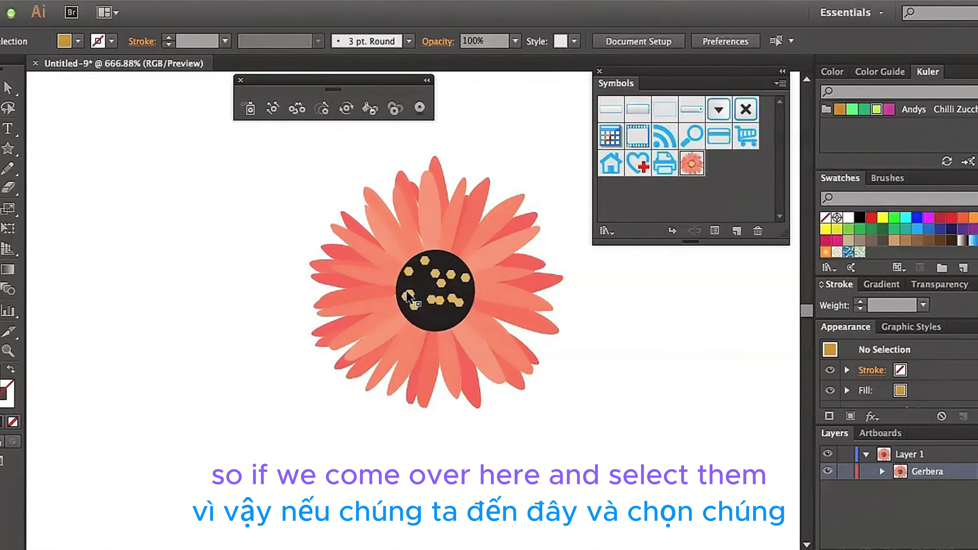
# - Delete the small overlapping yellow dots near the lower-left edge of the flower's black centre one by one
pyautogui.click(410, 296)
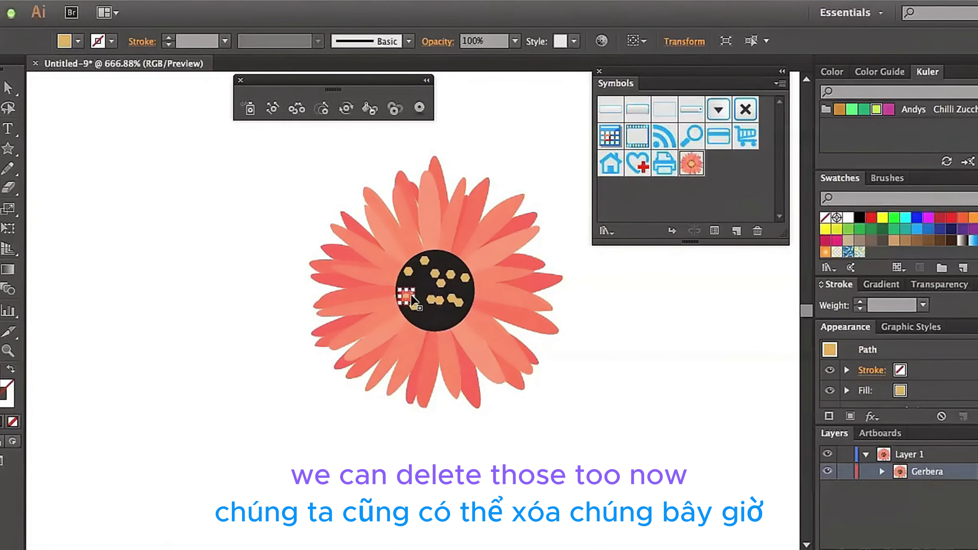
pyautogui.press('Delete')
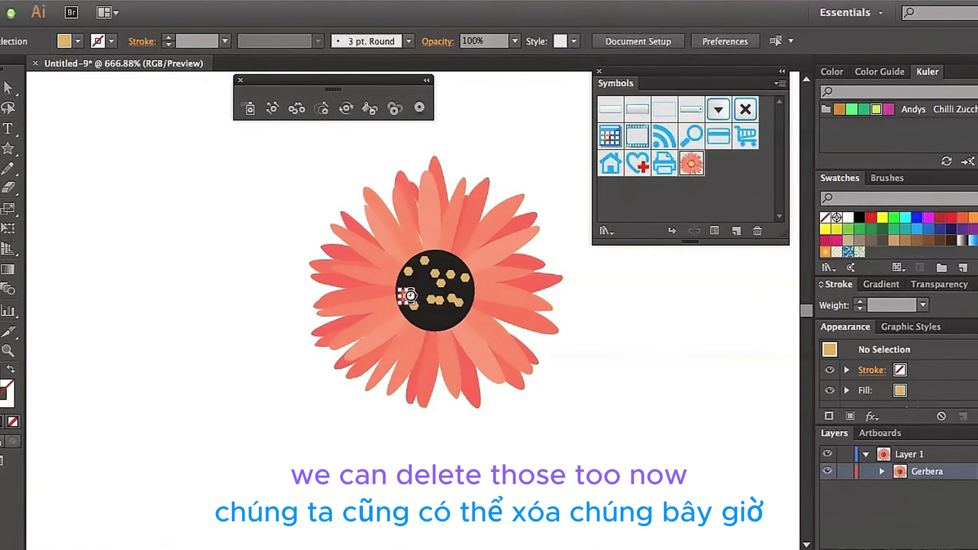
pyautogui.click(413, 304)
pyautogui.press('Delete')
pyautogui.click(409, 296)
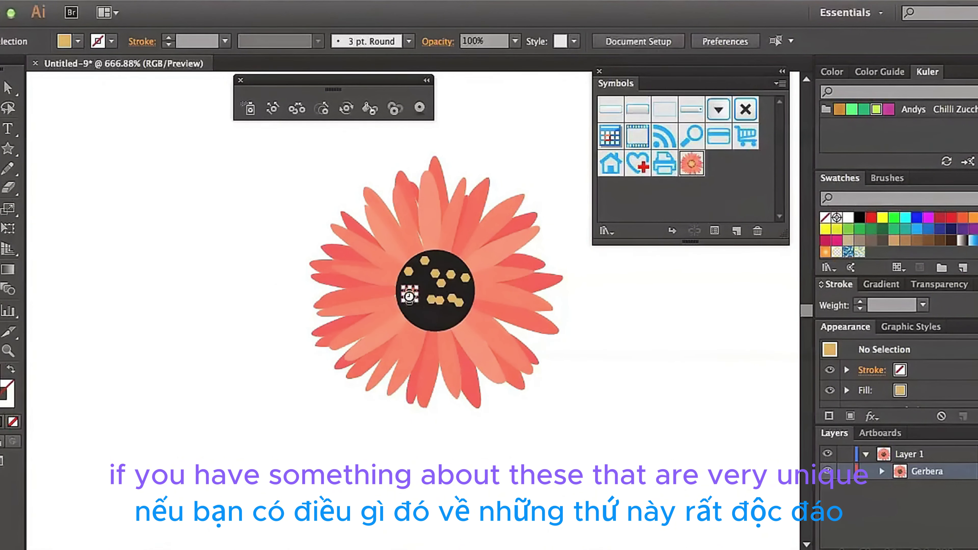
pyautogui.press('Delete')
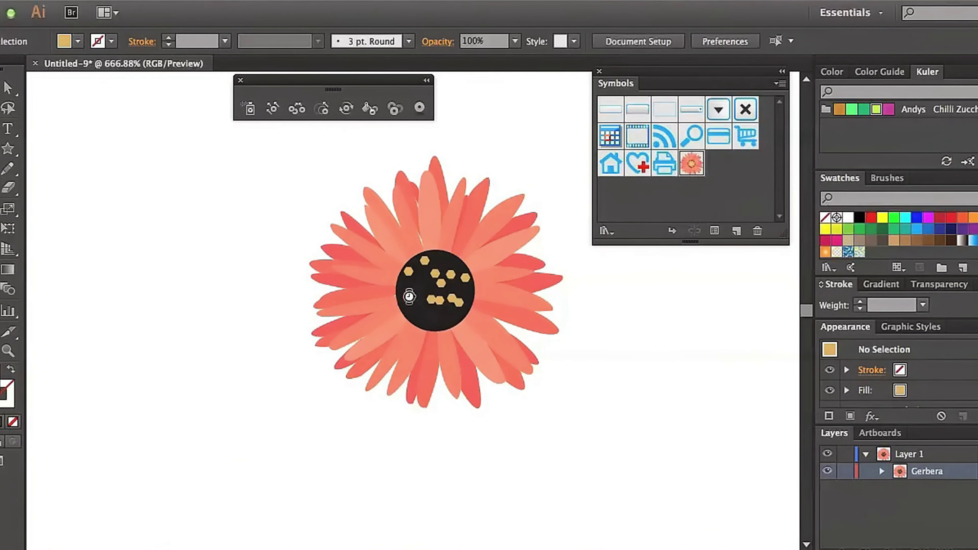
# - Select all remaining yellow dots in the flower's centre by their same fill color and delete them together
pyautogui.click(454, 303)
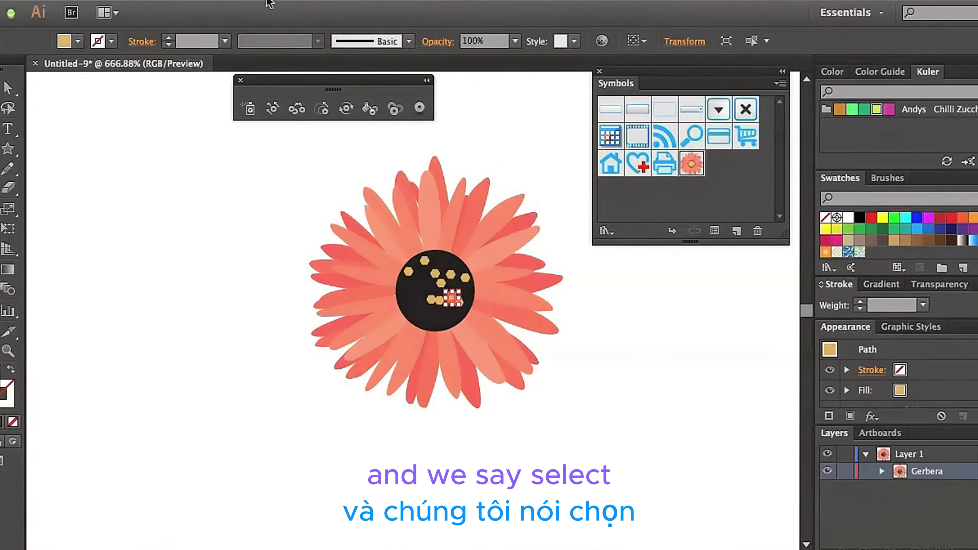
pyautogui.click(268, 0)
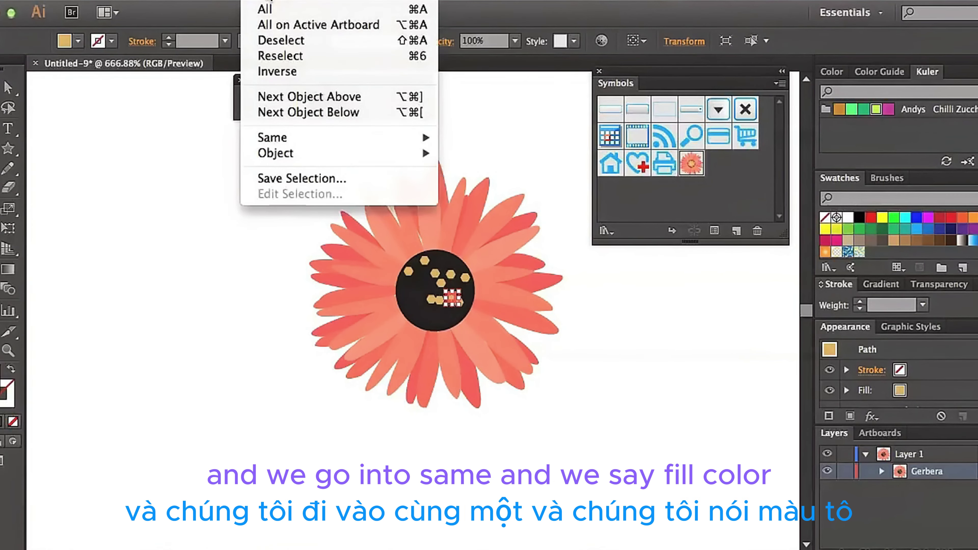
pyautogui.moveTo(311, 142)
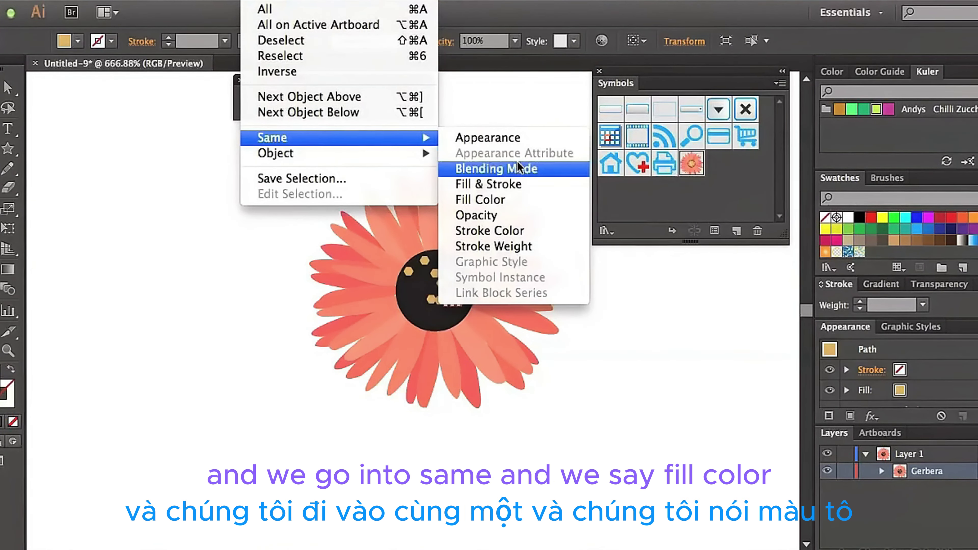
pyautogui.click(515, 201)
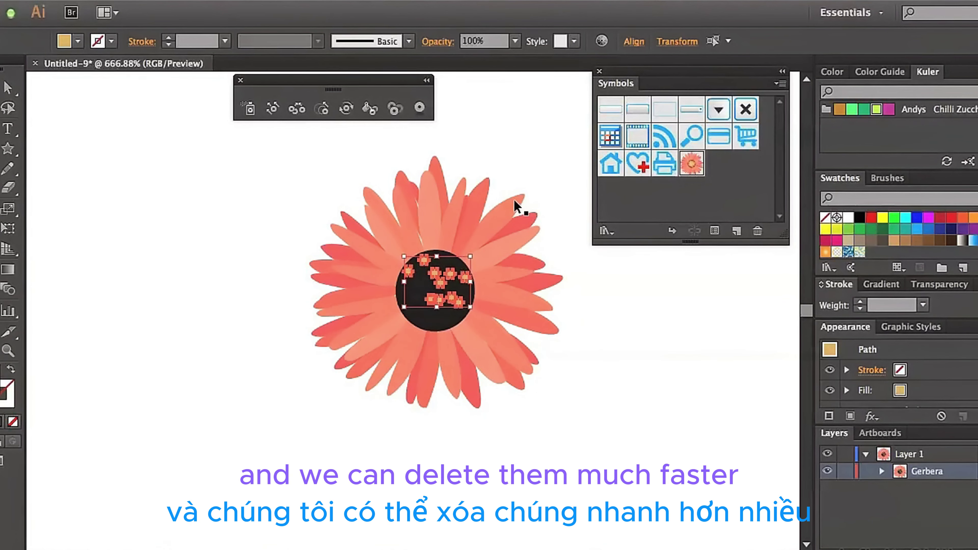
pyautogui.press('Delete')
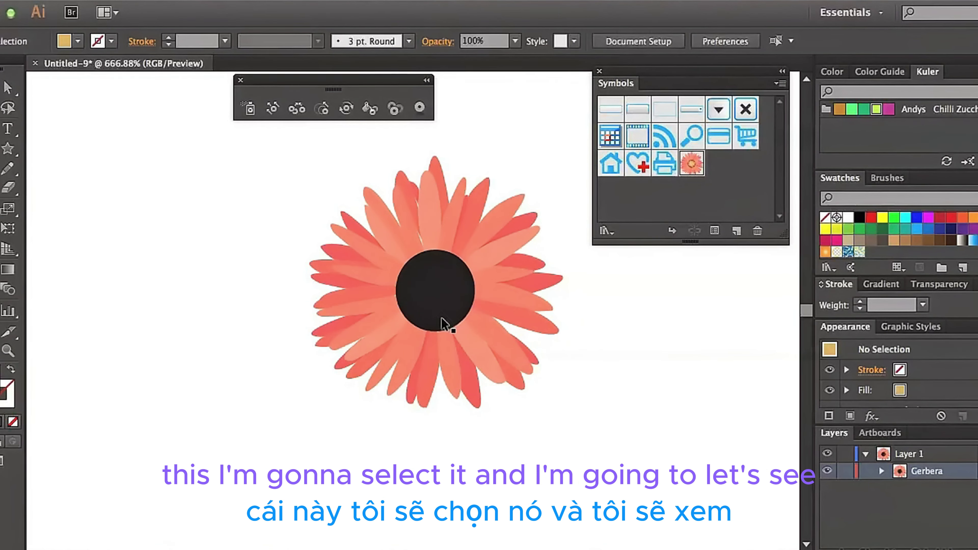
# - Fill the flower's black centre with the blue gradient swatch and change the gradient type to Radial
pyautogui.click(438, 308)
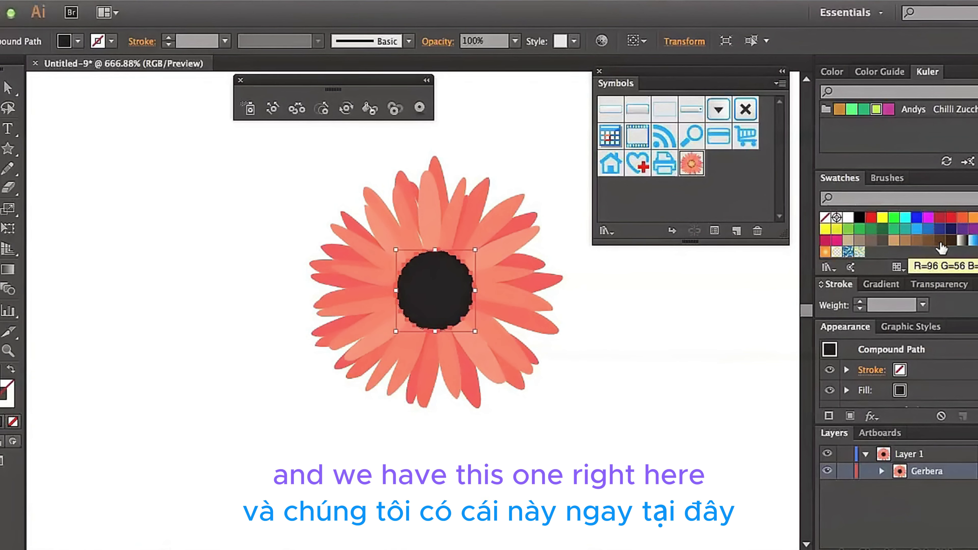
pyautogui.click(973, 243)
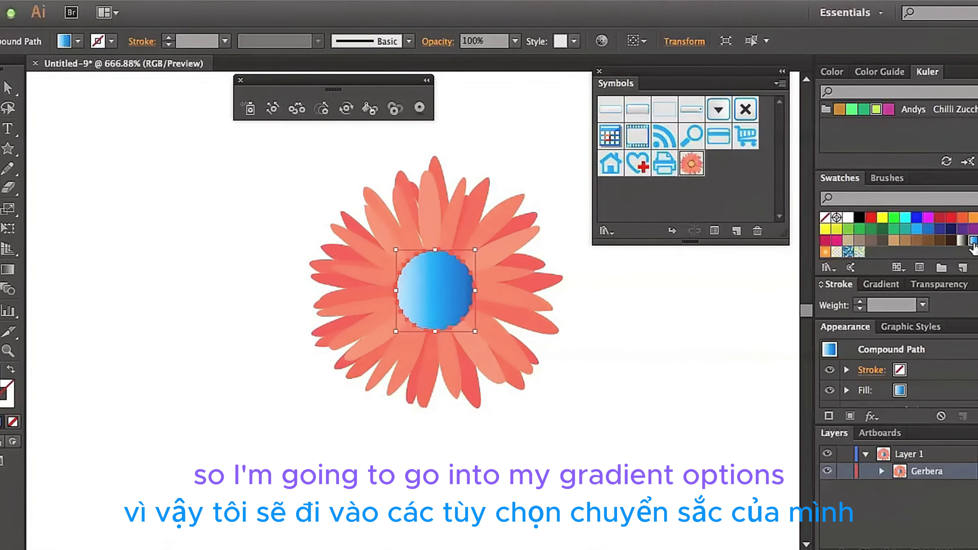
pyautogui.click(883, 288)
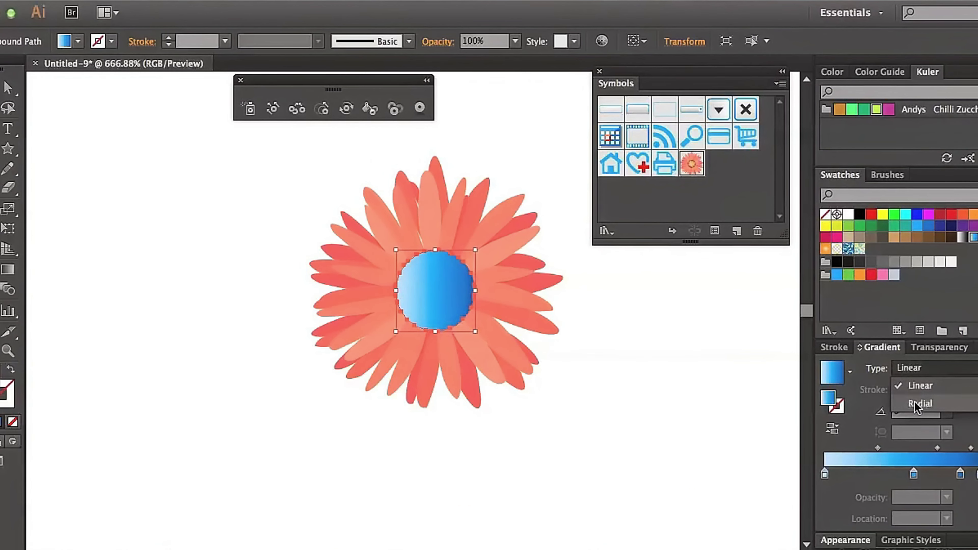
pyautogui.click(915, 402)
pyautogui.click(691, 437)
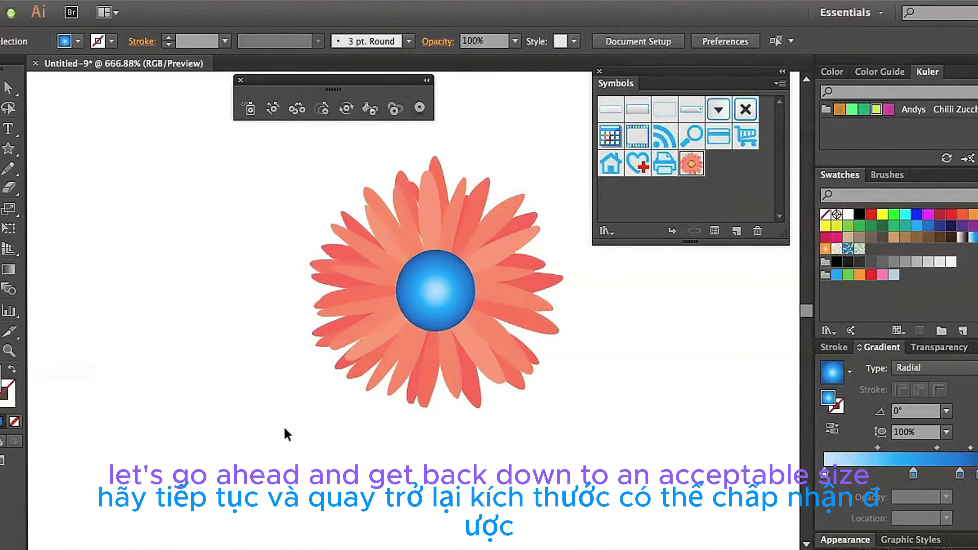
# - Select the whole flower and enlarge it proportionally to about one and a half times its size
pyautogui.doubleClick(2, 351)
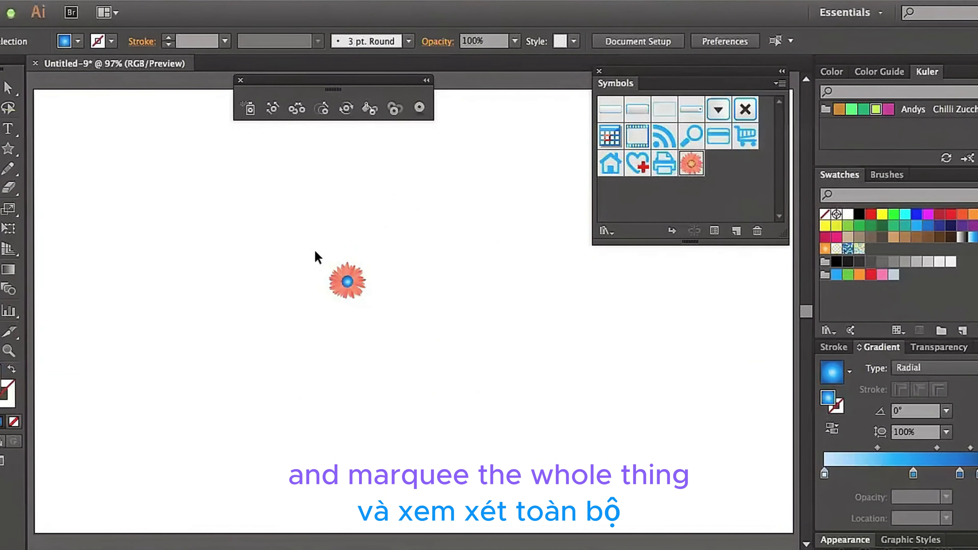
pyautogui.moveTo(315, 250); pyautogui.dragTo(391, 317)
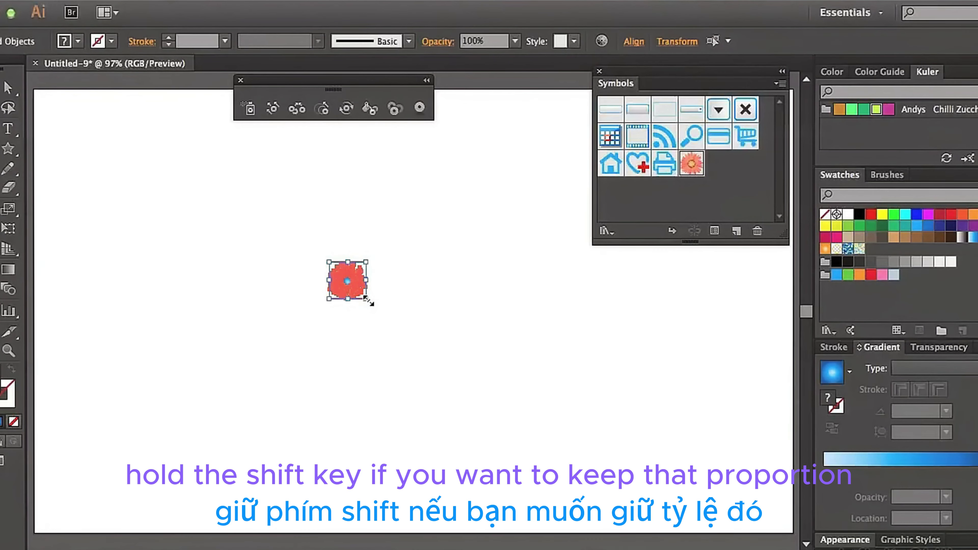
pyautogui.moveTo(366, 299); pyautogui.dragTo(389, 323)
pyautogui.click(402, 362)
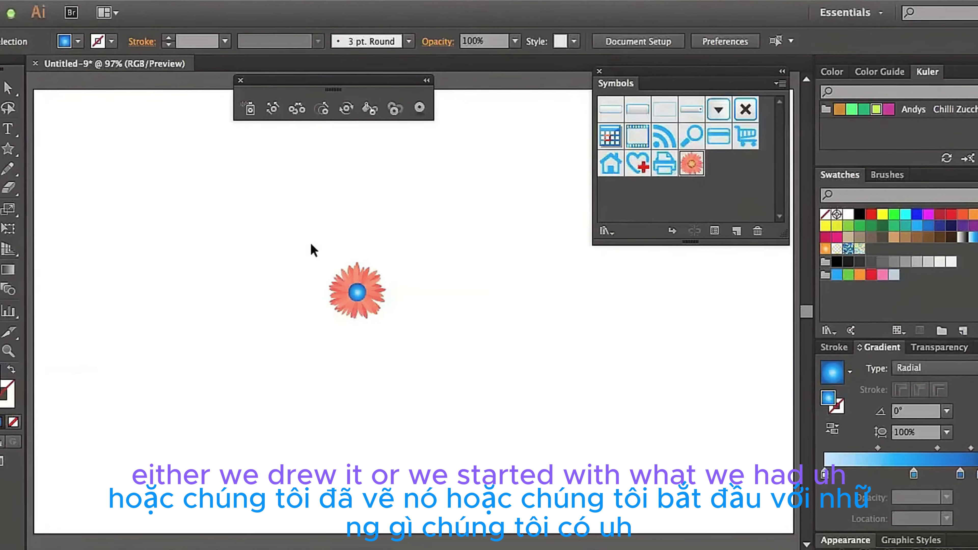
# - Select the whole modified flower and save it as a new symbol named New Flower with the type Graphic
pyautogui.moveTo(310, 247); pyautogui.dragTo(439, 352)
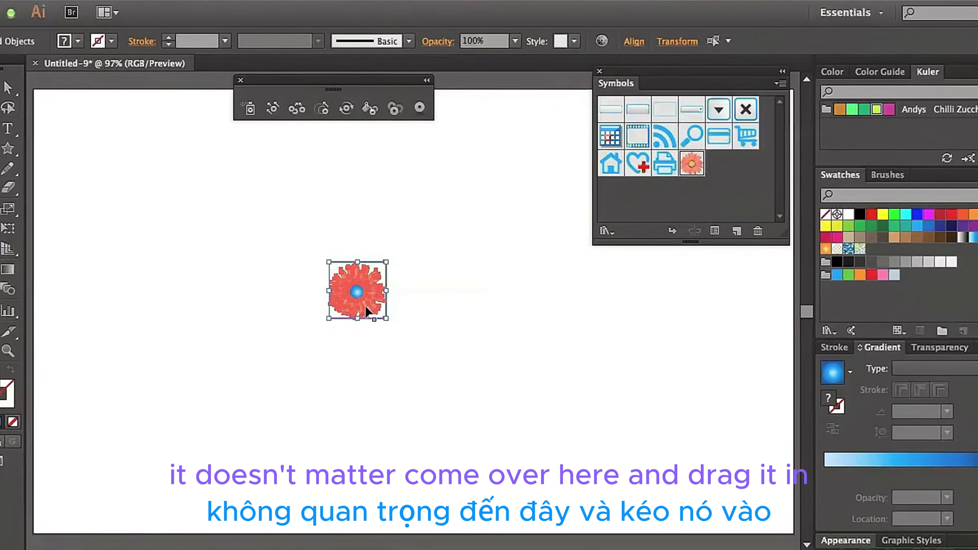
pyautogui.moveTo(366, 312); pyautogui.dragTo(726, 189)
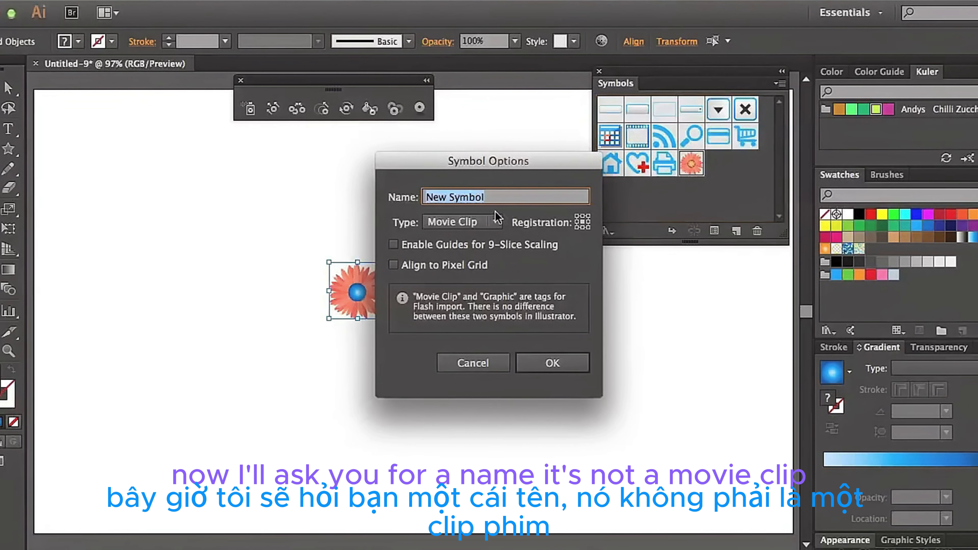
pyautogui.write('New Flower')
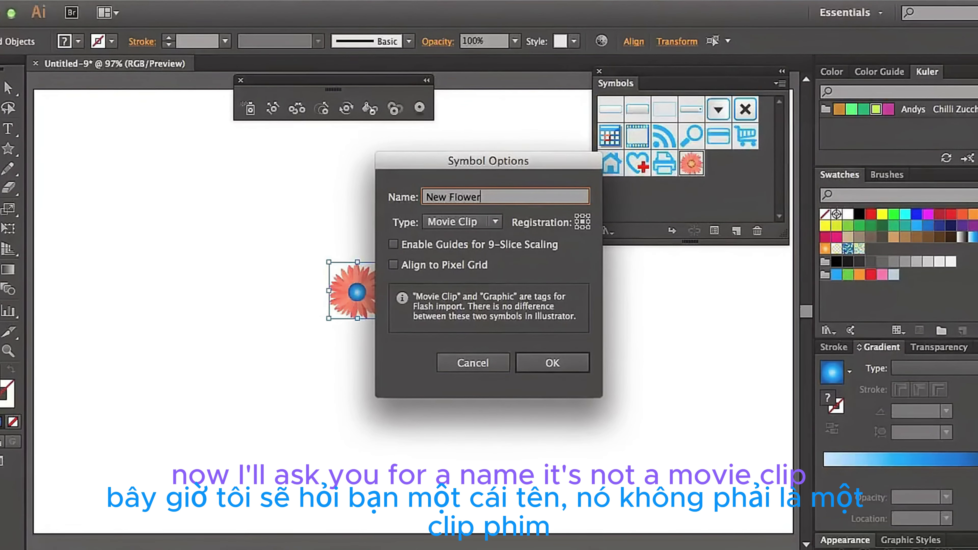
pyautogui.click(494, 222)
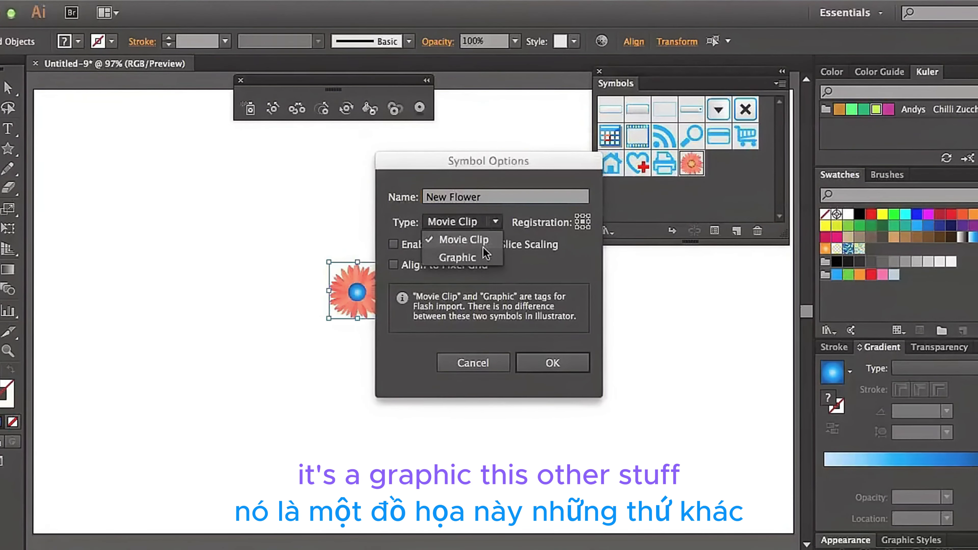
pyautogui.click(457, 257)
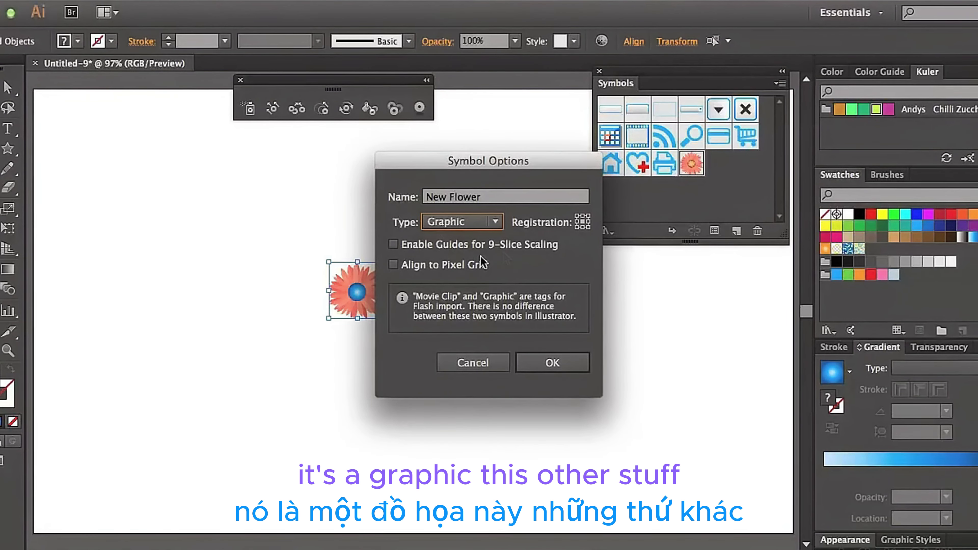
pyautogui.click(552, 363)
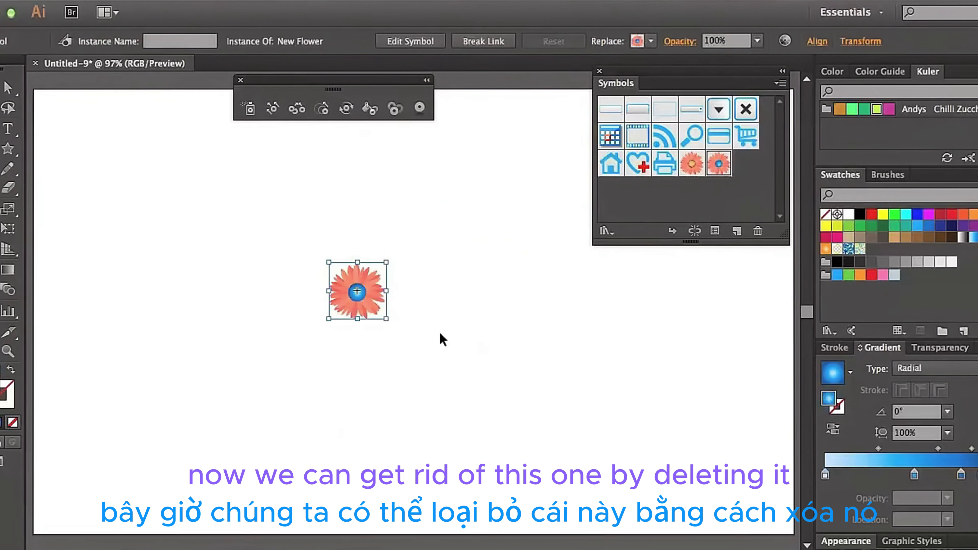
# - Delete the flower instance from the artboard and spray New Flower symbols across the empty area with the Symbol Sprayer
pyautogui.press('Delete')
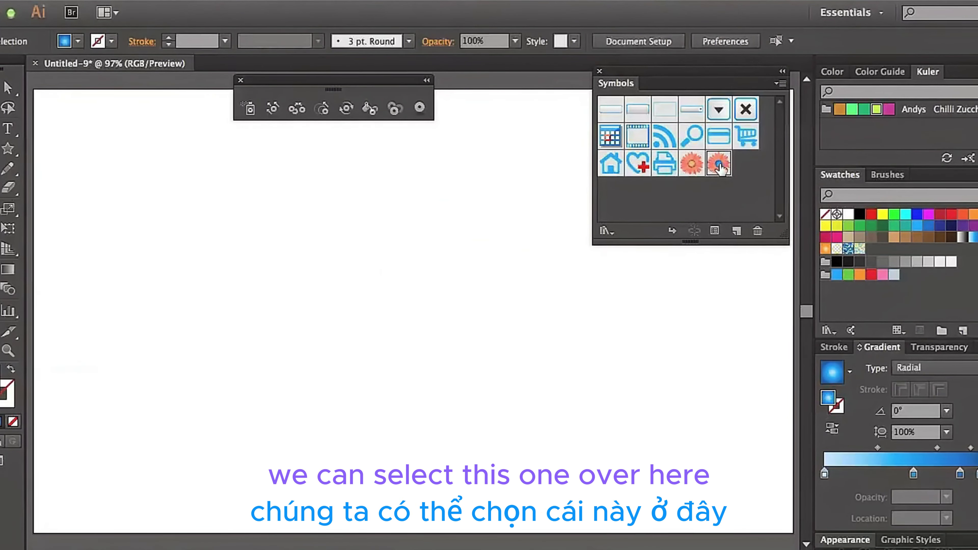
pyautogui.click(250, 111)
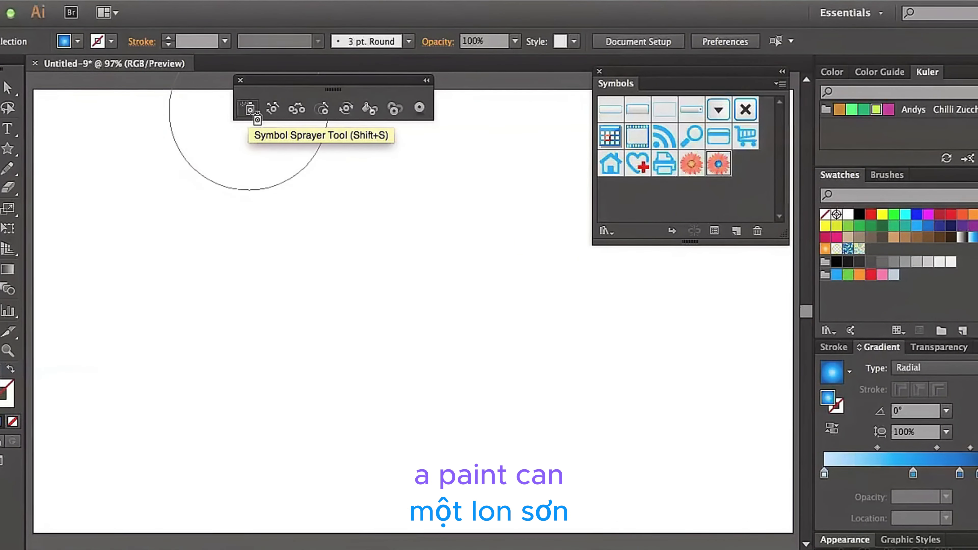
pyautogui.moveTo(244, 308)
pyautogui.mouseDown()
pyautogui.moveTo(288, 325)
pyautogui.moveTo(396, 276)
pyautogui.moveTo(315, 239)
pyautogui.moveTo(351, 251)
pyautogui.moveTo(349, 363)
pyautogui.moveTo(476, 442)
pyautogui.moveTo(582, 342)
pyautogui.moveTo(508, 313)
pyautogui.moveTo(225, 302)
pyautogui.moveTo(400, 288)
pyautogui.moveTo(261, 247)
pyautogui.moveTo(261, 394)
pyautogui.moveTo(408, 428)
pyautogui.moveTo(533, 297)
pyautogui.moveTo(438, 285)
pyautogui.moveTo(467, 267)
pyautogui.mouseUp()
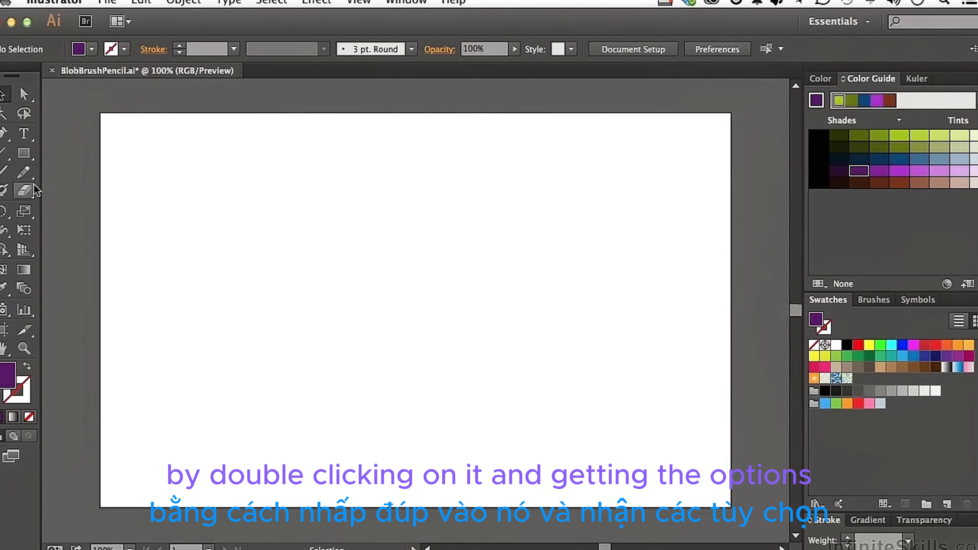
# - Open the Blob Brush options, try a 34° angle and 29% roundness, and restore them to 0° and 100%
pyautogui.doubleClick(3, 191)
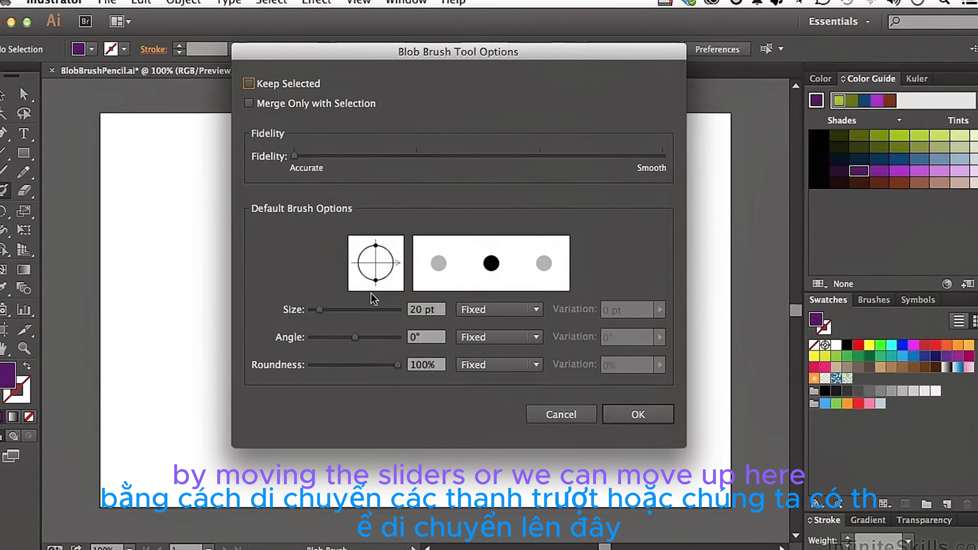
pyautogui.moveTo(397, 266); pyautogui.dragTo(396, 254)
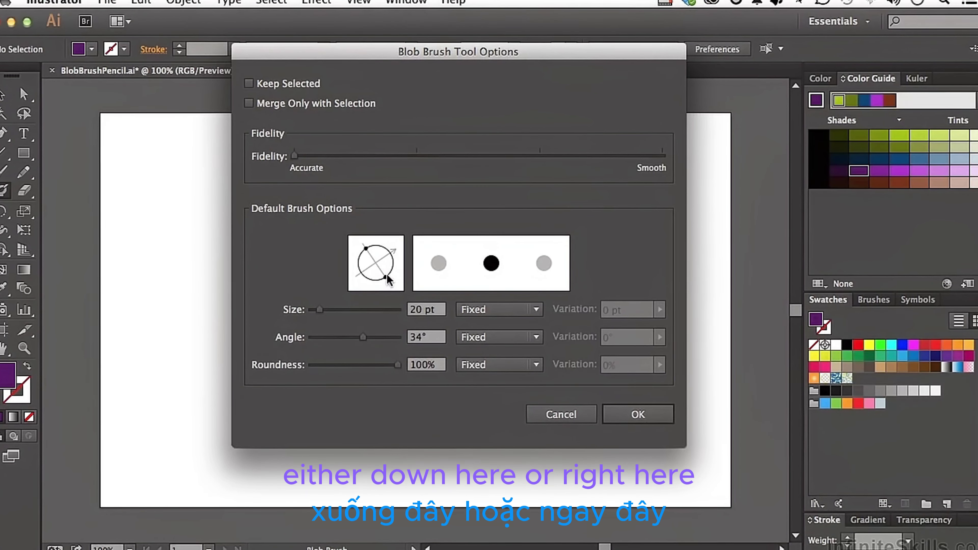
pyautogui.moveTo(385, 277); pyautogui.dragTo(380, 266)
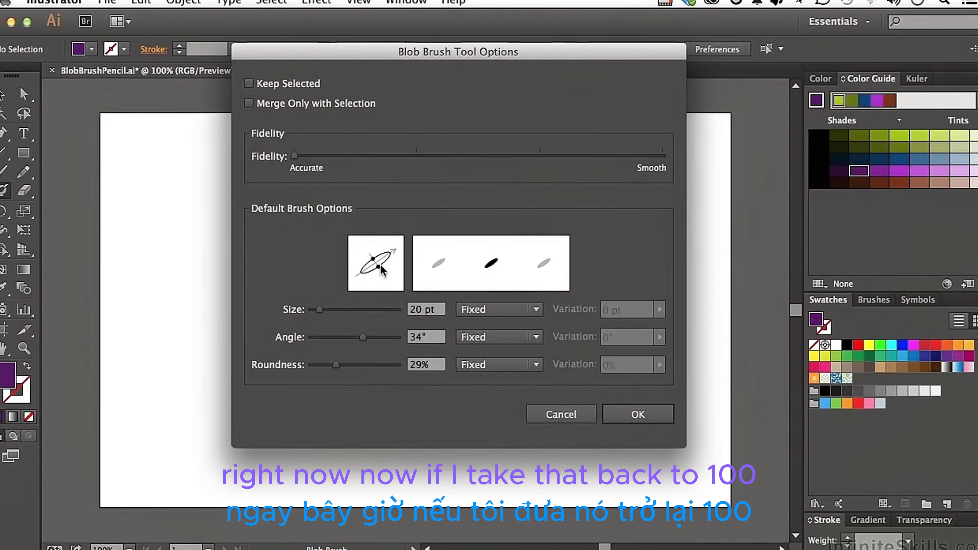
pyautogui.moveTo(381, 270); pyautogui.dragTo(401, 295)
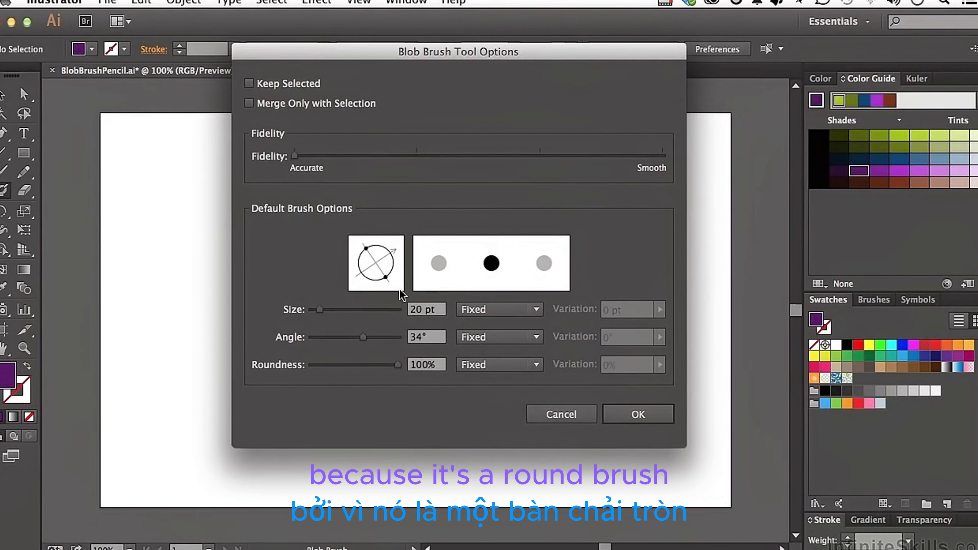
pyautogui.click(436, 338)
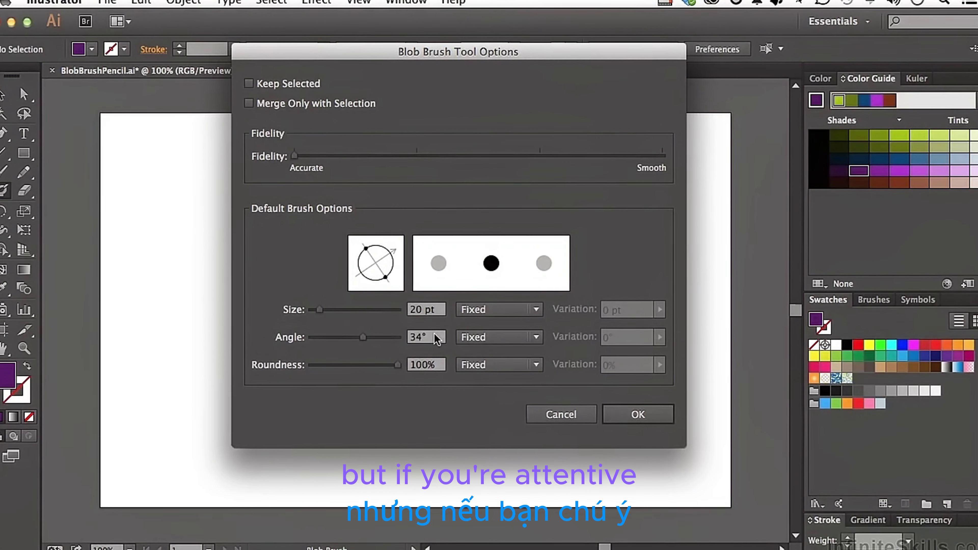
pyautogui.write('0')
pyautogui.press('Tab')
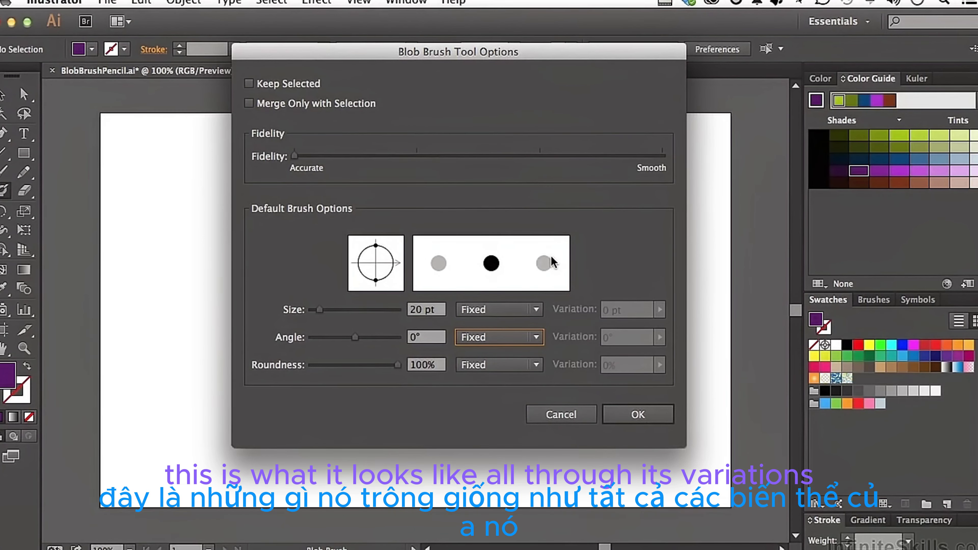
# - Make the Blob Brush size respond to Pressure with a 20 pt variation and apply the options
pyautogui.click(537, 312)
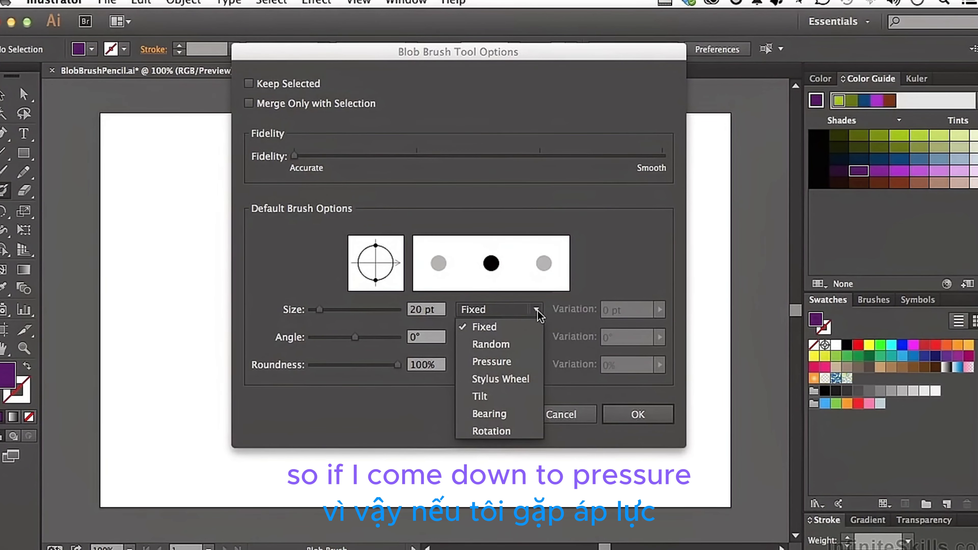
pyautogui.click(504, 361)
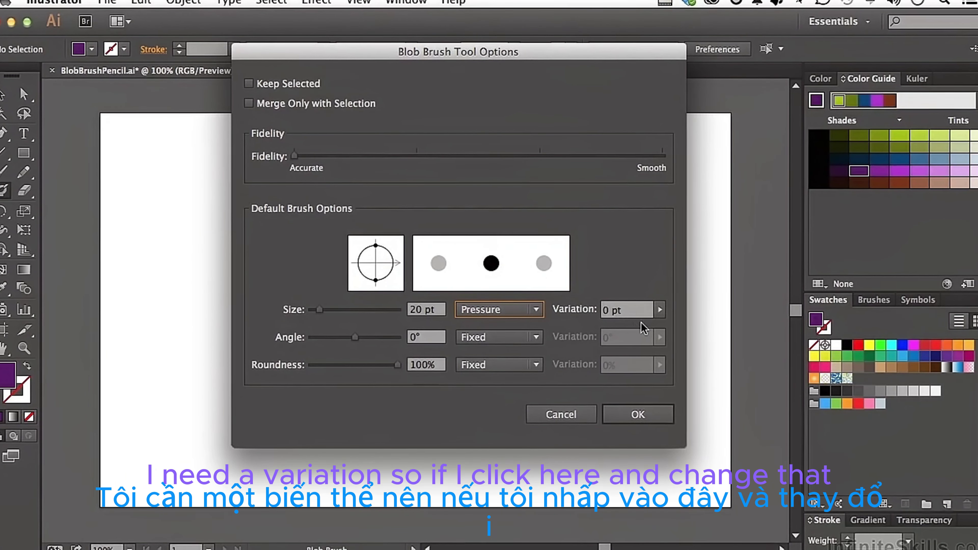
pyautogui.click(659, 310)
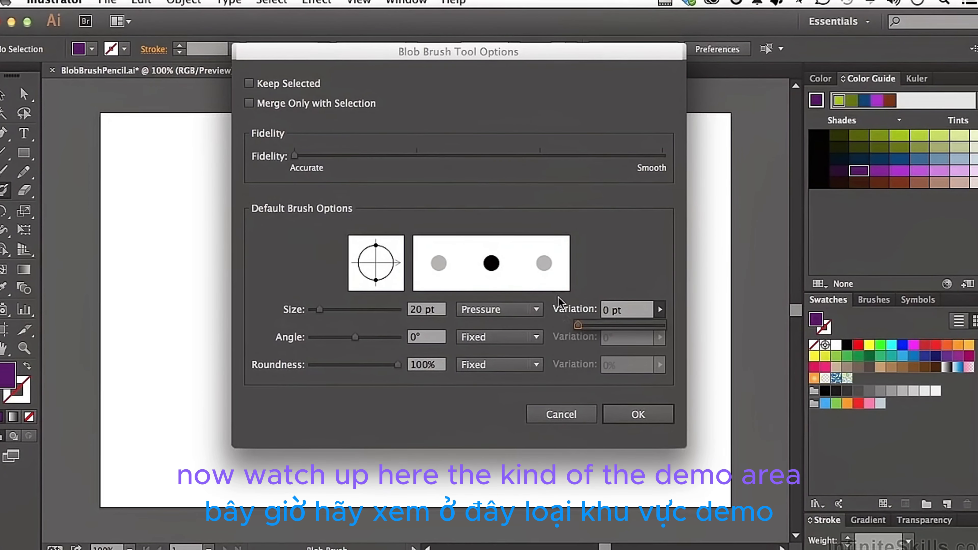
pyautogui.moveTo(577, 325); pyautogui.dragTo(678, 328)
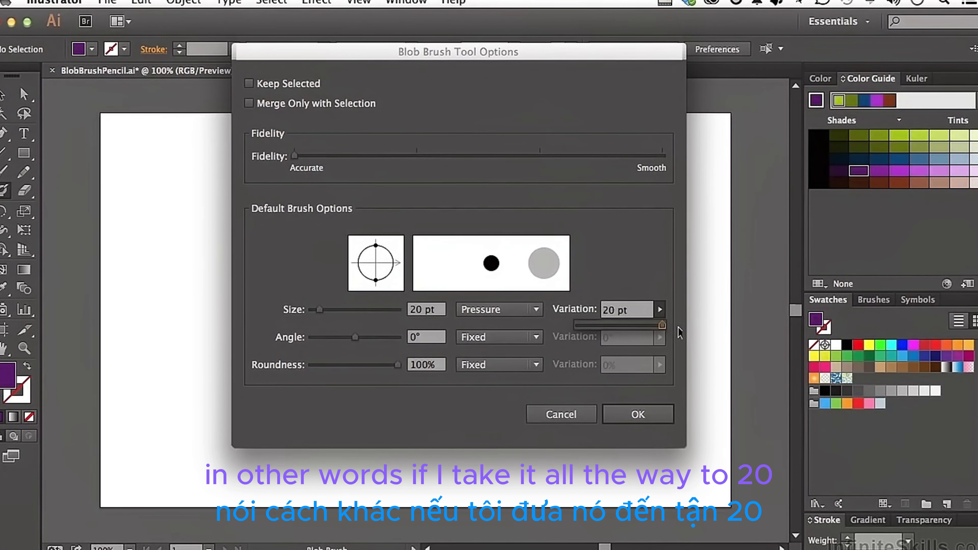
pyautogui.click(678, 327)
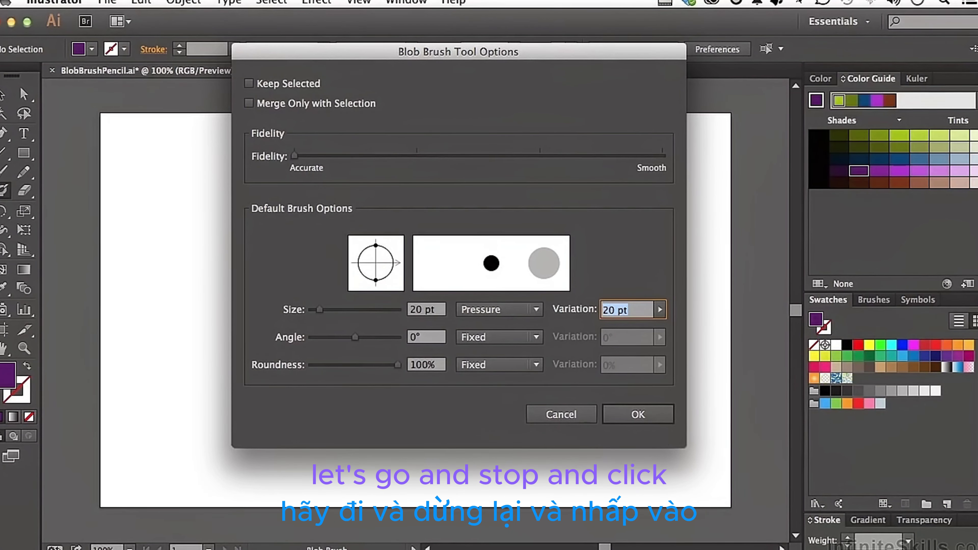
pyautogui.click(638, 414)
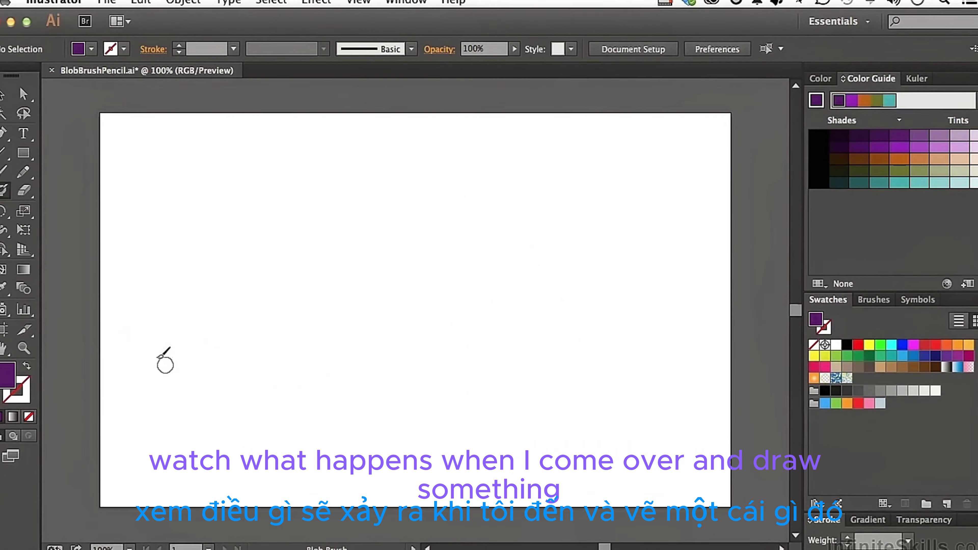
# - Swap fill and stroke, paint a wavy purple Blob Brush stroke in the artboard's middle, and check it in Outline view before returning to Preview
pyautogui.hotkey('shift', 'x')
pyautogui.moveTo(312, 408)
pyautogui.mouseDown()
pyautogui.moveTo(353, 382)
pyautogui.moveTo(404, 272)
pyautogui.mouseUp()
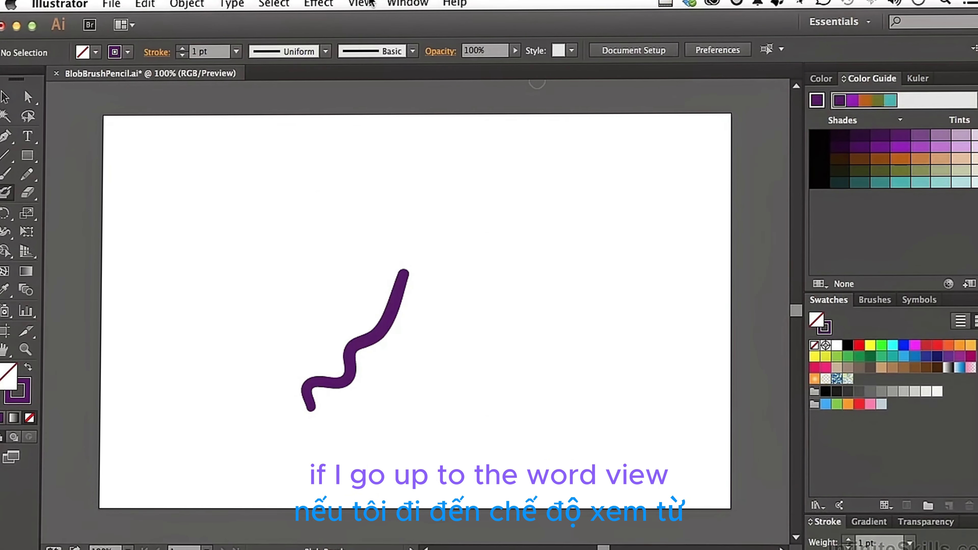
pyautogui.click(361, 4)
pyautogui.click(364, 19)
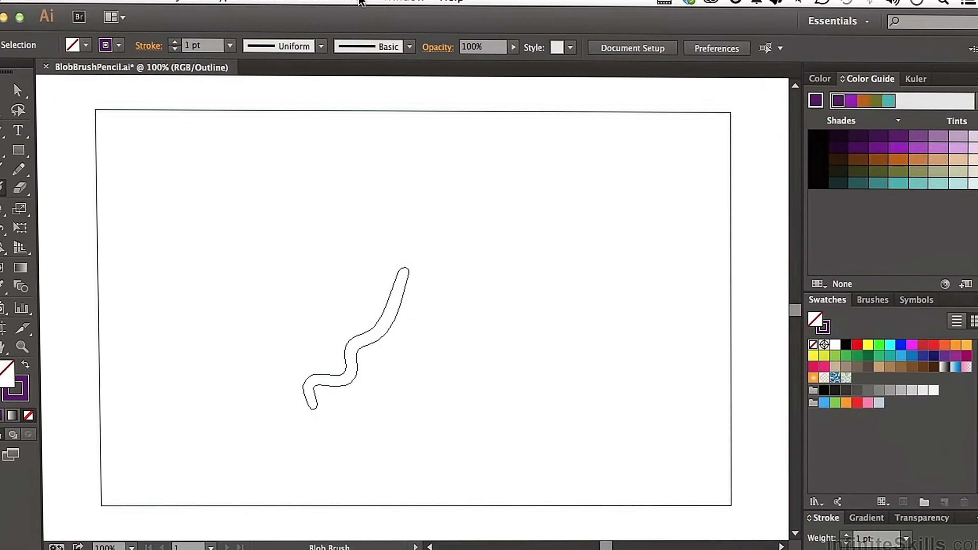
pyautogui.click(361, 3)
pyautogui.click(362, 15)
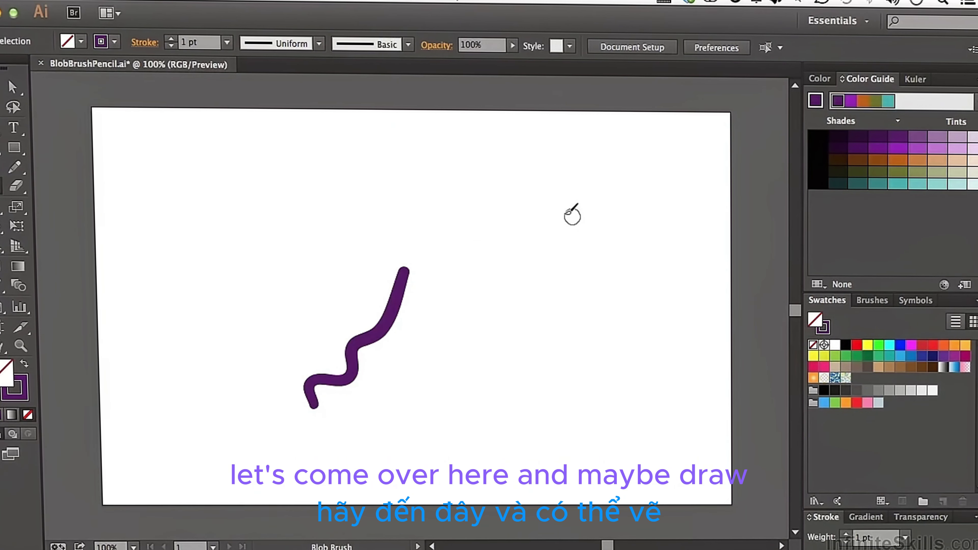
# - Paint three separate purple Blob Brush strokes, two roughly vertical on the artboard's right half and one roughly horizontal above the first stroke
pyautogui.moveTo(552, 210)
pyautogui.mouseDown()
pyautogui.moveTo(559, 286)
pyautogui.moveTo(547, 353)
pyautogui.mouseUp()
pyautogui.moveTo(486, 209); pyautogui.dragTo(466, 318)
pyautogui.moveTo(408, 213); pyautogui.dragTo(250, 192)
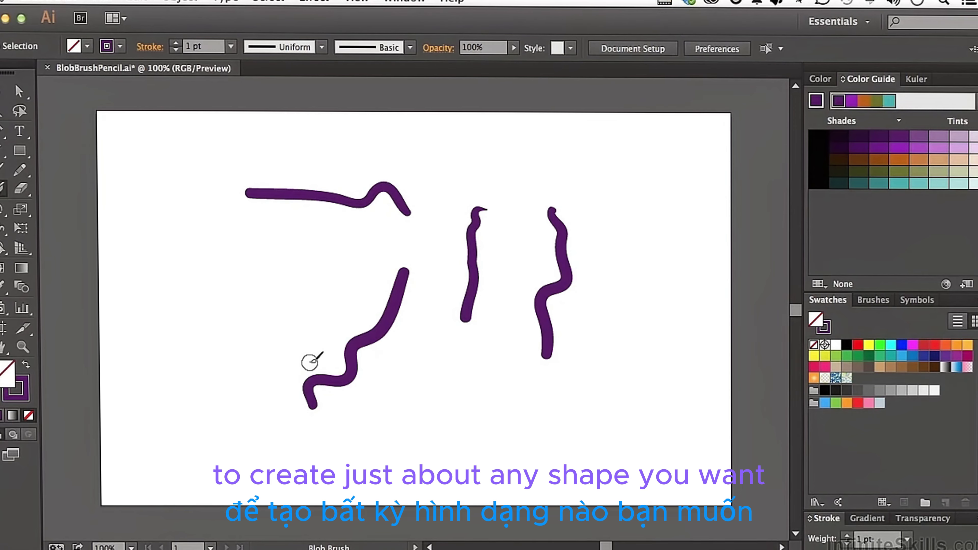
# - Paint a diagonal purple stroke across the first wavy stroke and inspect the overlap in Outline view before returning to Preview
pyautogui.moveTo(429, 374)
pyautogui.mouseDown()
pyautogui.moveTo(349, 291)
pyautogui.moveTo(322, 283)
pyautogui.mouseUp()
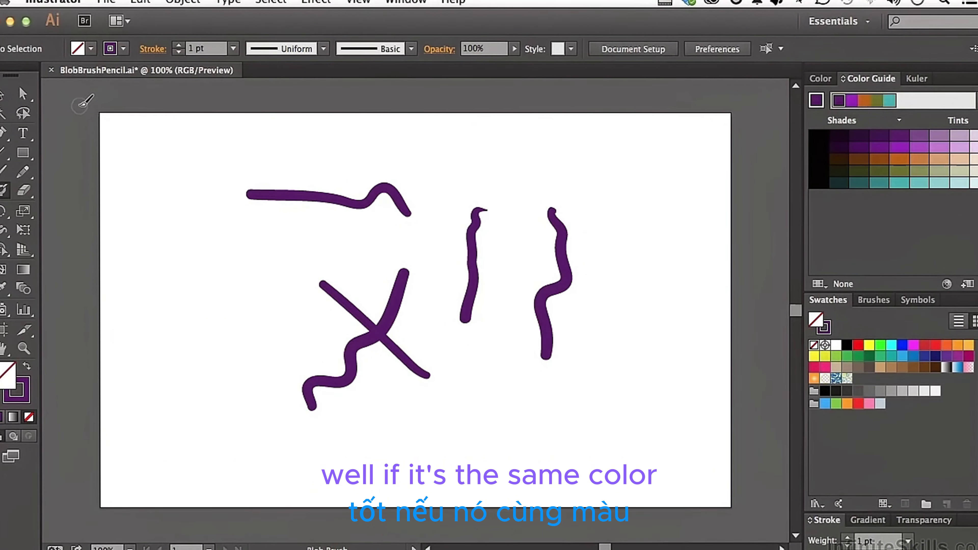
pyautogui.click(359, 2)
pyautogui.click(367, 18)
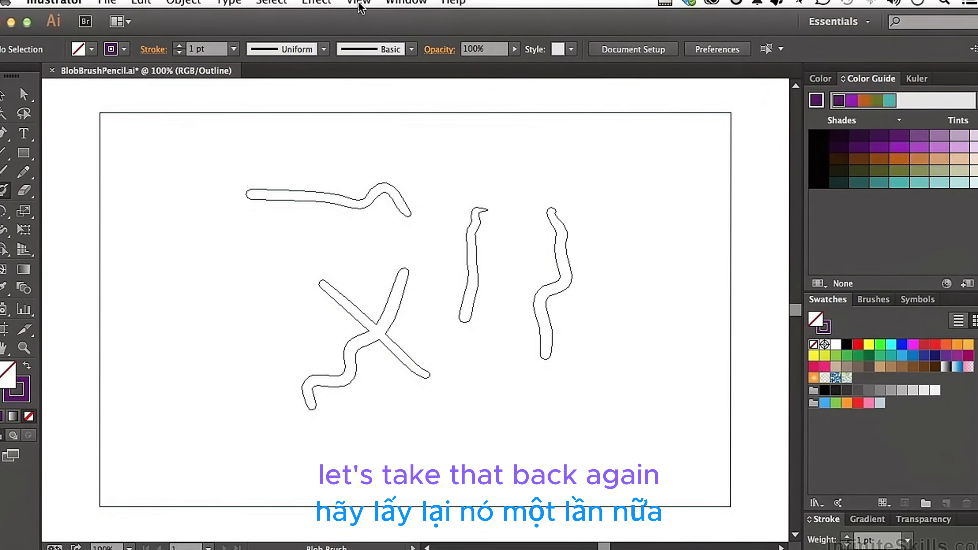
pyautogui.click(359, 2)
pyautogui.click(364, 18)
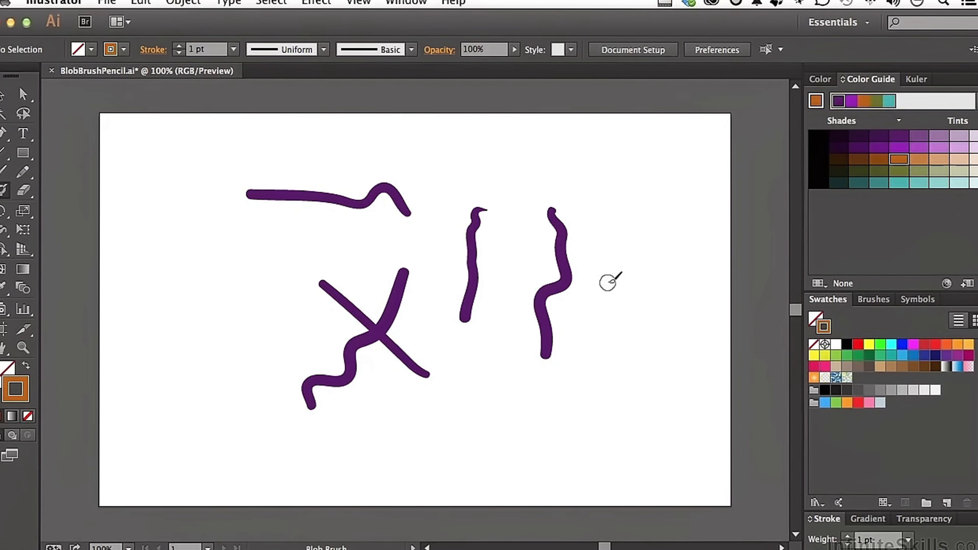
# - Paint an orange Blob Brush stroke across the two vertical purple strokes and inspect the overlaps in Outline view before returning to Preview
pyautogui.moveTo(605, 294); pyautogui.dragTo(395, 250)
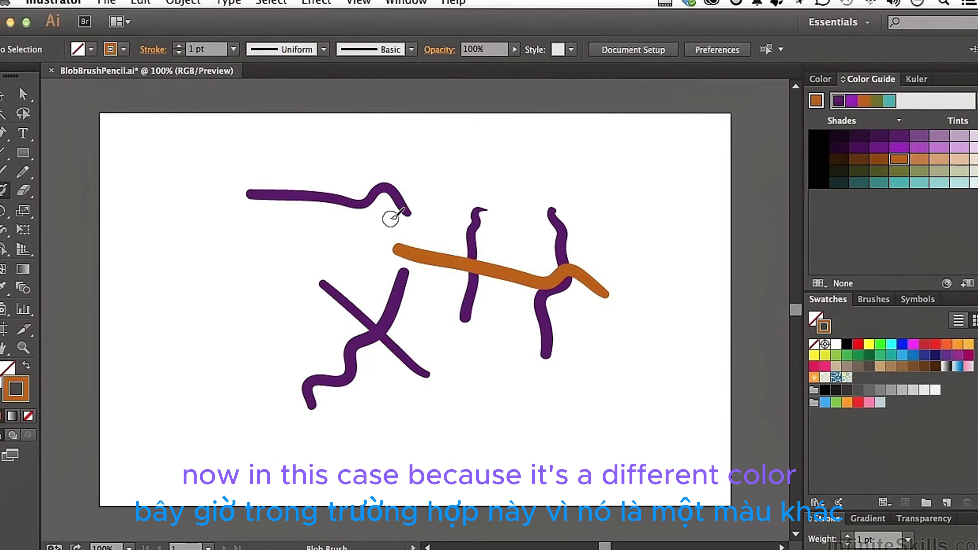
pyautogui.click(369, 7)
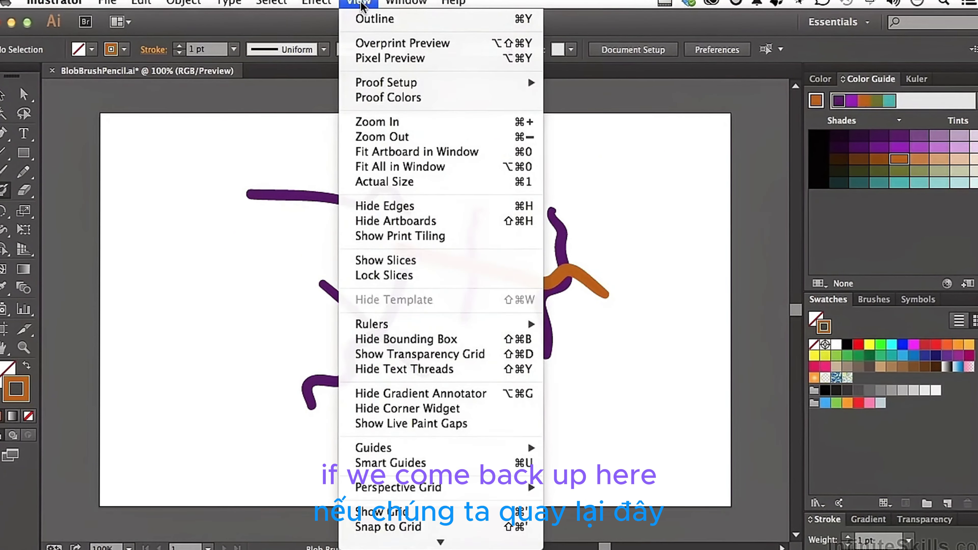
pyautogui.click(365, 23)
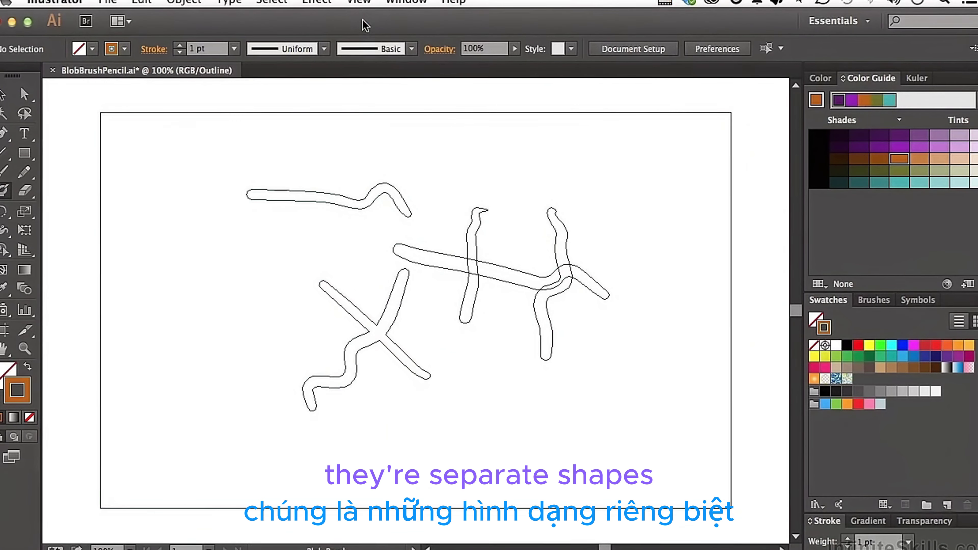
pyautogui.click(357, 4)
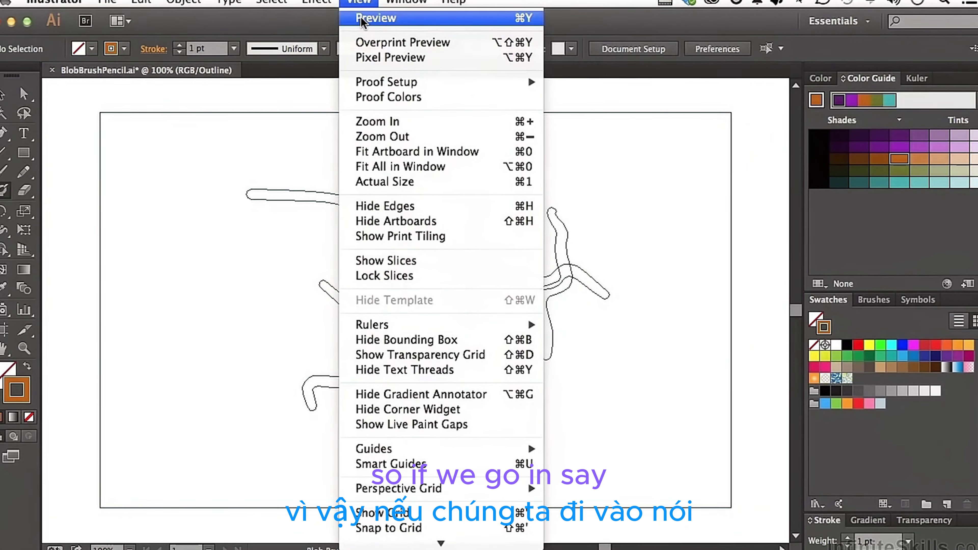
pyautogui.click(376, 17)
# - Select the orange stroke and move it down, clear of the purple strokes, to the artboard's lower right
pyautogui.click(3, 96)
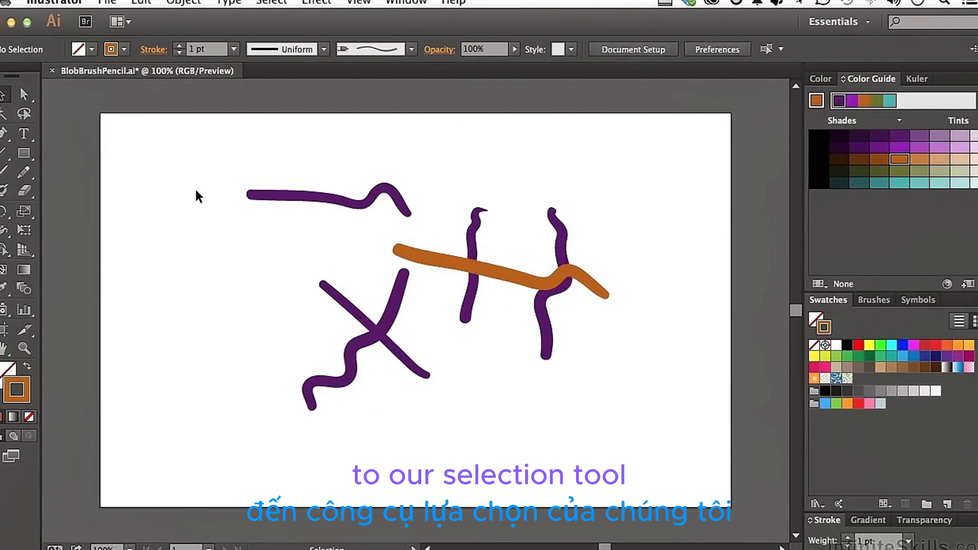
pyautogui.click(508, 274)
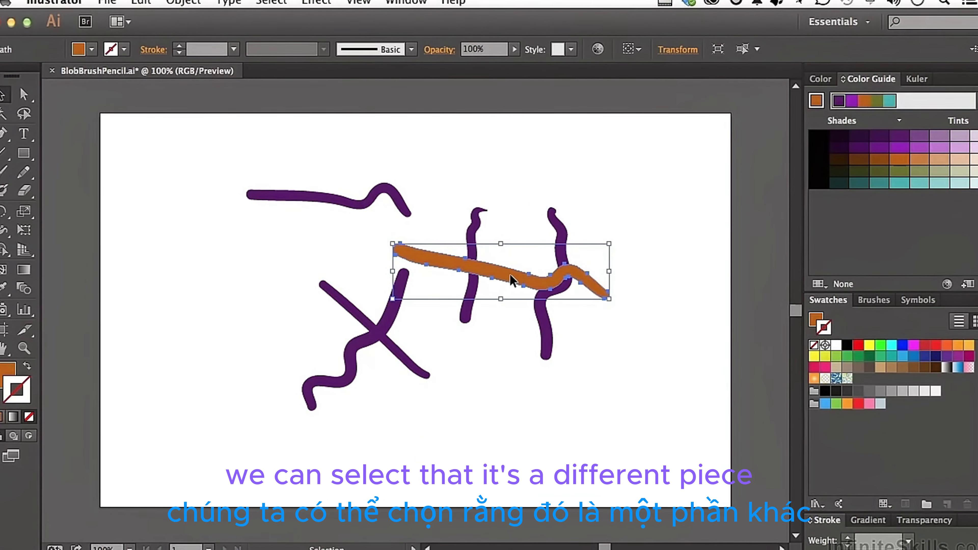
pyautogui.moveTo(509, 275); pyautogui.dragTo(561, 423)
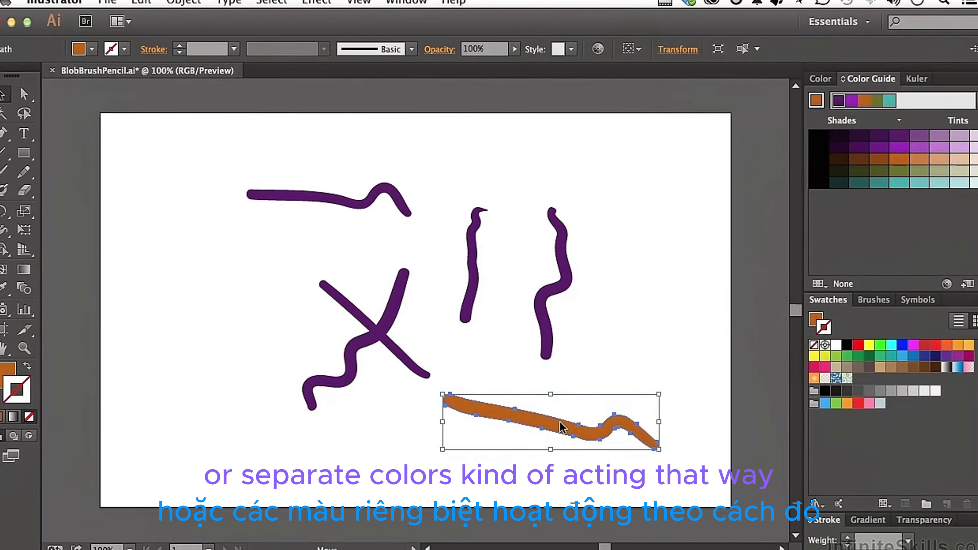
# - Delete all strokes from the artboard and set the Blob Brush fidelity to its maximum Smooth setting
pyautogui.press('super+a')
pyautogui.press('Delete')
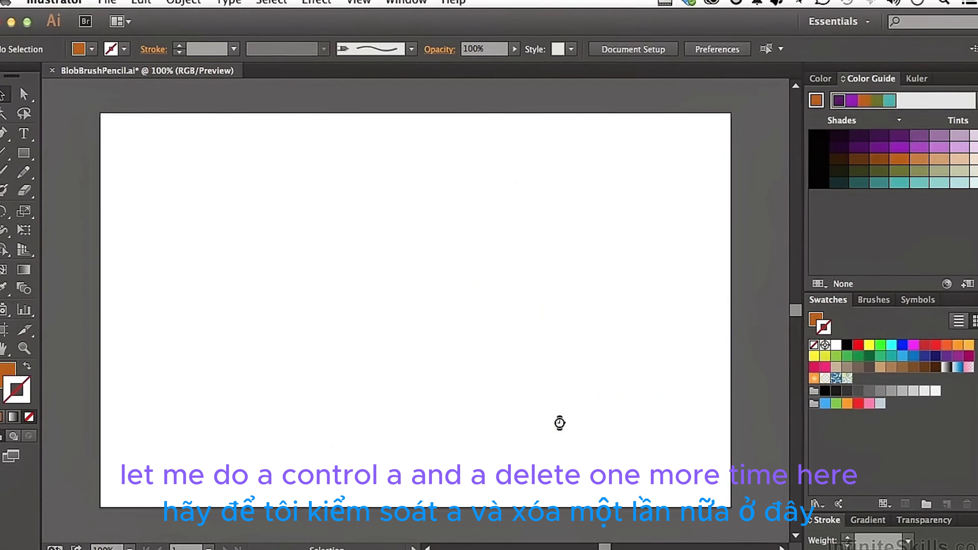
pyautogui.doubleClick(3, 191)
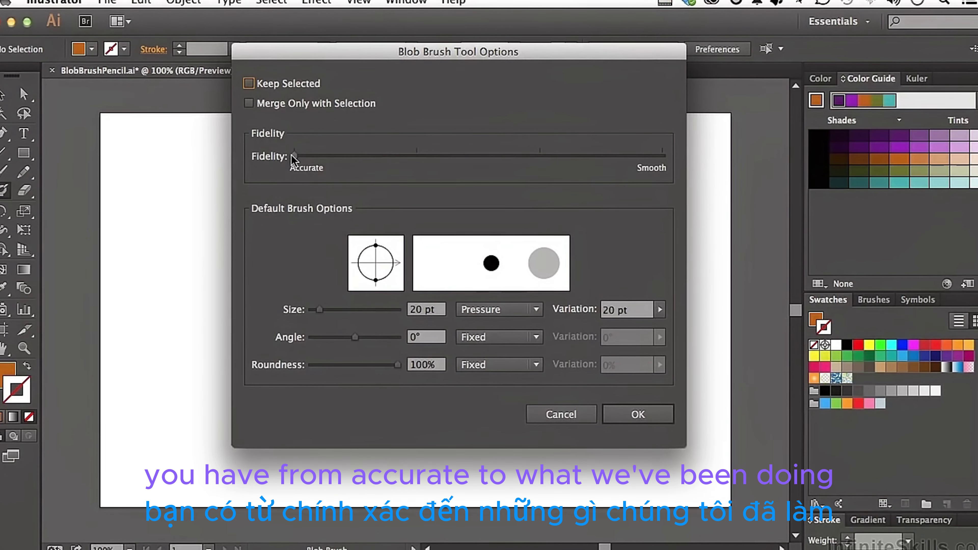
pyautogui.moveTo(293, 158); pyautogui.dragTo(411, 168)
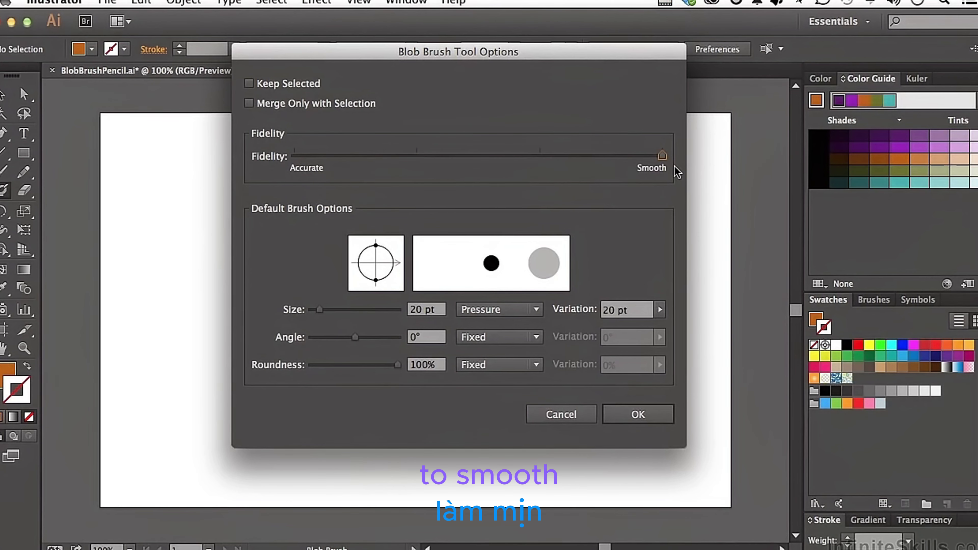
pyautogui.click(648, 422)
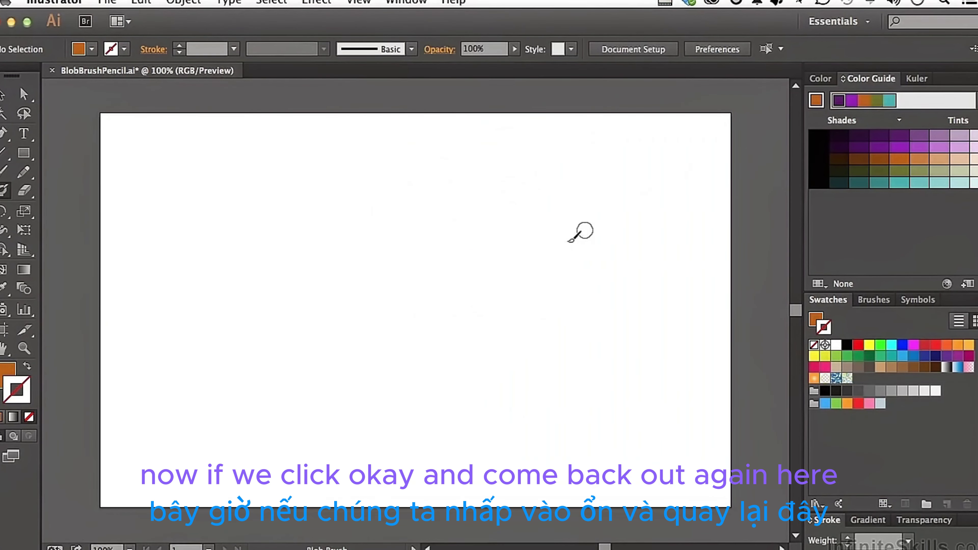
# - Paint three separate orange Blob Brush strokes: a short wavy one mid-artboard, a long curve past the left edge, and a vertical one on the right
pyautogui.moveTo(555, 320)
pyautogui.mouseDown()
pyautogui.moveTo(480, 268)
pyautogui.moveTo(464, 329)
pyautogui.moveTo(410, 363)
pyautogui.mouseUp()
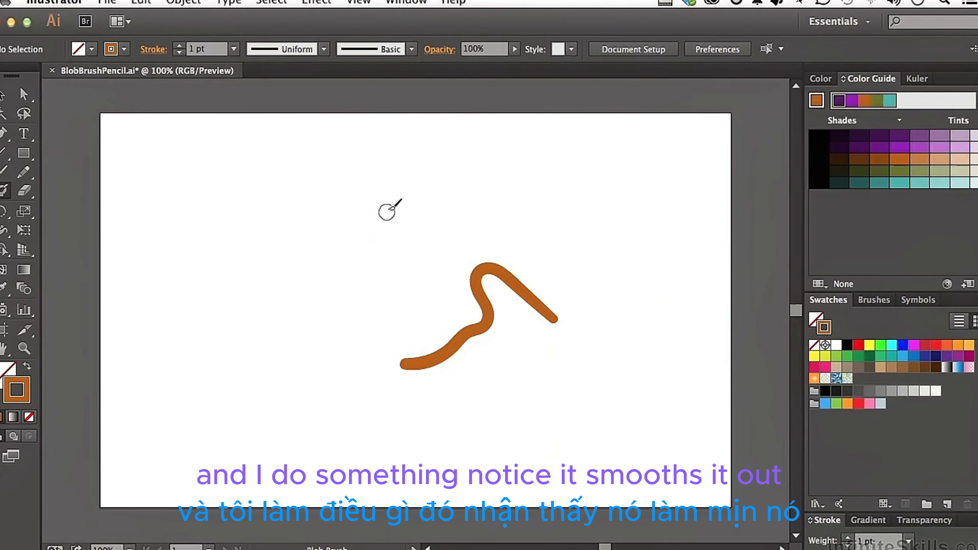
pyautogui.moveTo(429, 235)
pyautogui.mouseDown()
pyautogui.moveTo(330, 219)
pyautogui.moveTo(207, 334)
pyautogui.moveTo(52, 337)
pyautogui.mouseUp()
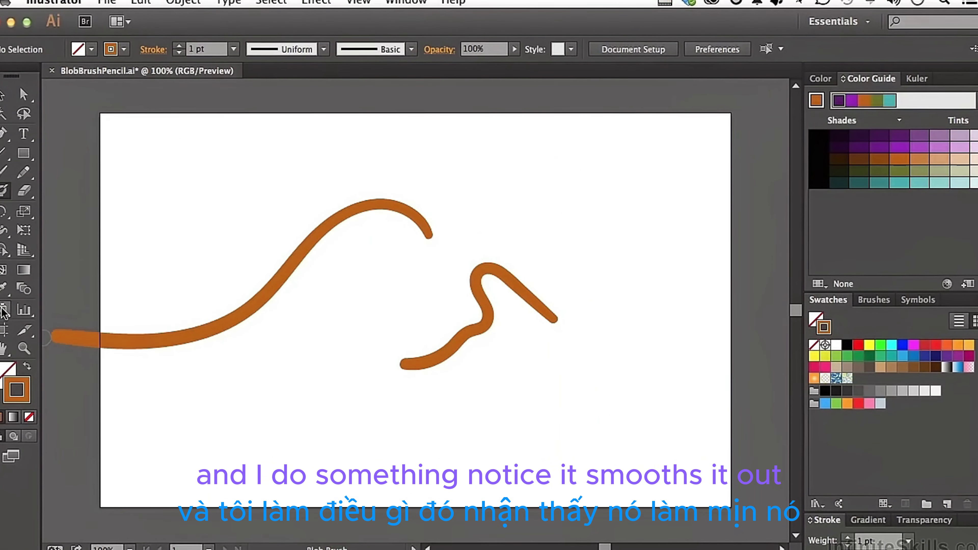
pyautogui.moveTo(607, 140); pyautogui.dragTo(609, 424)
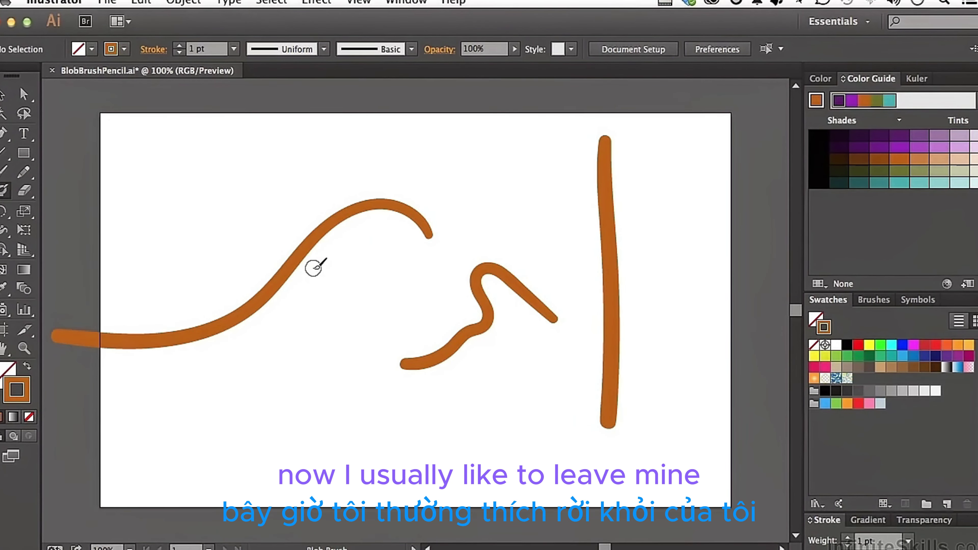
# - Clear the strokes, then set the Blob Brush fidelity one notch above Accurate and enable Merge Only with Selection
pyautogui.press('super+a')
pyautogui.press('Delete')
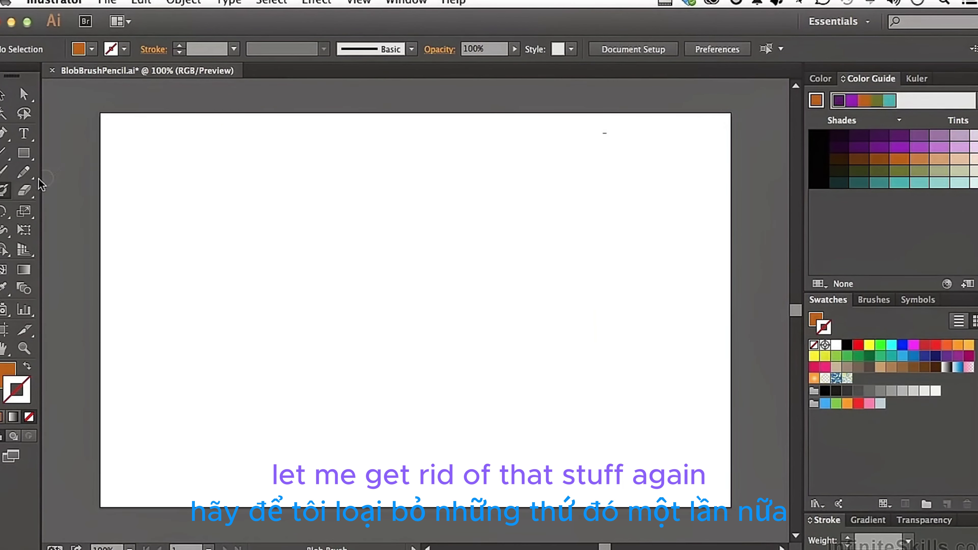
pyautogui.doubleClick(4, 190)
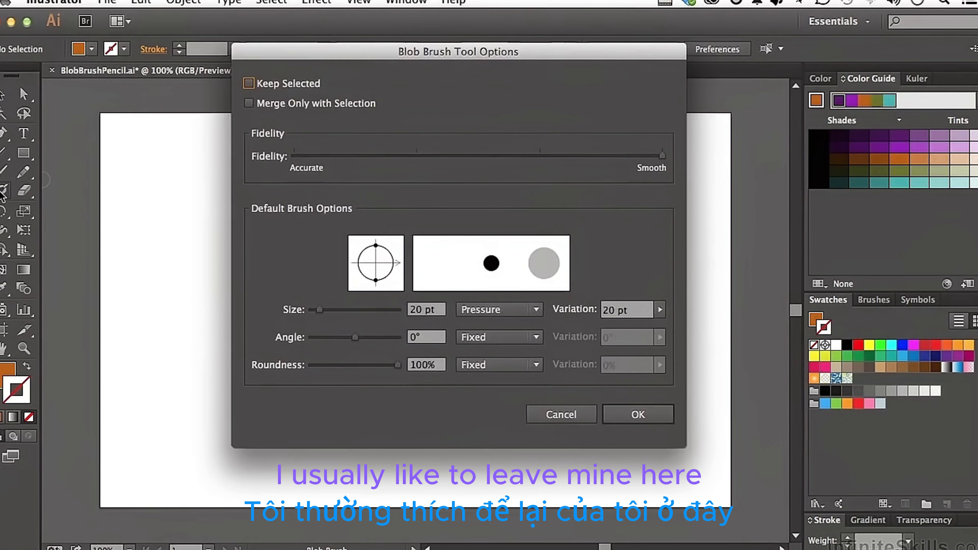
pyautogui.click(419, 155)
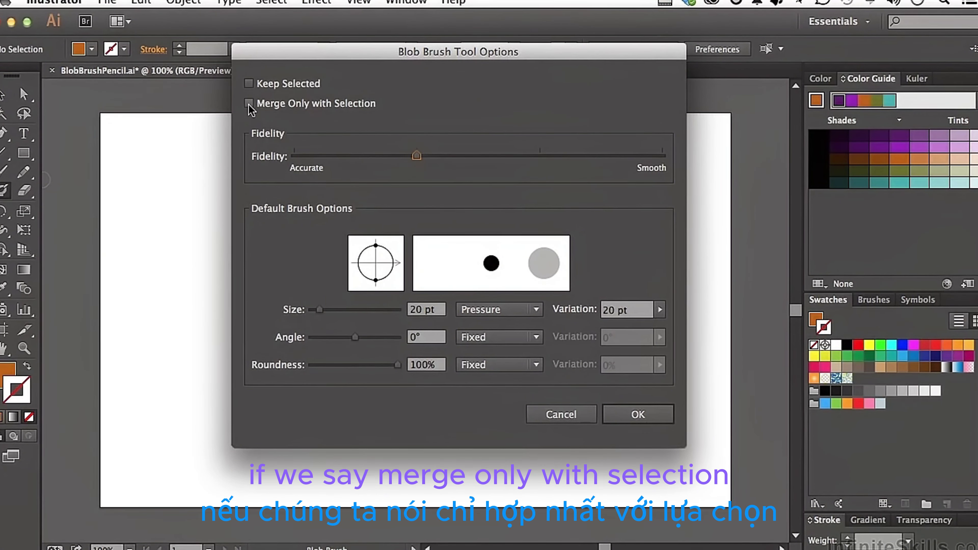
pyautogui.click(638, 415)
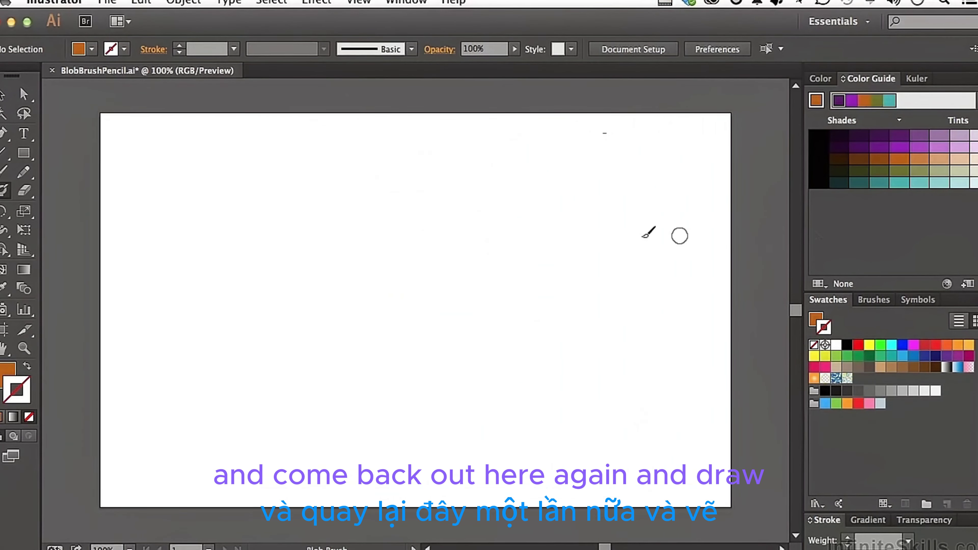
# - Paint two crossing orange Blob Brush strokes and select the second one to check whether they merged
pyautogui.moveTo(636, 242)
pyautogui.mouseDown()
pyautogui.moveTo(570, 225)
pyautogui.moveTo(327, 456)
pyautogui.mouseUp()
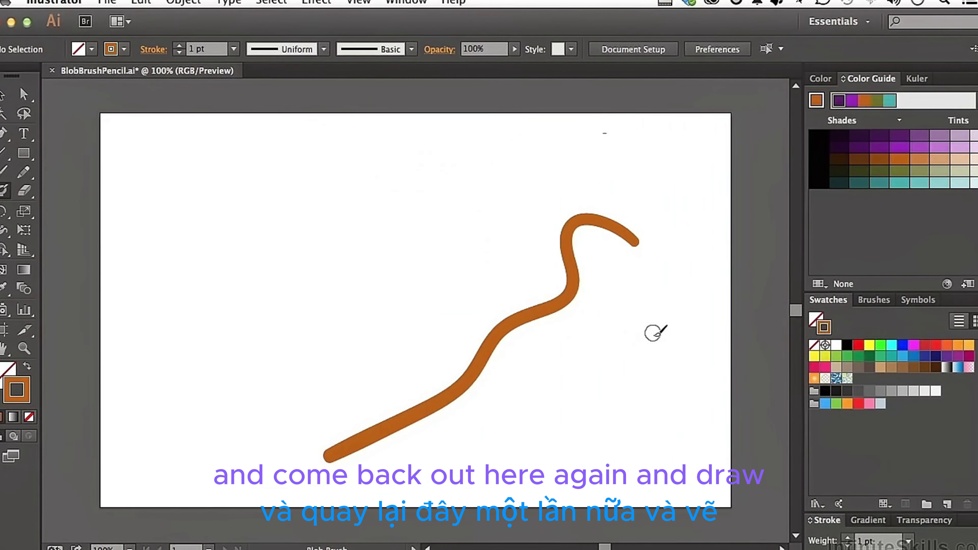
pyautogui.moveTo(623, 380)
pyautogui.mouseDown()
pyautogui.moveTo(570, 351)
pyautogui.moveTo(421, 245)
pyautogui.mouseUp()
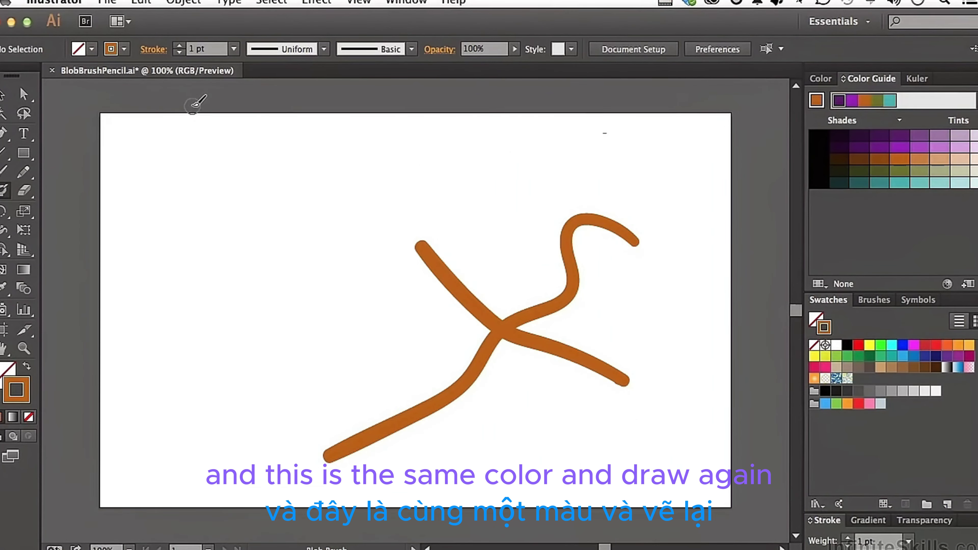
pyautogui.click(5, 101)
pyautogui.click(478, 314)
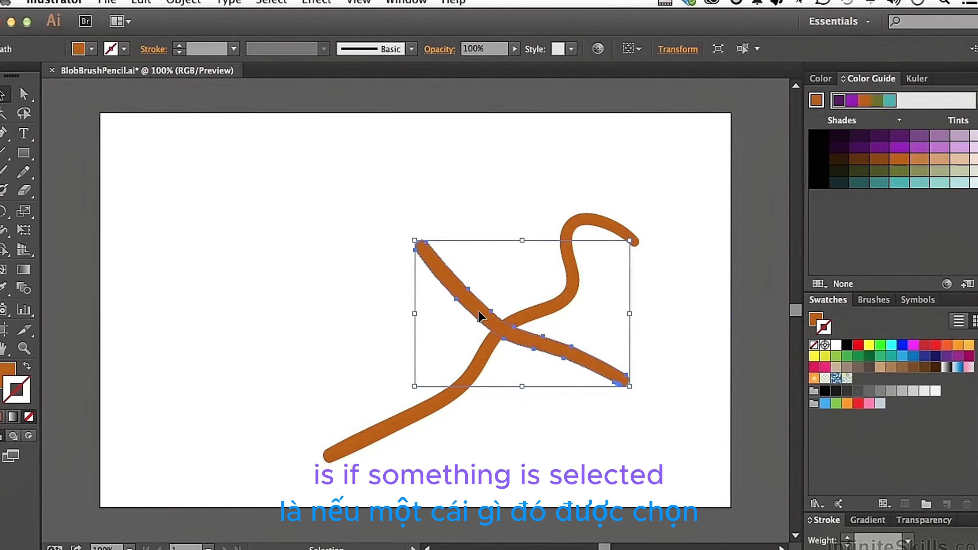
# - Delete both crossing strokes and enable Keep Selected for the Blob Brush alongside Merge Only with Selection
pyautogui.hotkey('ctrl', 'a')
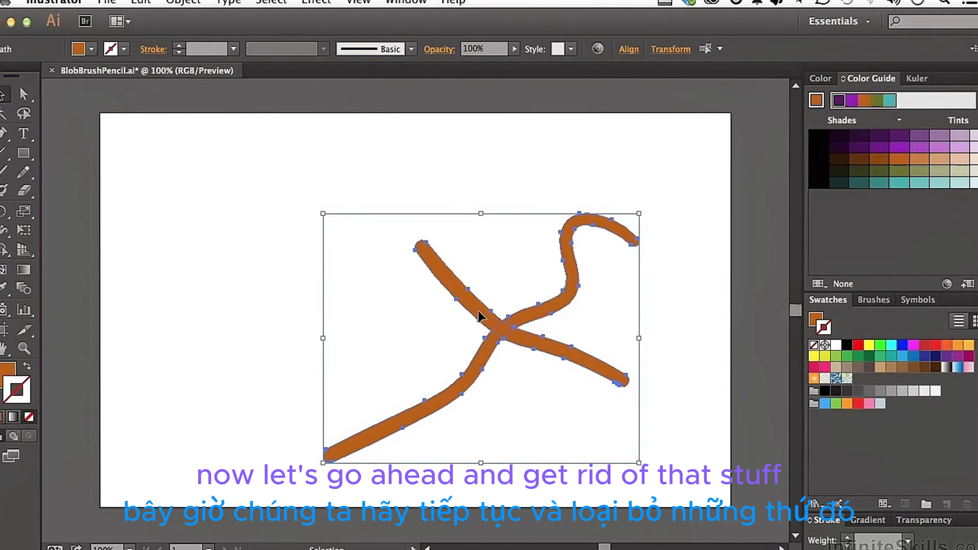
pyautogui.press('Delete')
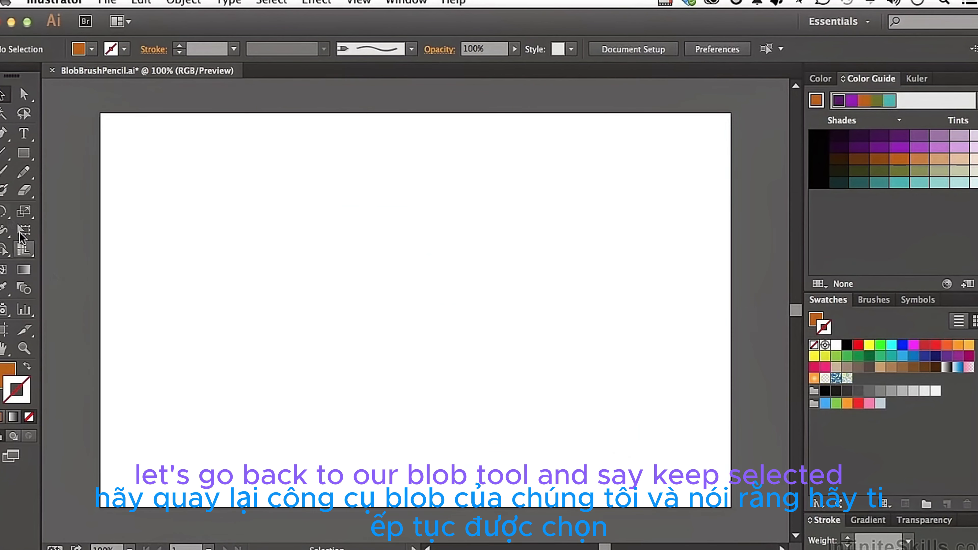
pyautogui.doubleClick(5, 190)
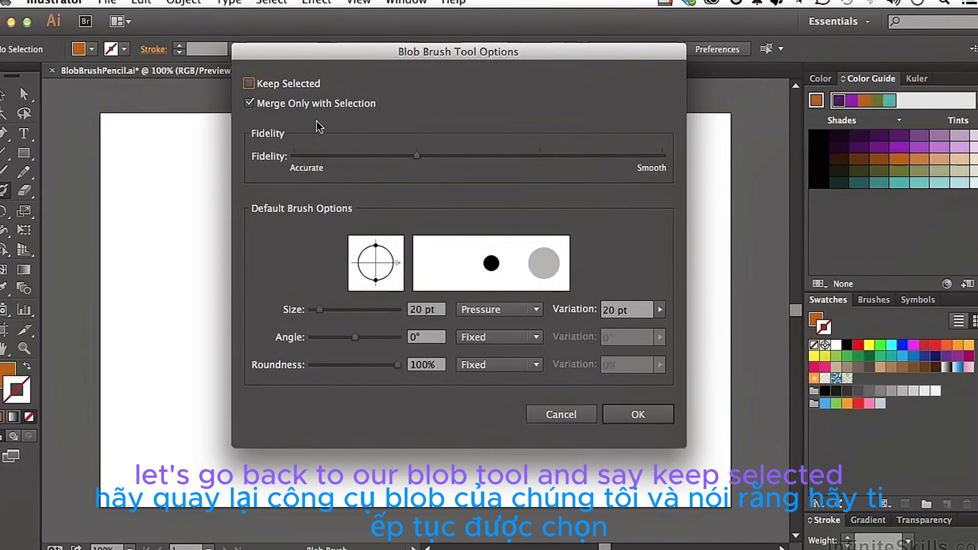
pyautogui.click(249, 84)
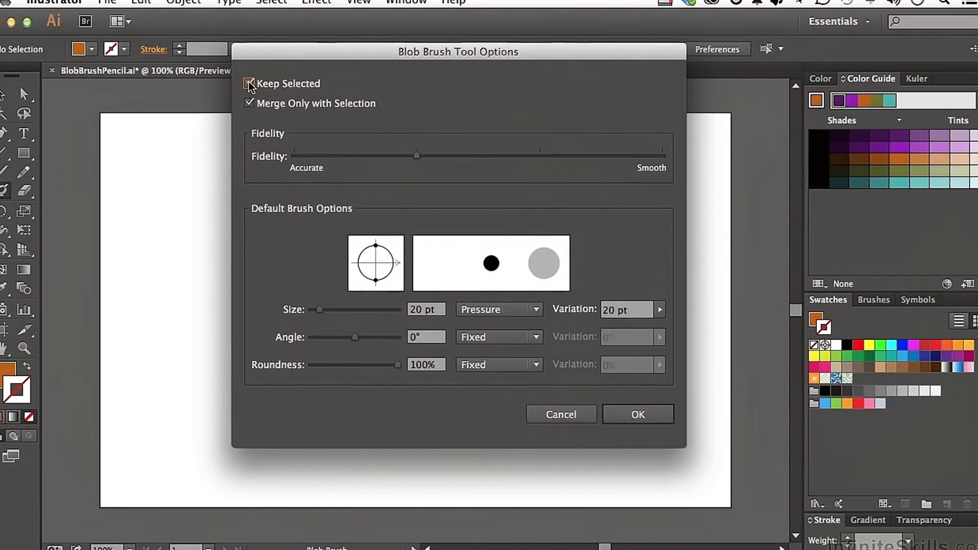
pyautogui.click(638, 414)
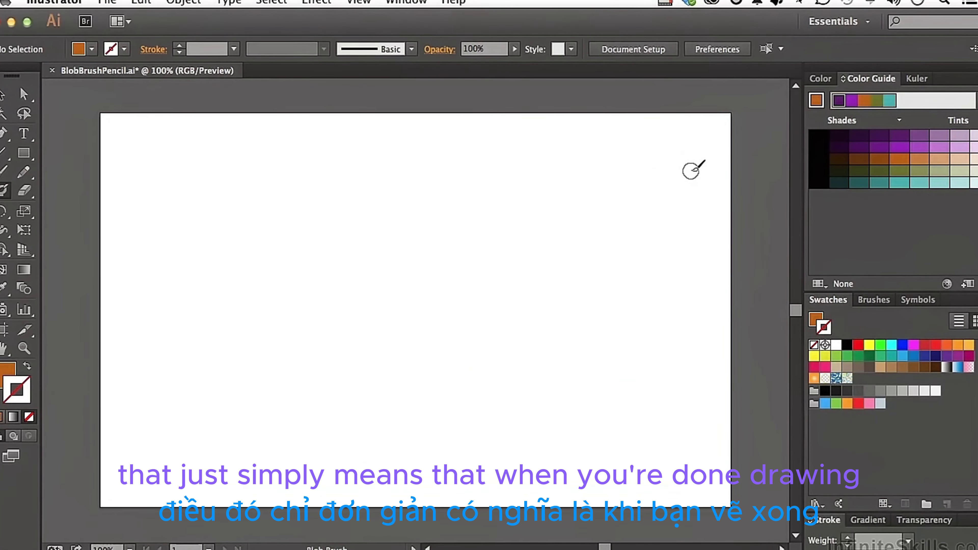
# - Paint two crossing orange strokes on the right, a separate one on the left, and another across the crossed pair
pyautogui.moveTo(676, 174)
pyautogui.mouseDown()
pyautogui.moveTo(644, 222)
pyautogui.moveTo(599, 302)
pyautogui.mouseUp()
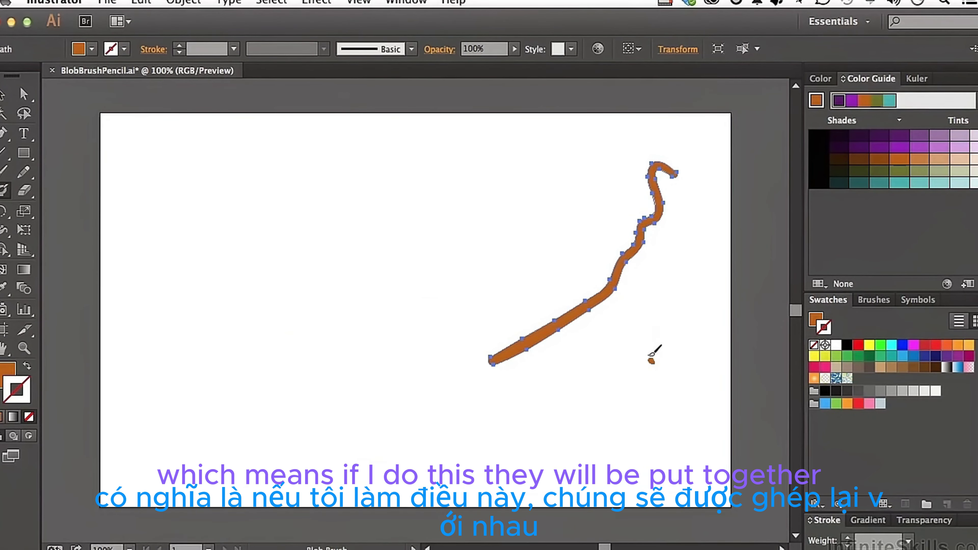
pyautogui.moveTo(653, 360)
pyautogui.mouseDown()
pyautogui.moveTo(535, 225)
pyautogui.moveTo(493, 208)
pyautogui.mouseUp()
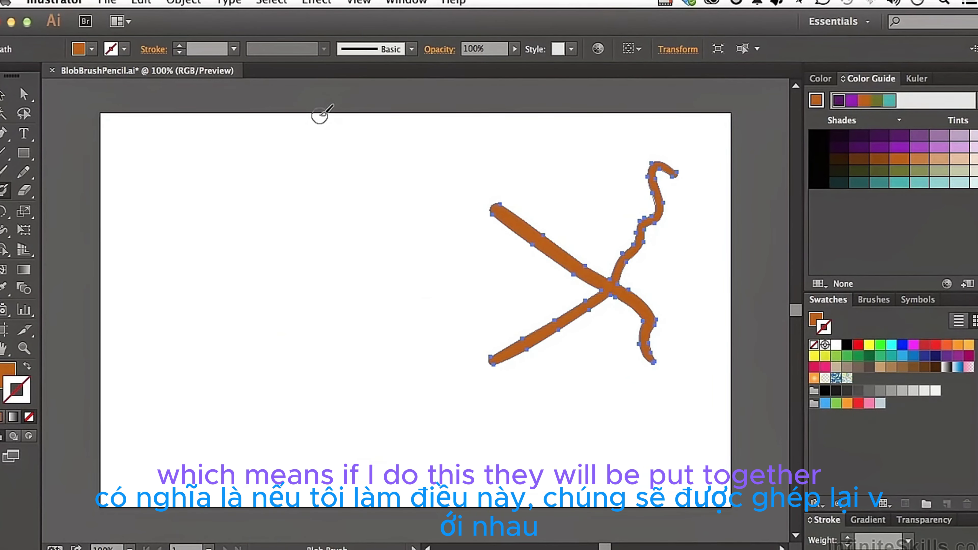
pyautogui.moveTo(353, 188); pyautogui.dragTo(241, 391)
pyautogui.moveTo(612, 156)
pyautogui.mouseDown()
pyautogui.moveTo(593, 152)
pyautogui.moveTo(449, 342)
pyautogui.moveTo(435, 337)
pyautogui.mouseUp()
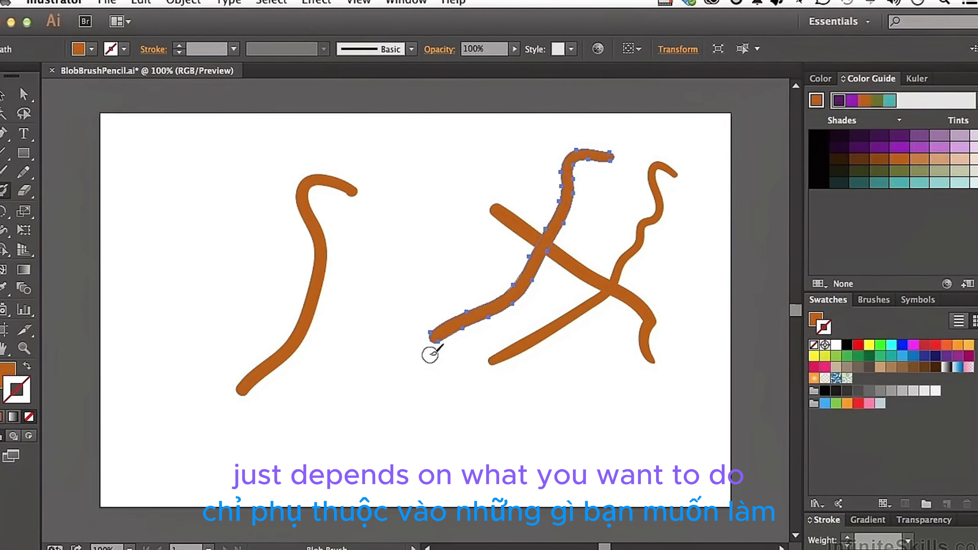
# - Clear the artboard and paint a wavy diagonal orange stroke with the Paintbrush using the 3.00 bristle brush
pyautogui.press('super+a')
pyautogui.press('Delete')
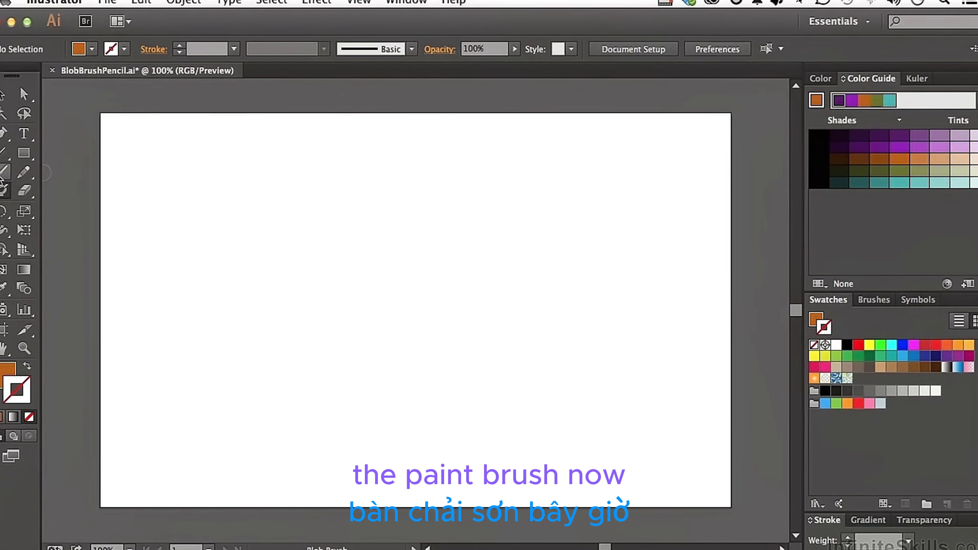
pyautogui.click(3, 173)
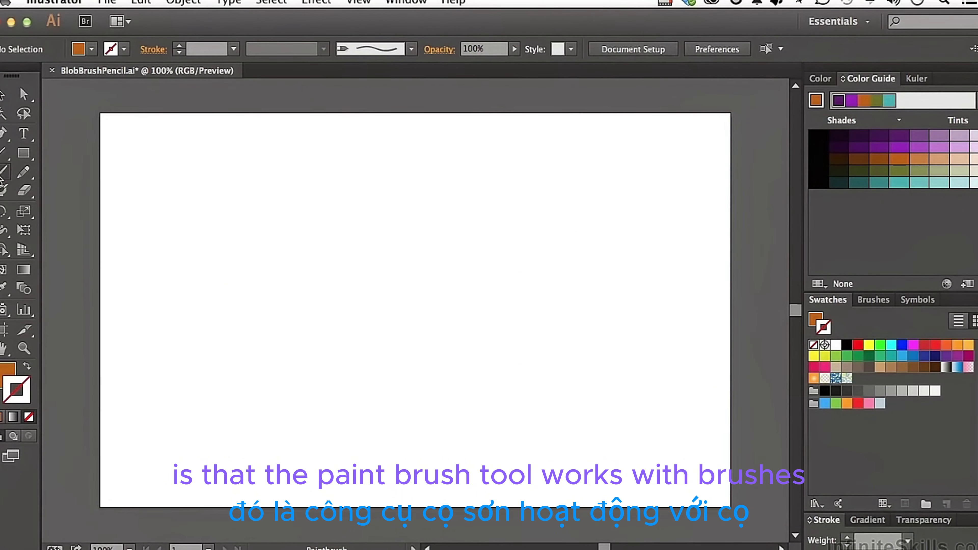
pyautogui.click(882, 306)
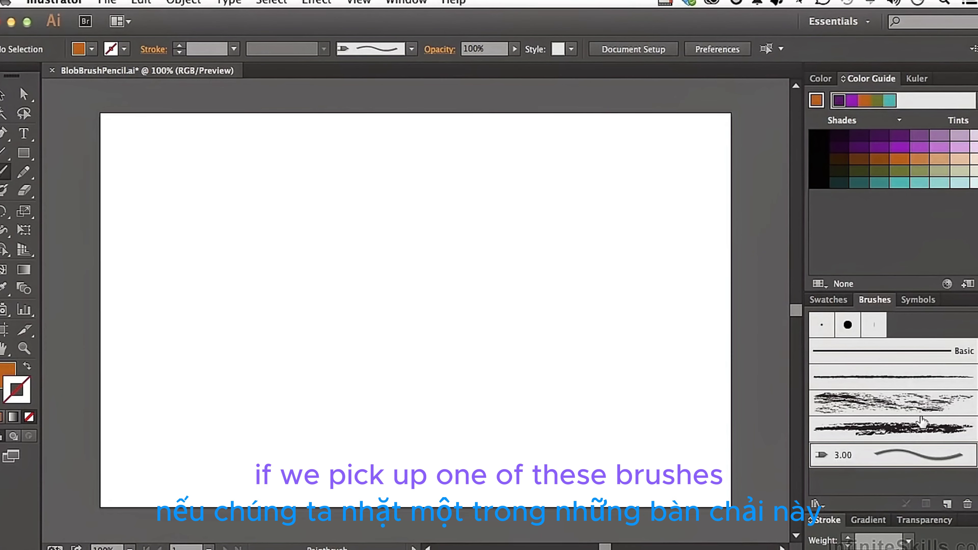
pyautogui.click(927, 456)
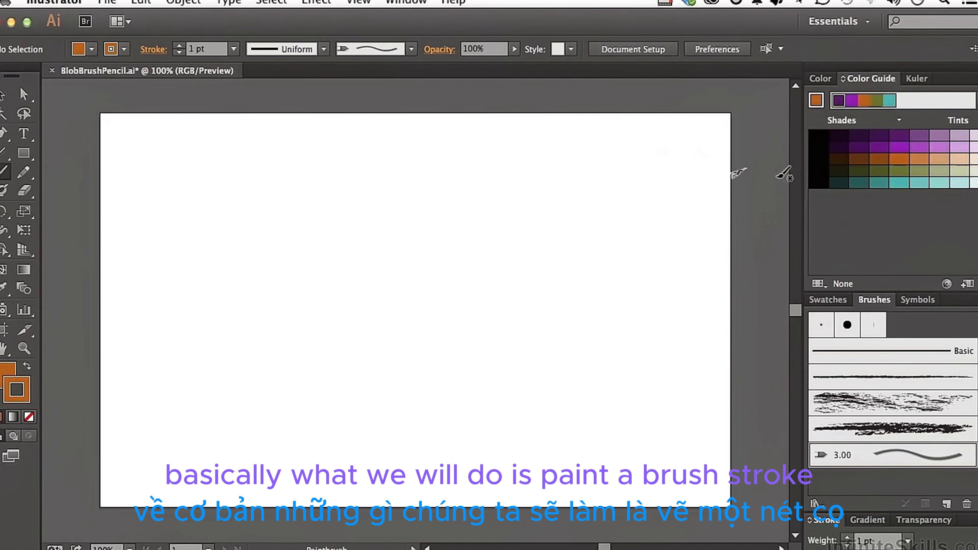
pyautogui.moveTo(634, 216)
pyautogui.mouseDown()
pyautogui.moveTo(564, 232)
pyautogui.moveTo(356, 381)
pyautogui.mouseUp()
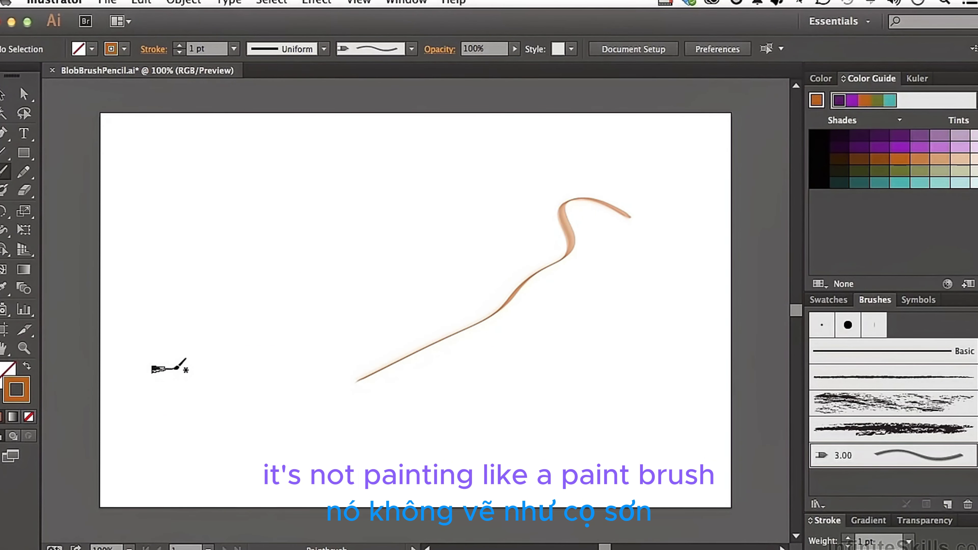
# - Enable Fill new brush strokes in the Paintbrush tool options
pyautogui.doubleClick(5, 176)
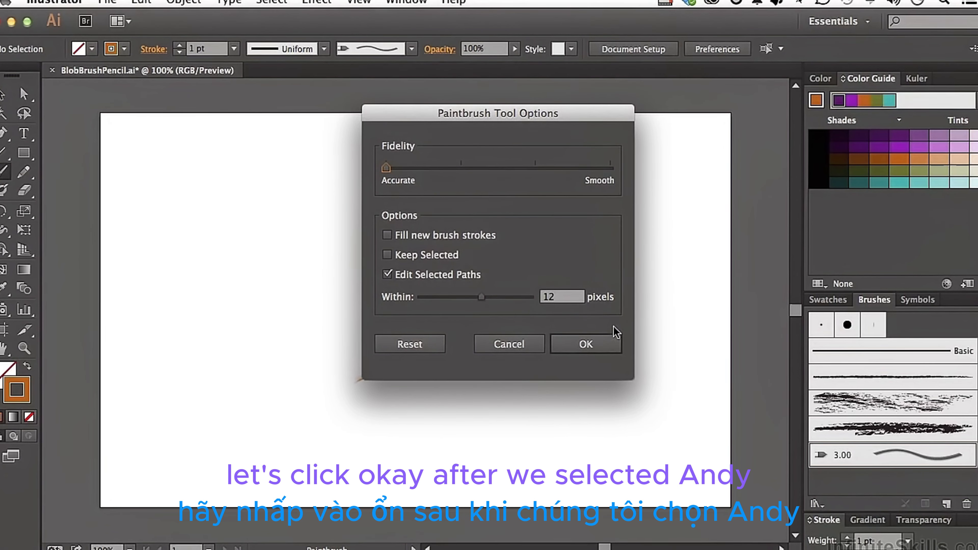
pyautogui.click(447, 237)
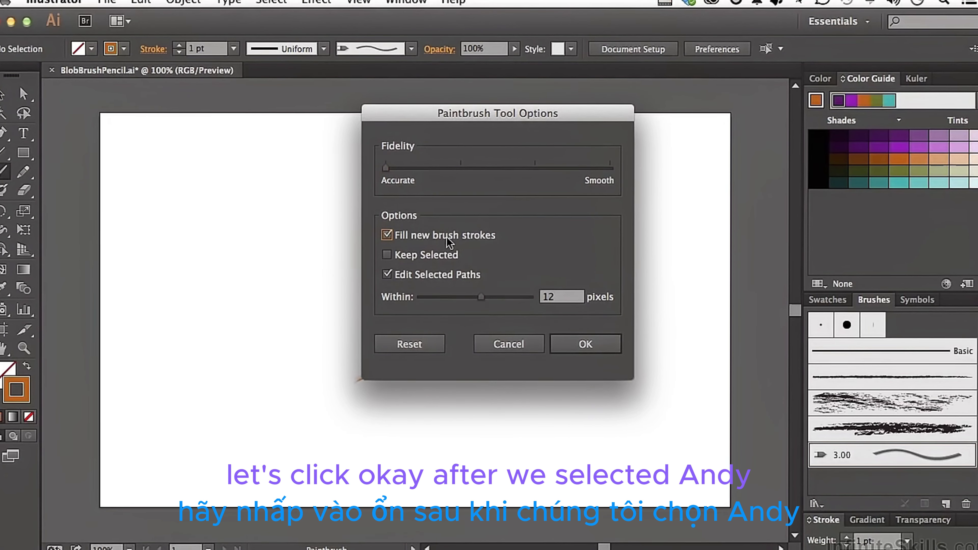
pyautogui.click(587, 344)
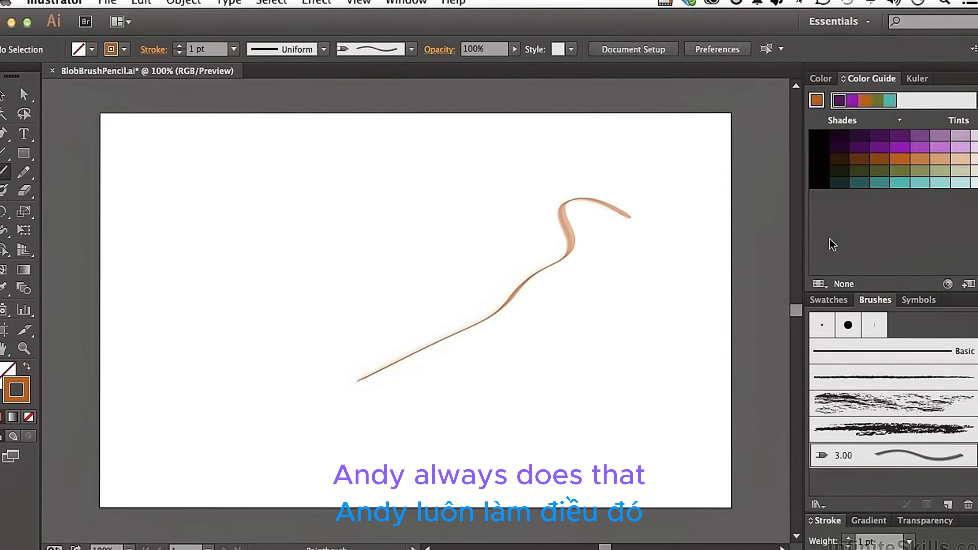
# - Set the fill to blue, paint a wavy Paintbrush stroke up and left of the existing one, then delete all artwork
pyautogui.press('x')
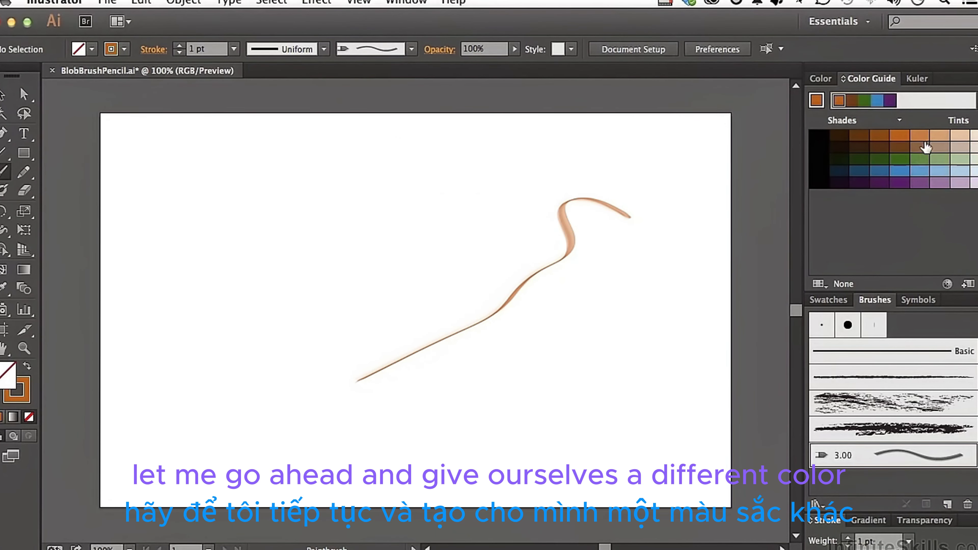
pyautogui.click(892, 170)
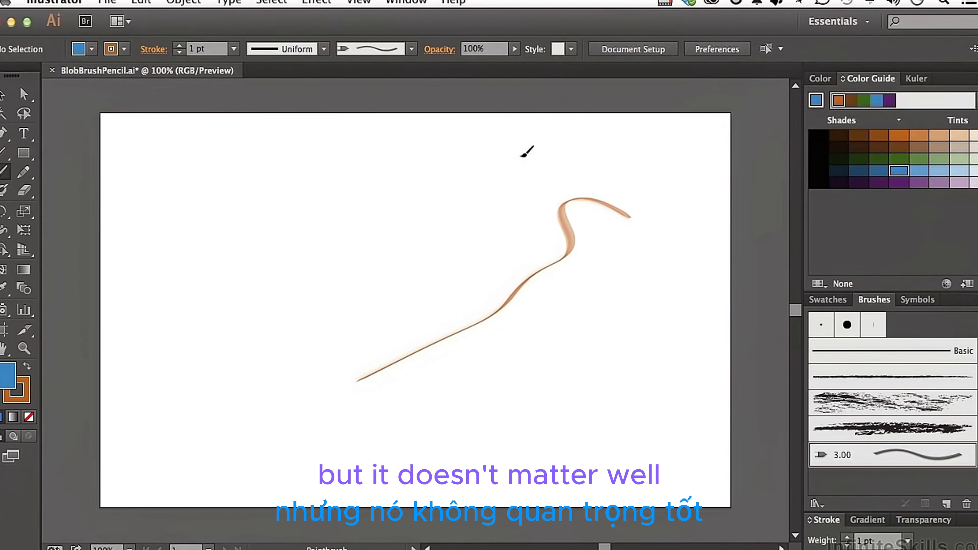
pyautogui.moveTo(522, 154)
pyautogui.mouseDown()
pyautogui.moveTo(332, 323)
pyautogui.moveTo(274, 355)
pyautogui.mouseUp()
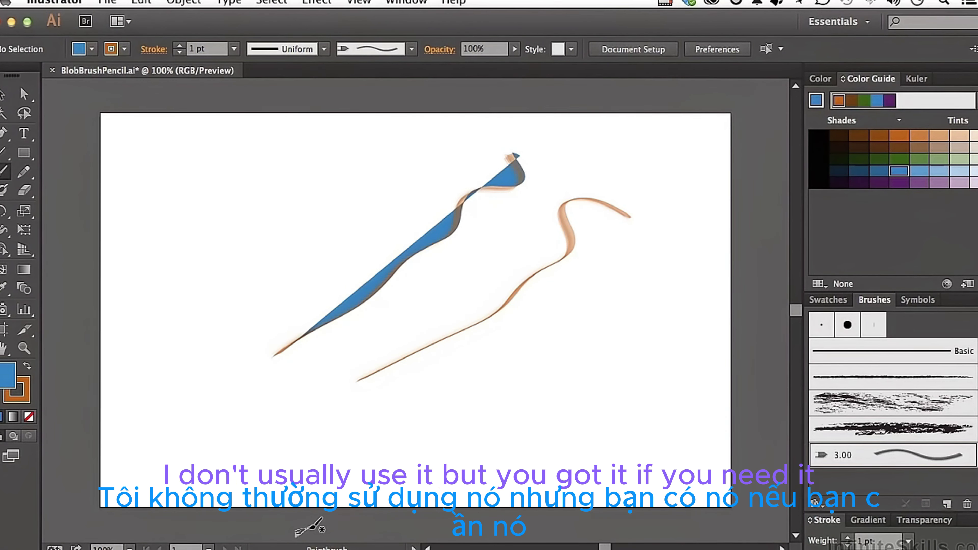
pyautogui.press('super+a')
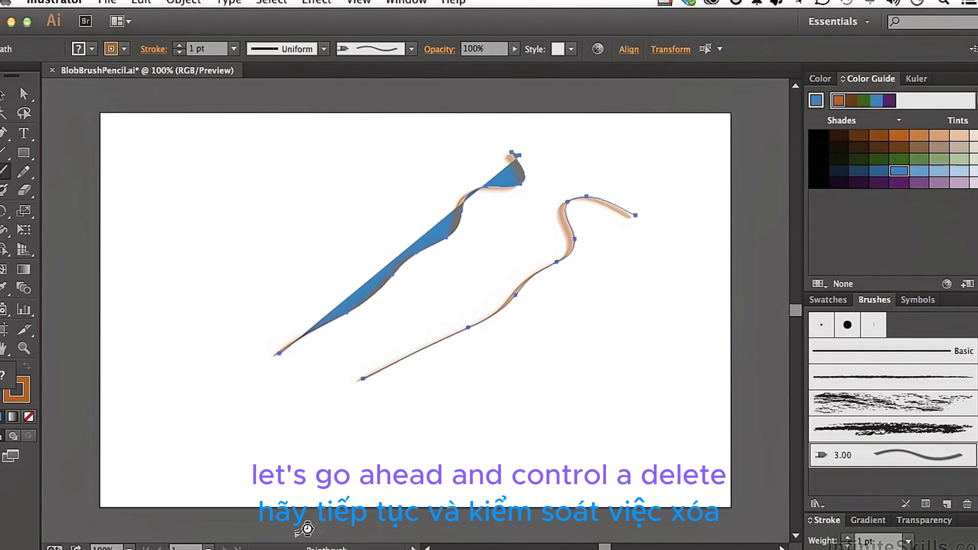
pyautogui.press('Delete')
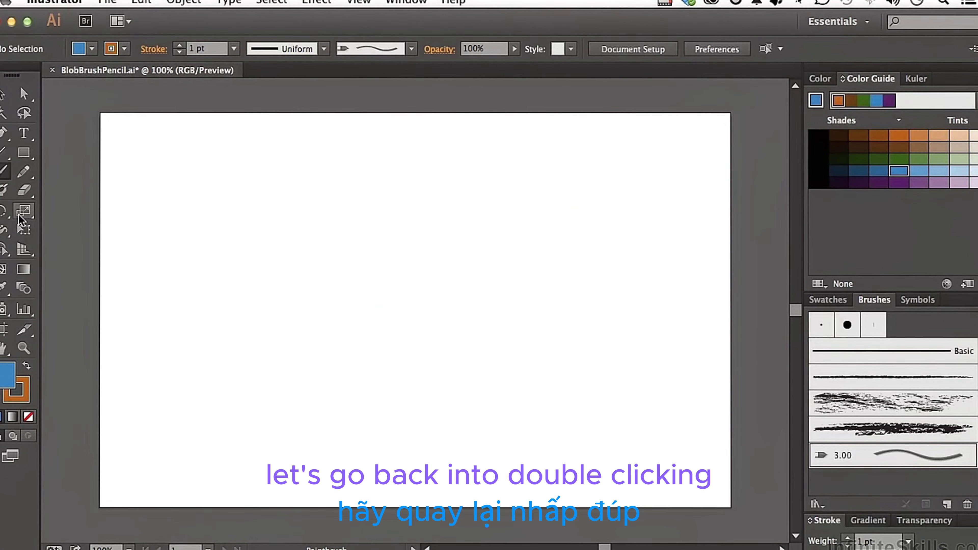
# - Review the Paintbrush tool's selection and path-editing options and accept them
pyautogui.doubleClick(3, 174)
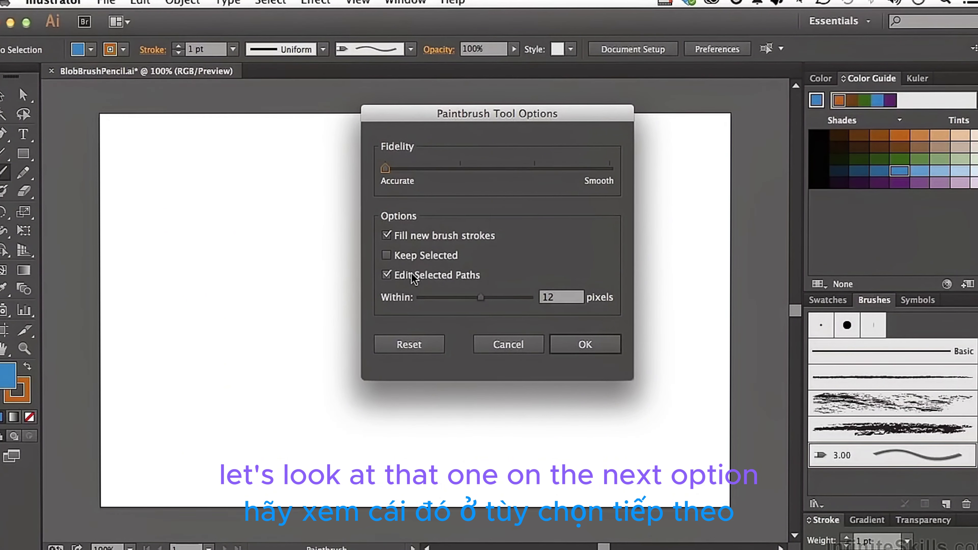
pyautogui.click(574, 346)
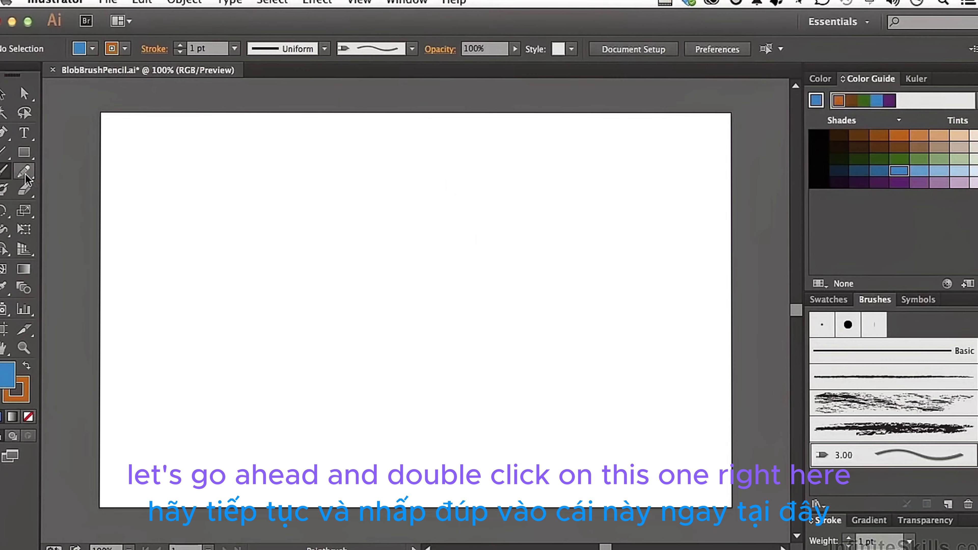
# - Check the Pencil tool options and accept them with Keep selected and Edit selected paths enabled
pyautogui.moveTo(26, 175); pyautogui.dragTo(79, 175)
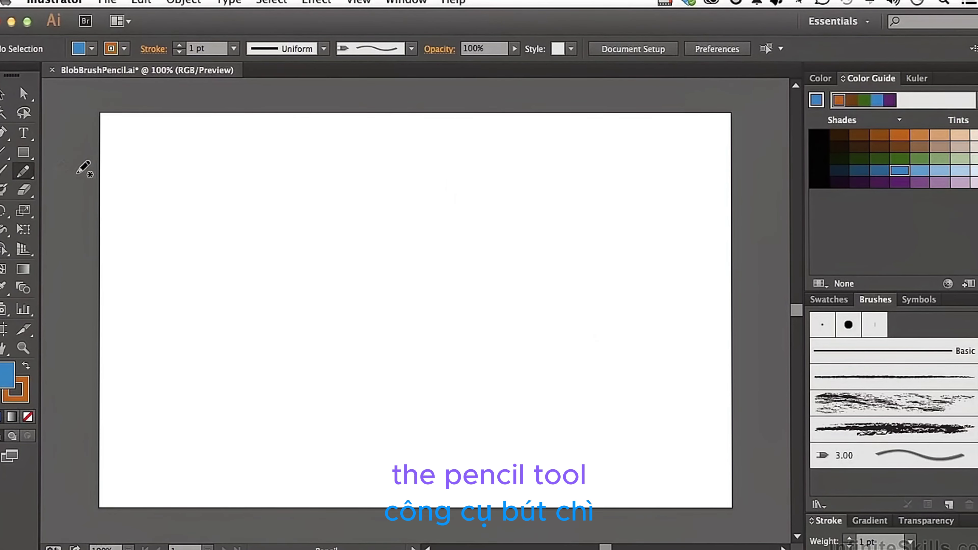
pyautogui.doubleClick(22, 173)
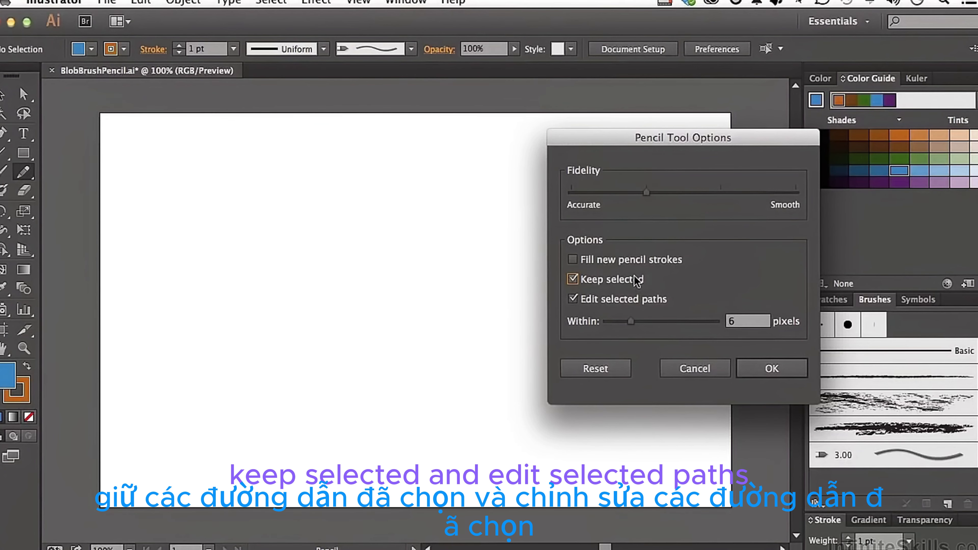
pyautogui.click(638, 299)
pyautogui.click(638, 298)
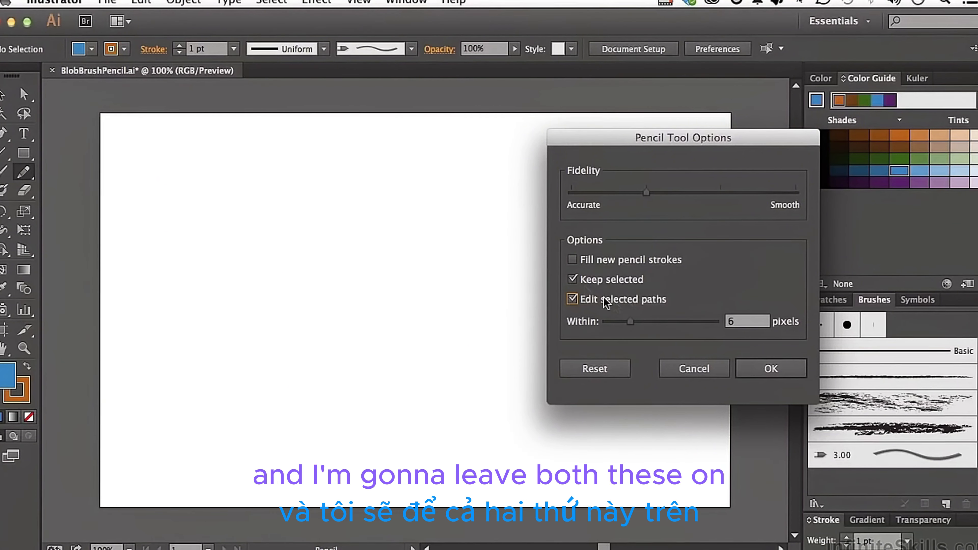
pyautogui.click(759, 370)
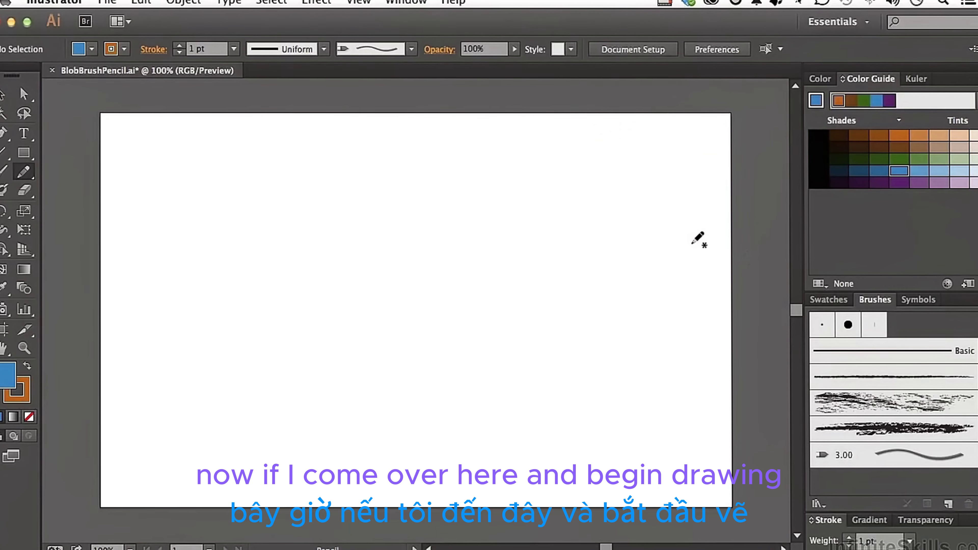
# - Draw two separate wavy diagonal paths with the Pencil tool, one right of centre and one up and left of it
pyautogui.moveTo(606, 213)
pyautogui.mouseDown()
pyautogui.moveTo(549, 238)
pyautogui.moveTo(411, 386)
pyautogui.mouseUp()
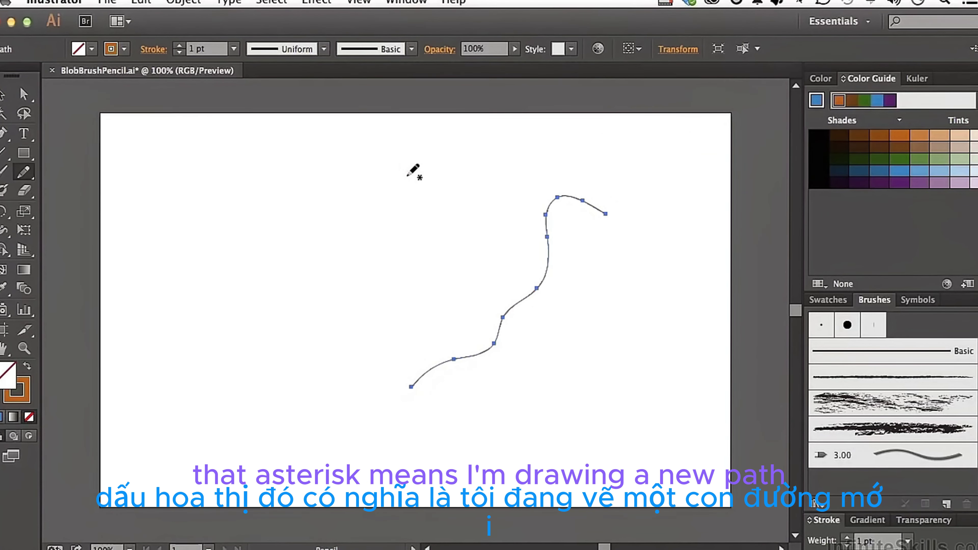
pyautogui.moveTo(425, 183)
pyautogui.mouseDown()
pyautogui.moveTo(378, 197)
pyautogui.moveTo(287, 344)
pyautogui.mouseUp()
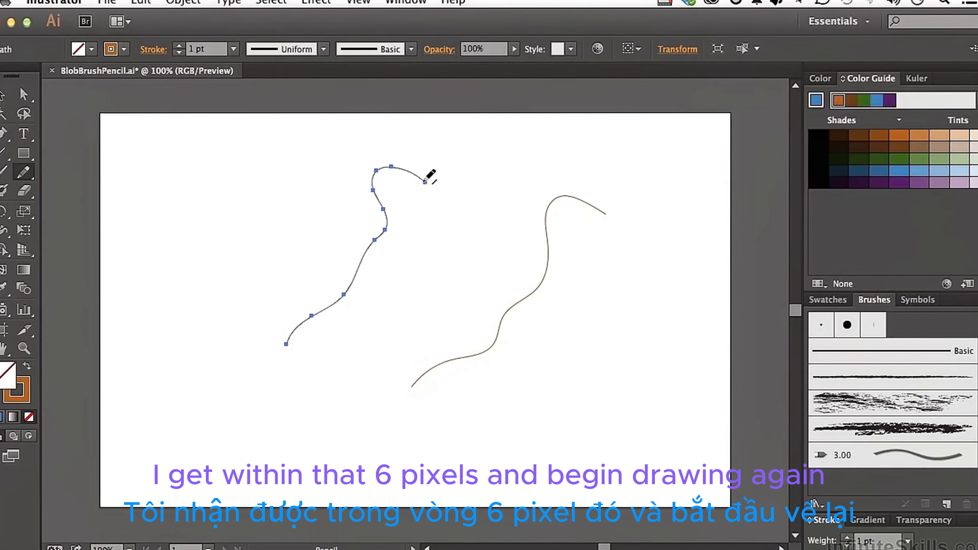
# - Redraw the selected left path's upper end with the Pencil, extending it right, rerouting it left and curling it back inward
pyautogui.moveTo(426, 183)
pyautogui.mouseDown()
pyautogui.moveTo(459, 186)
pyautogui.moveTo(502, 172)
pyautogui.mouseUp()
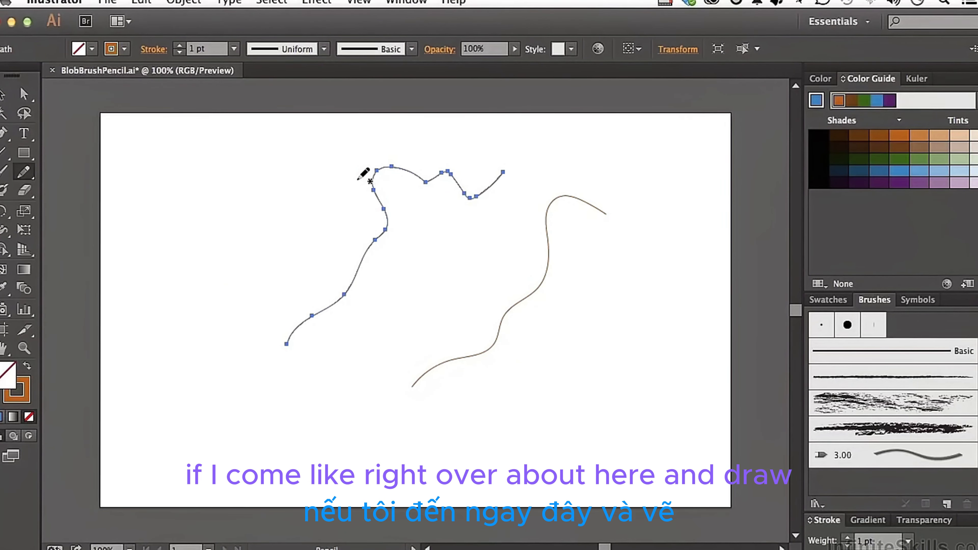
pyautogui.moveTo(378, 175)
pyautogui.mouseDown()
pyautogui.moveTo(353, 168)
pyautogui.moveTo(310, 193)
pyautogui.moveTo(212, 194)
pyautogui.mouseUp()
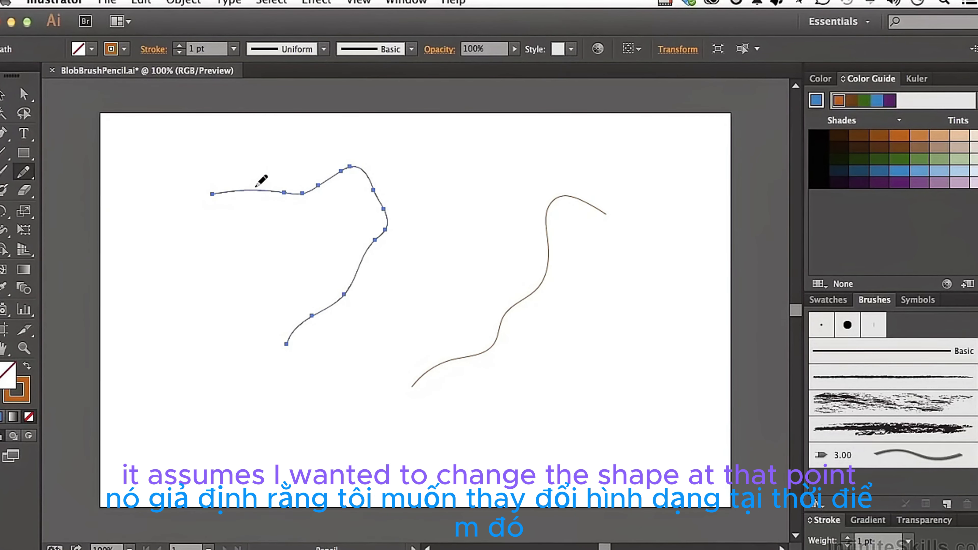
pyautogui.moveTo(255, 191)
pyautogui.mouseDown()
pyautogui.moveTo(231, 220)
pyautogui.moveTo(292, 242)
pyautogui.mouseUp()
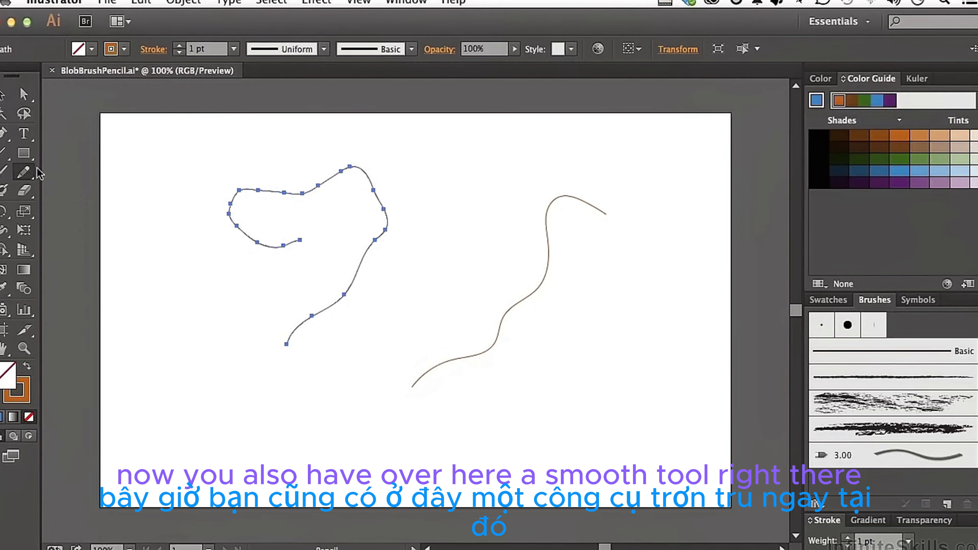
# - Smooth the selected path along its upper dip and at its right-hand bend with the Smooth Tool
pyautogui.click(23, 172)
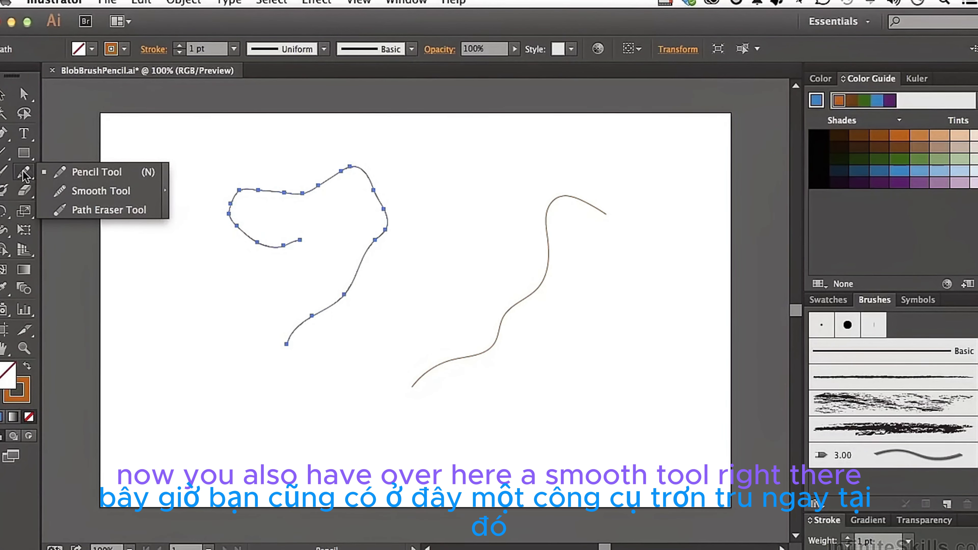
pyautogui.click(82, 191)
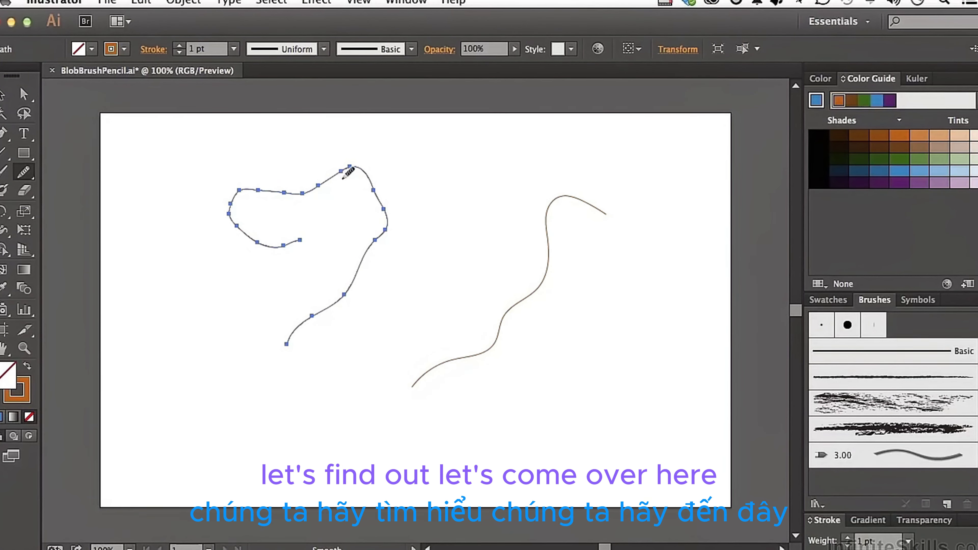
pyautogui.moveTo(280, 191)
pyautogui.mouseDown()
pyautogui.moveTo(317, 190)
pyautogui.moveTo(308, 185)
pyautogui.mouseUp()
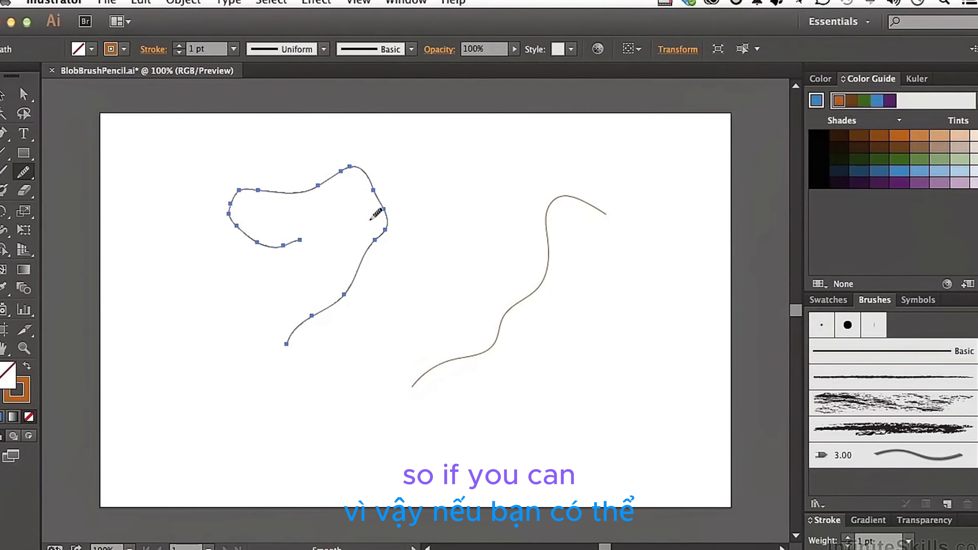
pyautogui.moveTo(377, 210)
pyautogui.mouseDown()
pyautogui.moveTo(386, 214)
pyautogui.moveTo(372, 251)
pyautogui.moveTo(393, 225)
pyautogui.moveTo(387, 209)
pyautogui.moveTo(380, 231)
pyautogui.moveTo(387, 218)
pyautogui.mouseUp()
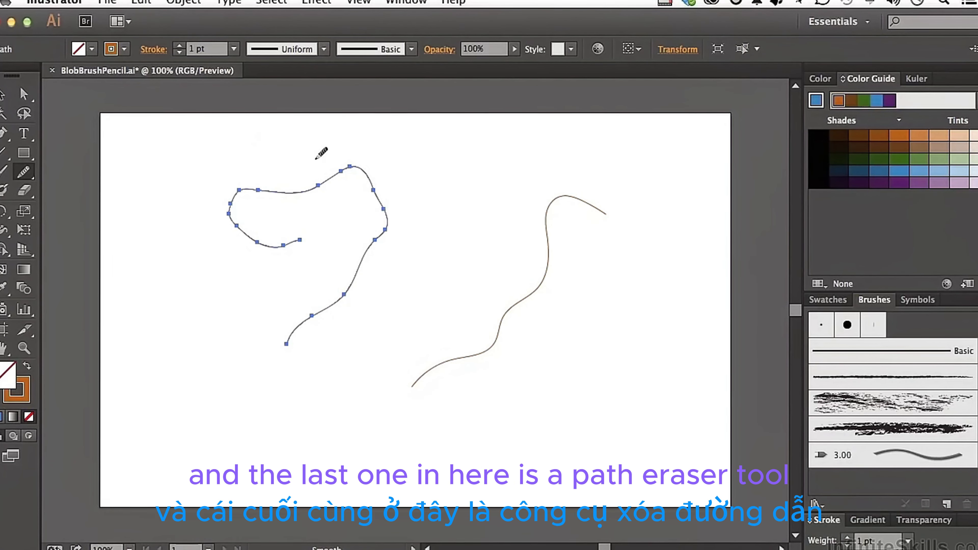
# - Erase a small section near the peak of the selected path with the Path Eraser Tool, splitting it in two
pyautogui.moveTo(23, 176); pyautogui.dragTo(91, 208)
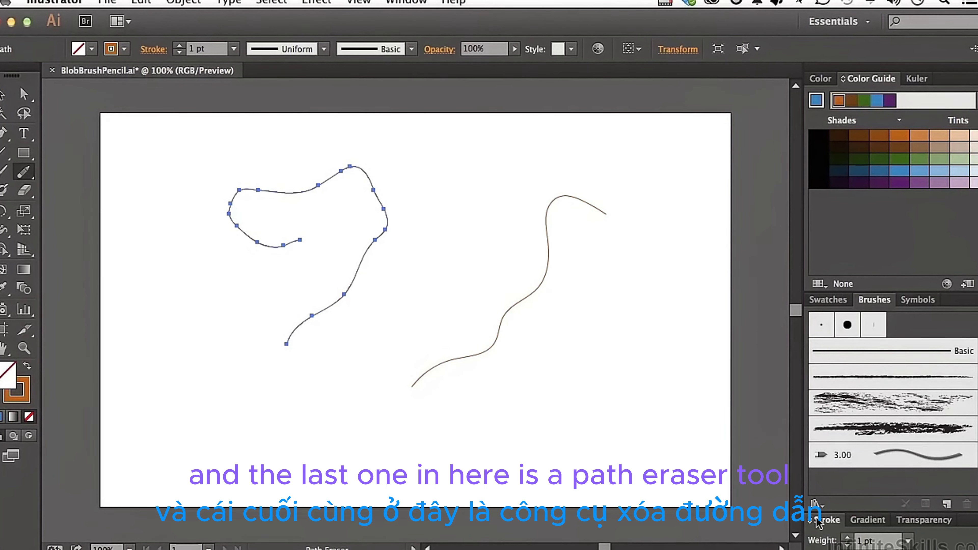
pyautogui.rightClick(385, 197)
pyautogui.click(366, 192)
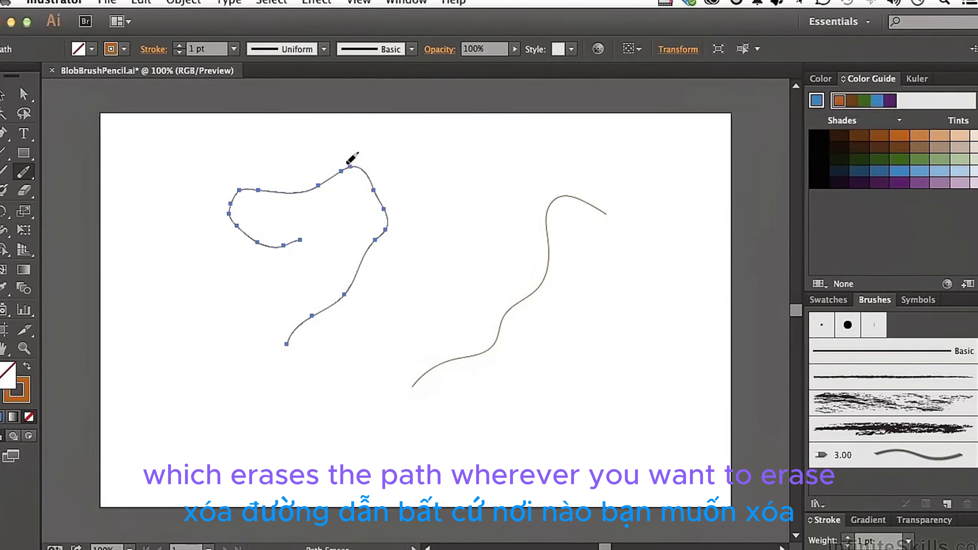
pyautogui.moveTo(345, 159)
pyautogui.mouseDown()
pyautogui.moveTo(355, 168)
pyautogui.moveTo(341, 171)
pyautogui.mouseUp()
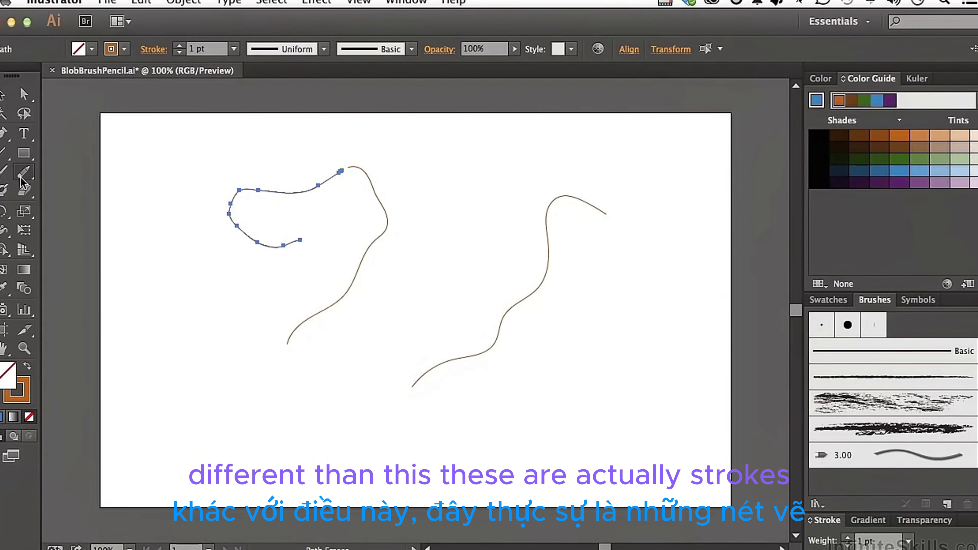
# - Increase the stroke weight of the curled left path piece to 6 pt
pyautogui.click(3, 95)
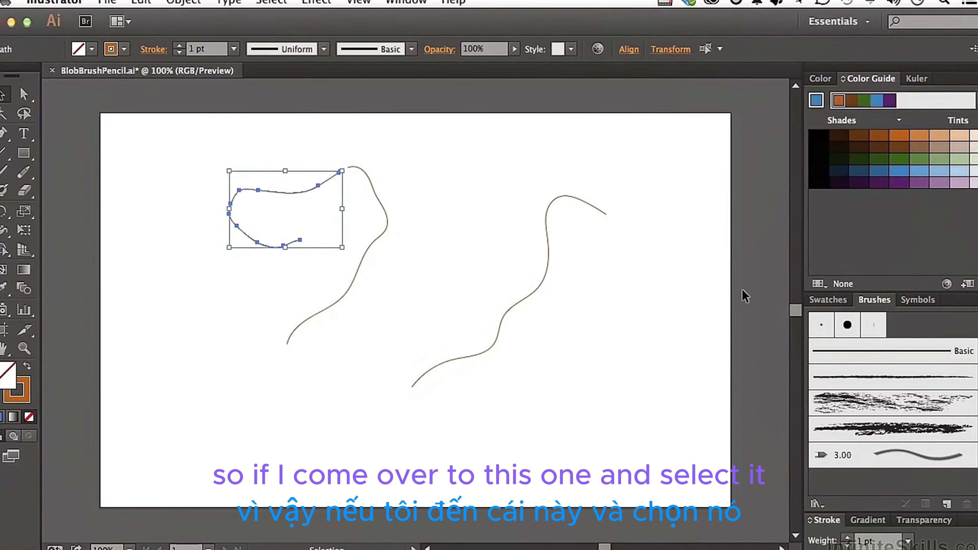
pyautogui.click(847, 538)
pyautogui.click(847, 538)
pyautogui.click(847, 538)
pyautogui.click(847, 538)
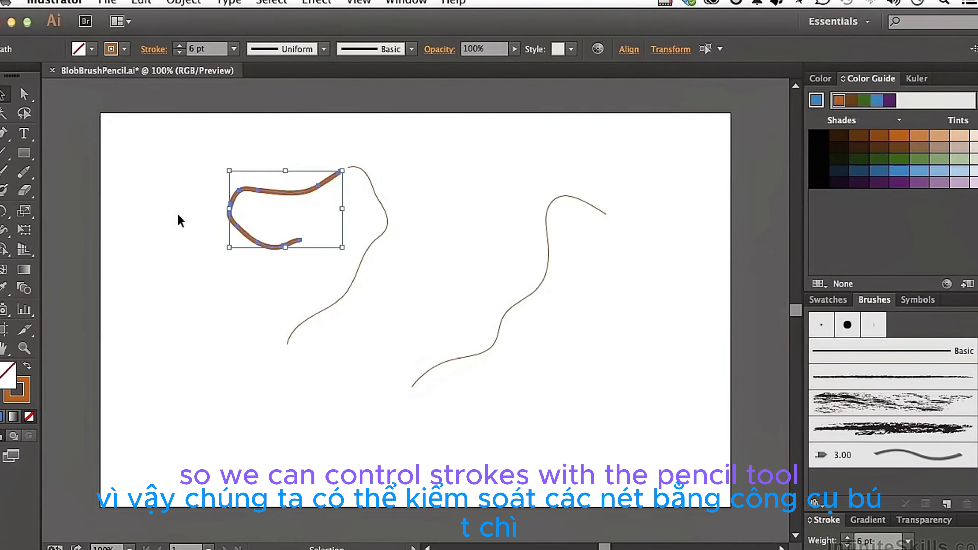
pyautogui.click(23, 173)
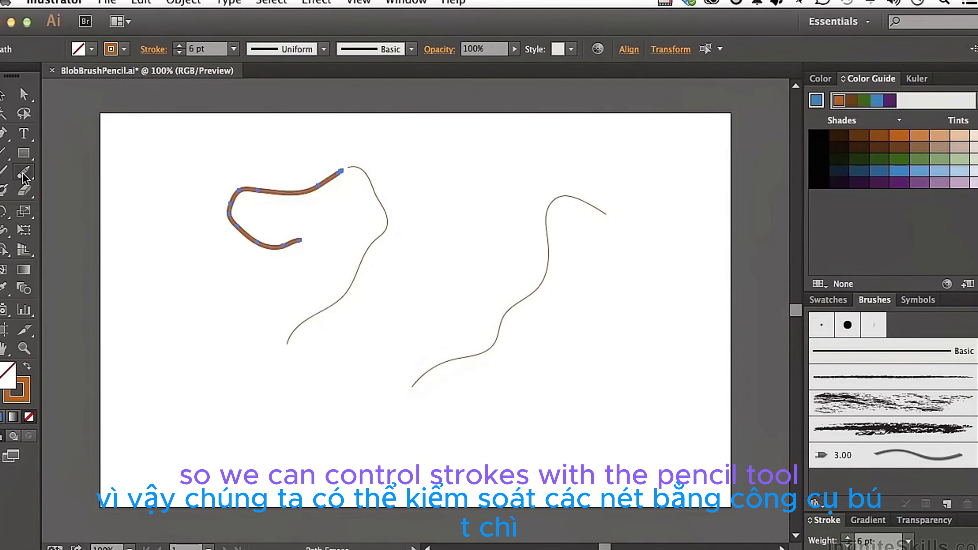
pyautogui.click(1, 179)
pyautogui.click(3, 193)
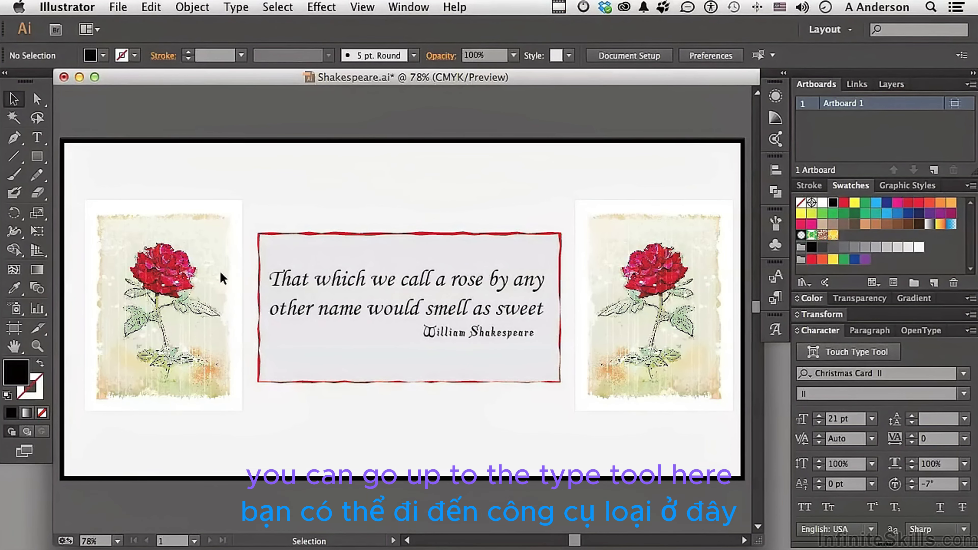
# - Look through the type tool variants and select the word "would" in the quote with the regular Type Tool
pyautogui.moveTo(37, 137); pyautogui.dragTo(123, 247)
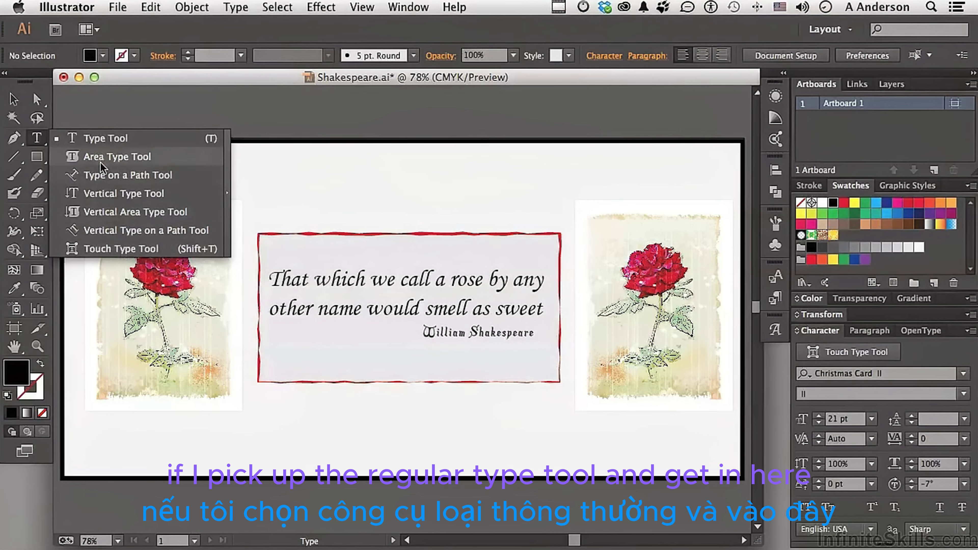
pyautogui.click(104, 138)
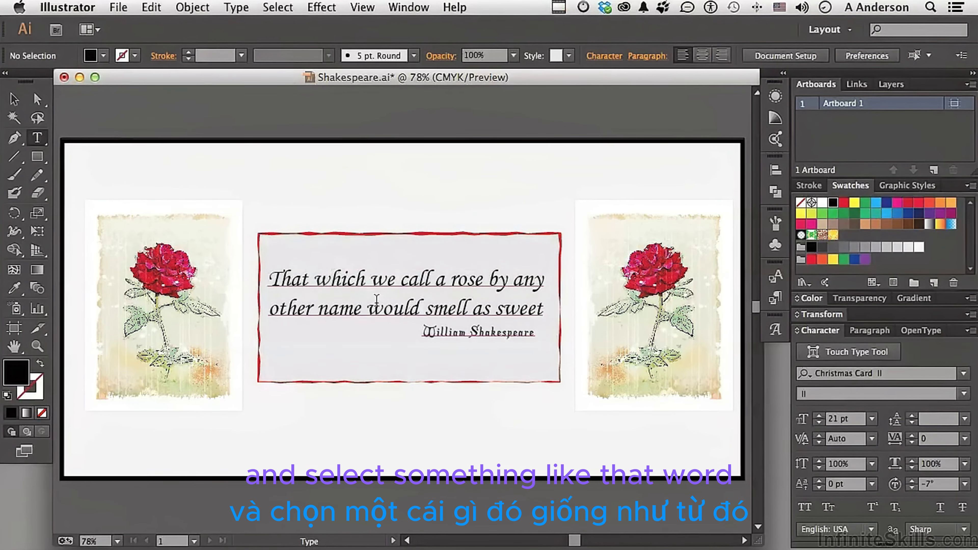
pyautogui.doubleClick(381, 307)
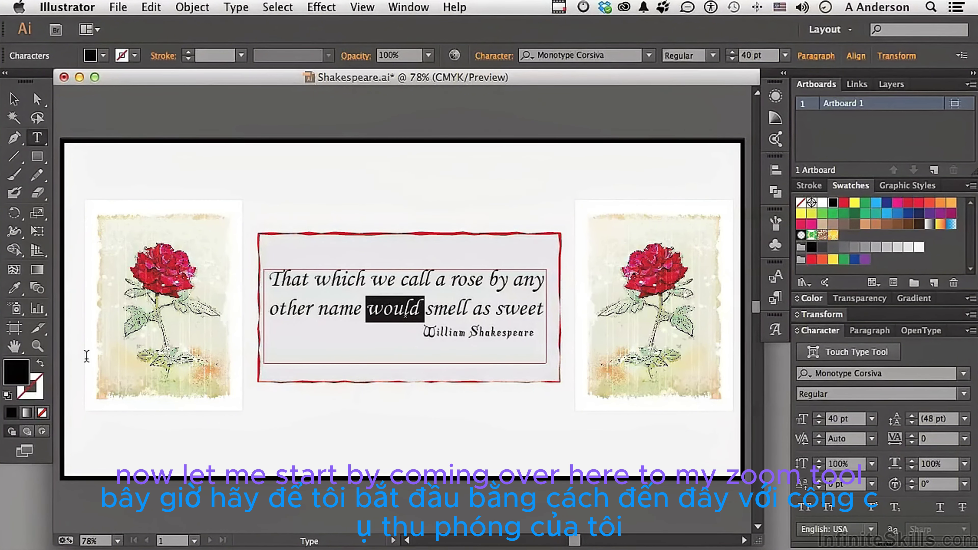
# - Select the opening letter T of "That" for individual editing with the Touch Type Tool
pyautogui.click(41, 351)
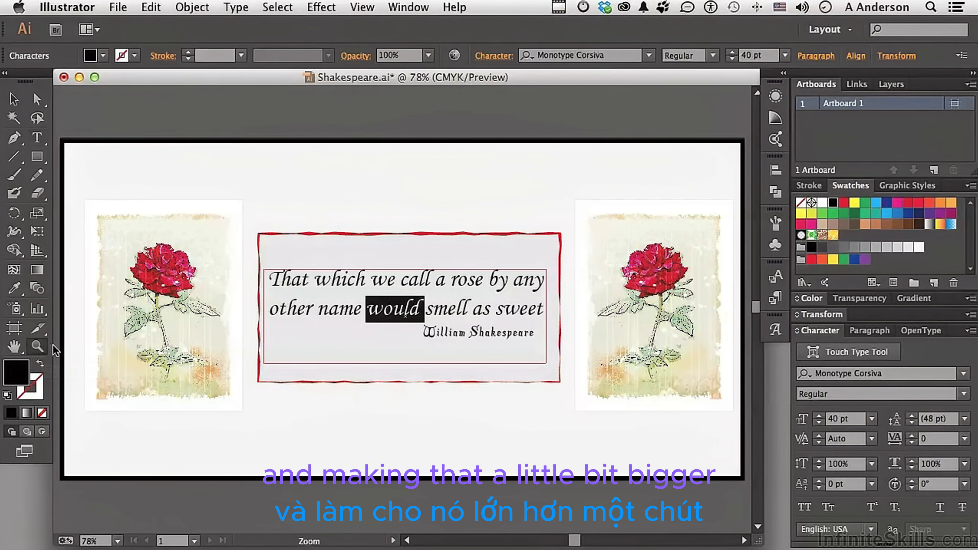
pyautogui.click(410, 297)
pyautogui.click(410, 297)
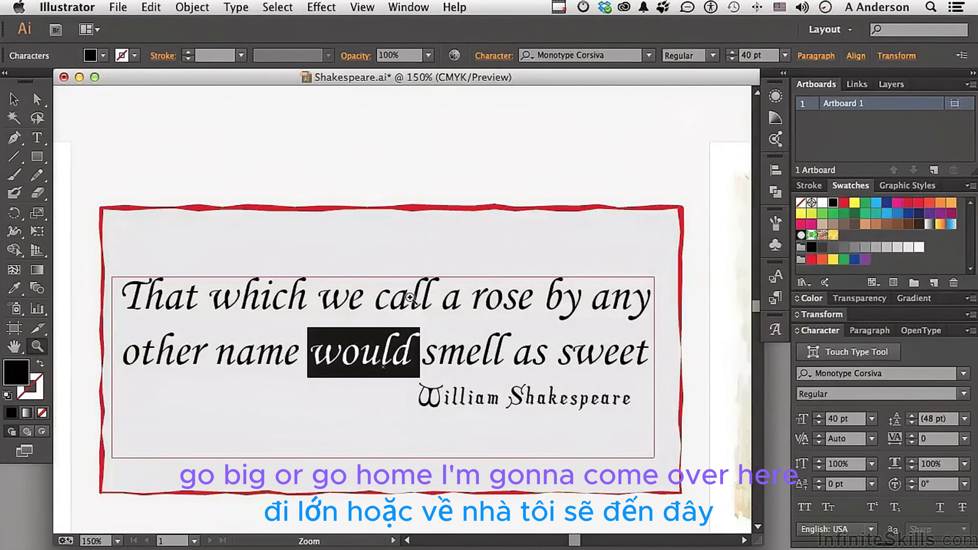
pyautogui.click(832, 352)
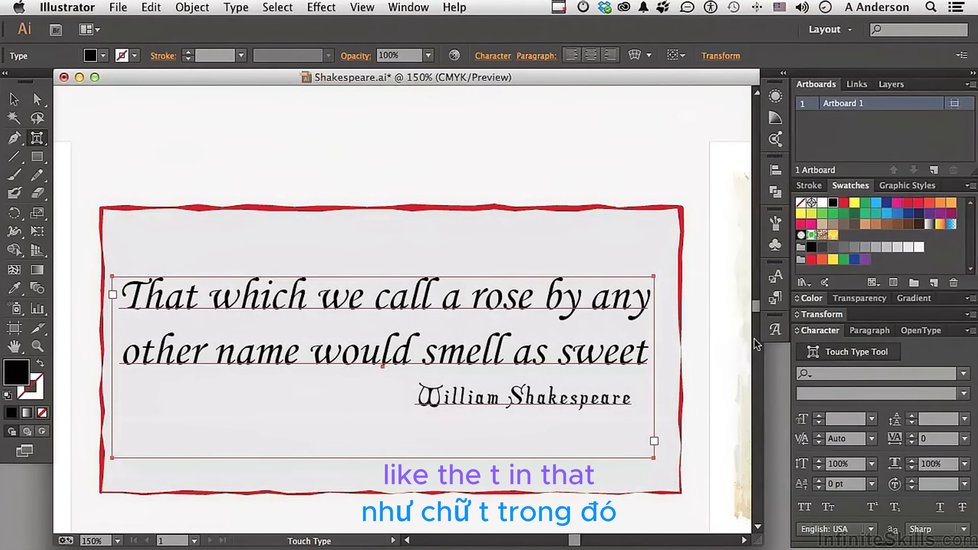
pyautogui.click(134, 302)
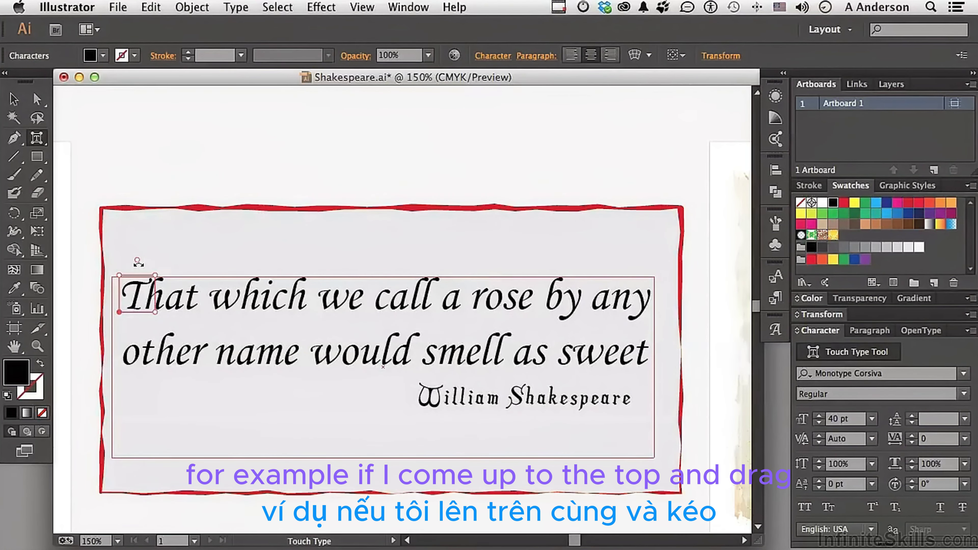
# - Rotate the opening T about 15.56° clockwise and undo the rotation
pyautogui.moveTo(138, 262); pyautogui.dragTo(147, 264)
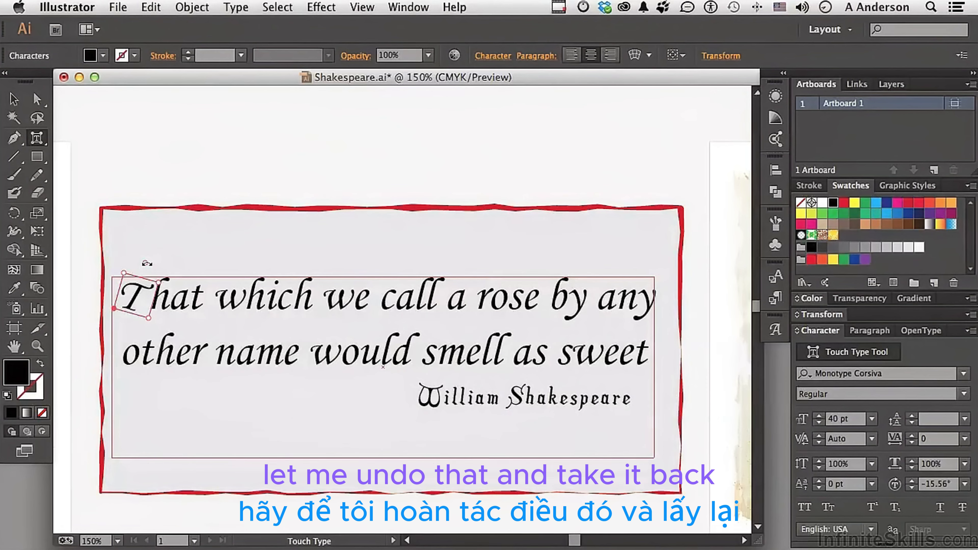
pyautogui.press('super+z')
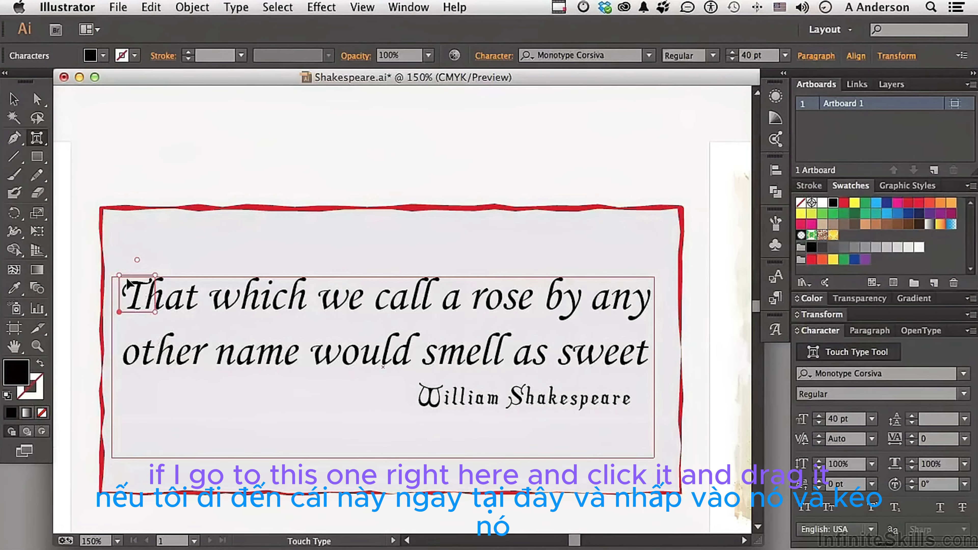
# - Scale the opening T to about 201% vertically and 144% horizontally with the Touch Type handles
pyautogui.moveTo(121, 277); pyautogui.dragTo(181, 241)
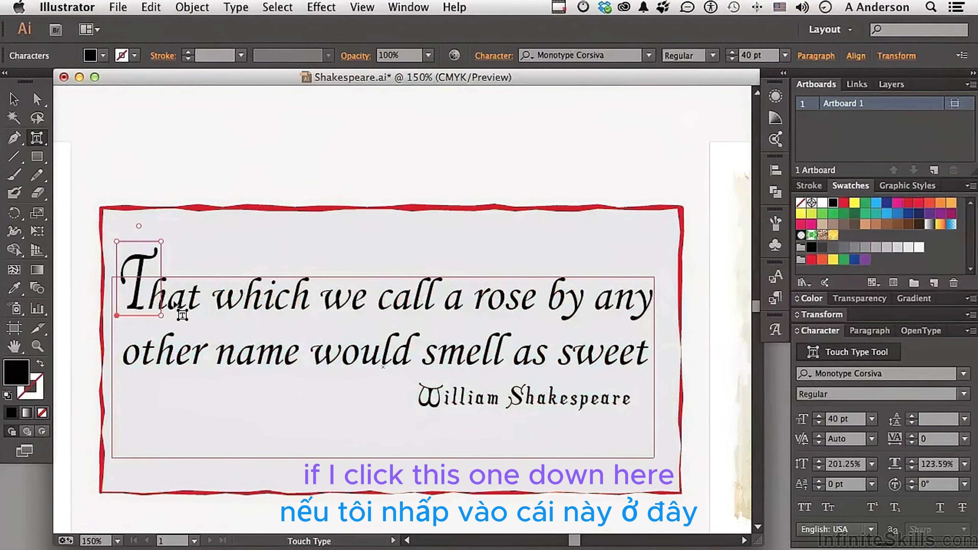
pyautogui.moveTo(162, 315)
pyautogui.mouseDown()
pyautogui.moveTo(182, 317)
pyautogui.moveTo(172, 317)
pyautogui.mouseUp()
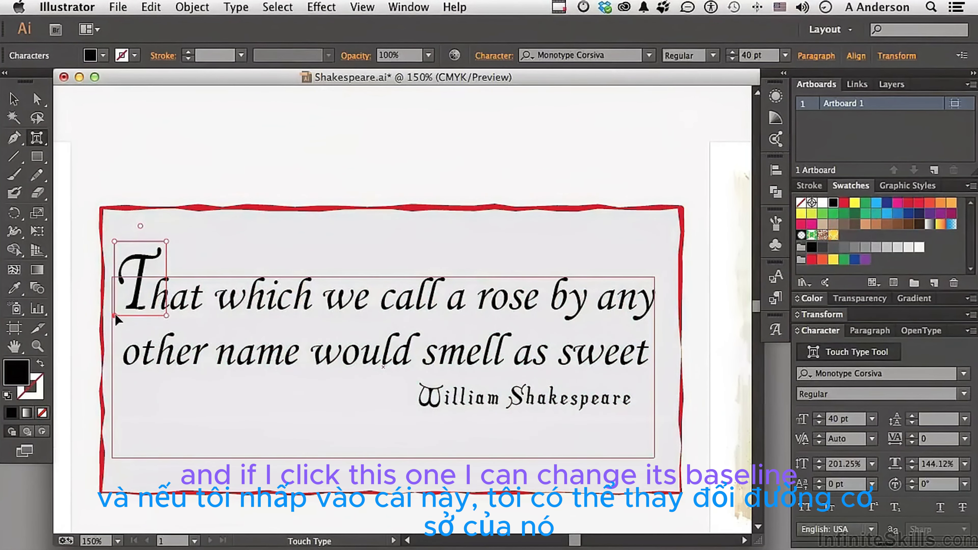
# - Lower the enlarged T slightly below the baseline and fill it with red
pyautogui.moveTo(117, 319); pyautogui.dragTo(116, 328)
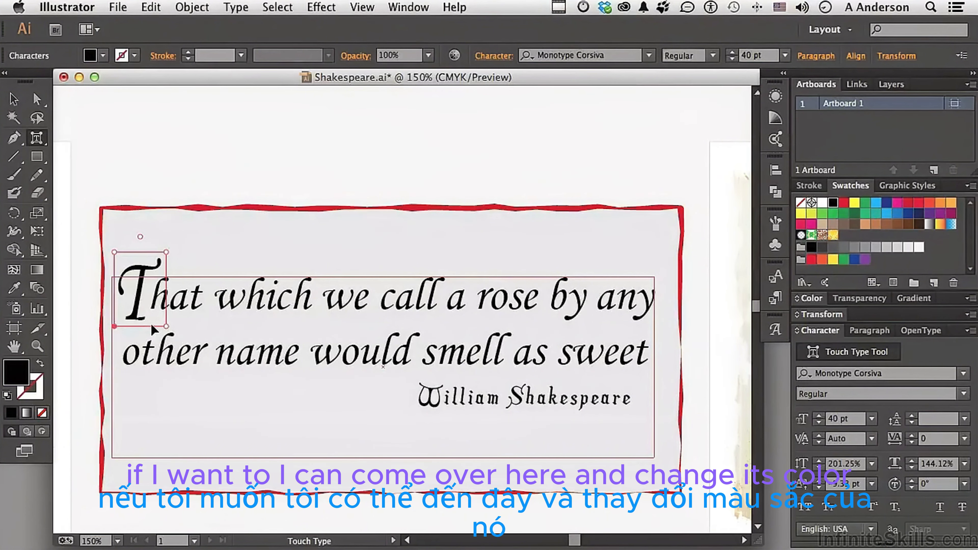
pyautogui.click(844, 203)
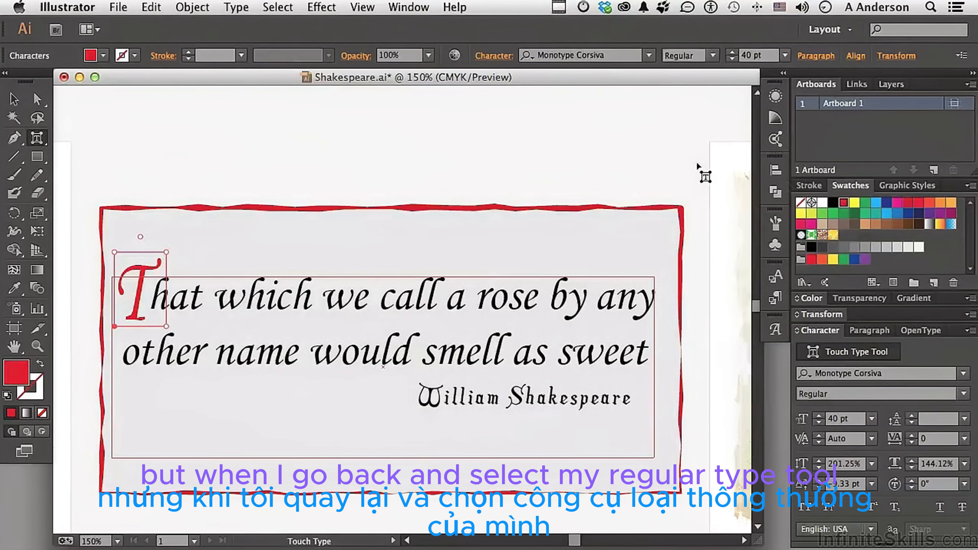
# - Select the whole word "That", including the enlarged red T, with the regular Type tool
pyautogui.moveTo(38, 140); pyautogui.dragTo(90, 137)
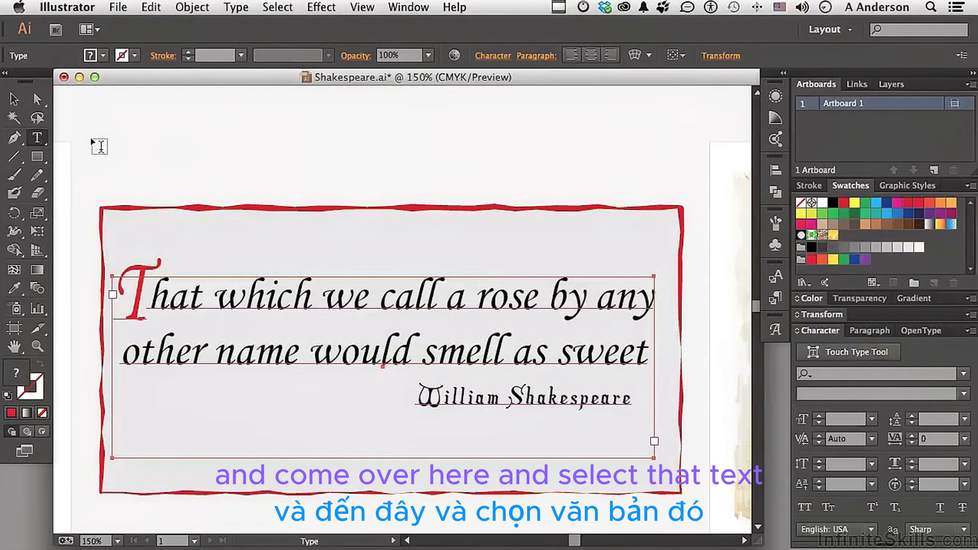
pyautogui.click(167, 300)
pyautogui.doubleClick(167, 300)
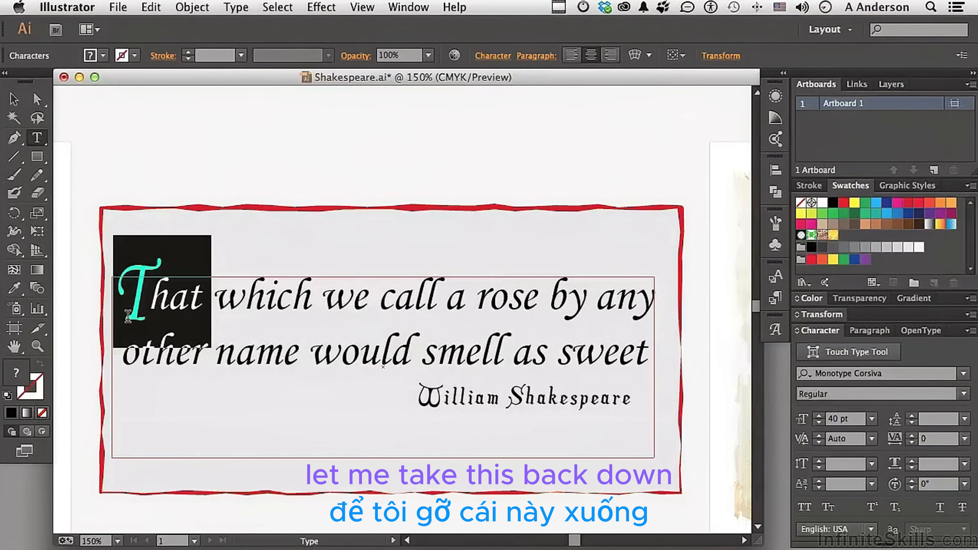
# - Select the red-bordered frame around the quote and set up Free Transform with Constrain turned on
pyautogui.doubleClick(13, 350)
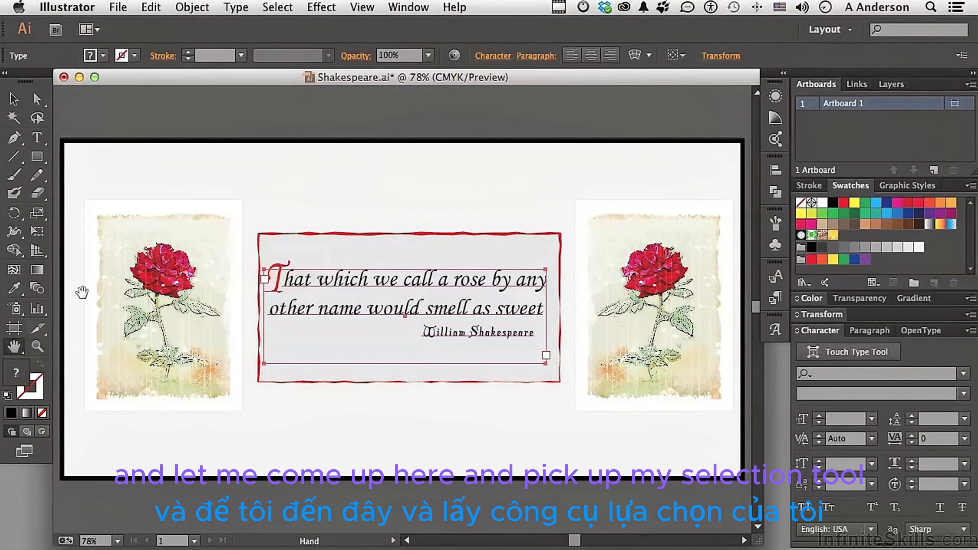
pyautogui.click(14, 99)
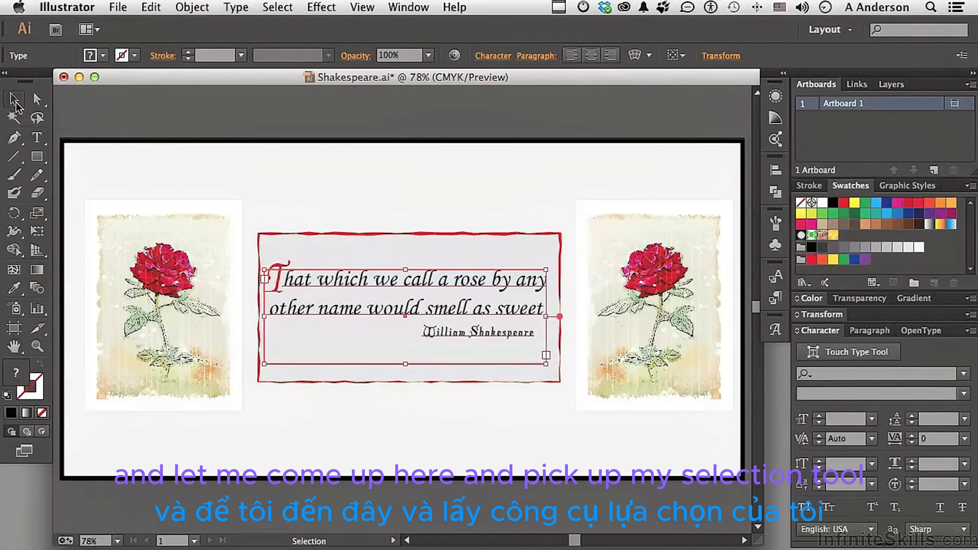
pyautogui.click(353, 234)
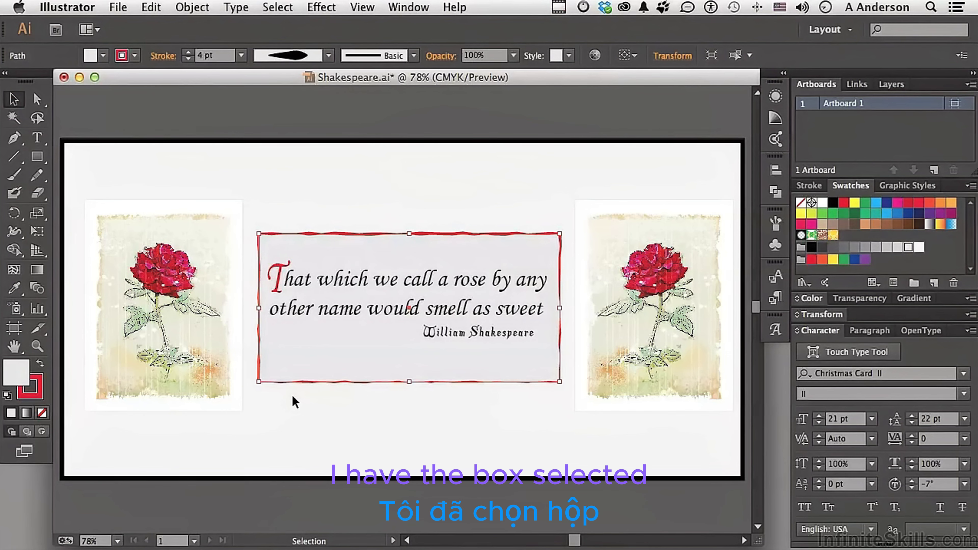
pyautogui.click(38, 234)
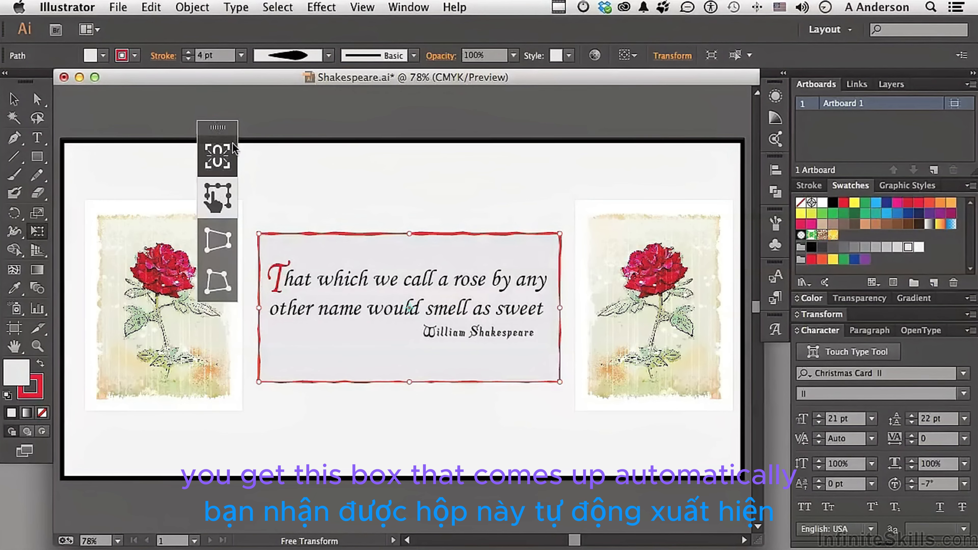
pyautogui.moveTo(227, 129); pyautogui.dragTo(214, 145)
pyautogui.click(205, 178)
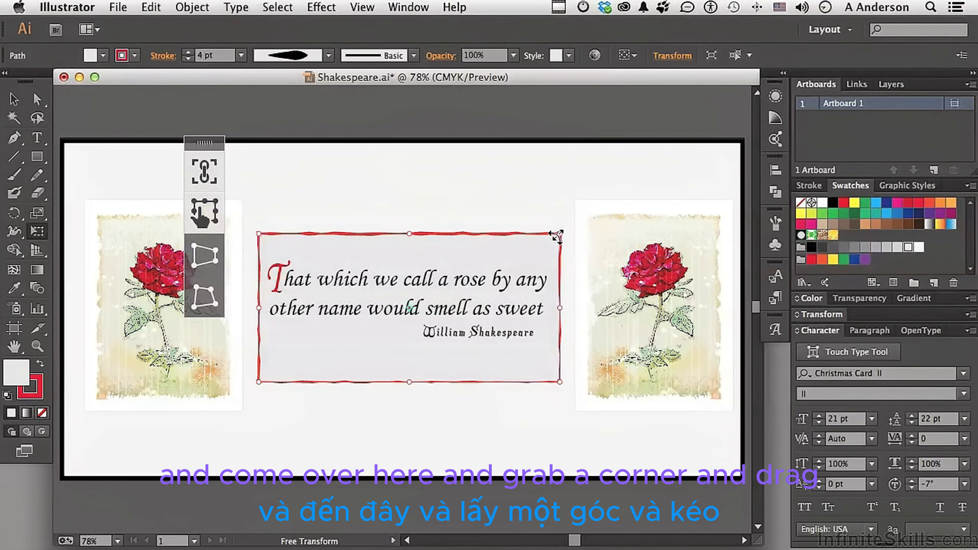
# - Enlarge the frame slightly from its upper-right corner and stretch it upward from its top edge, undoing the sideways slant
pyautogui.moveTo(557, 235)
pyautogui.mouseDown()
pyautogui.moveTo(593, 213)
pyautogui.moveTo(566, 228)
pyautogui.mouseUp()
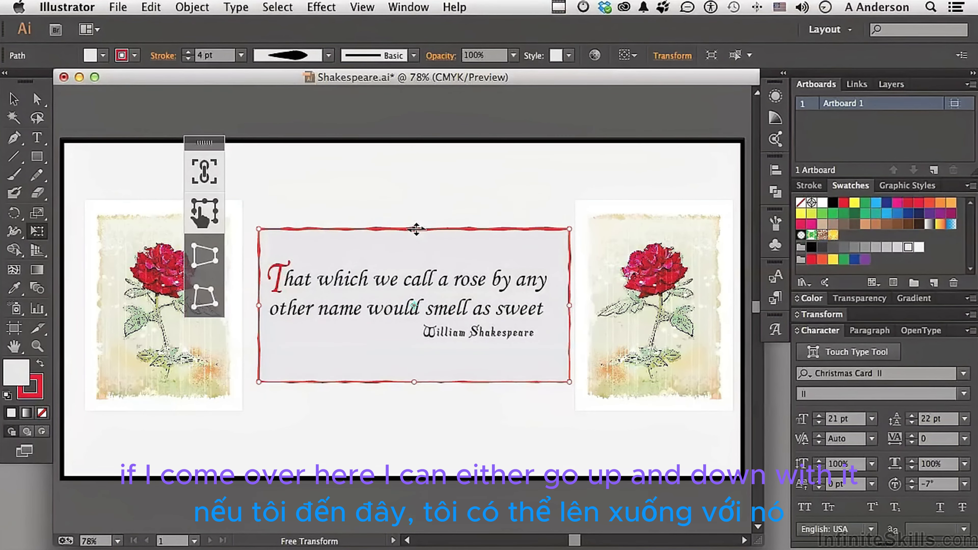
pyautogui.moveTo(416, 230)
pyautogui.mouseDown()
pyautogui.moveTo(408, 212)
pyautogui.moveTo(417, 214)
pyautogui.moveTo(419, 235)
pyautogui.moveTo(418, 221)
pyautogui.moveTo(399, 217)
pyautogui.moveTo(426, 221)
pyautogui.mouseUp()
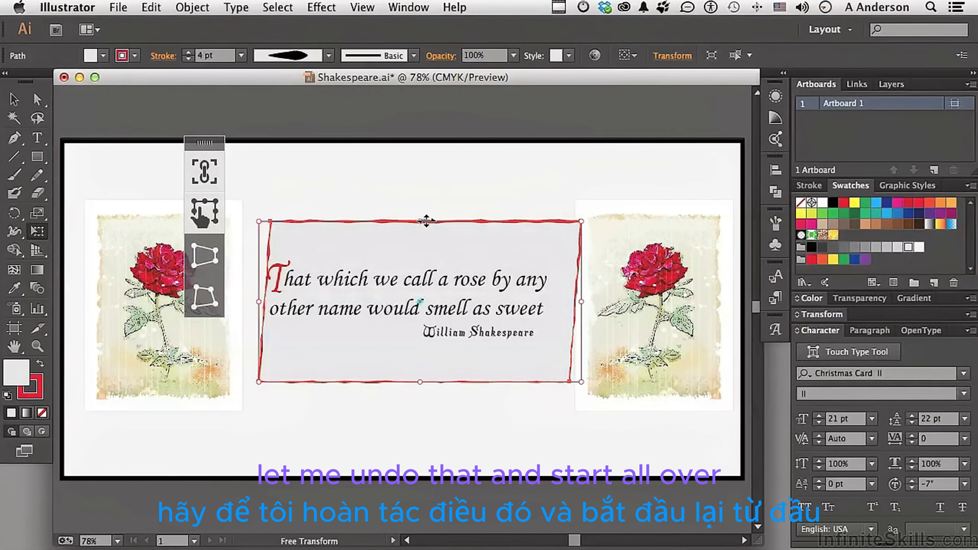
pyautogui.press('super+z')
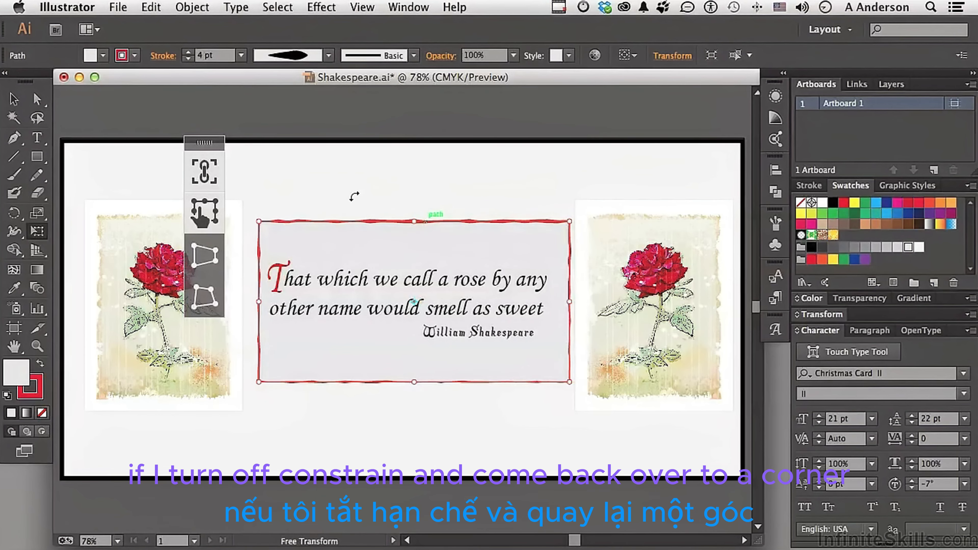
# - Turn off Constrain and try rotating the frame clockwise and slanting its top edge to the left
pyautogui.click(203, 174)
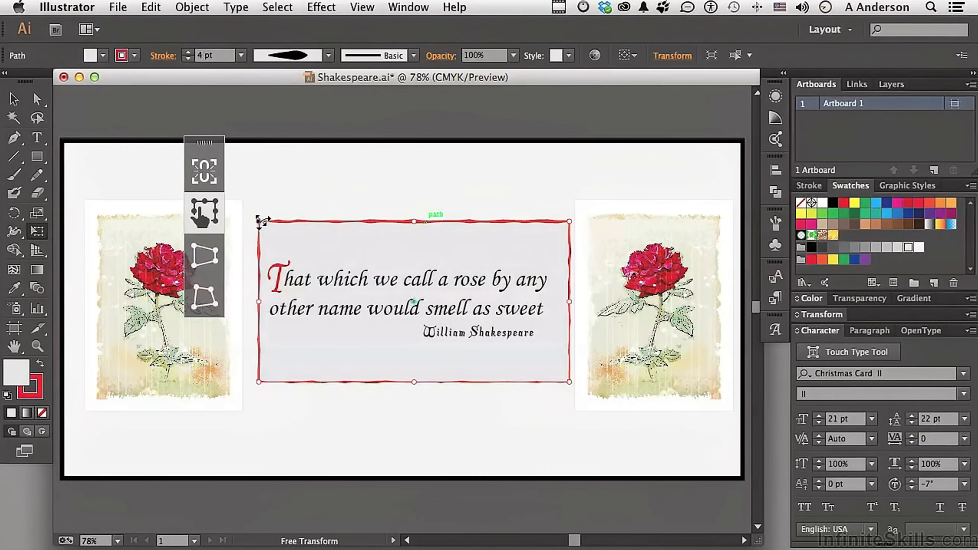
pyautogui.moveTo(262, 220); pyautogui.dragTo(269, 207)
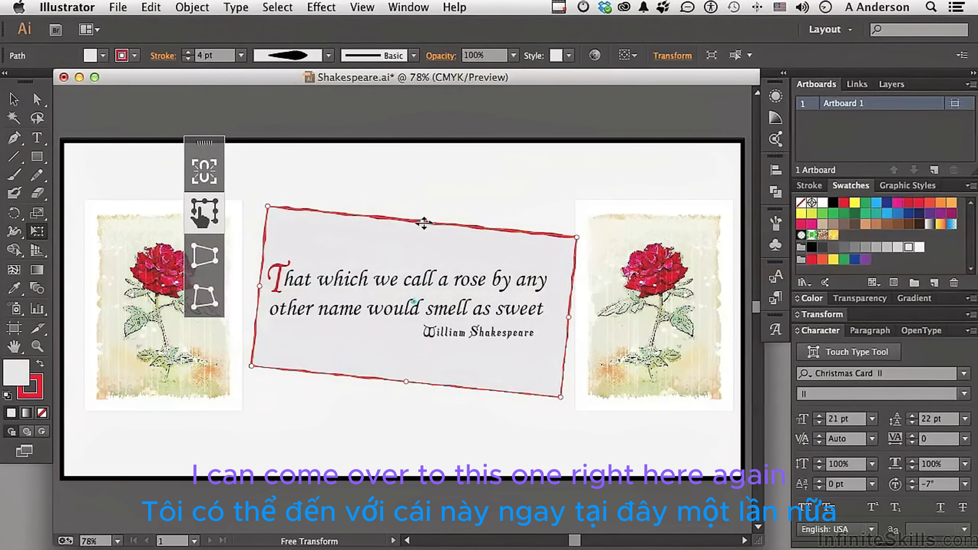
pyautogui.moveTo(422, 222); pyautogui.dragTo(399, 221)
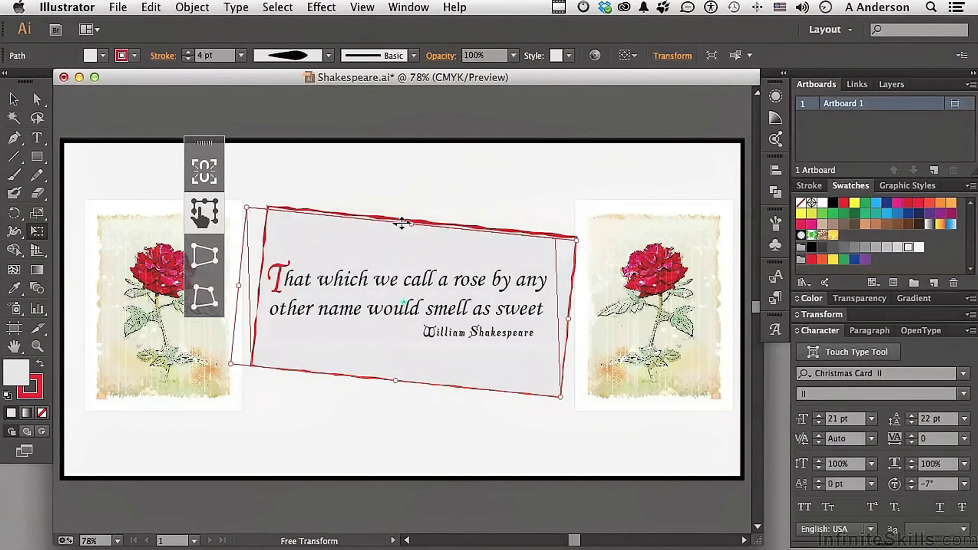
# - Undo the frame's slant and rotation, and shorten its left side symmetrically with Perspective Distort
pyautogui.click(211, 256)
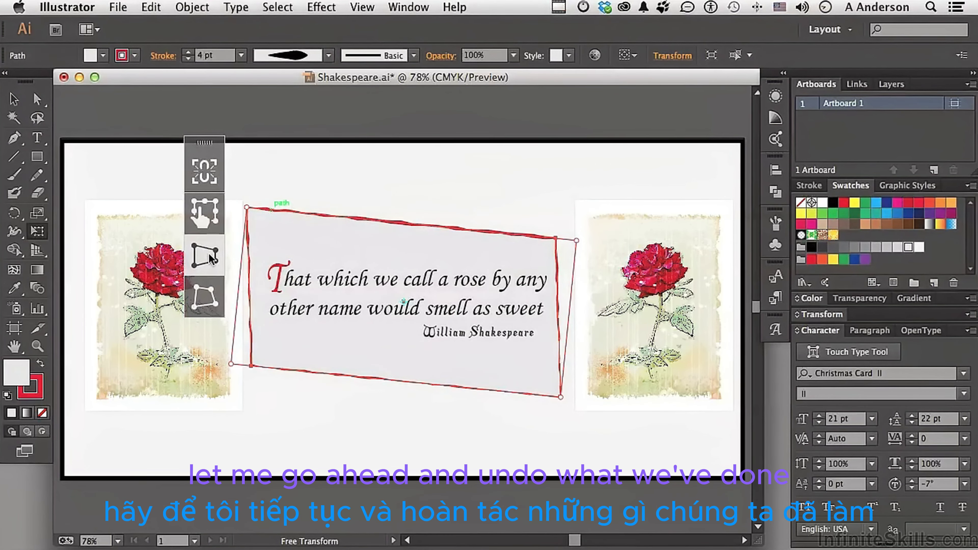
pyautogui.press('super+z')
pyautogui.press('super+z')
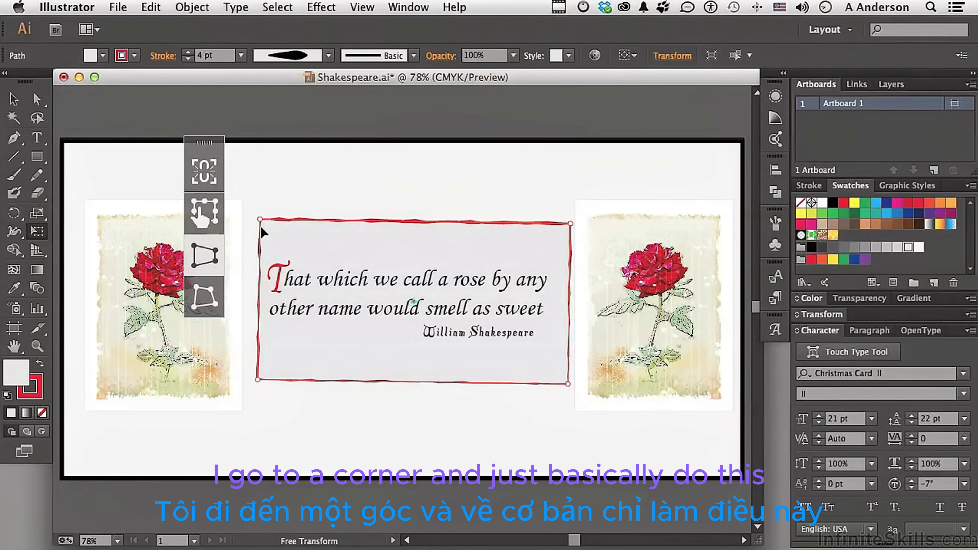
pyautogui.moveTo(261, 221); pyautogui.dragTo(261, 245)
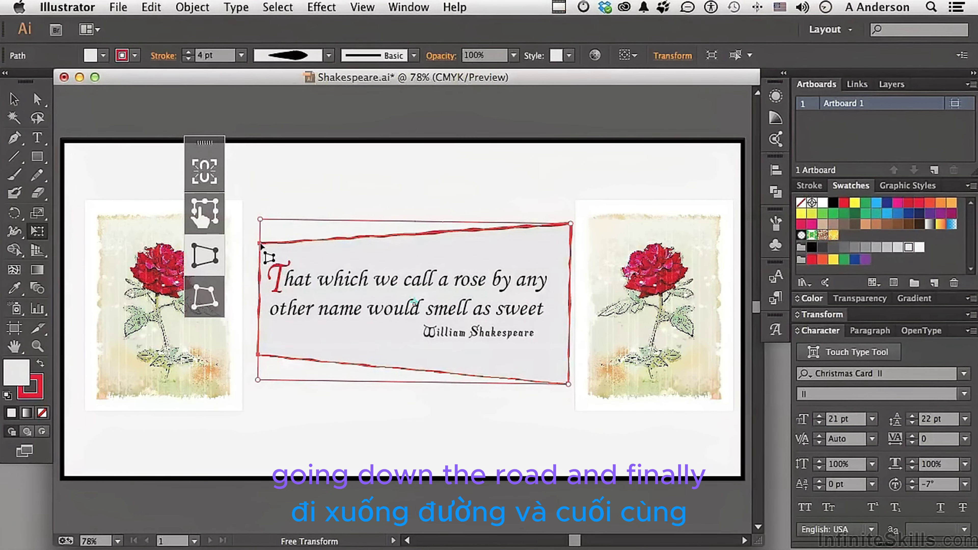
# - Reshape the frame with Free Distort by raising its upper-left corner and pulling its lower-right corner inward, and rotate it slightly counterclockwise
pyautogui.click(203, 300)
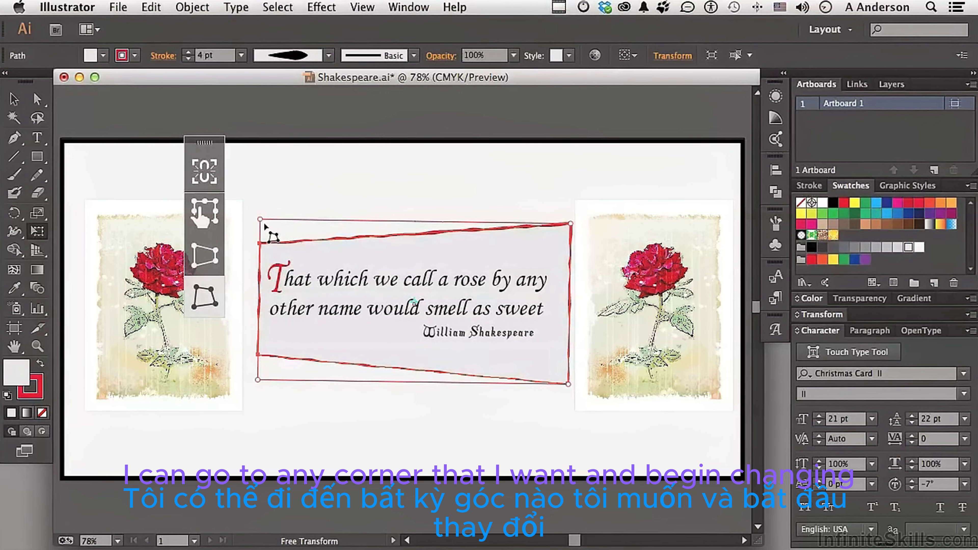
pyautogui.moveTo(260, 220); pyautogui.dragTo(264, 169)
pyautogui.moveTo(568, 384); pyautogui.dragTo(541, 386)
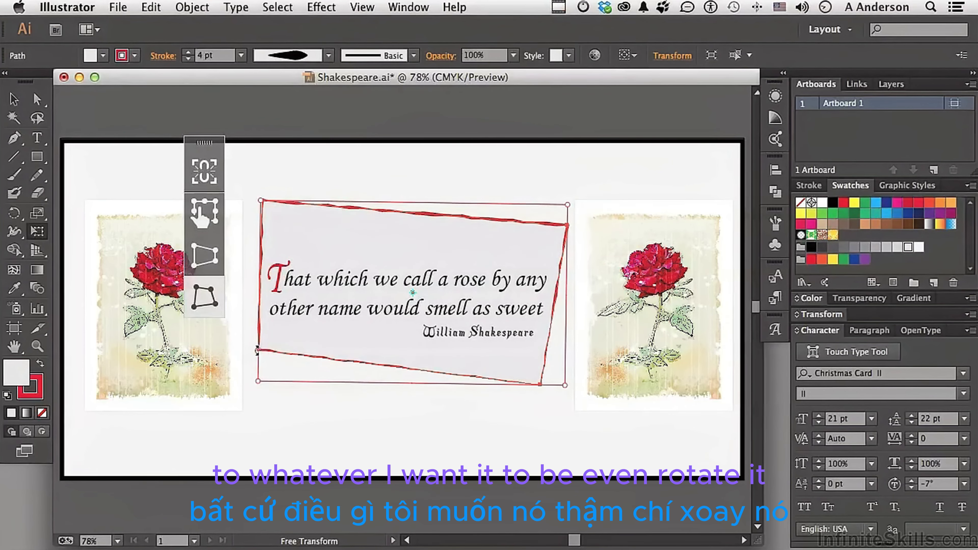
pyautogui.moveTo(257, 351); pyautogui.dragTo(269, 406)
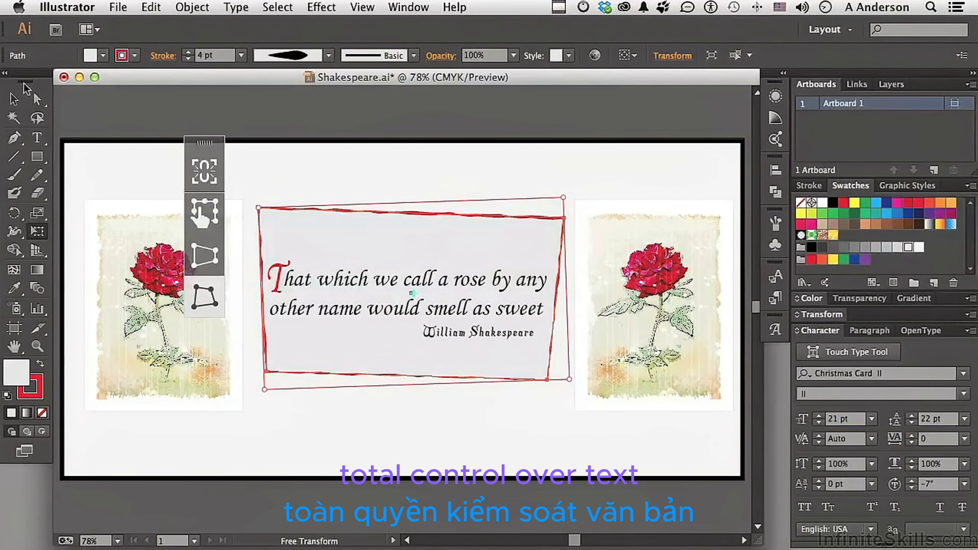
pyautogui.click(13, 101)
pyautogui.click(346, 176)
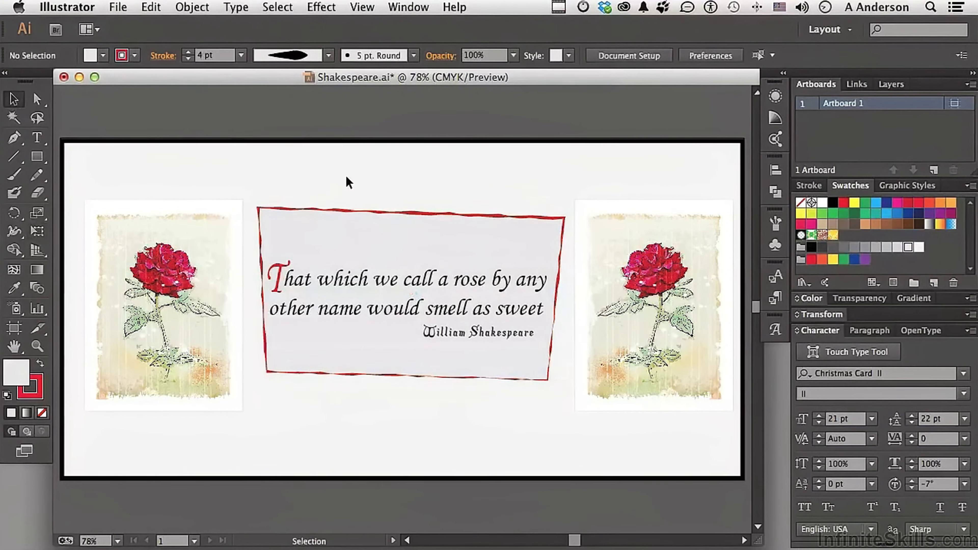